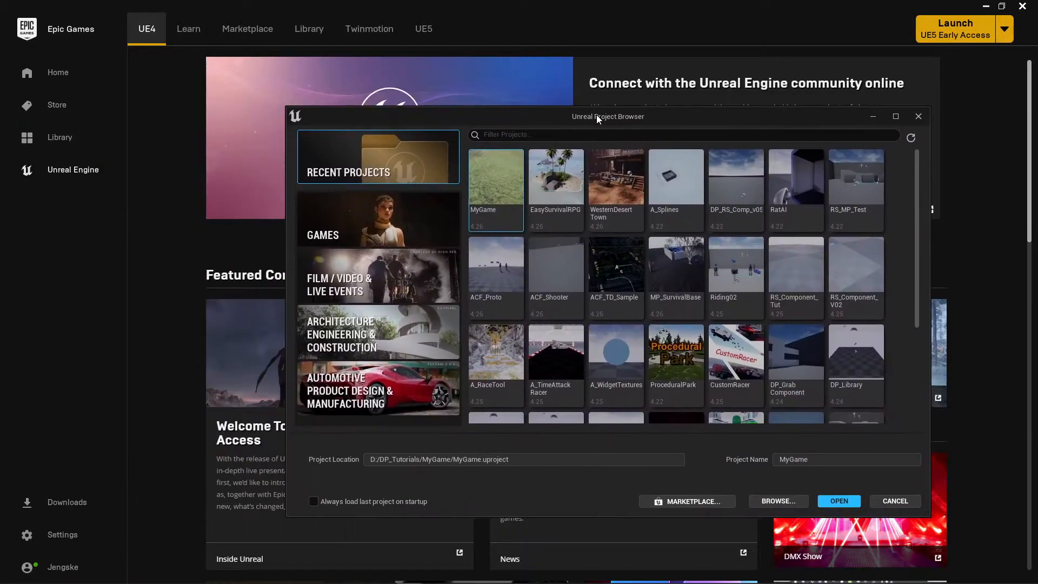
# - Create a Games project named WorldPartition from the Third Person template and maximize the editor window once it loads
pyautogui.moveTo(596, 115); pyautogui.dragTo(576, 105)
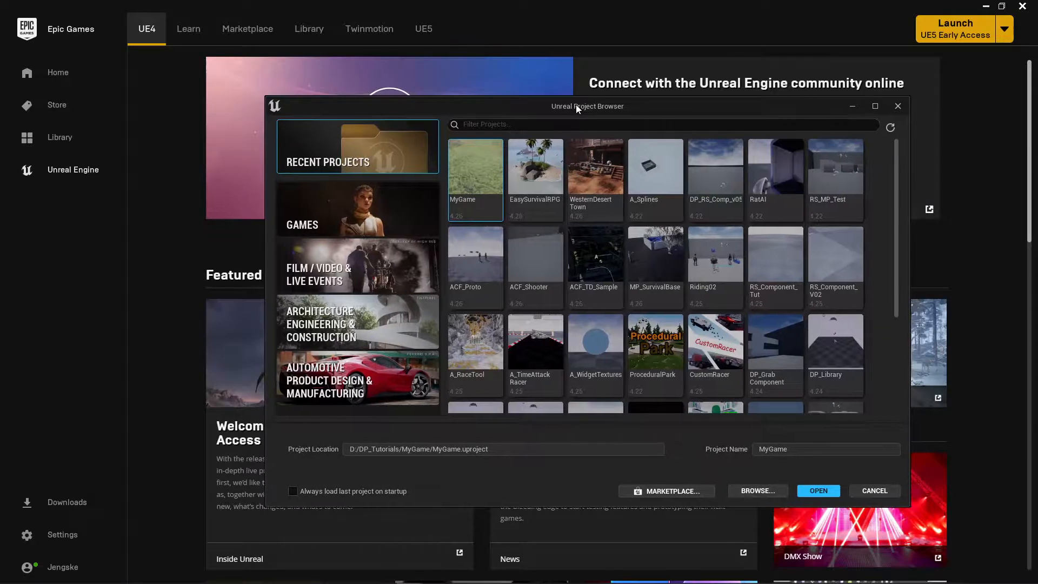
pyautogui.click(402, 211)
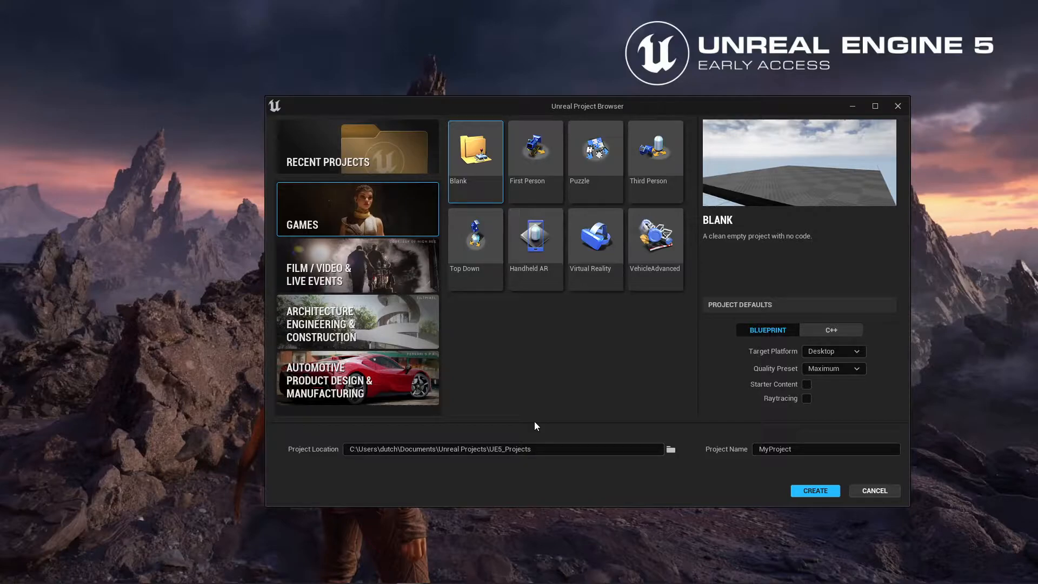
pyautogui.moveTo(795, 450); pyautogui.dragTo(758, 450)
pyautogui.write('WorldPar')
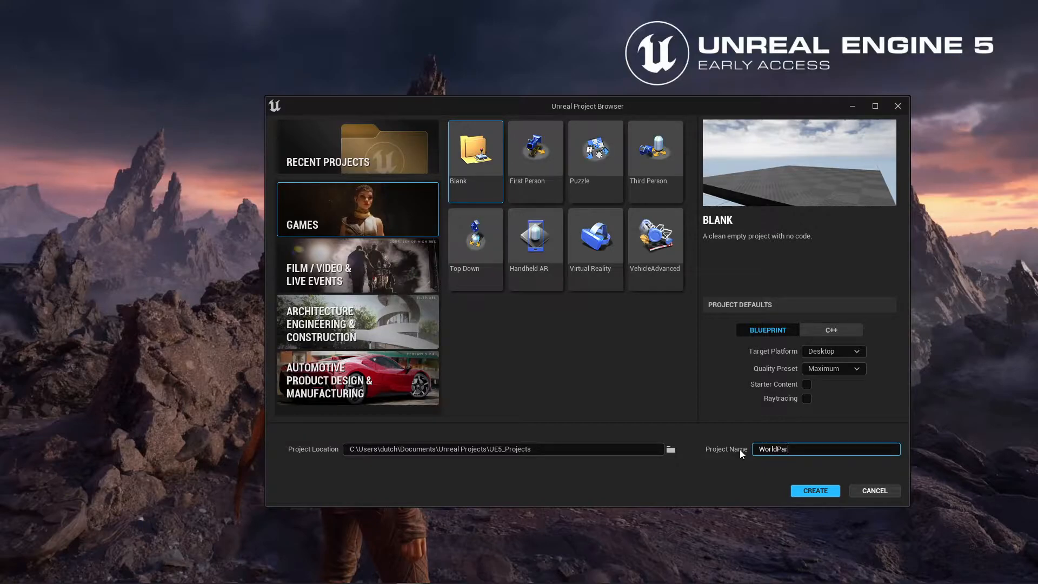
pyautogui.write('tition')
pyautogui.click(645, 167)
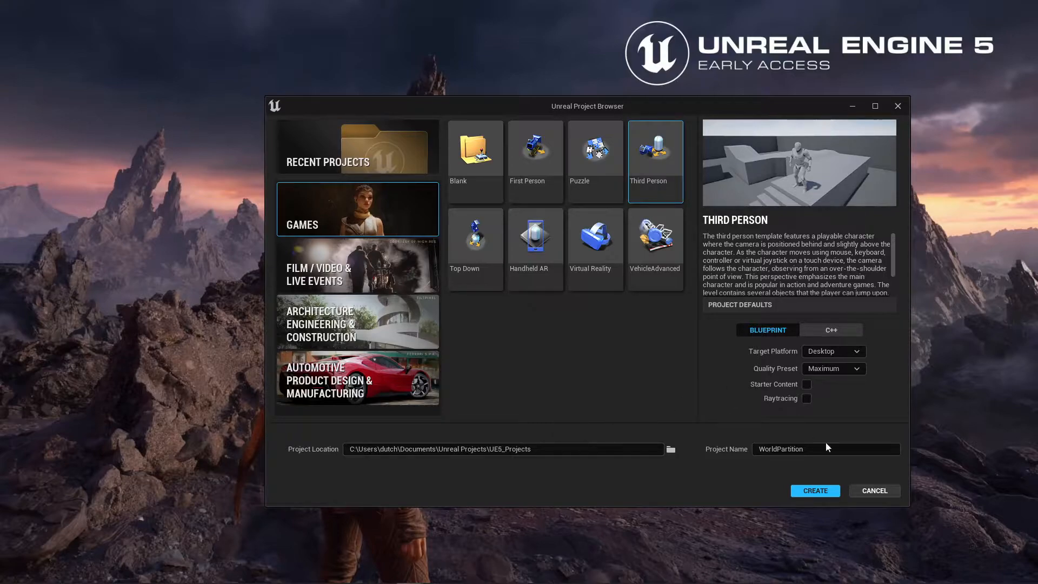
pyautogui.click(809, 491)
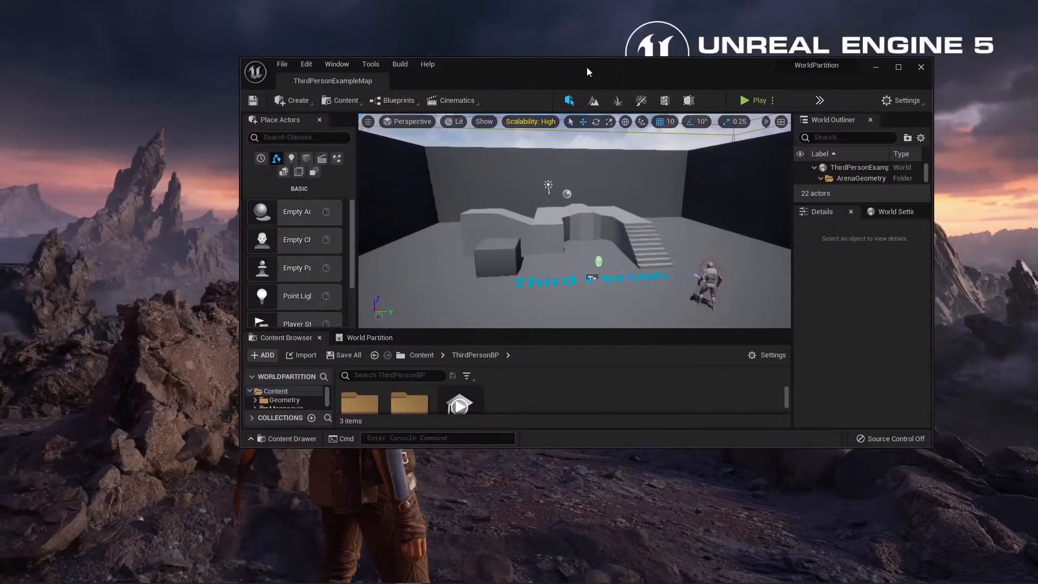
pyautogui.click(896, 66)
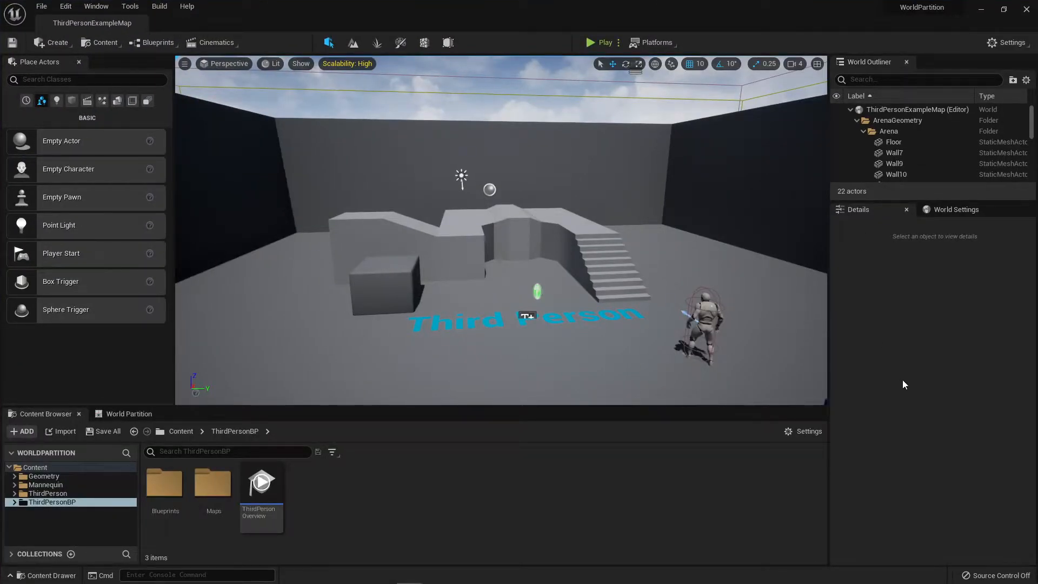
# - Create a folder named WorldPartition in the root Content folder and open it
pyautogui.click(179, 431)
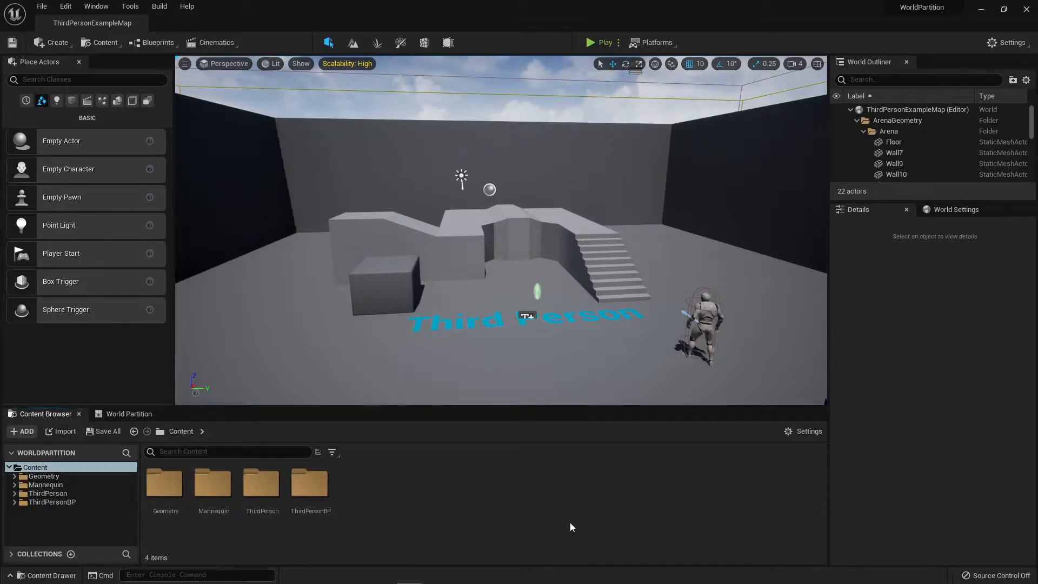
pyautogui.rightClick(556, 500)
pyautogui.click(581, 186)
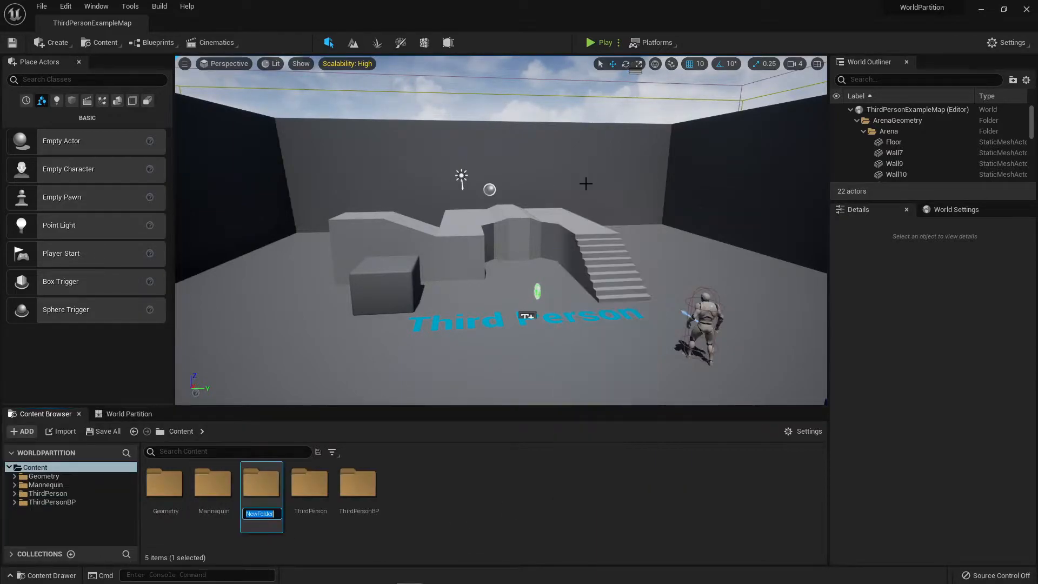
pyautogui.write('World')
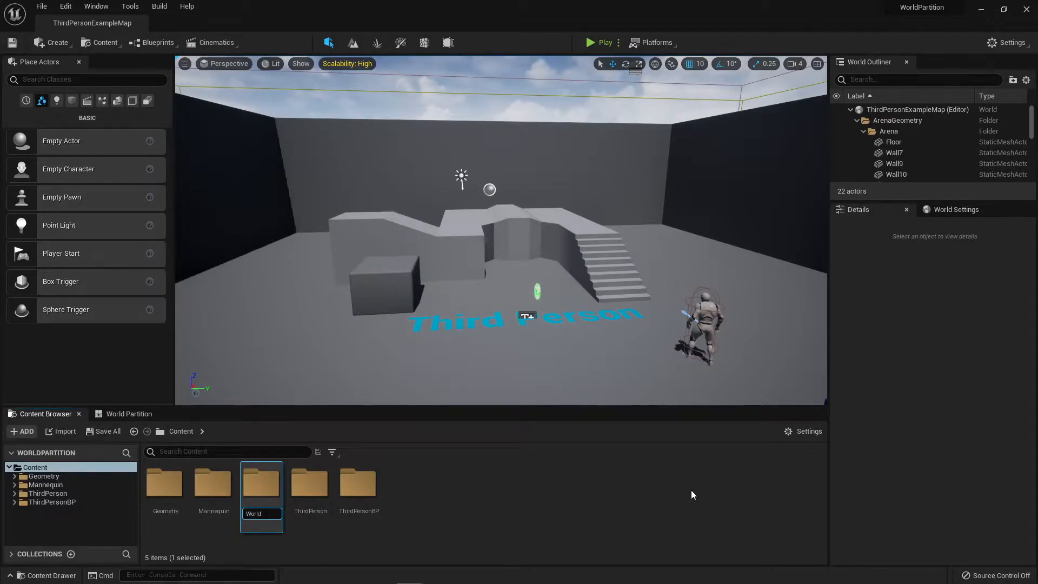
pyautogui.write('Partition')
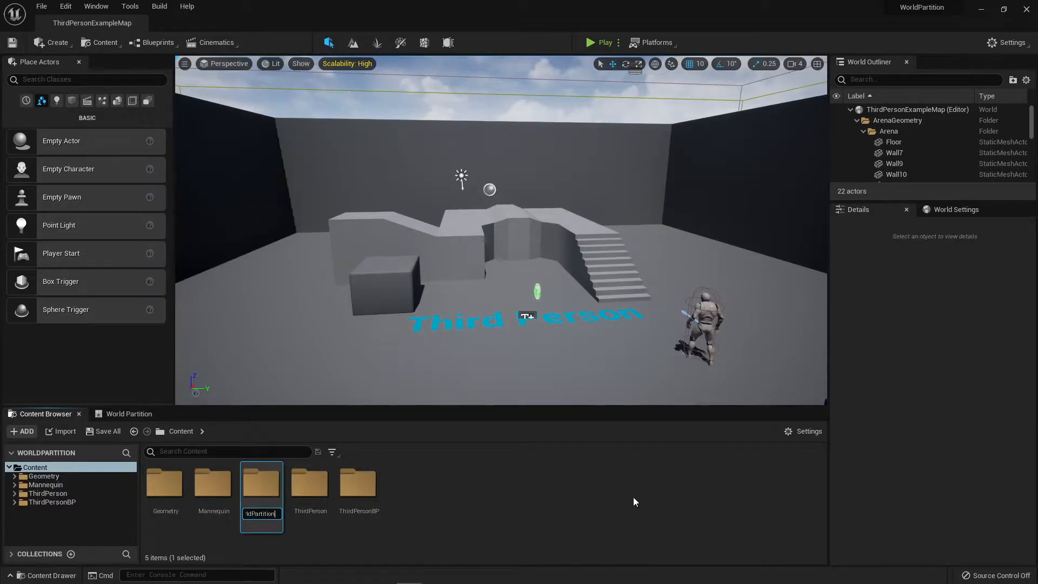
pyautogui.press('Return')
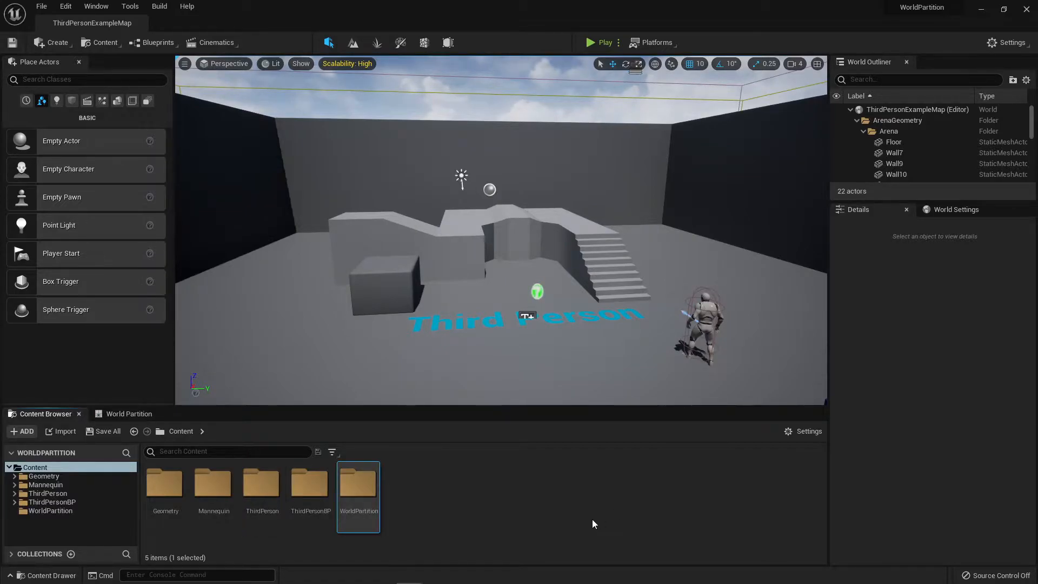
pyautogui.doubleClick(367, 485)
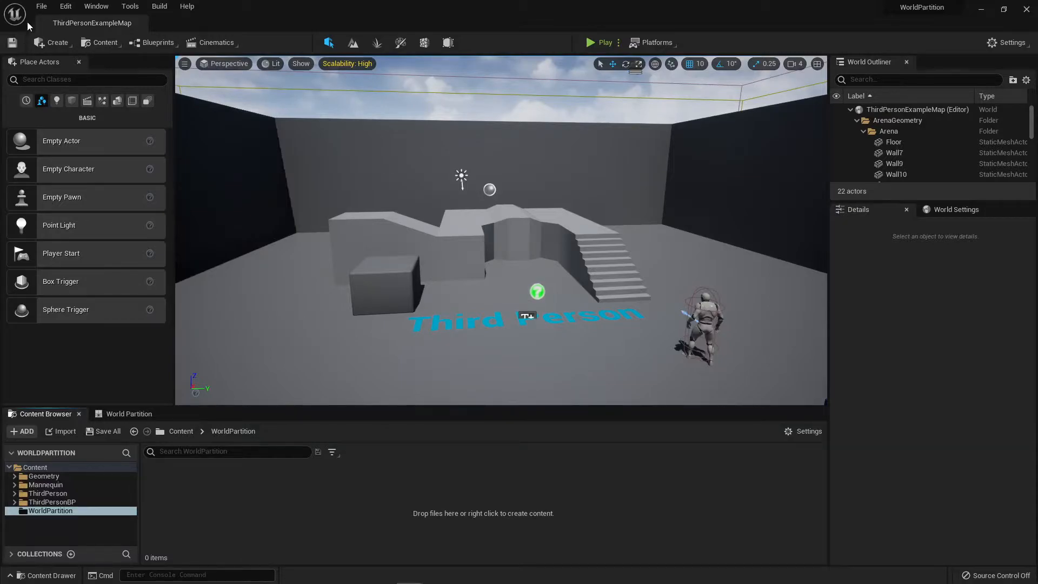
# - Search the project settings for "worldp" to locate the Enable World Partition option, and close the settings
pyautogui.click(43, 15)
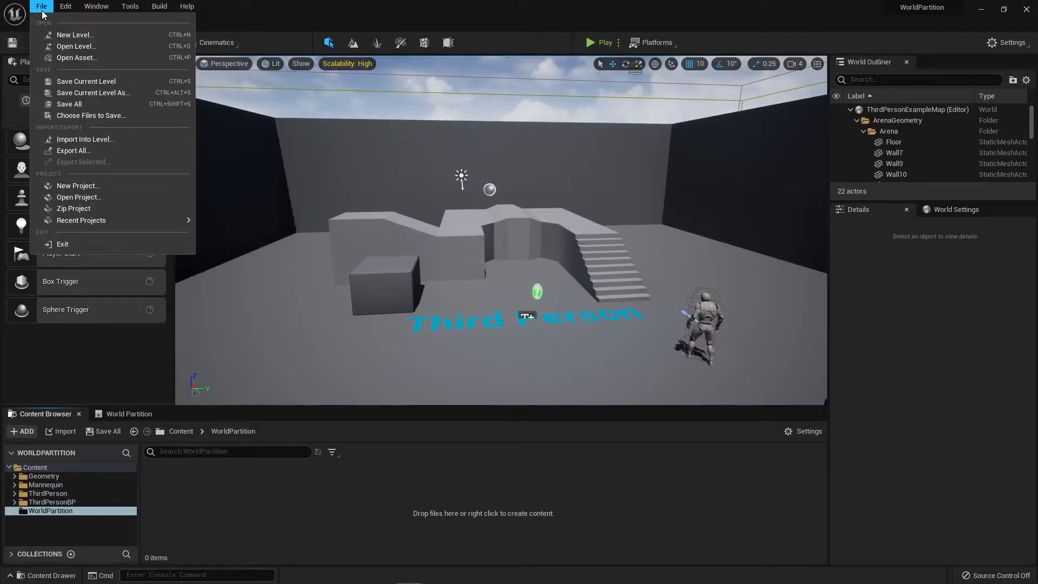
pyautogui.moveTo(66, 10)
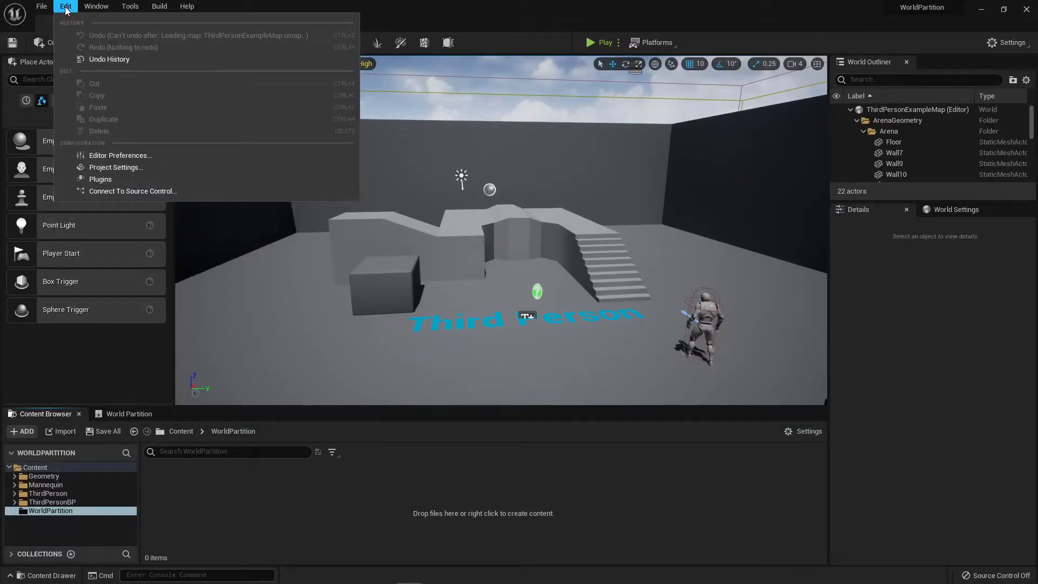
pyautogui.click(118, 168)
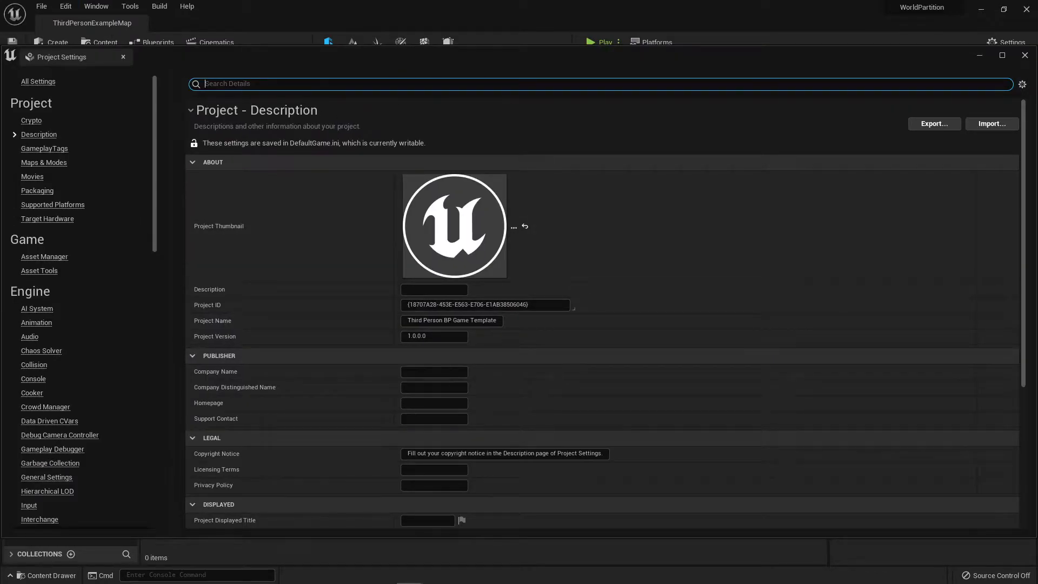
pyautogui.write('worlp')
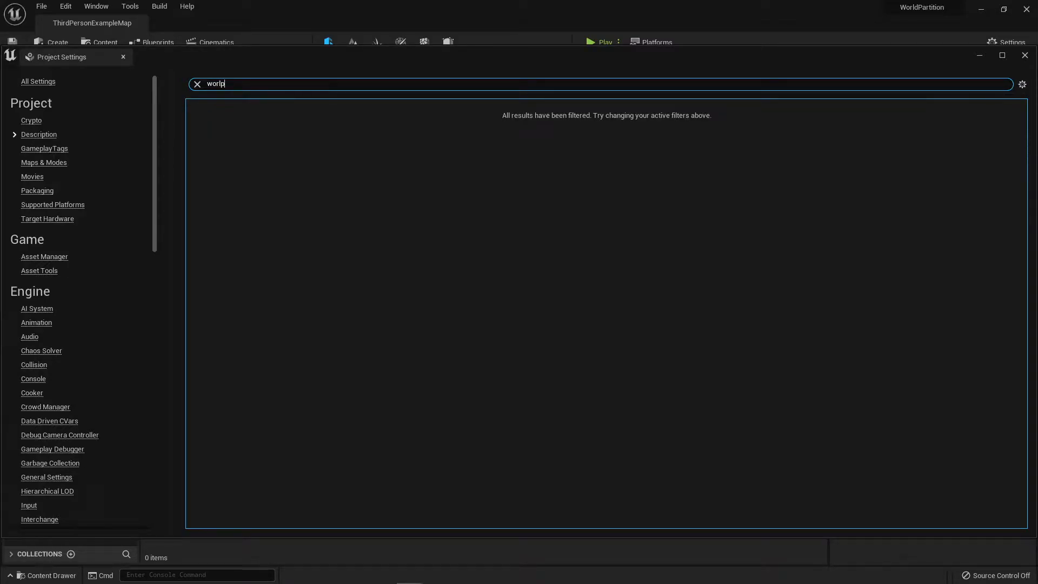
pyautogui.press('BackSpace')
pyautogui.write('dp')
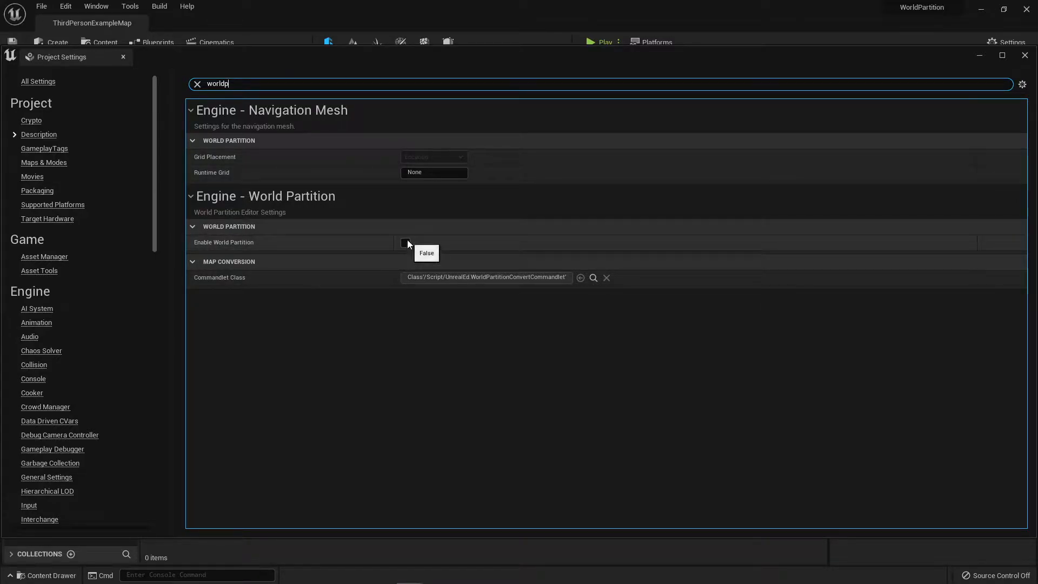
pyautogui.click(197, 84)
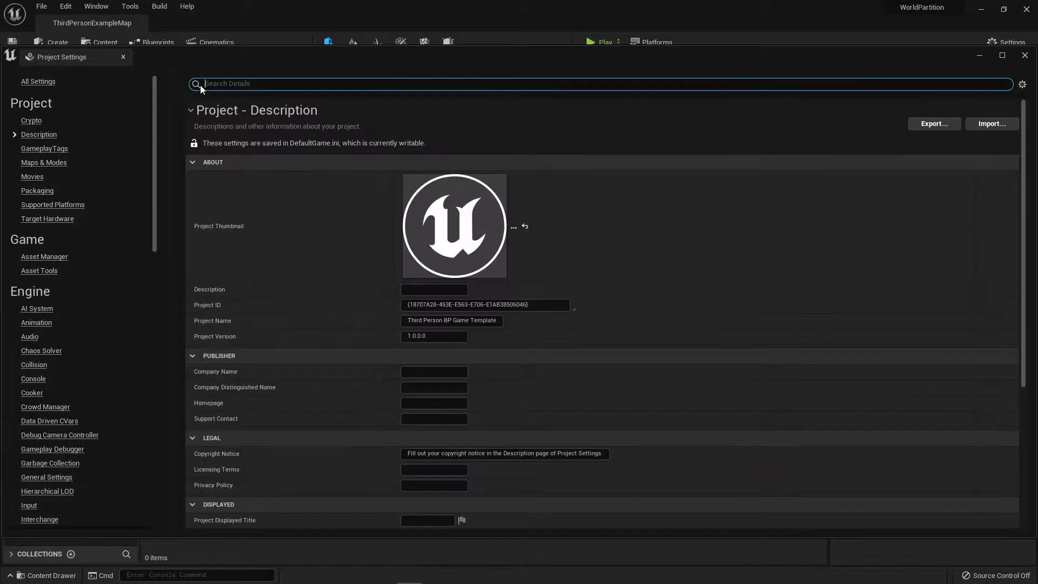
pyautogui.click(123, 56)
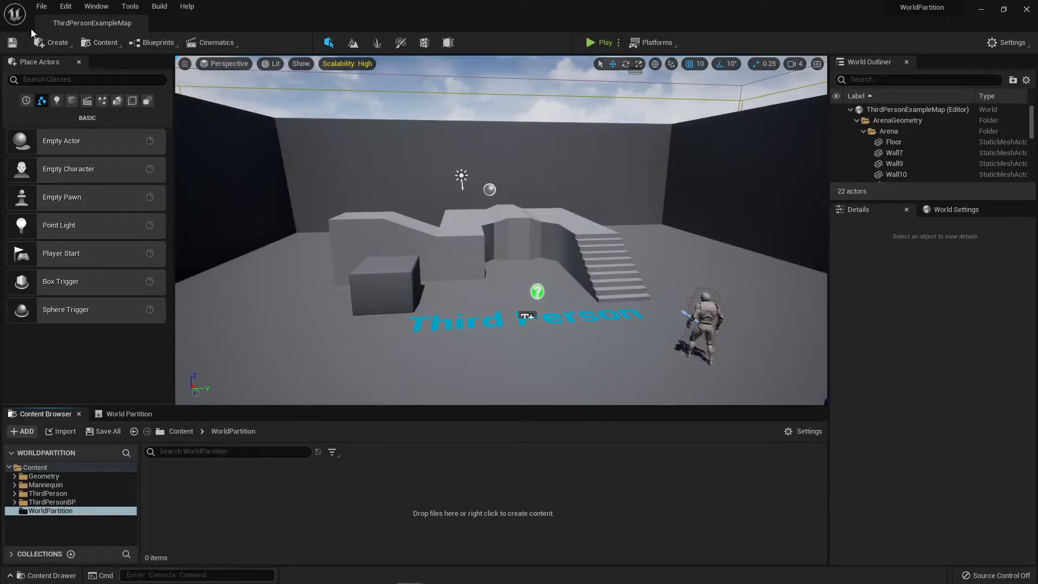
# - Create a new level from the Default template
pyautogui.click(41, 6)
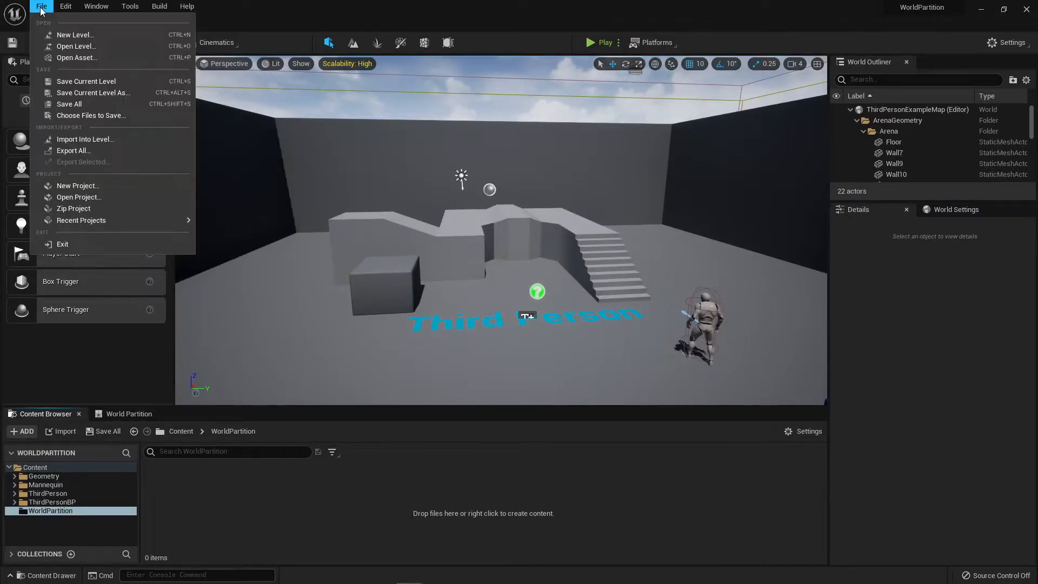
pyautogui.click(76, 34)
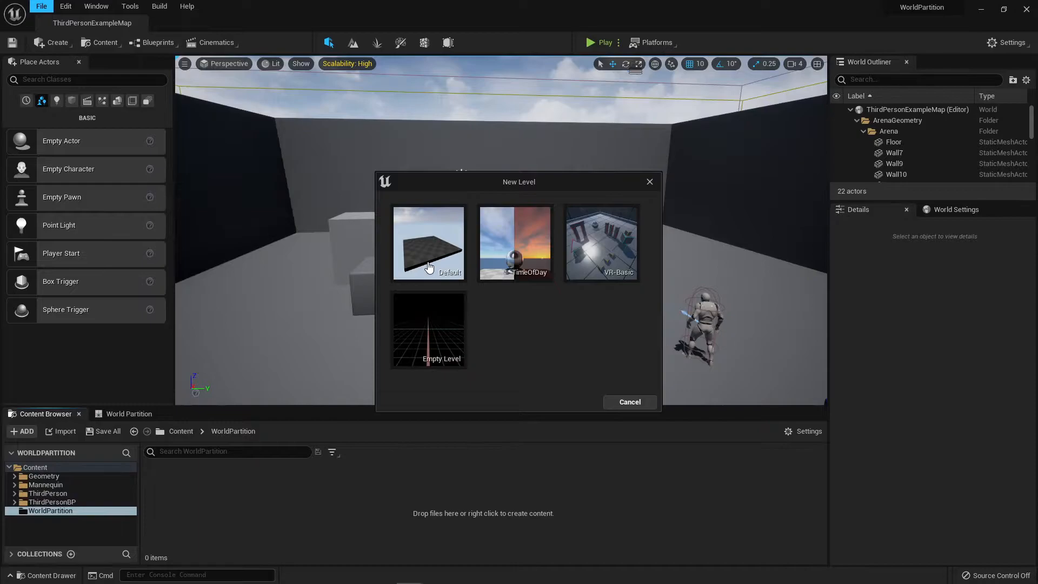
pyautogui.click(429, 267)
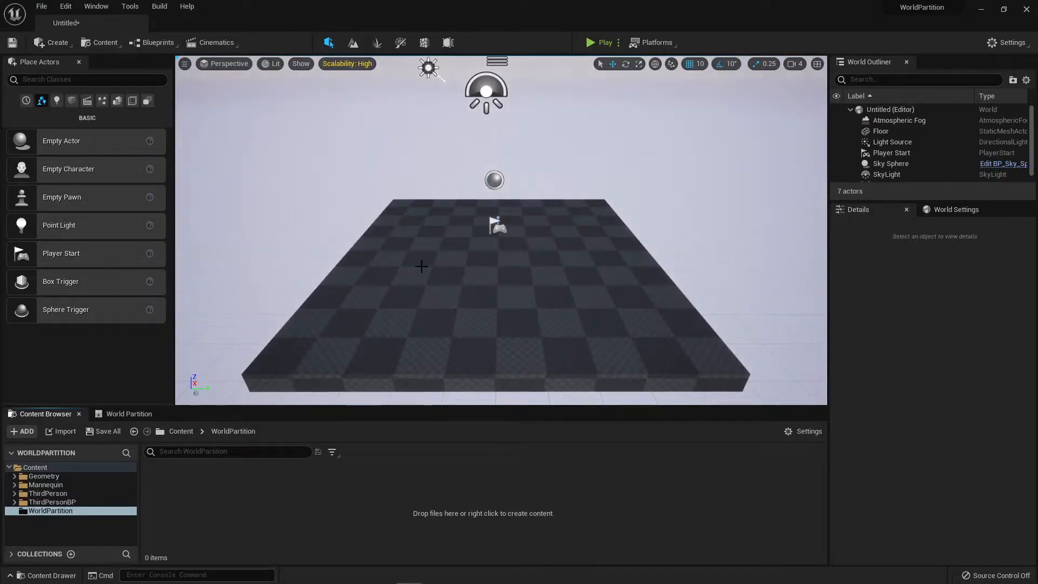
# - Start saving the current level and create a folder named World inside the WorldPartition folder
pyautogui.click(41, 6)
pyautogui.moveTo(66, 6)
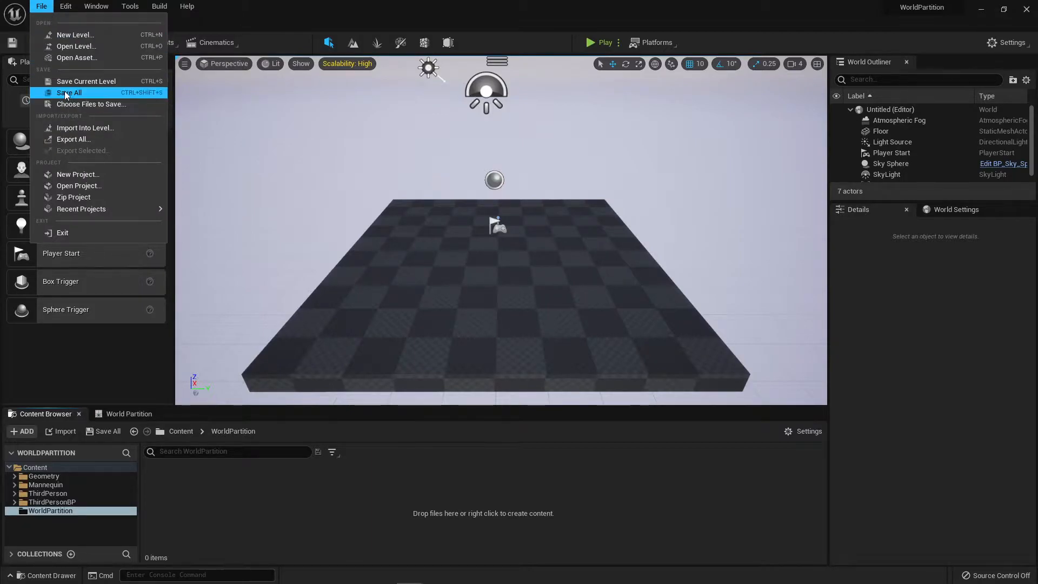
pyautogui.click(75, 82)
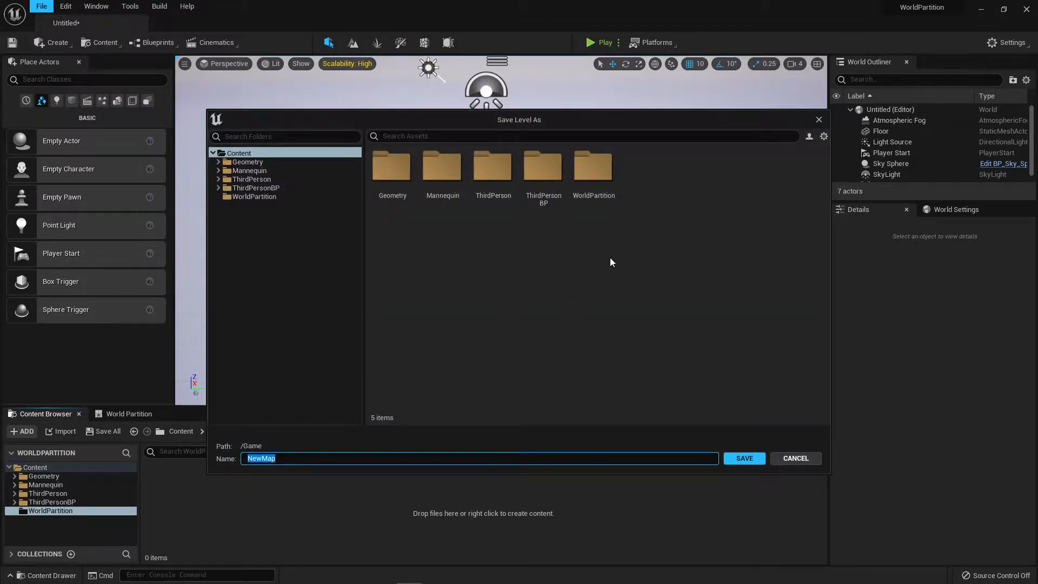
pyautogui.doubleClick(597, 169)
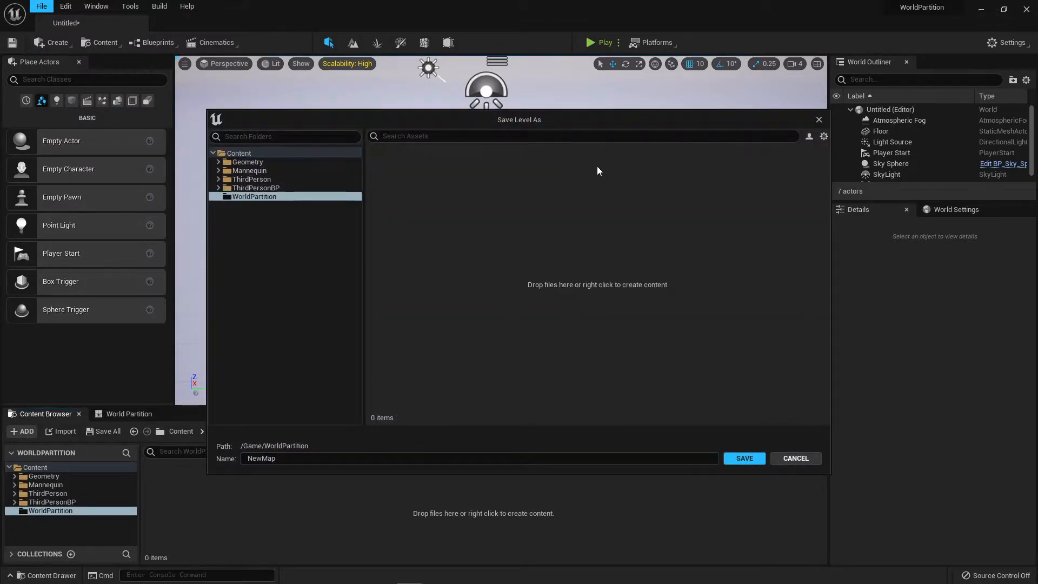
pyautogui.rightClick(520, 222)
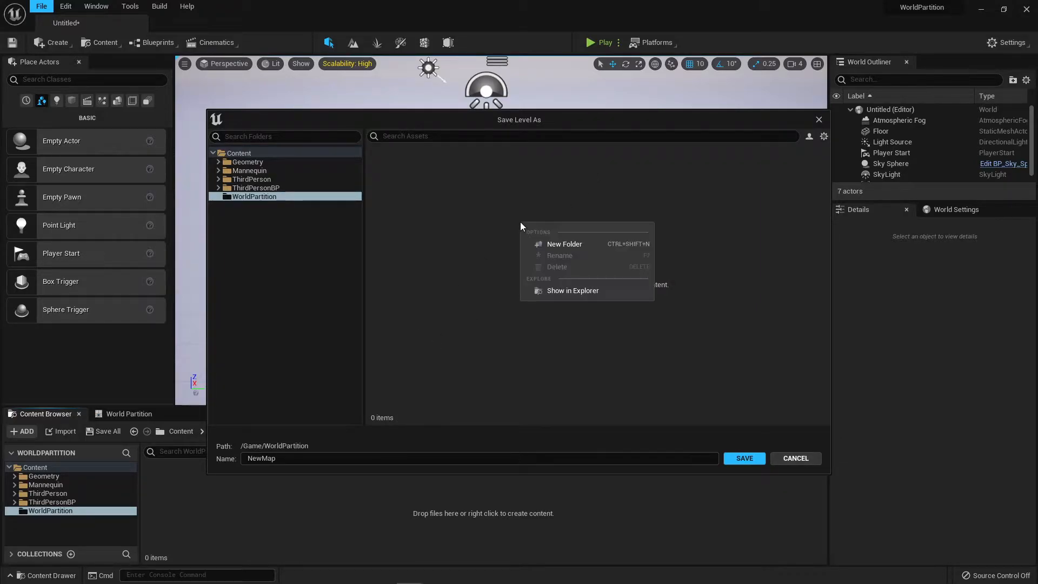
pyautogui.click(538, 241)
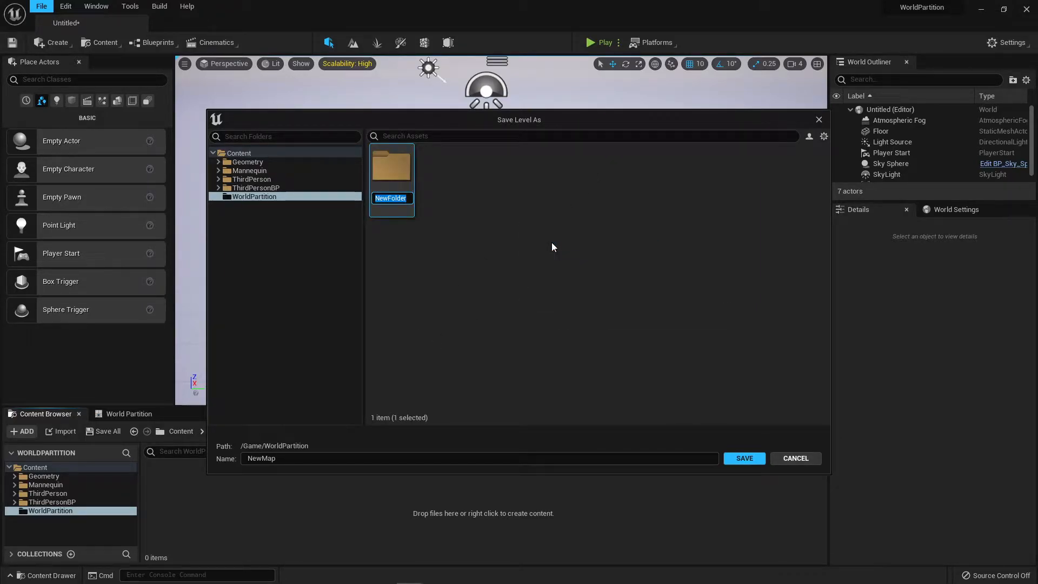
pyautogui.write('World')
pyautogui.press('Return')
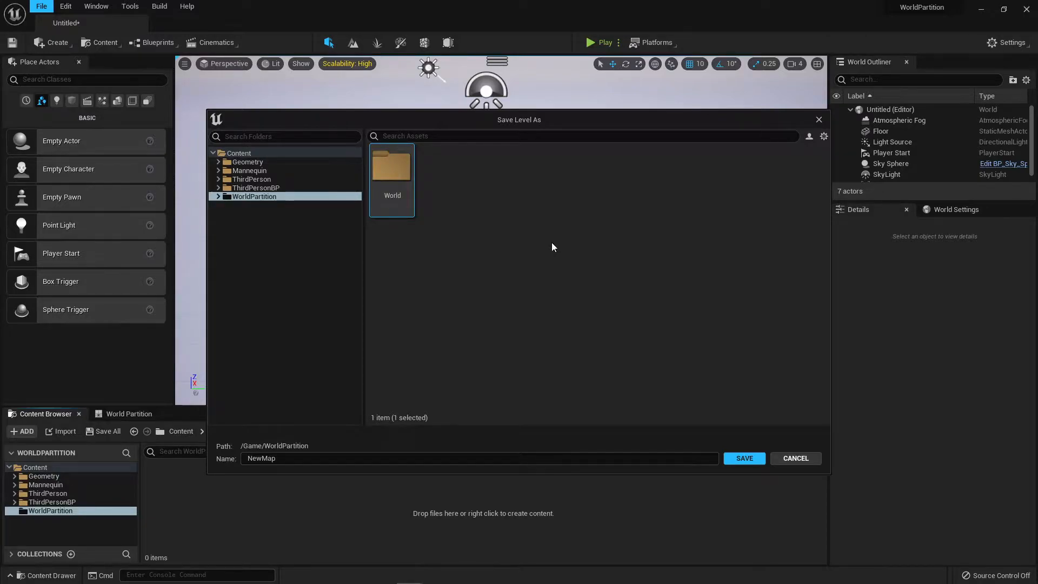
# - Save the level as World_lvl in the new World folder
pyautogui.doubleClick(400, 168)
pyautogui.doubleClick(238, 458)
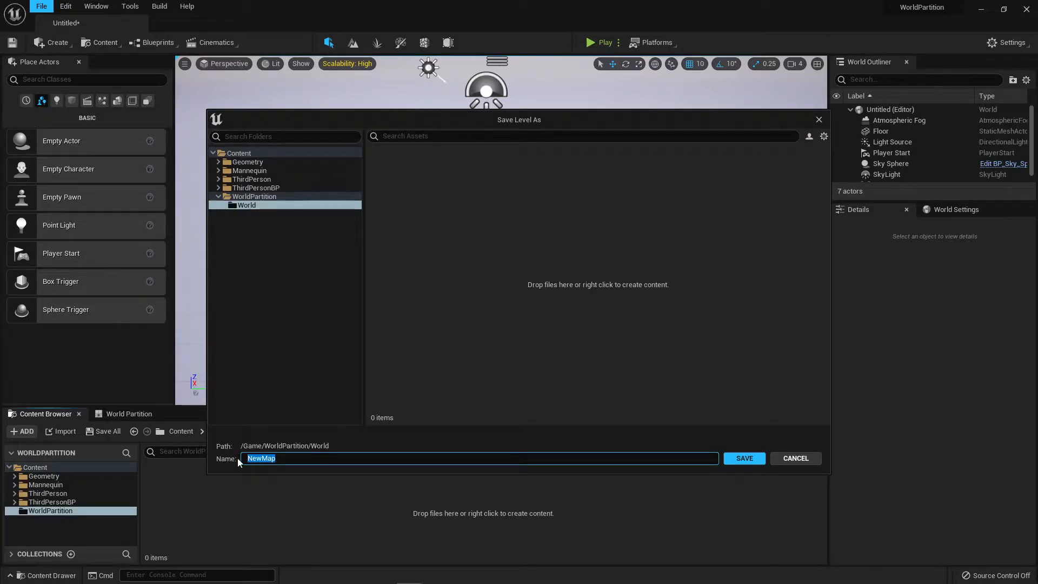
pyautogui.write('World_lvl')
pyautogui.click(744, 459)
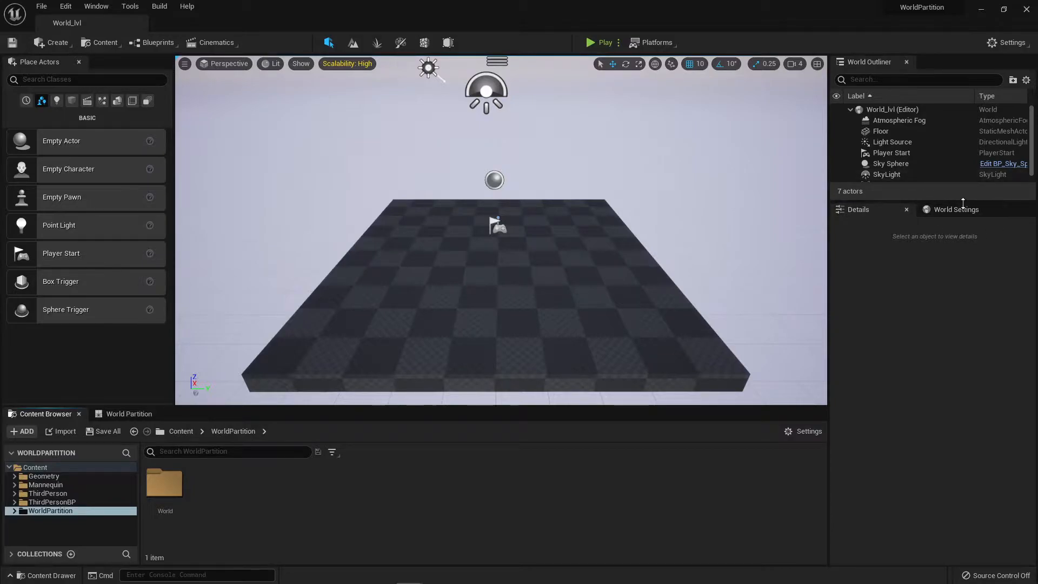
# - Show the level's world settings and delete the floor mesh from the level
pyautogui.click(950, 212)
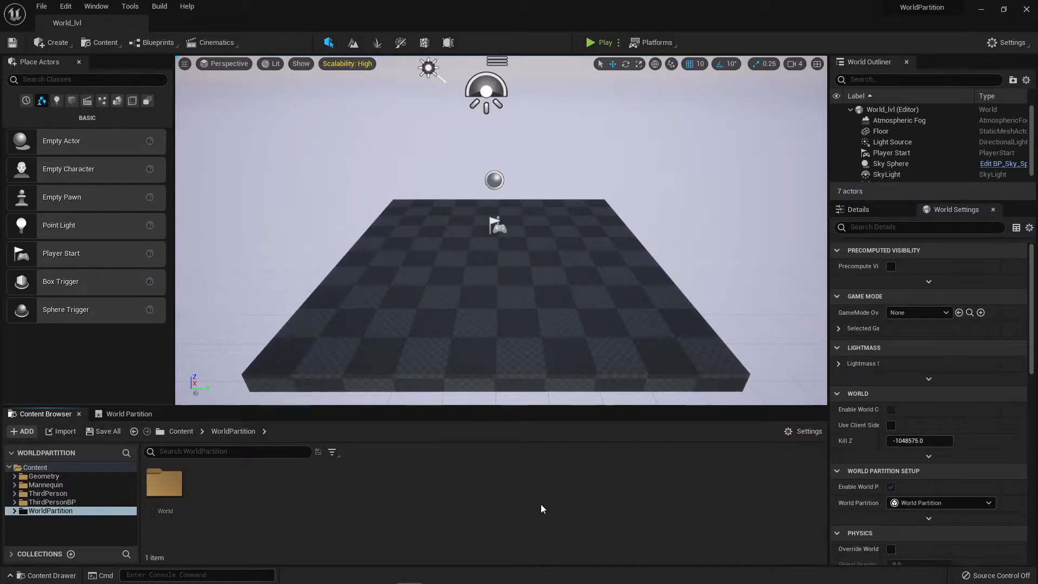
pyautogui.click(552, 353)
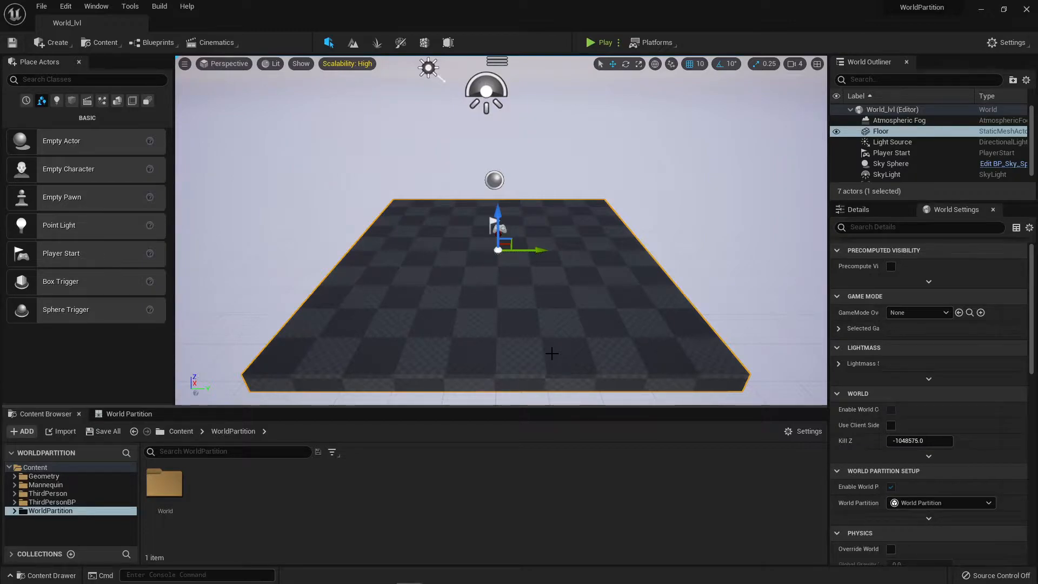
pyautogui.press('Delete')
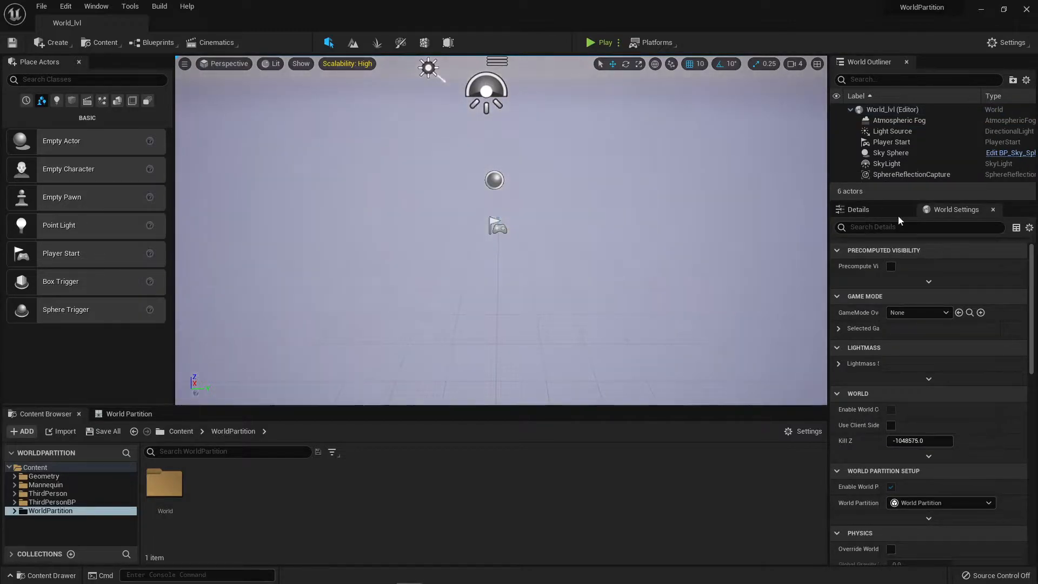
# - Set the mobility of both the Light Source and the SkyLight to Movable
pyautogui.click(907, 133)
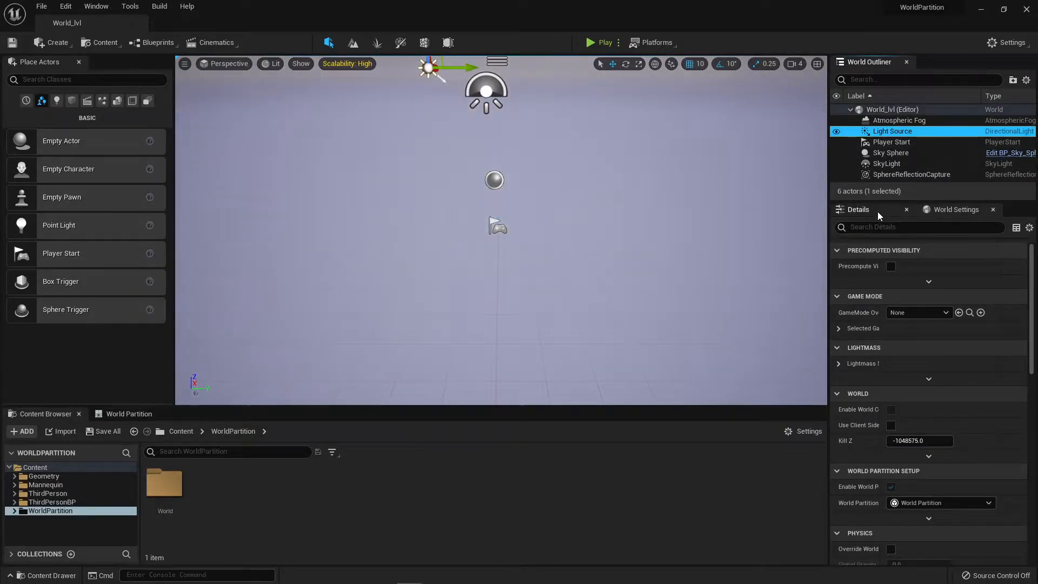
pyautogui.click(875, 211)
pyautogui.click(979, 384)
pyautogui.click(896, 164)
pyautogui.click(978, 383)
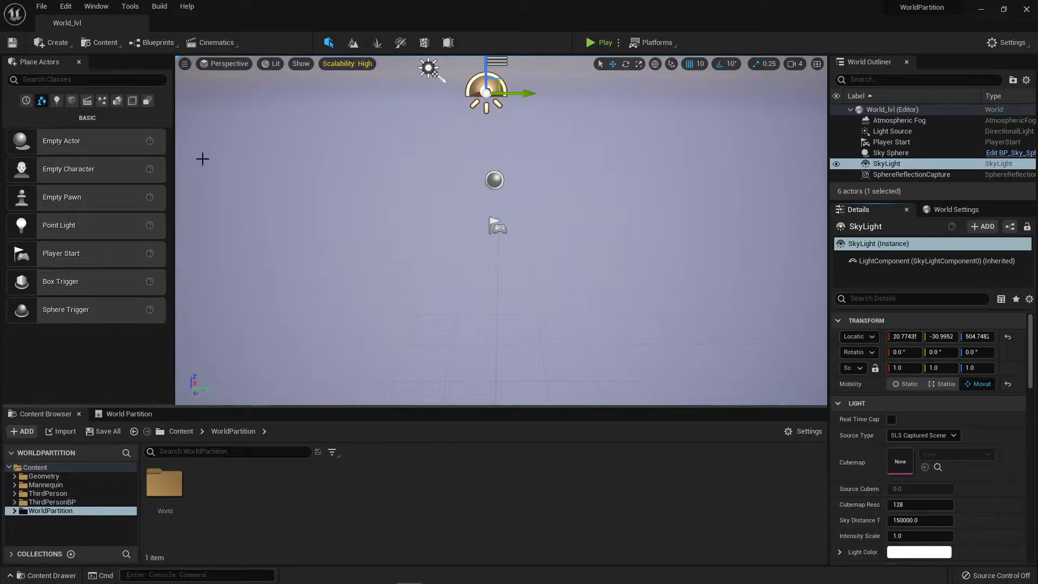
# - Create a new landscape with 2×2 sections per component and return to selection mode
pyautogui.click(352, 44)
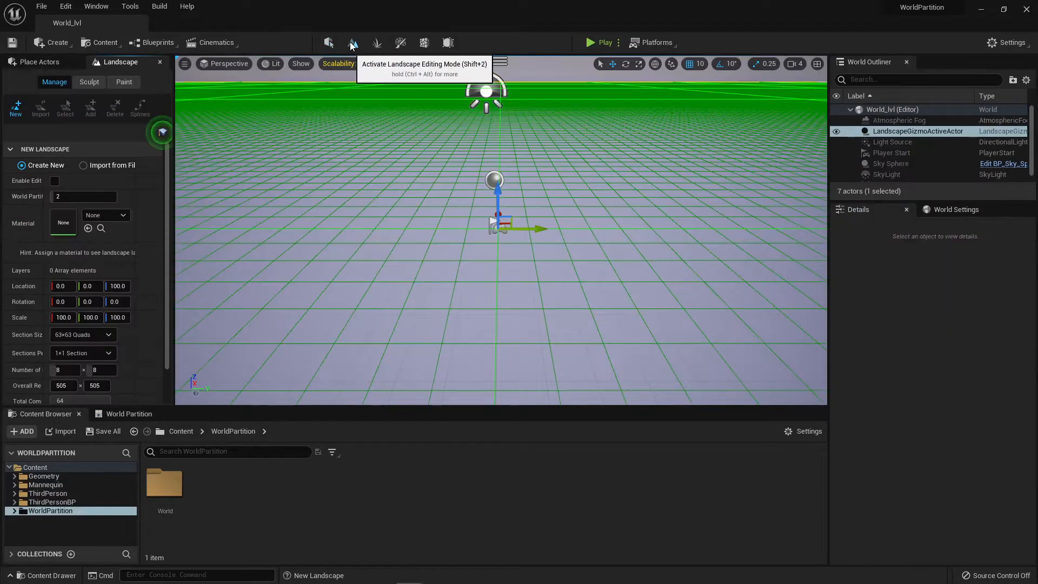
pyautogui.click(97, 356)
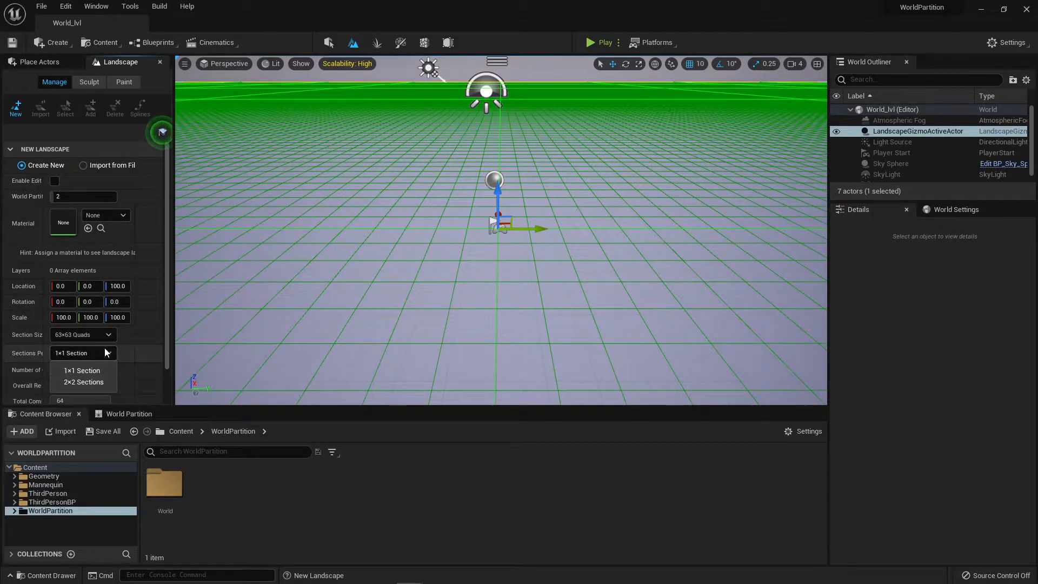
pyautogui.click(104, 384)
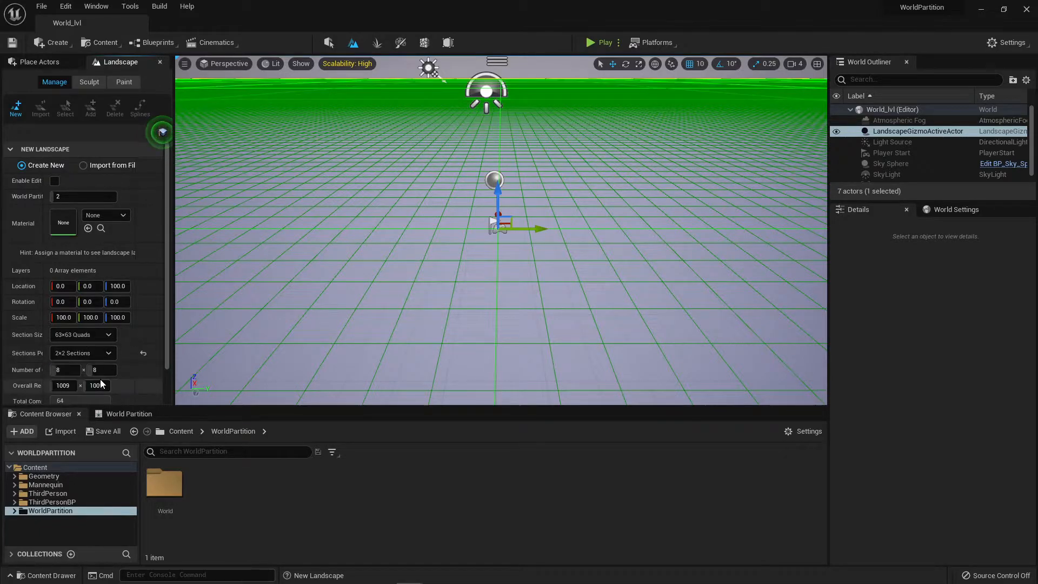
pyautogui.scroll(-10, 473, 263)
pyautogui.moveTo(472, 263); pyautogui.dragTo(369, 234, button='right')
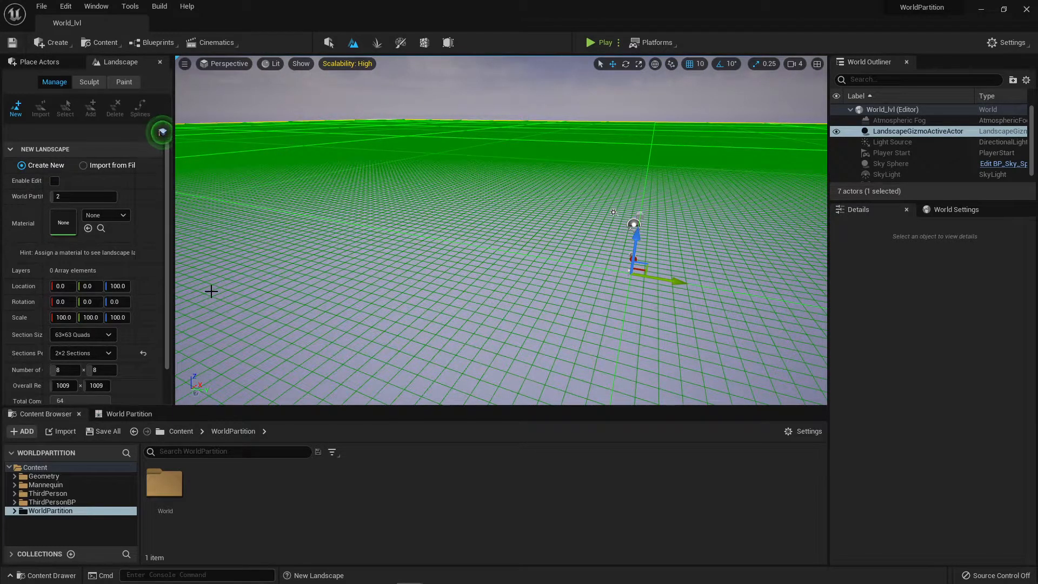
pyautogui.scroll(-1, 131, 310)
pyautogui.click(111, 391)
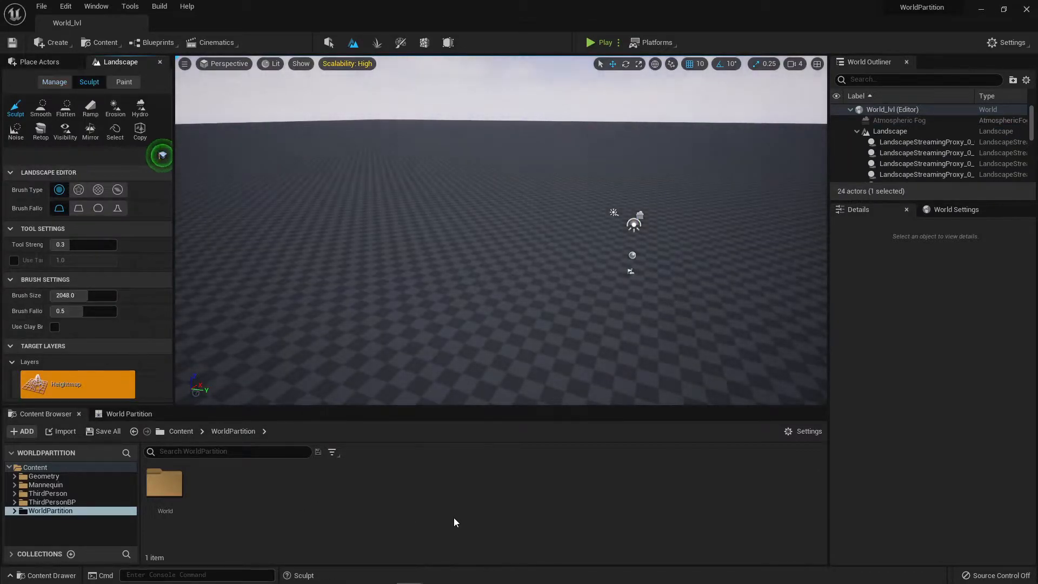
pyautogui.click(329, 42)
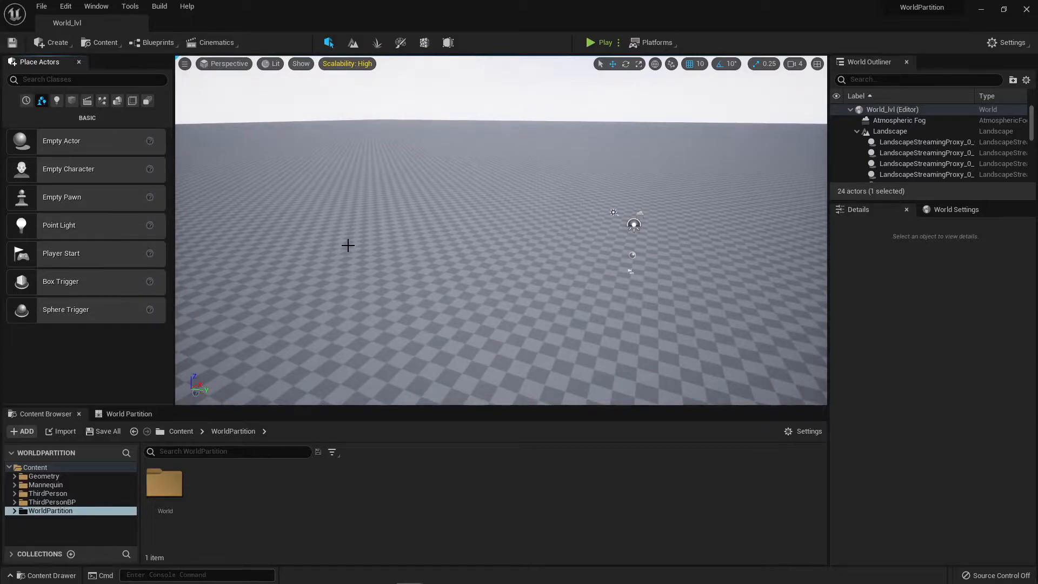
pyautogui.moveTo(386, 310); pyautogui.dragTo(387, 257, button='right')
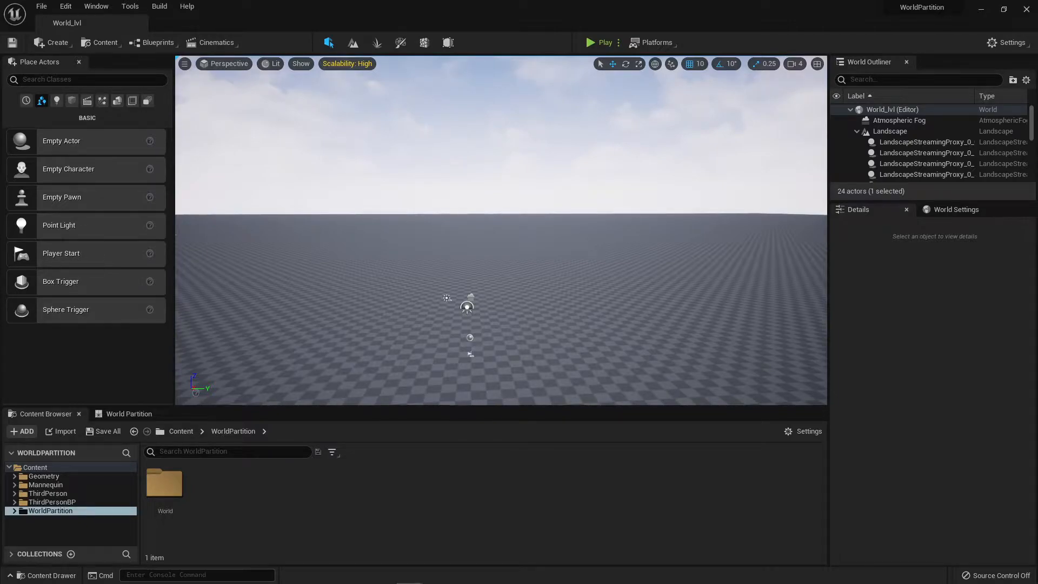
pyautogui.moveTo(501, 230)
pyautogui.mouseDown(button='right')
pyautogui.moveTo(432, 234)
pyautogui.moveTo(470, 228)
pyautogui.moveTo(493, 204)
pyautogui.moveTo(495, 176)
pyautogui.moveTo(496, 213)
pyautogui.mouseUp(button='right')
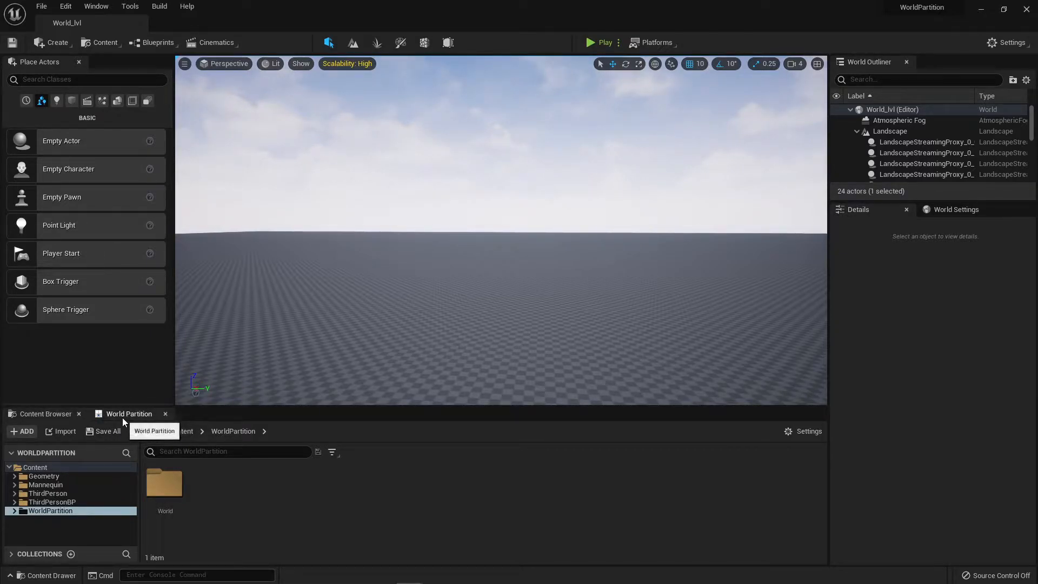
pyautogui.click(100, 7)
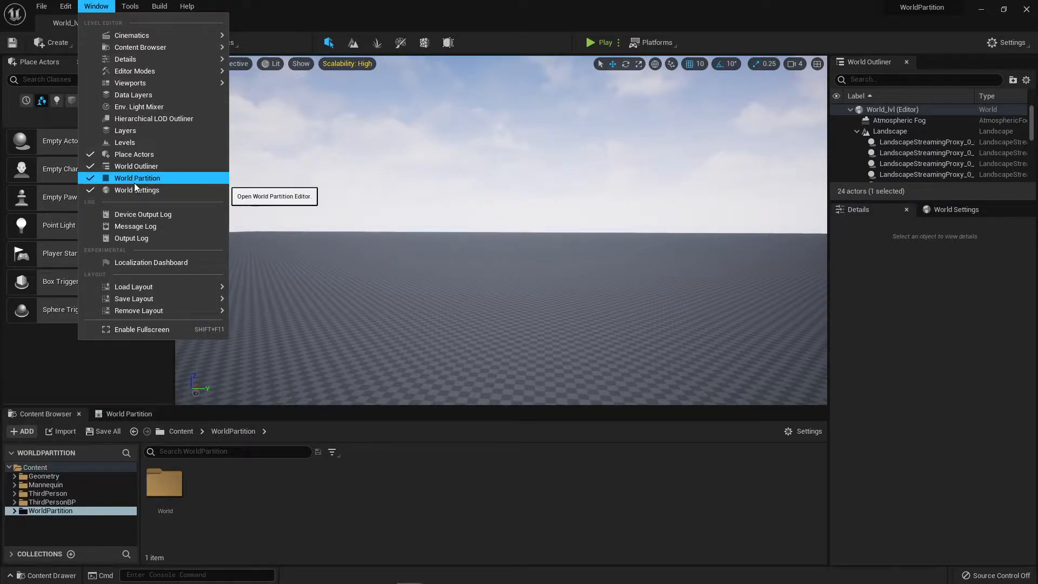
pyautogui.click(480, 547)
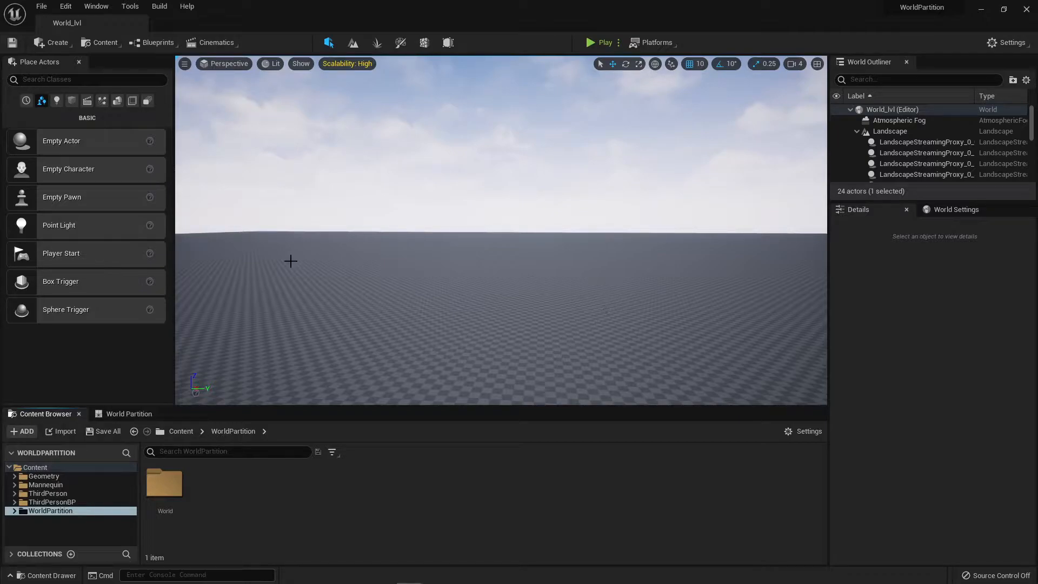
# - Raise the viewport camera speed to 6 and place a cube shape near a corner of the landscape
pyautogui.click(71, 102)
pyautogui.moveTo(506, 308); pyautogui.dragTo(249, 325, button='right')
pyautogui.moveTo(676, 251); pyautogui.dragTo(818, 194, button='right')
pyautogui.click(796, 63)
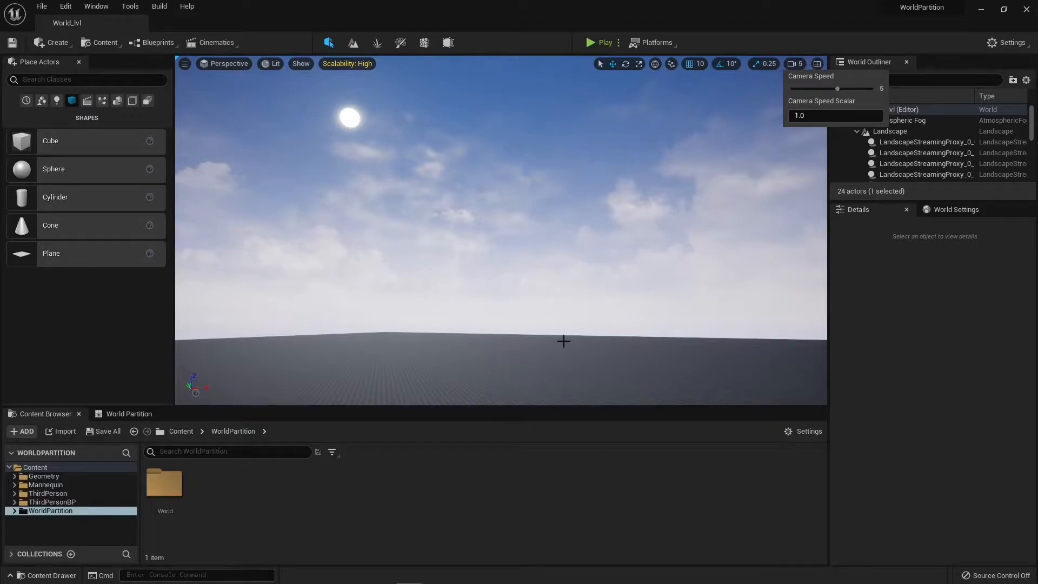
pyautogui.click(854, 86)
pyautogui.moveTo(596, 313); pyautogui.dragTo(607, 339, button='right')
pyautogui.press('w')
pyautogui.press('w')
pyautogui.press('w')
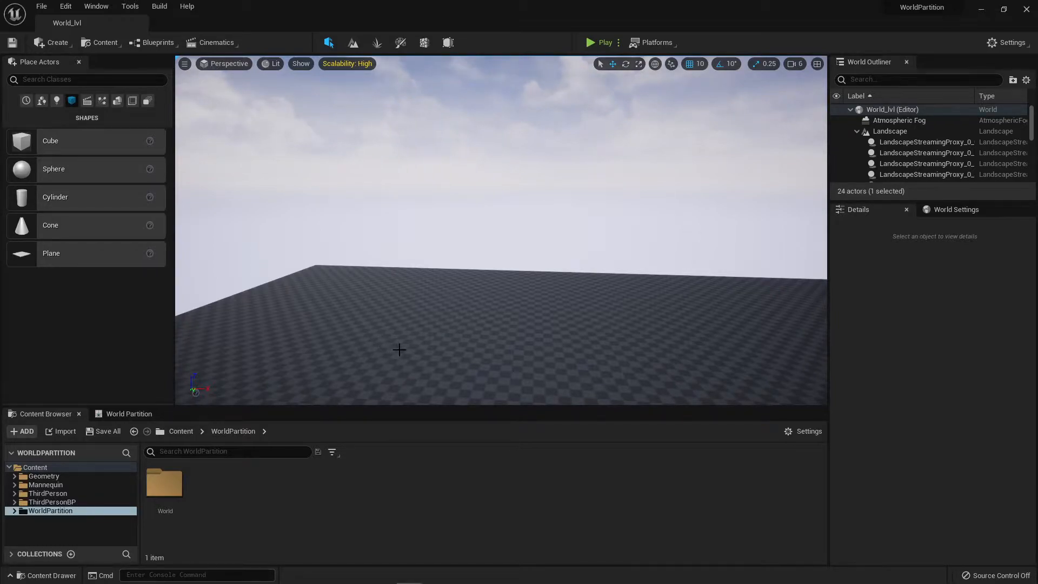
pyautogui.moveTo(38, 145); pyautogui.dragTo(329, 291)
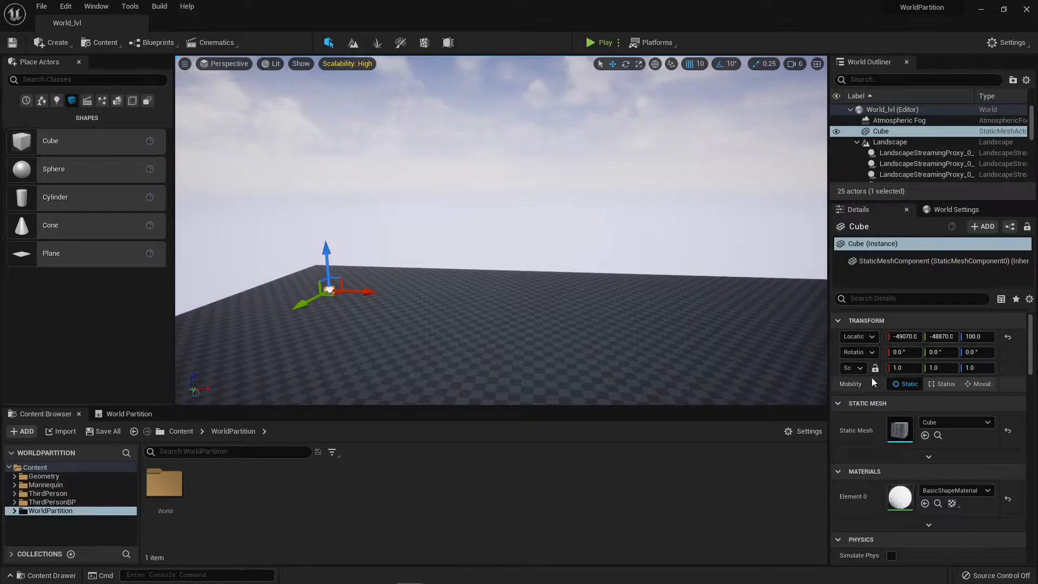
# - Set the cube's scale to 50 on all three axes
pyautogui.click(906, 370)
pyautogui.write('5')
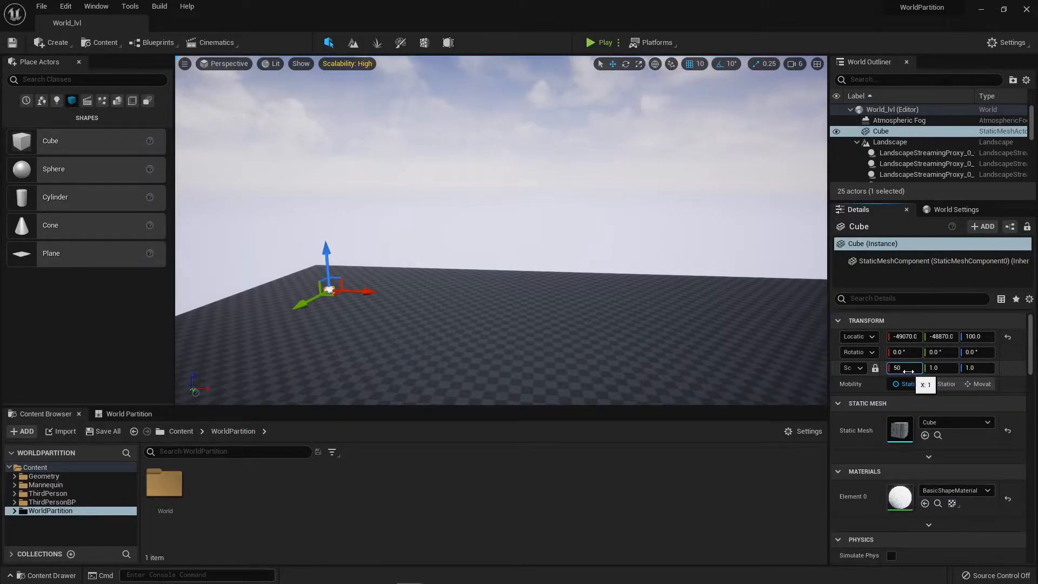
pyautogui.write('0')
pyautogui.press('Return')
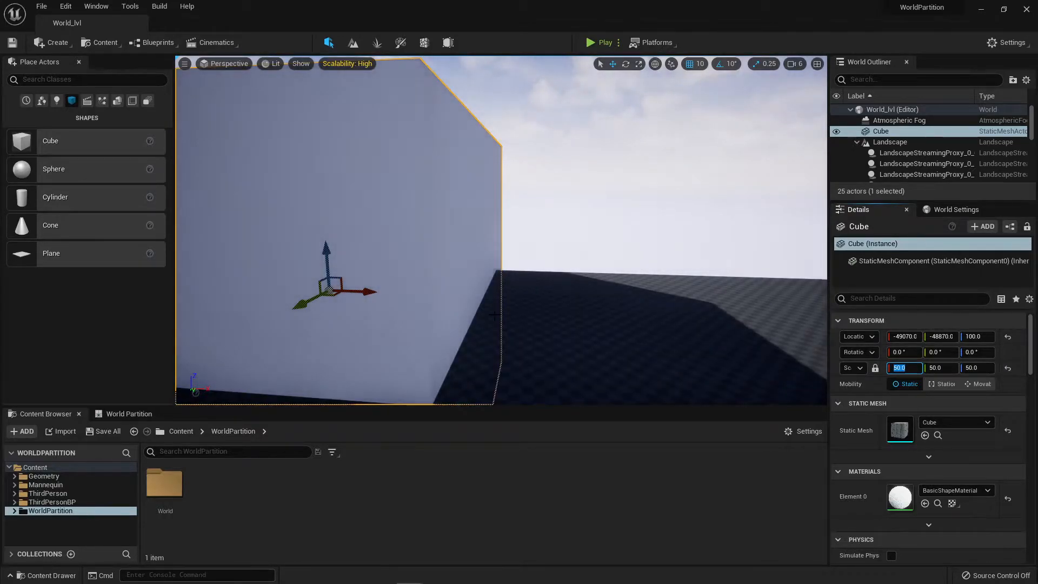
# - Move the cube fully onto the landscape corner, at about X -47120, Y -46630, and raise it to about Z 2560
pyautogui.scroll(-8, 494, 315)
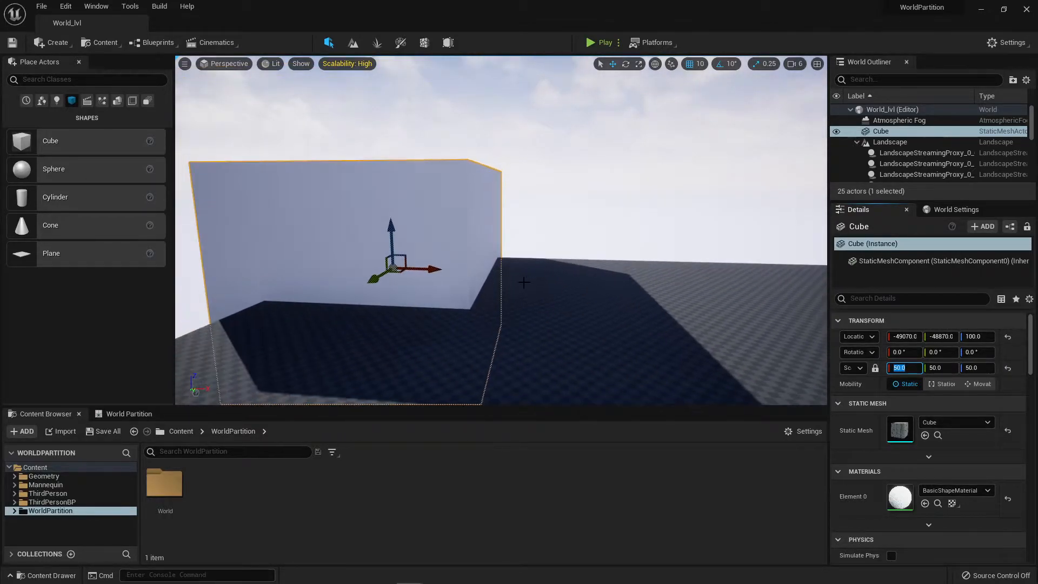
pyautogui.scroll(-6, 524, 281)
pyautogui.moveTo(453, 260); pyautogui.dragTo(448, 293)
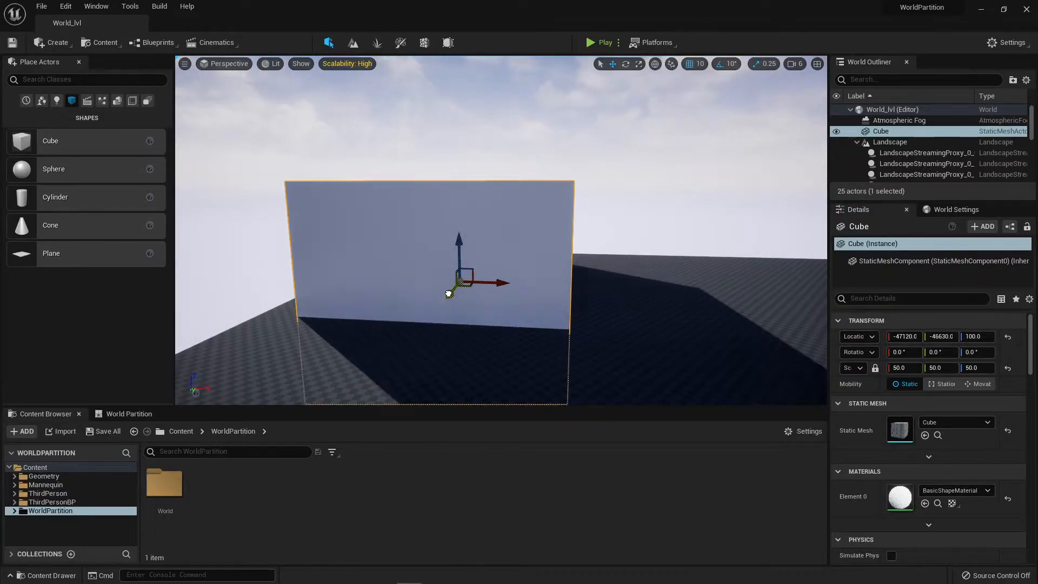
pyautogui.moveTo(460, 248); pyautogui.dragTo(474, 144)
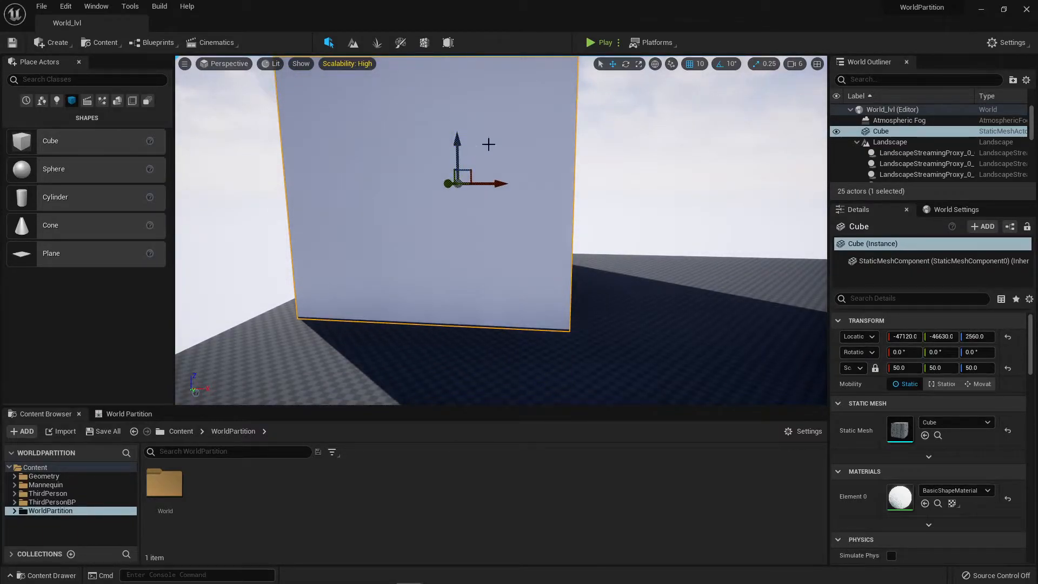
# - Duplicate the cube three times along the landscape edge in X, with copies from about X -22150 to X 40610
pyautogui.scroll(-5, 530, 294)
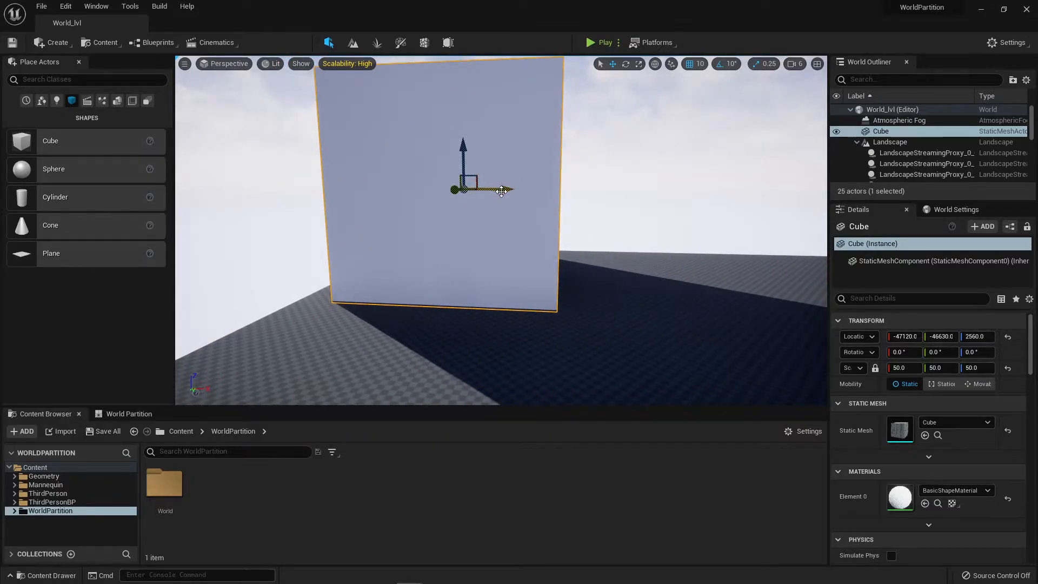
pyautogui.keyDown('alt'); pyautogui.moveTo(501, 188); pyautogui.dragTo(855, 236); pyautogui.keyUp('alt')
pyautogui.moveTo(671, 280); pyautogui.dragTo(701, 246, button='right')
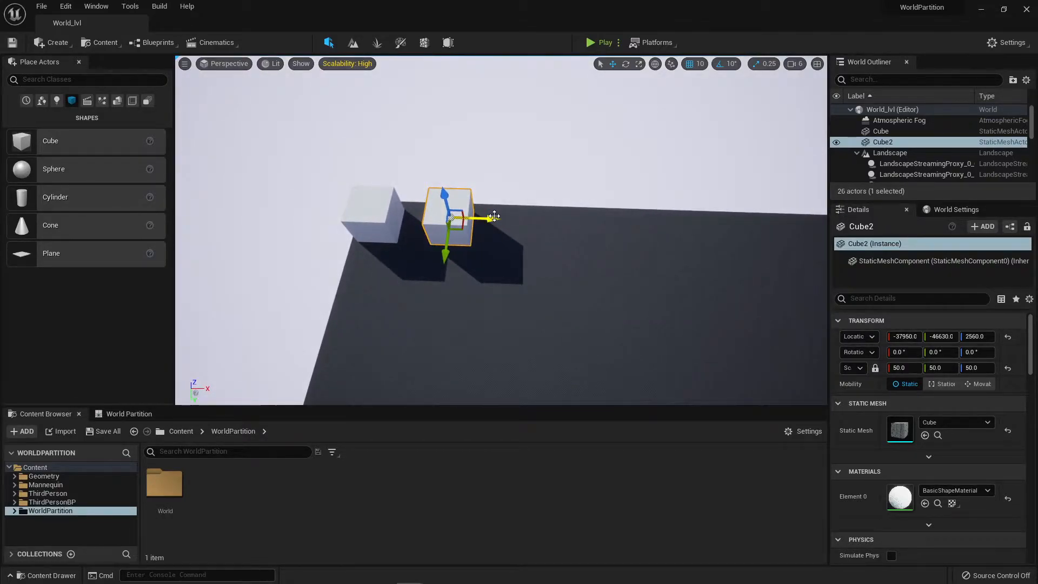
pyautogui.moveTo(490, 219); pyautogui.dragTo(627, 234)
pyautogui.moveTo(632, 293); pyautogui.dragTo(698, 279, button='right')
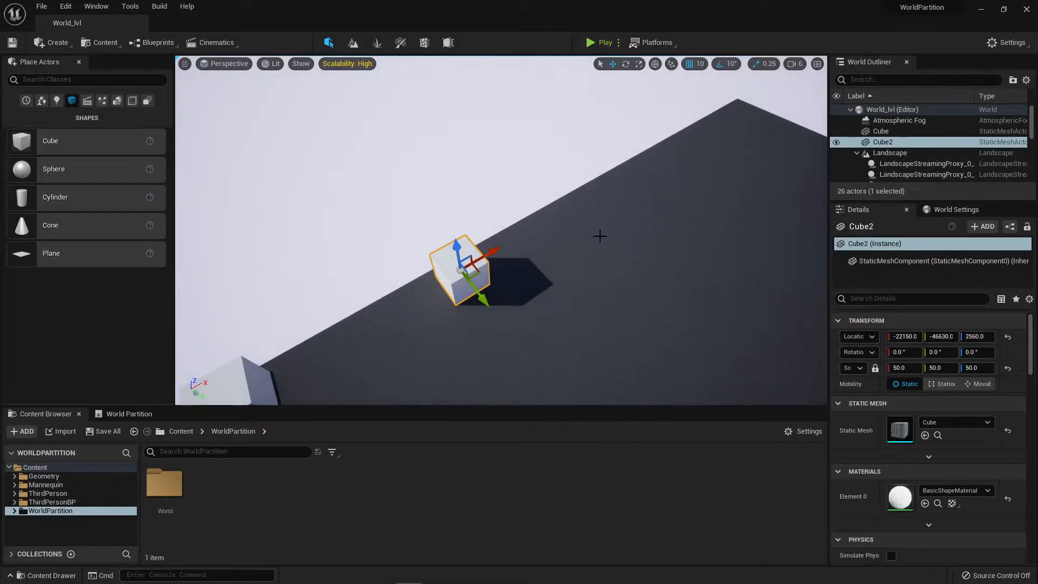
pyautogui.keyDown('alt'); pyautogui.moveTo(497, 248); pyautogui.dragTo(772, 102); pyautogui.keyUp('alt')
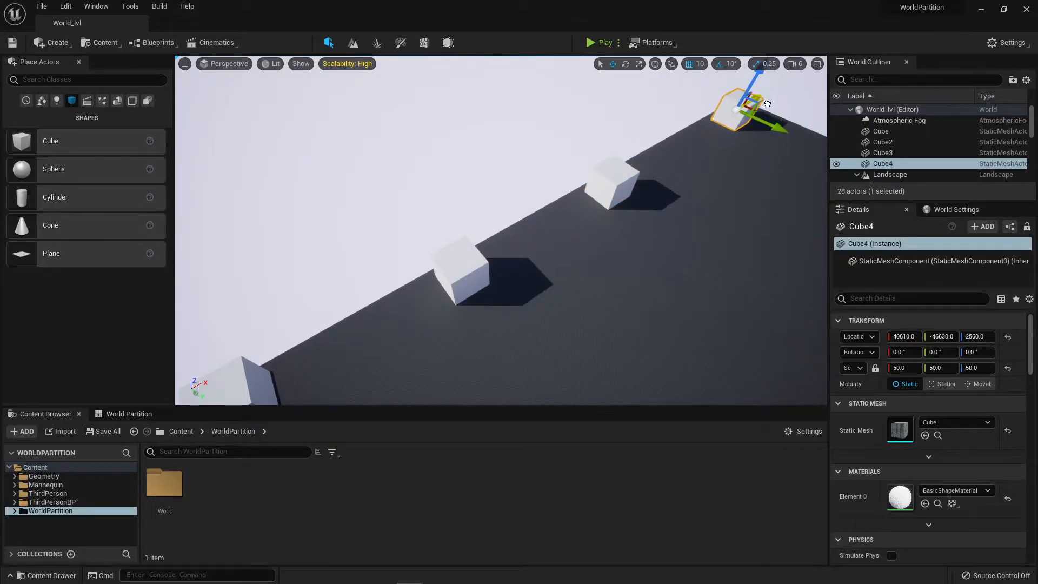
pyautogui.keyDown('ctrl'); pyautogui.click(615, 189); pyautogui.keyUp('ctrl')
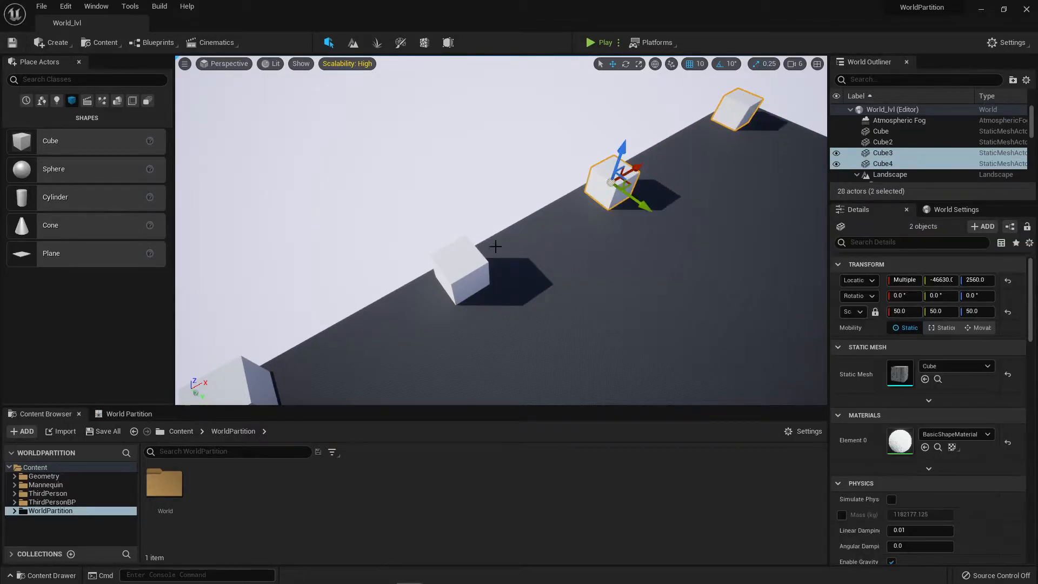
pyautogui.keyDown('ctrl'); pyautogui.click(461, 269); pyautogui.keyUp('ctrl')
pyautogui.moveTo(617, 283); pyautogui.dragTo(503, 278, button='right')
pyautogui.click(408, 252)
pyautogui.moveTo(411, 253); pyautogui.dragTo(630, 297, button='right')
pyautogui.moveTo(448, 238)
pyautogui.mouseDown(button='right')
pyautogui.moveTo(448, 254)
pyautogui.moveTo(448, 238)
pyautogui.mouseUp(button='right')
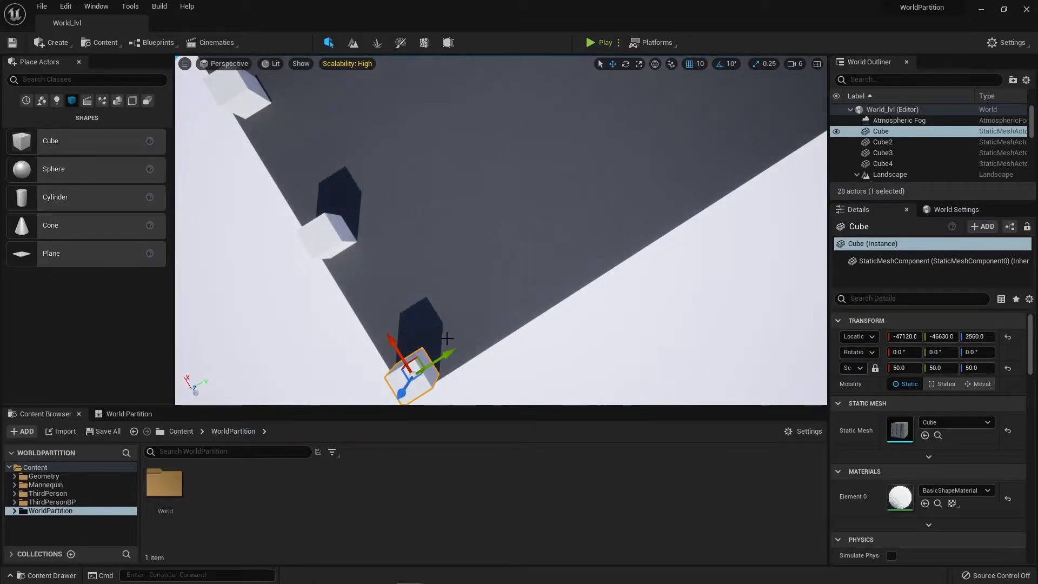
pyautogui.keyDown('alt'); pyautogui.moveTo(453, 352); pyautogui.dragTo(519, 315); pyautogui.keyUp('alt')
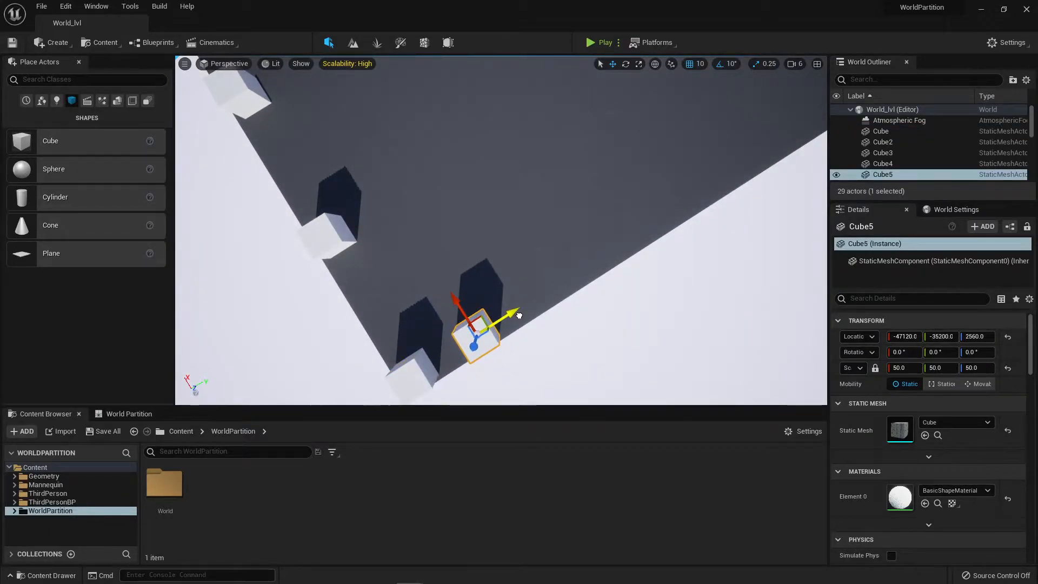
pyautogui.hotkey('ctrl', 'z')
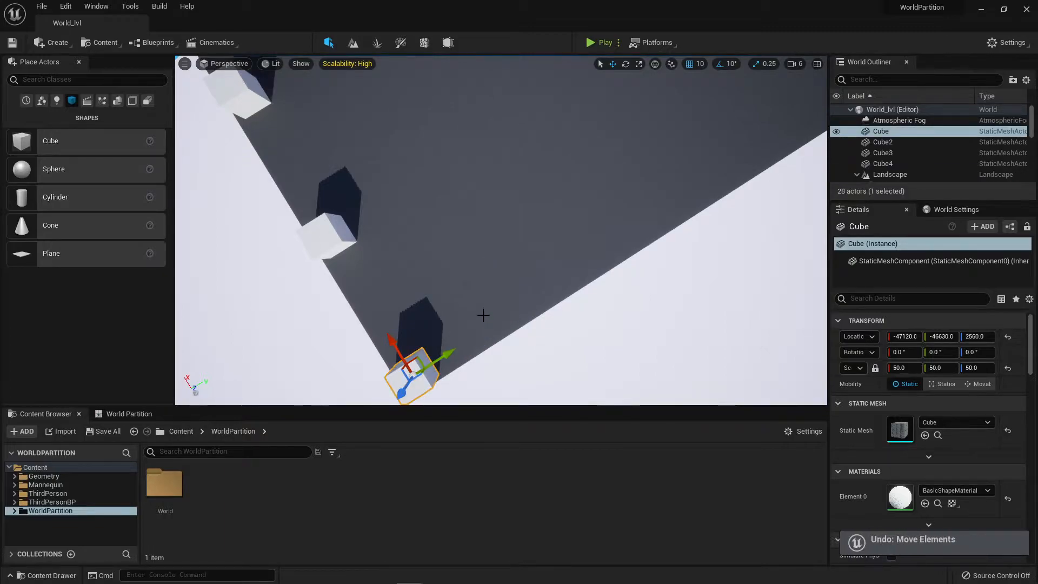
# - Duplicate the row of four cubes twice across the landscape in Y, placing the farthest row at about Y 38820
pyautogui.keyDown('ctrl'); pyautogui.click(889, 164); pyautogui.keyUp('ctrl')
pyautogui.keyDown('ctrl'); pyautogui.click(884, 143); pyautogui.keyUp('ctrl')
pyautogui.keyDown('ctrl'); pyautogui.click(874, 152); pyautogui.keyUp('ctrl')
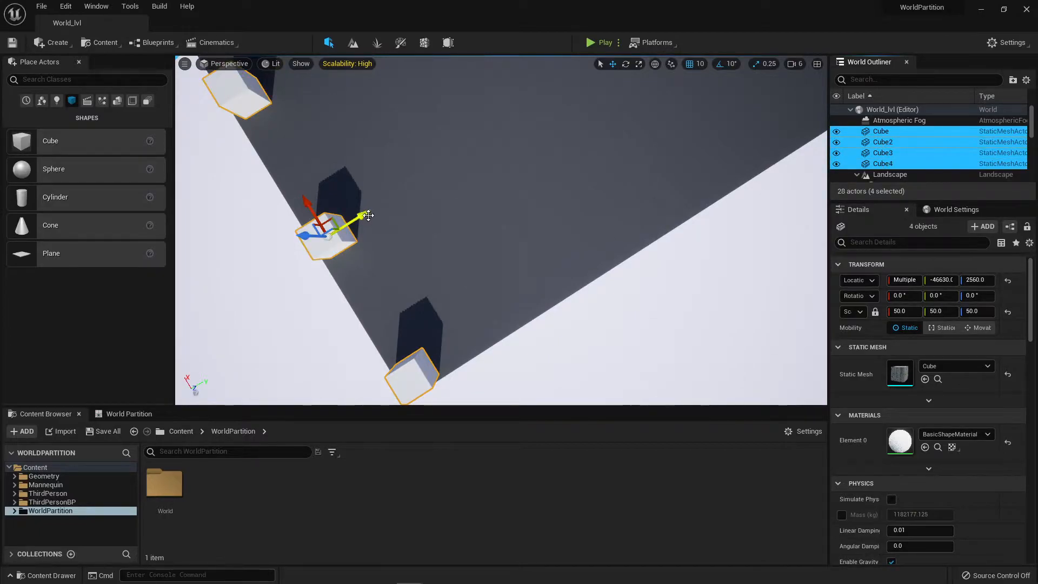
pyautogui.keyDown('alt'); pyautogui.moveTo(367, 215); pyautogui.dragTo(705, 88); pyautogui.keyUp('alt')
pyautogui.moveTo(541, 230); pyautogui.dragTo(578, 176, button='right')
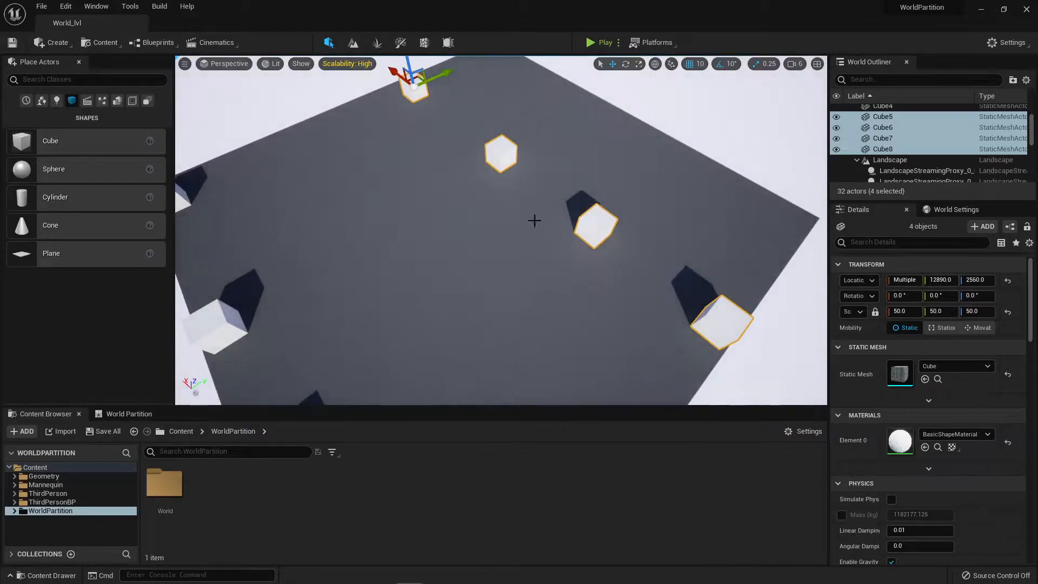
pyautogui.moveTo(444, 70); pyautogui.dragTo(519, 51)
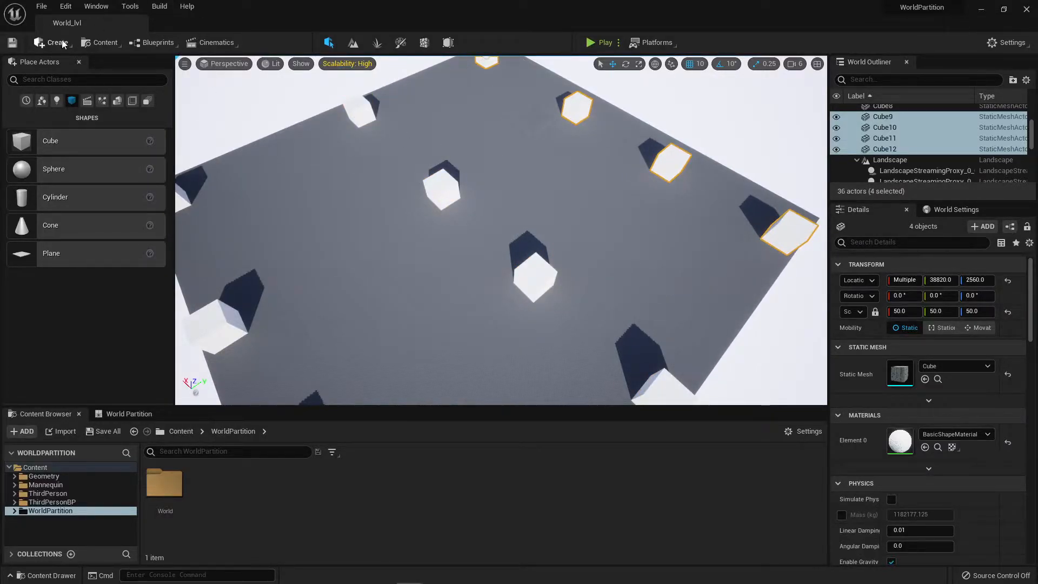
# - Save the current level
pyautogui.click(41, 6)
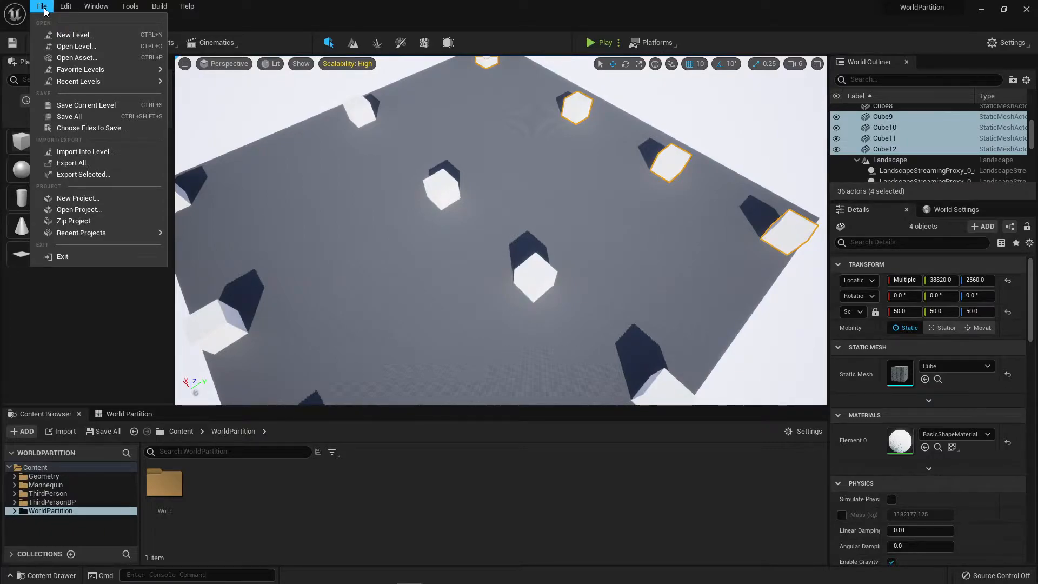
pyautogui.click(116, 106)
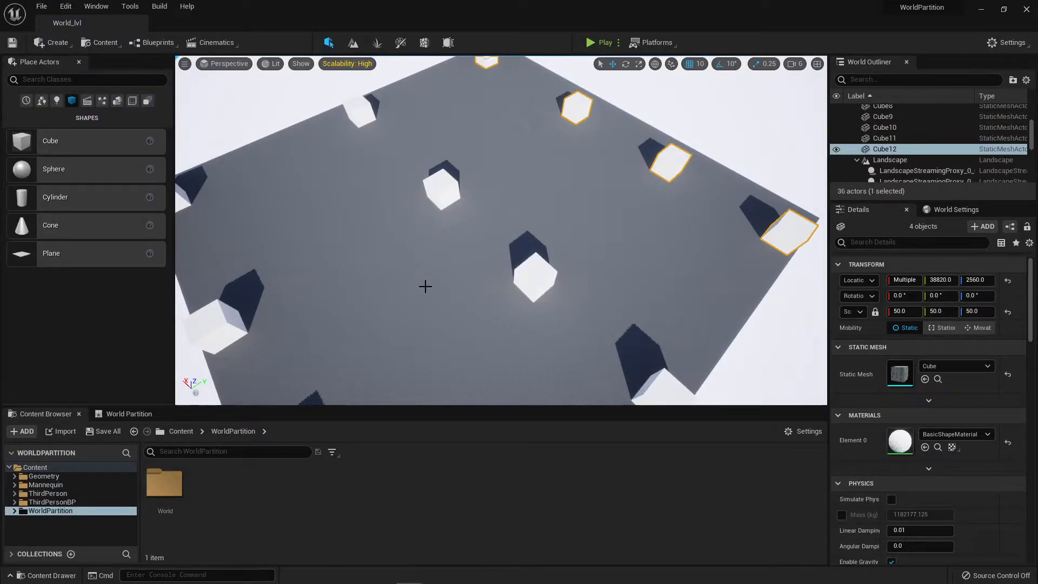
# - Play the level in full screen, run the character across the landscape to watch the cubes stream, and stop the session
pyautogui.moveTo(518, 333); pyautogui.dragTo(494, 186, button='right')
pyautogui.moveTo(559, 211); pyautogui.dragTo(560, 189, button='right')
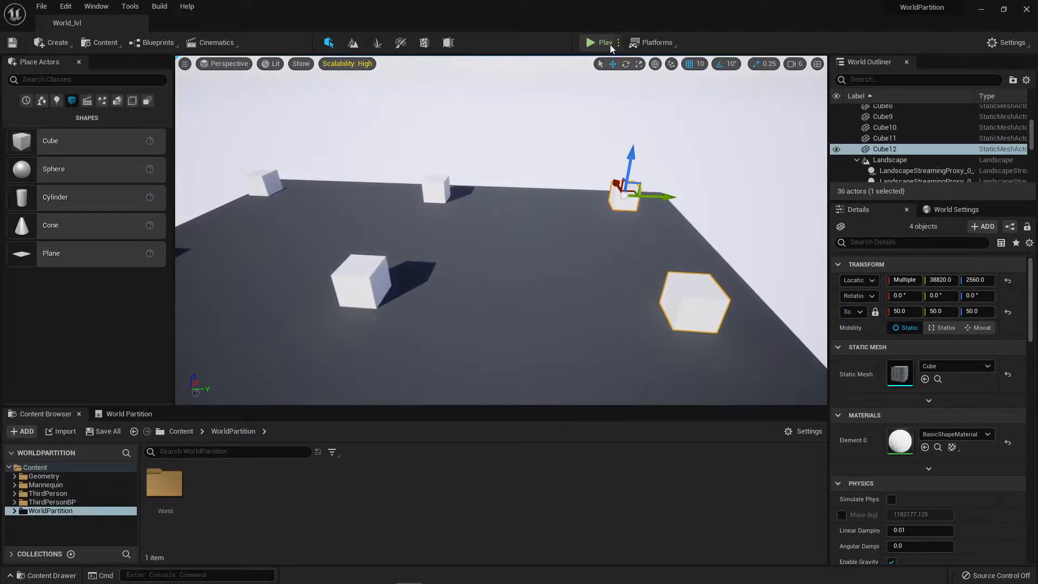
pyautogui.click(600, 42)
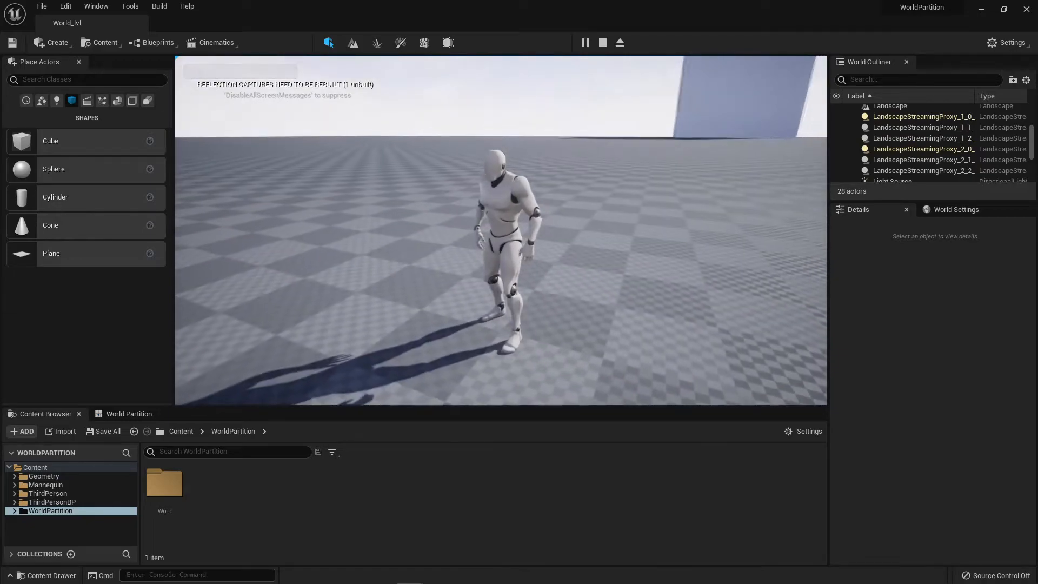
pyautogui.press('F11')
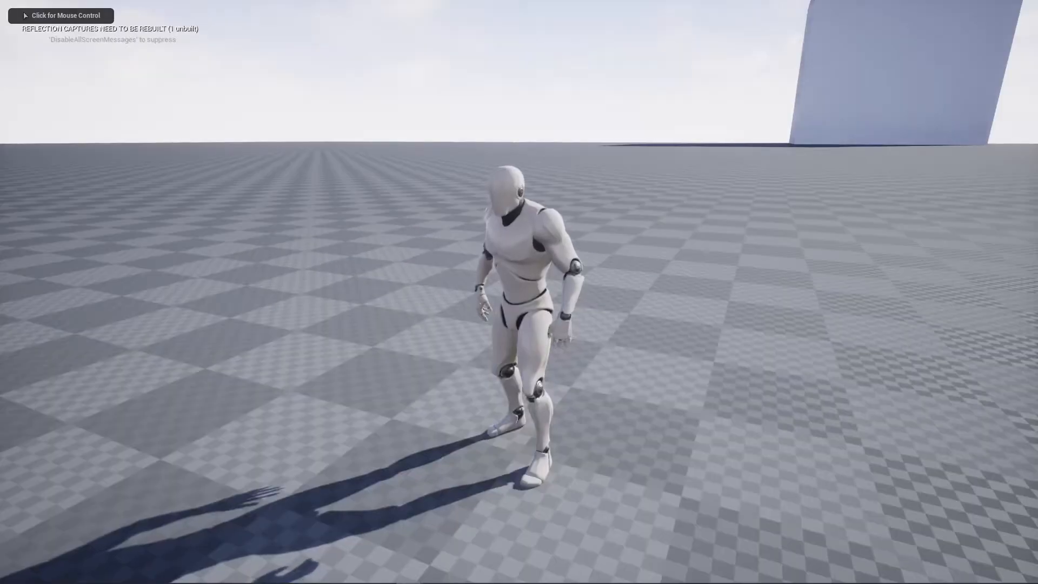
pyautogui.press('w')
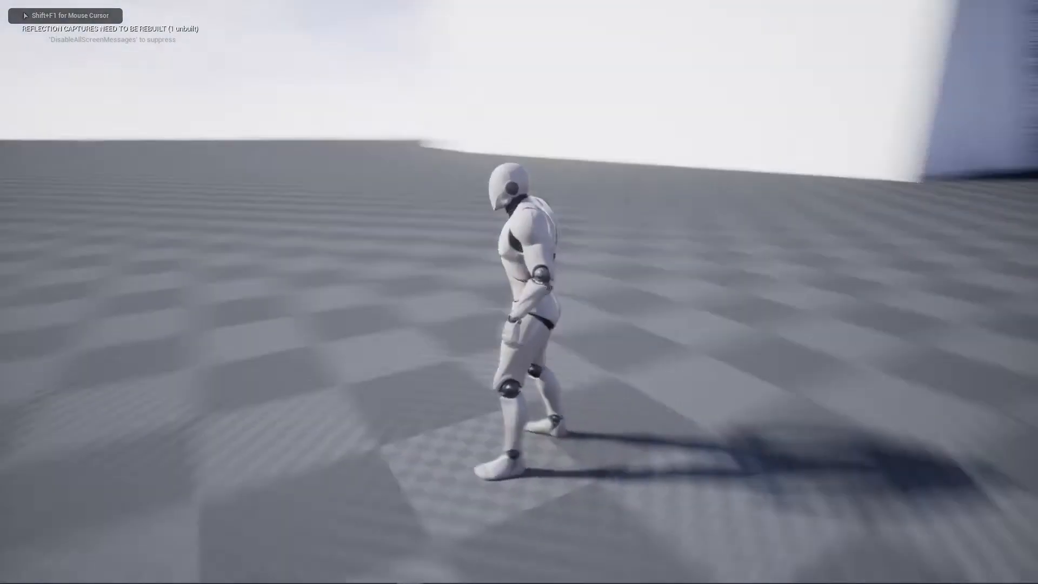
pyautogui.press('w')
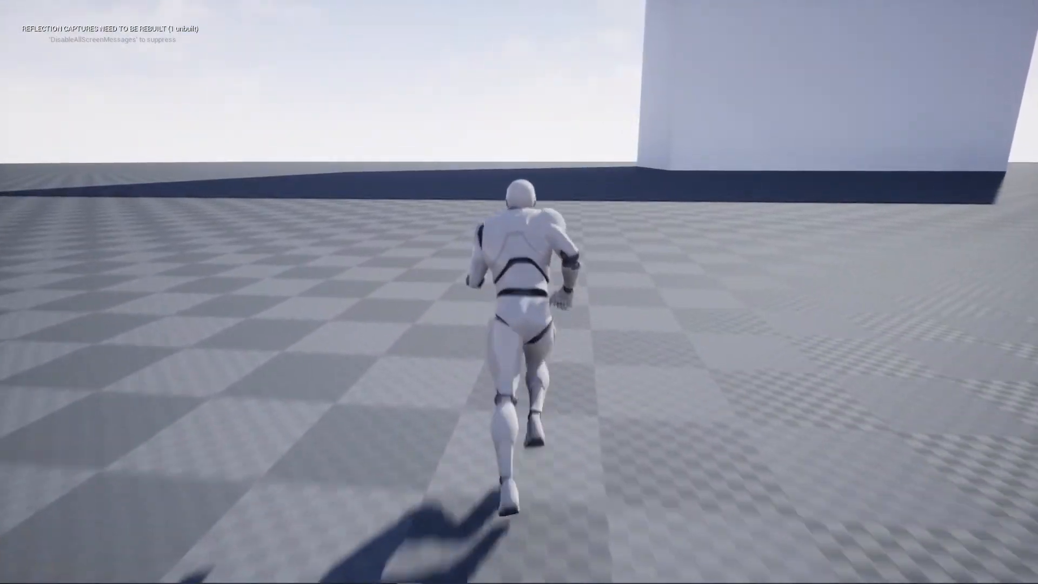
pyautogui.press('Escape')
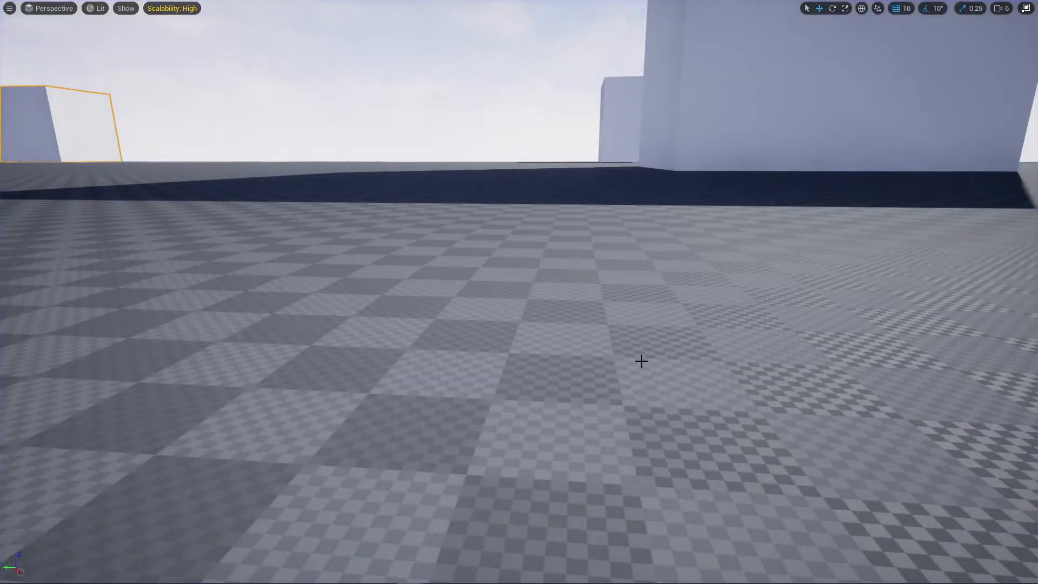
pyautogui.press('F11')
# - Open the Event Graph of the ThirdPersonCharacter Blueprint from the ThirdPersonBP/Blueprints folder
pyautogui.click(190, 432)
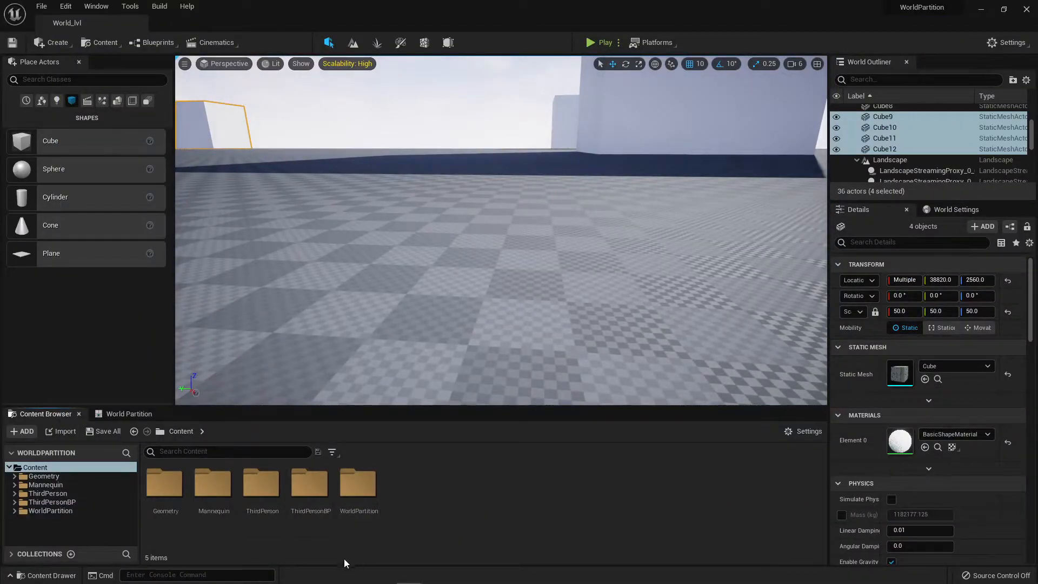
pyautogui.doubleClick(304, 483)
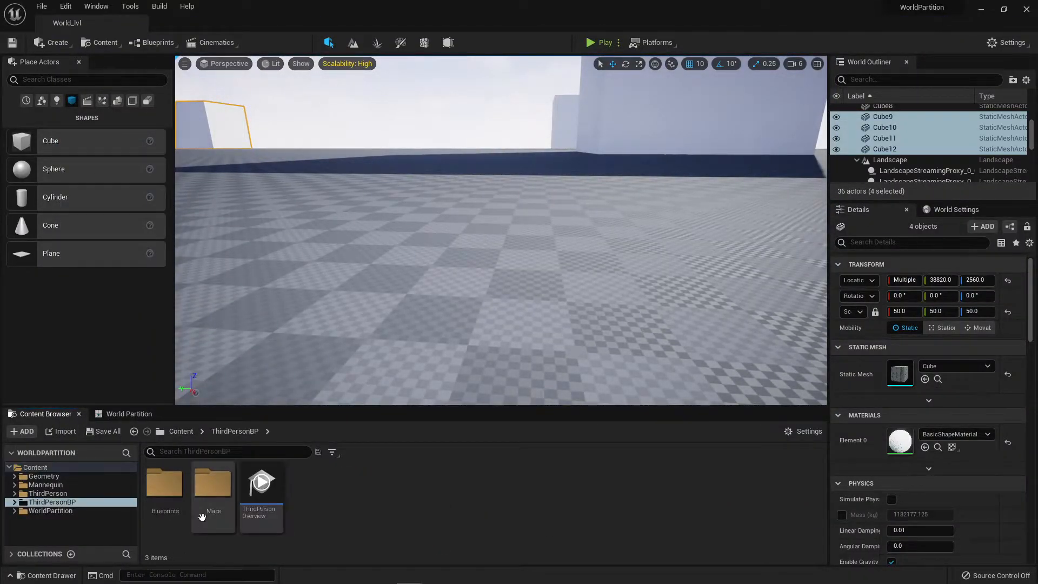
pyautogui.doubleClick(165, 484)
pyautogui.doubleClick(170, 492)
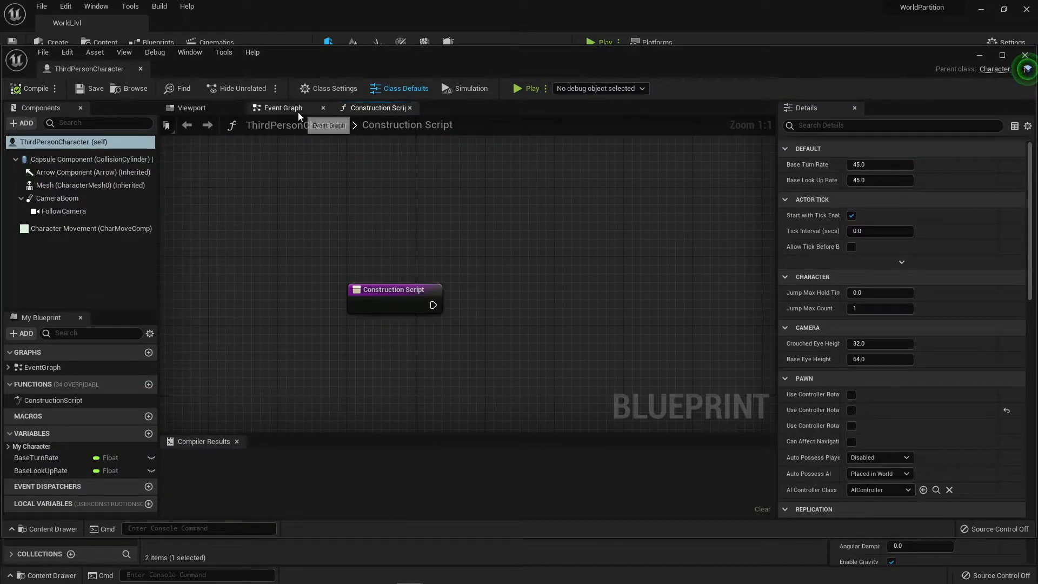
pyautogui.click(286, 112)
# - Add an Event BeginPlay node in the empty graph area above the Gamepad input group
pyautogui.scroll(-6, 584, 225)
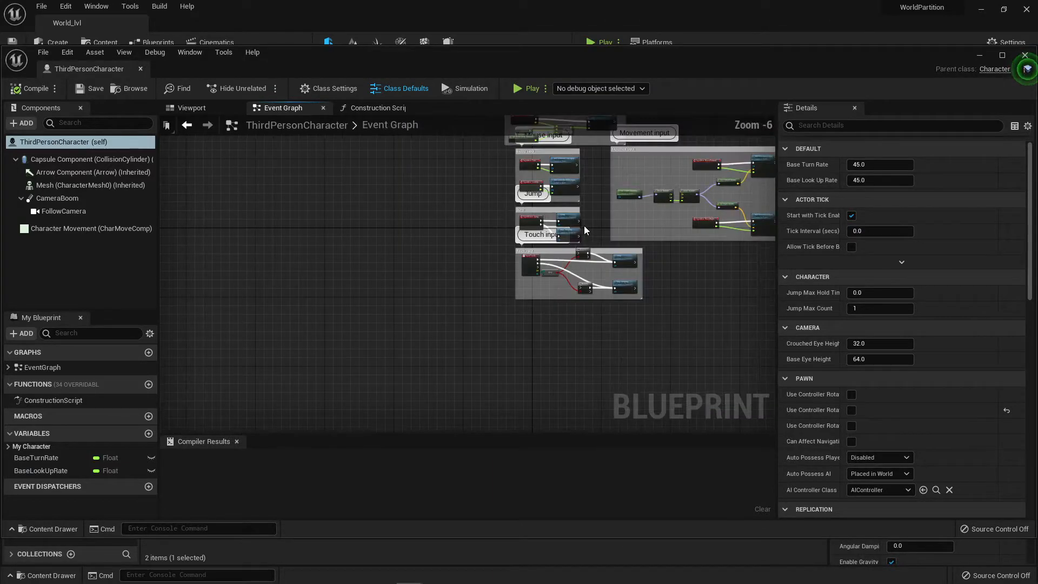
pyautogui.scroll(6, 565, 276)
pyautogui.moveTo(566, 217); pyautogui.dragTo(499, 484, button='right')
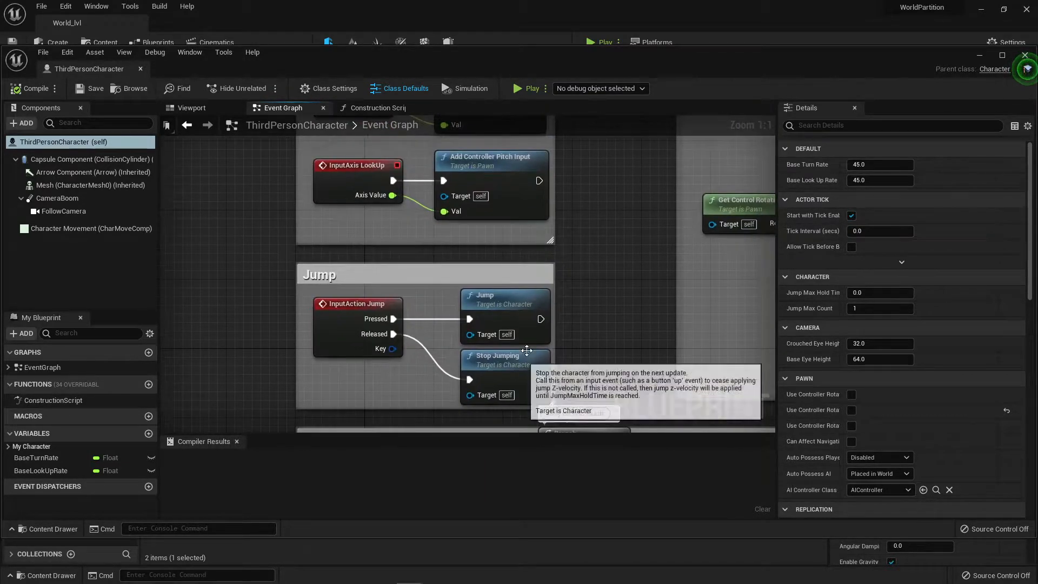
pyautogui.scroll(-3, 570, 268)
pyautogui.moveTo(571, 268); pyautogui.dragTo(428, 490, button='right')
pyautogui.moveTo(573, 178); pyautogui.dragTo(541, 420, button='right')
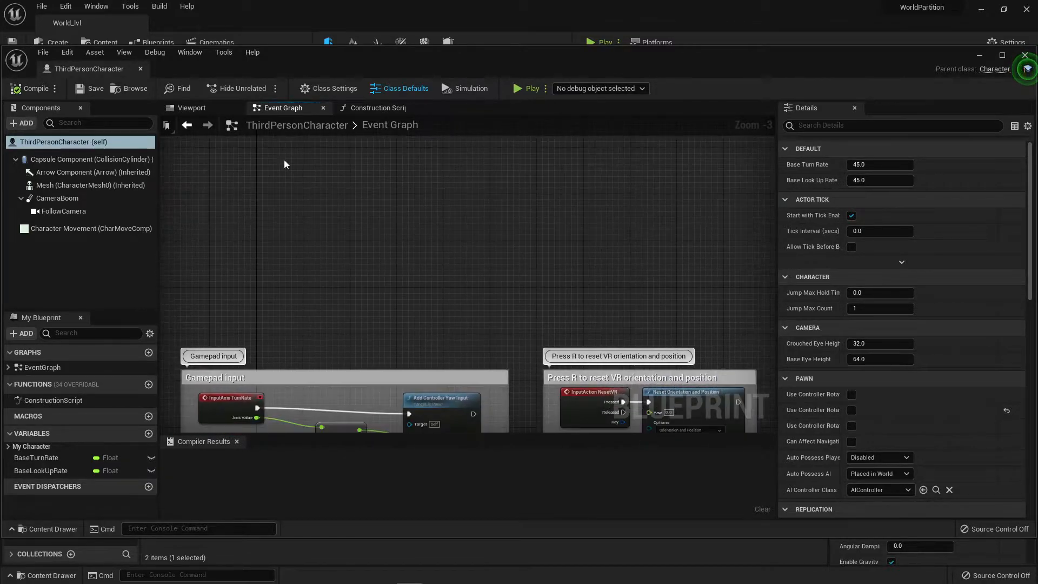
pyautogui.rightClick(368, 190)
pyautogui.write('beginpl')
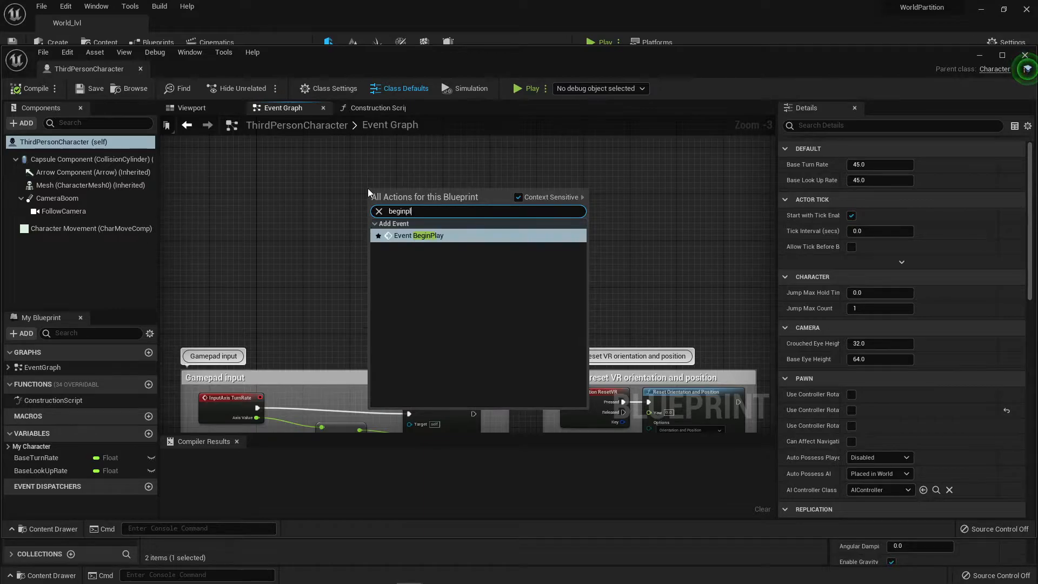
pyautogui.press('Return')
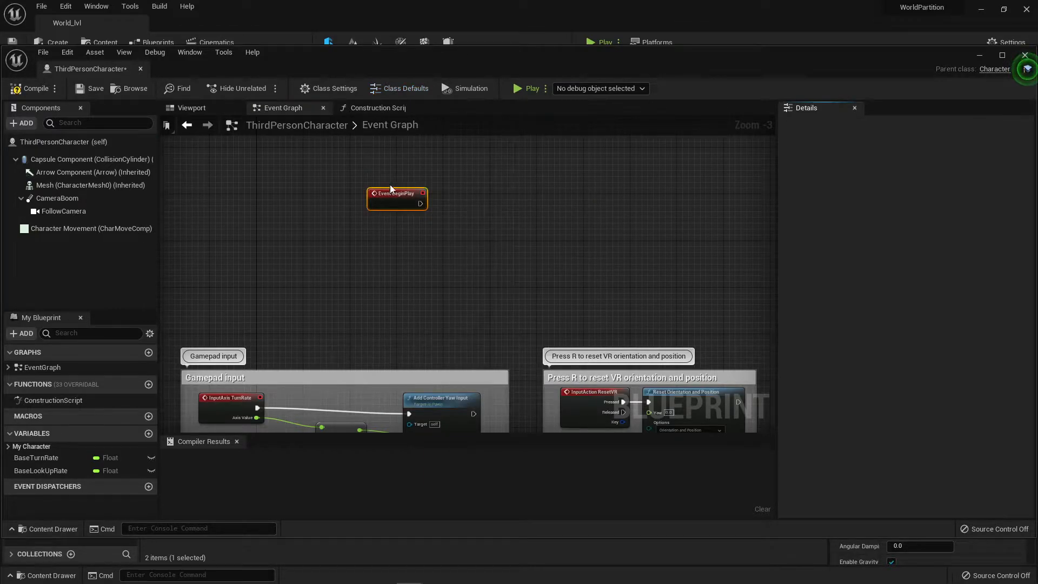
# - Place a Character Movement reference below Event BeginPlay and add a Set Max Walk Speed node from it
pyautogui.moveTo(89, 230); pyautogui.dragTo(498, 240)
pyautogui.write('maxm')
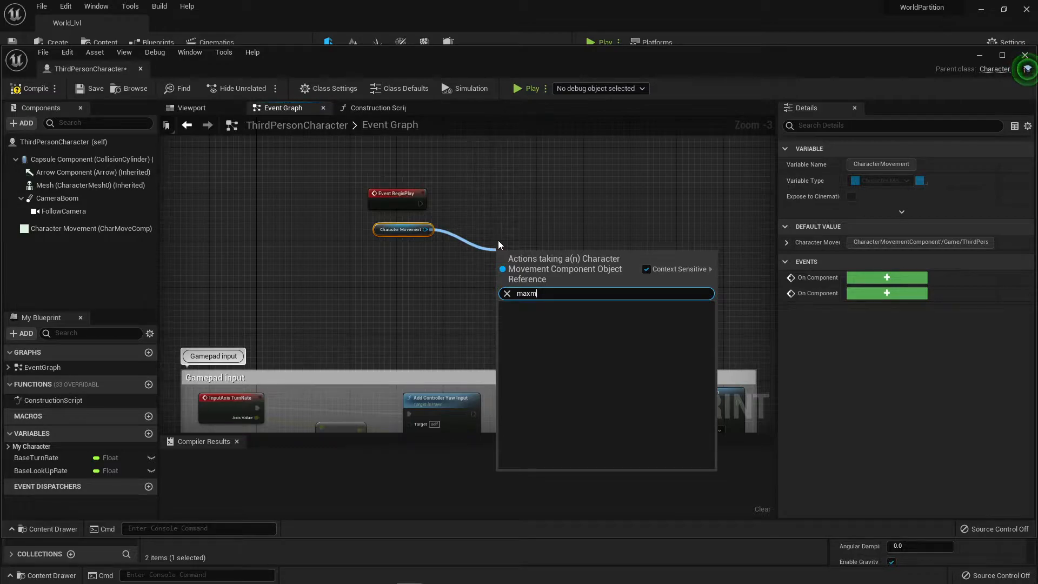
pyautogui.press('BackSpace')
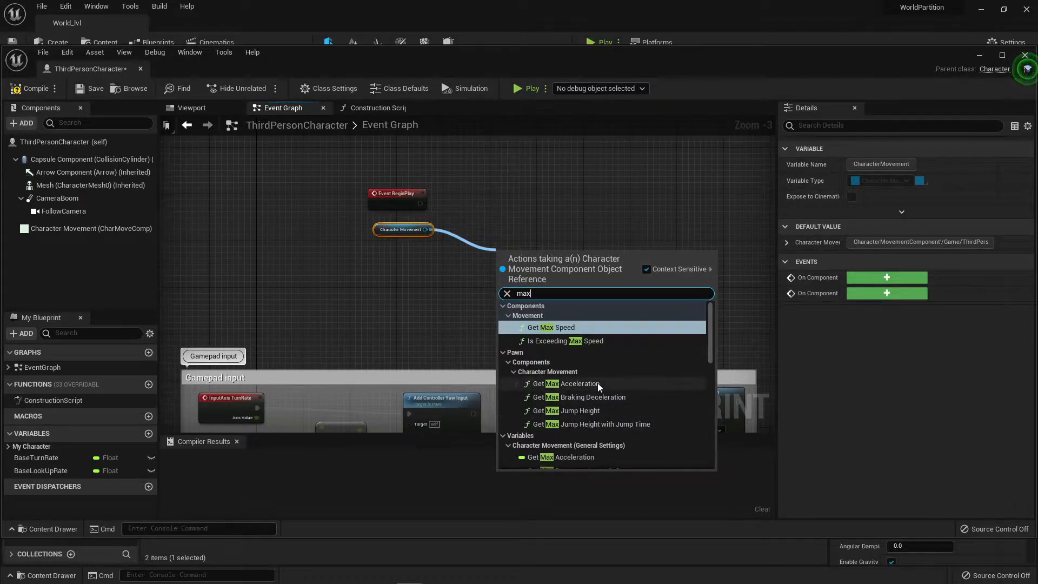
pyautogui.scroll(-6, 598, 382)
pyautogui.scroll(-4, 614, 374)
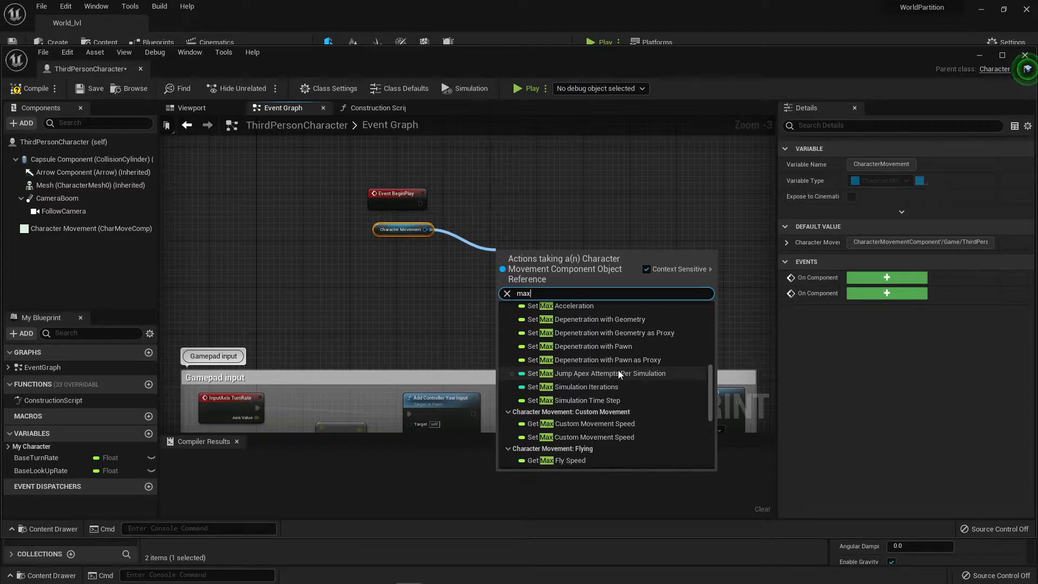
pyautogui.scroll(-1, 618, 370)
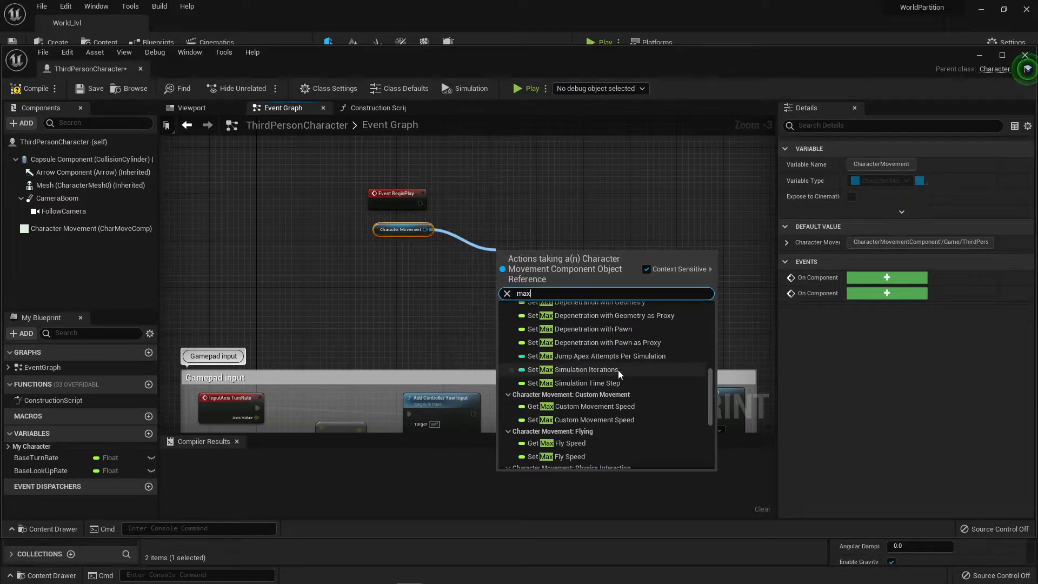
pyautogui.scroll(-2, 618, 370)
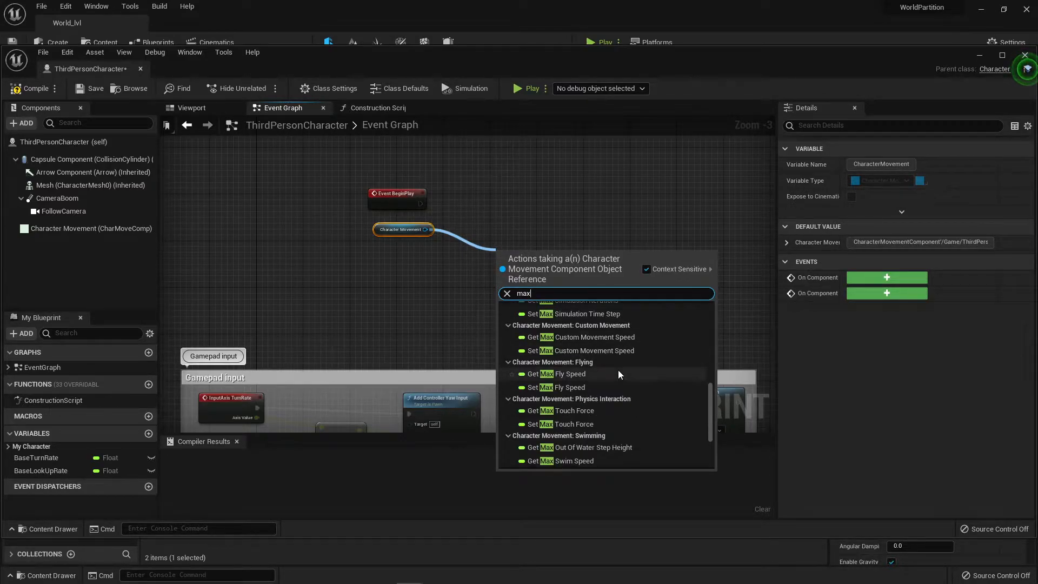
pyautogui.scroll(-4, 618, 370)
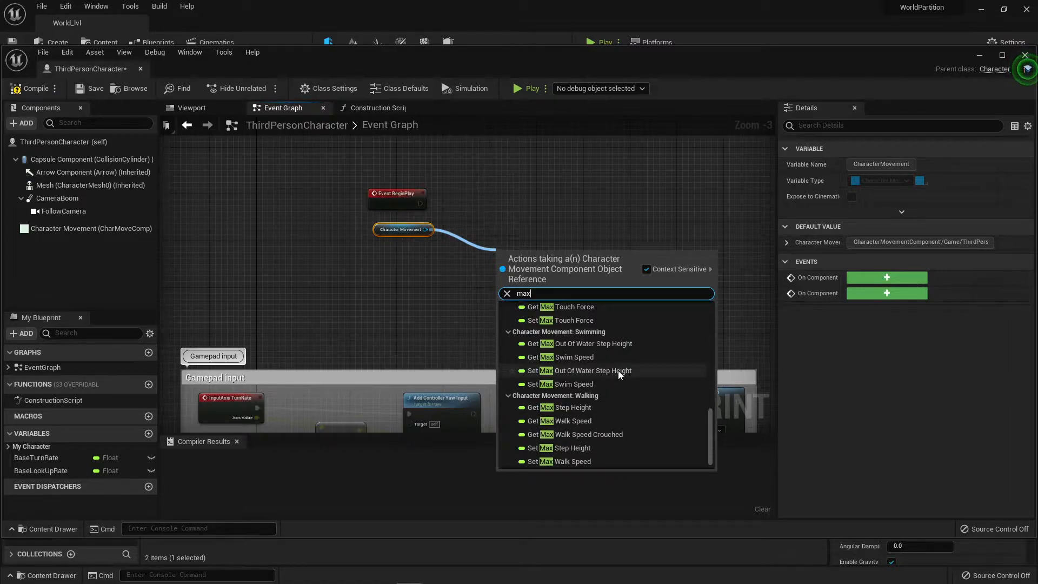
pyautogui.scroll(-1, 612, 380)
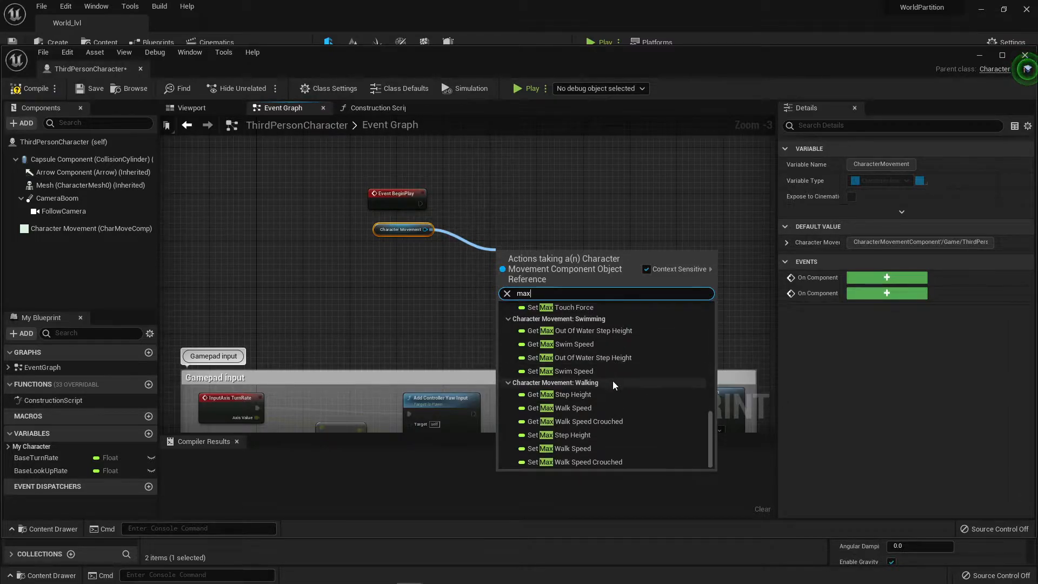
pyautogui.click(585, 449)
# - Connect Event BeginPlay to the setter with Max Walk Speed at 1200, and compile and close the Blueprint
pyautogui.moveTo(538, 262); pyautogui.dragTo(486, 196)
pyautogui.scroll(3, 430, 206)
pyautogui.moveTo(412, 202); pyautogui.dragTo(524, 210)
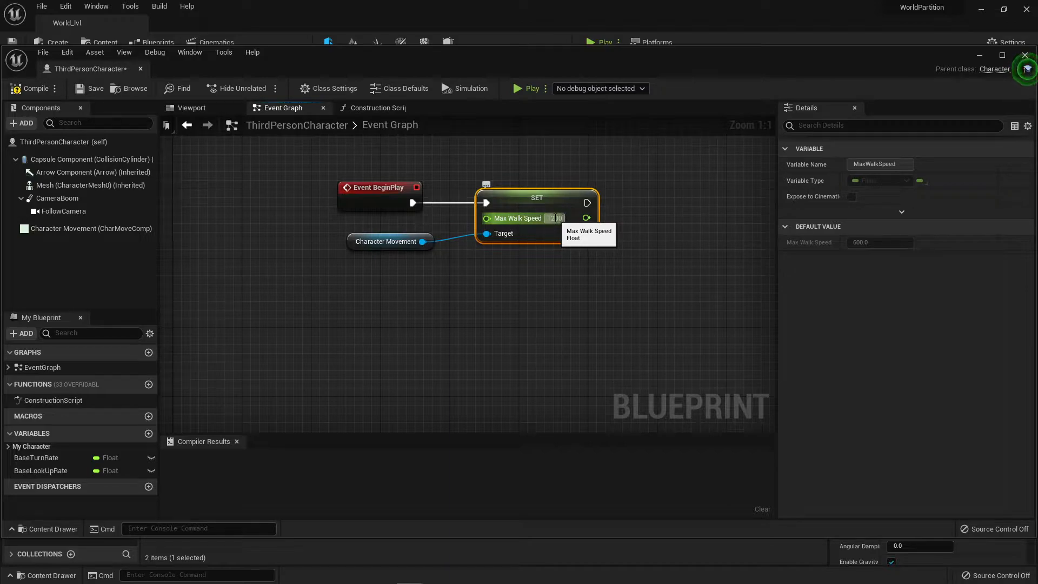
pyautogui.click(31, 95)
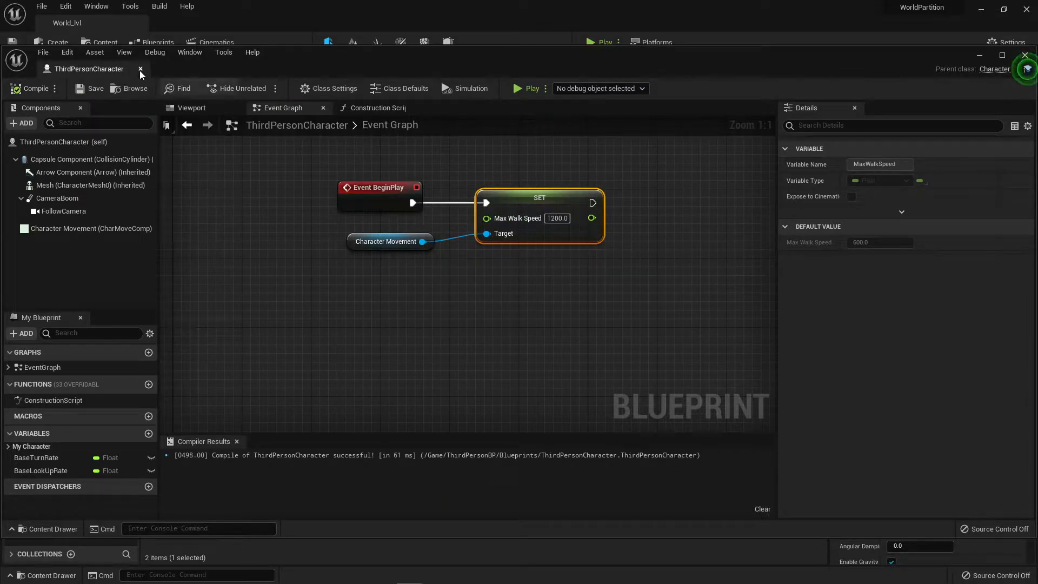
pyautogui.click(140, 69)
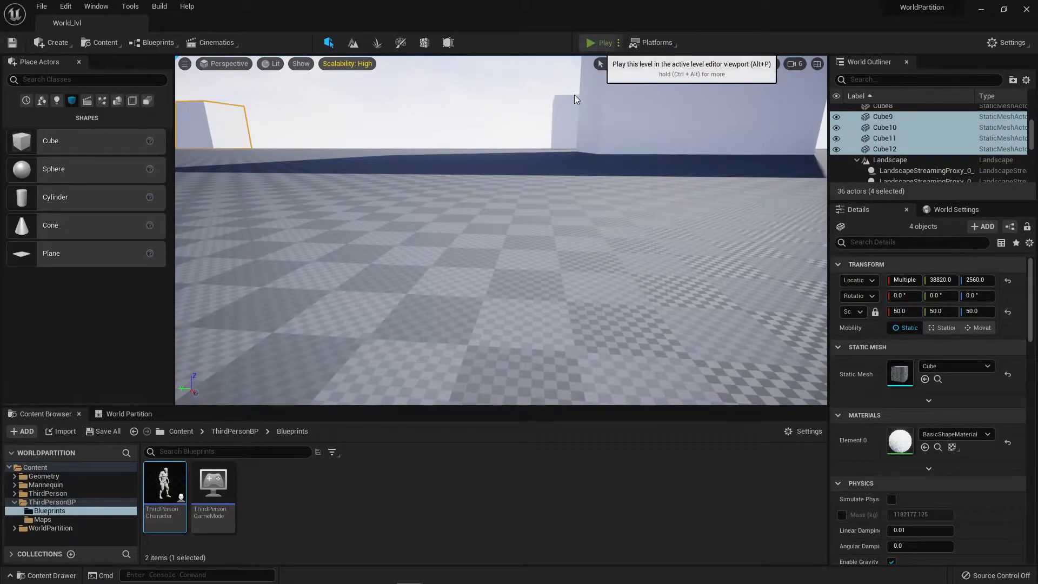
# - Play the level again, run the faster character past the cubes to observe cell streaming, and end the session
pyautogui.click(600, 43)
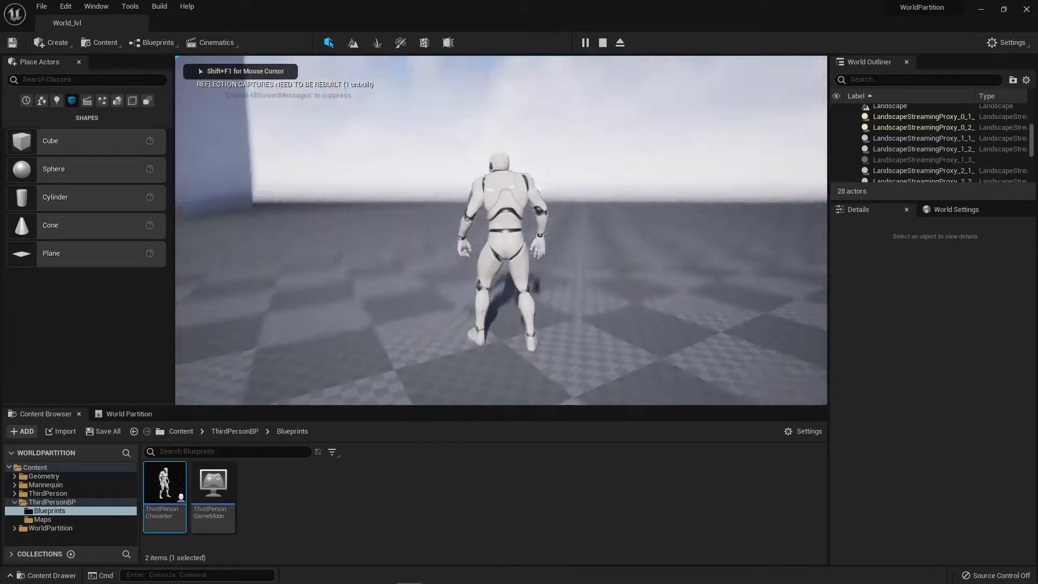
pyautogui.press('w')
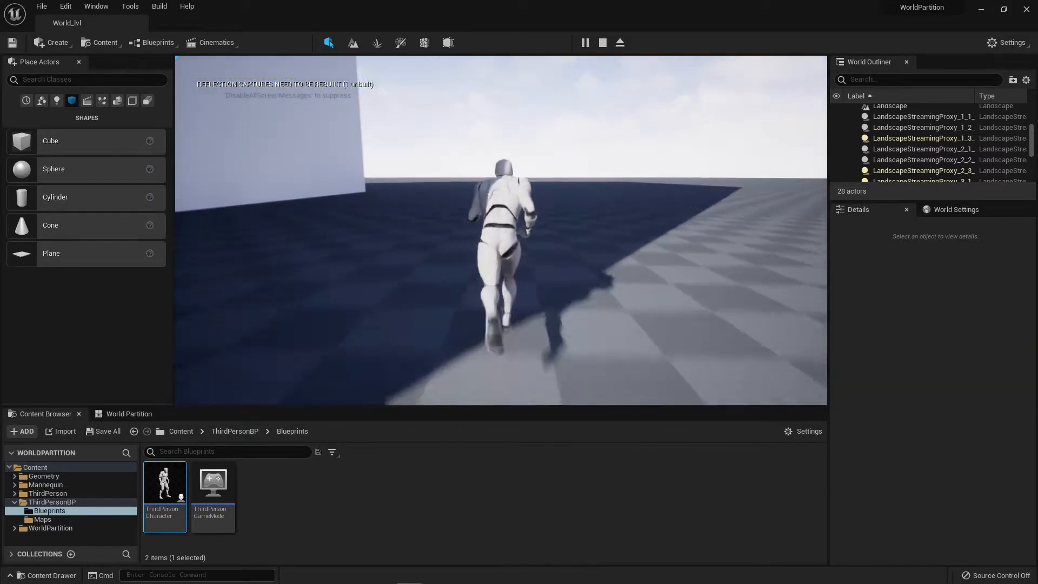
pyautogui.press('w')
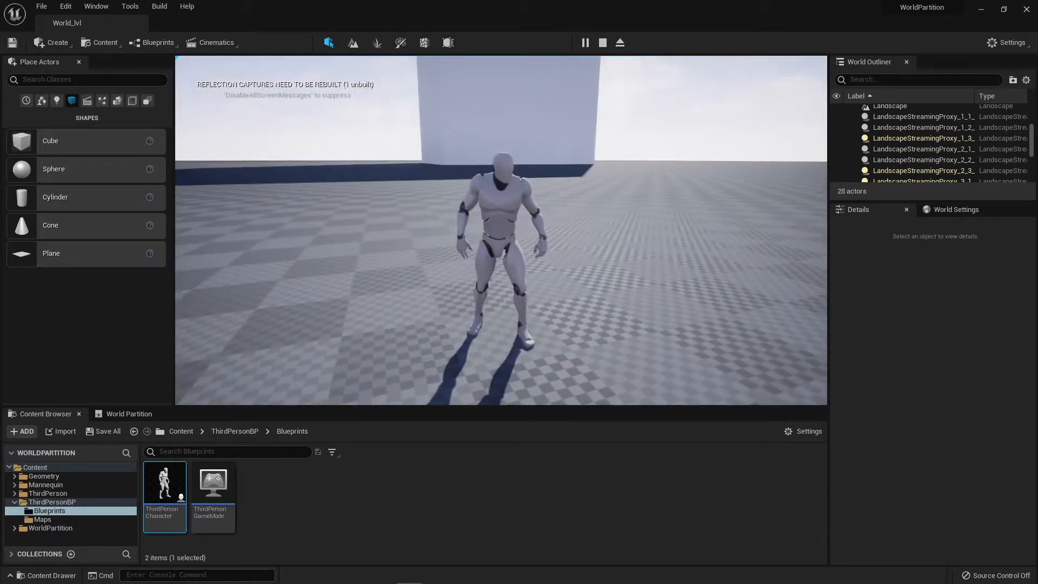
pyautogui.press('w')
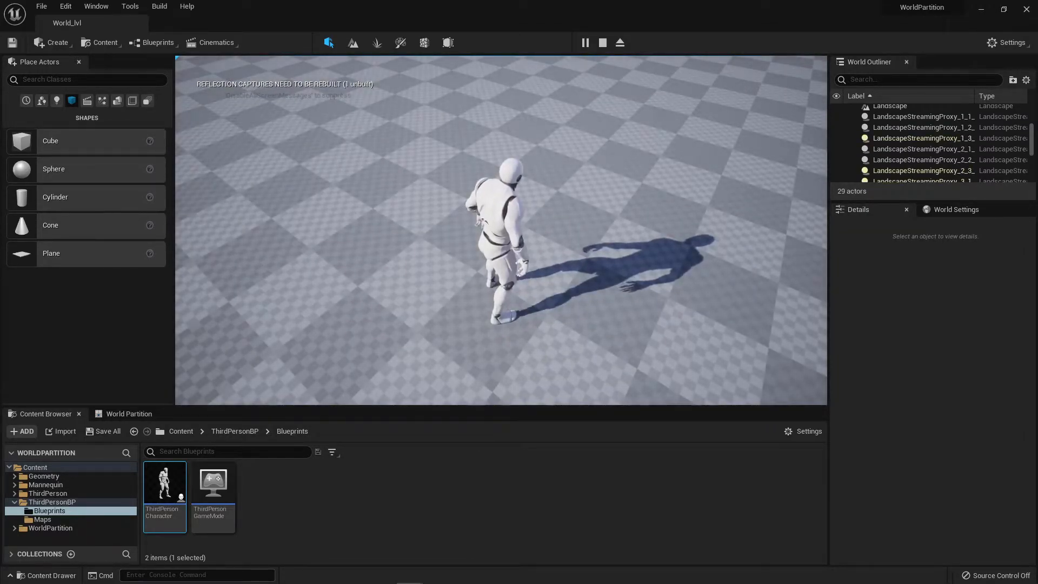
pyautogui.press('F11')
pyautogui.click(519, 292)
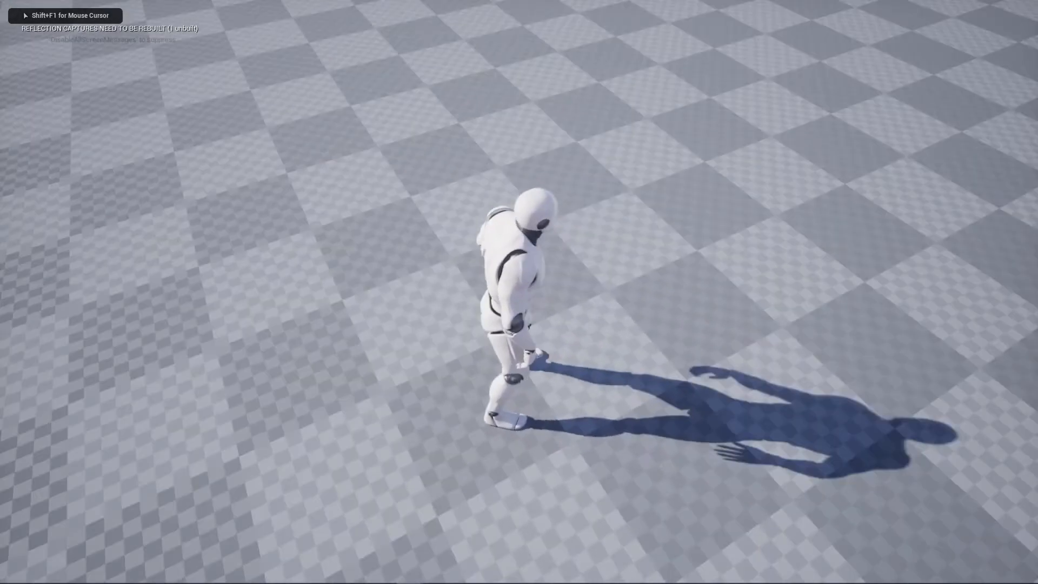
pyautogui.press('s')
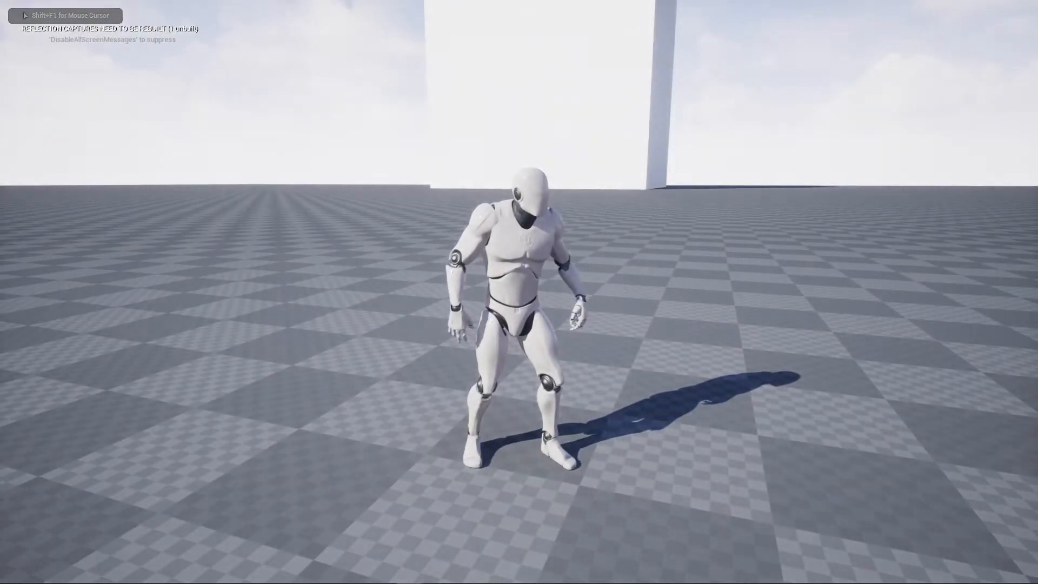
pyautogui.press('Escape')
pyautogui.press('F11')
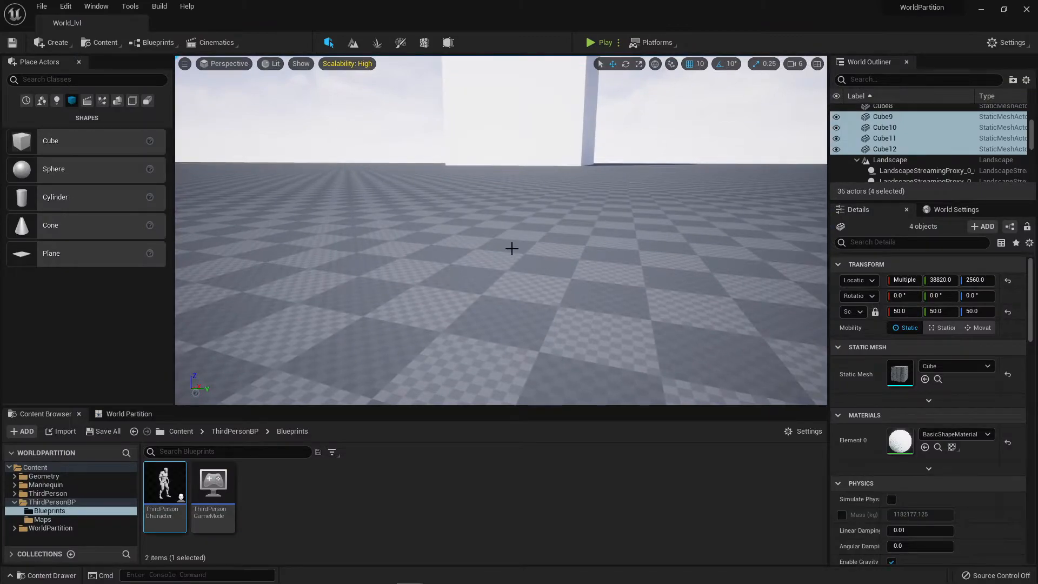
# - Browse to the WorldPartition/World content folder that holds the World_lvl map
pyautogui.moveTo(493, 407)
pyautogui.mouseDown()
pyautogui.moveTo(487, 445)
pyautogui.moveTo(489, 417)
pyautogui.mouseUp()
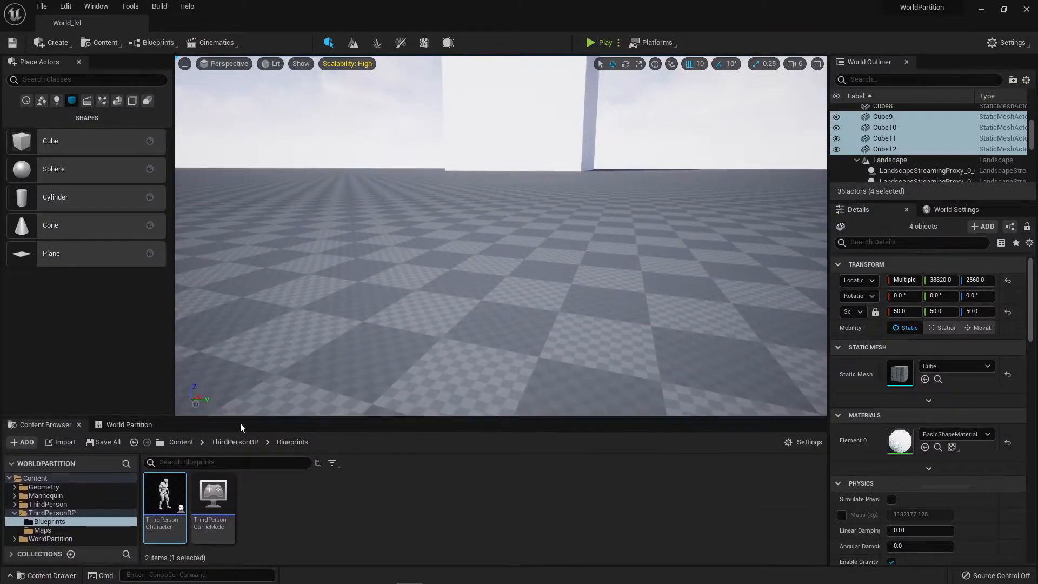
pyautogui.click(181, 442)
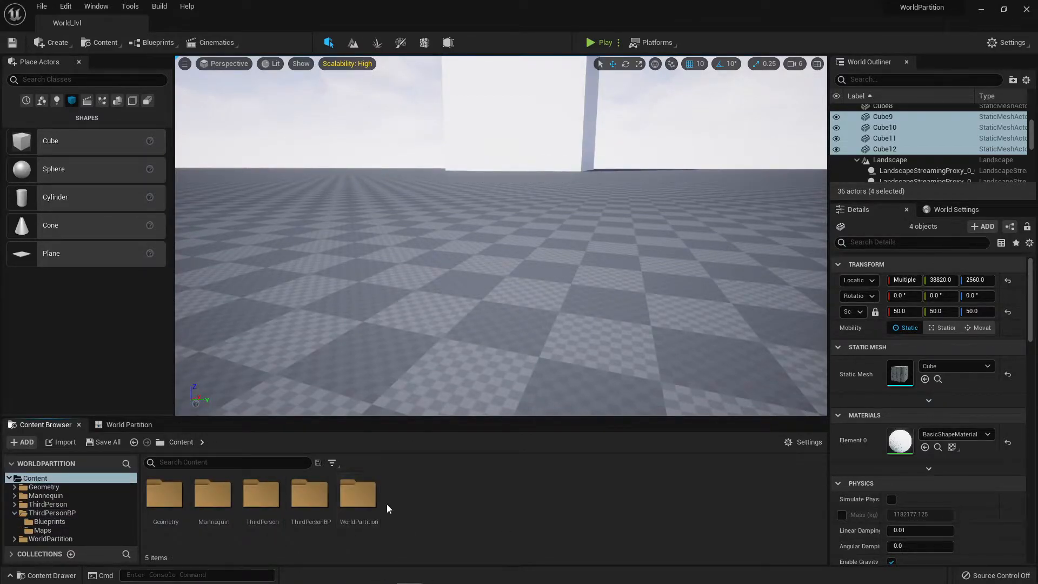
pyautogui.doubleClick(352, 492)
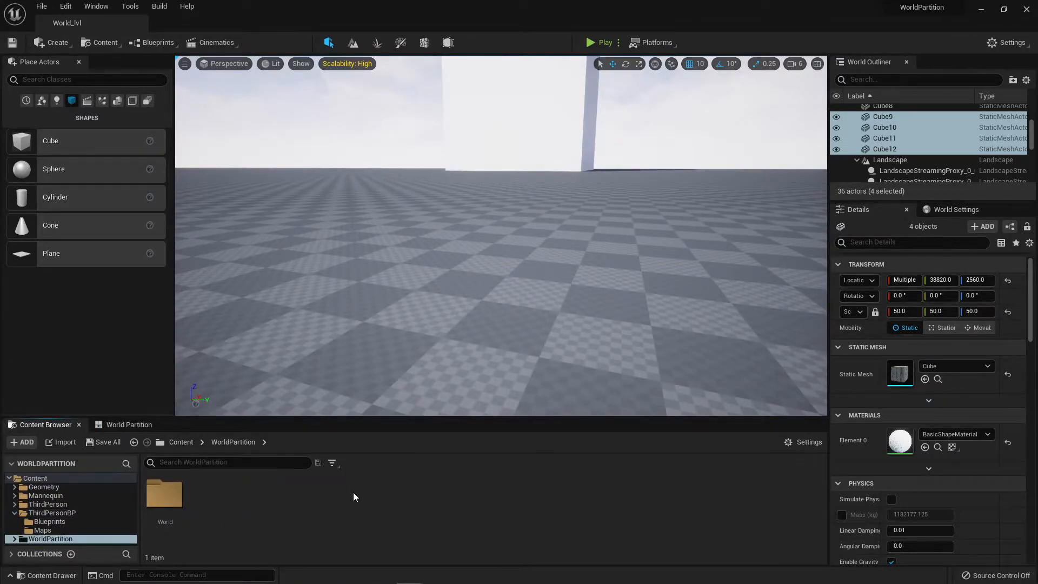
pyautogui.doubleClick(162, 489)
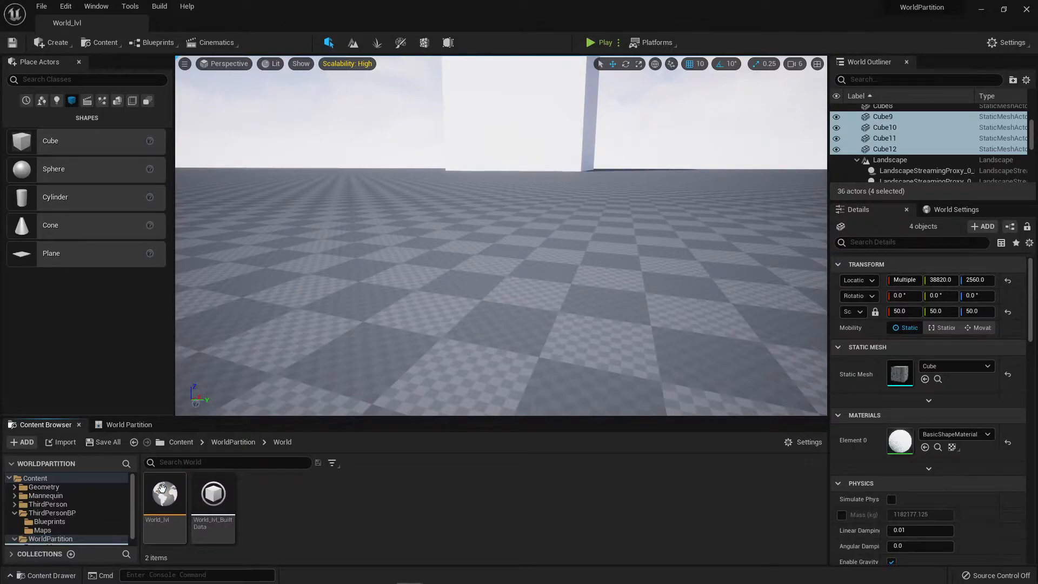
# - Create two new folders named BP and Mass inside the World content folder
pyautogui.rightClick(388, 512)
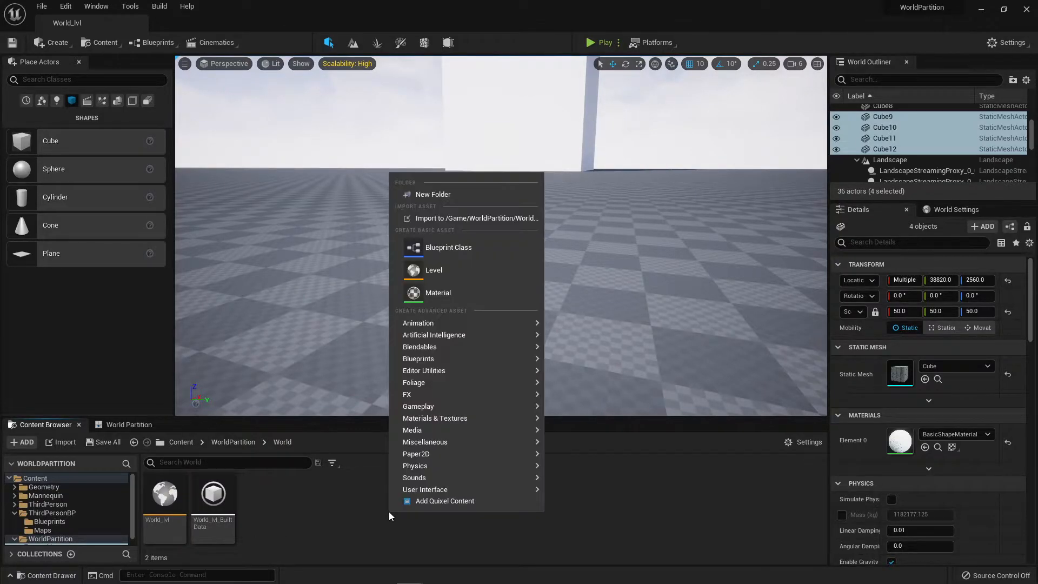
pyautogui.click(462, 196)
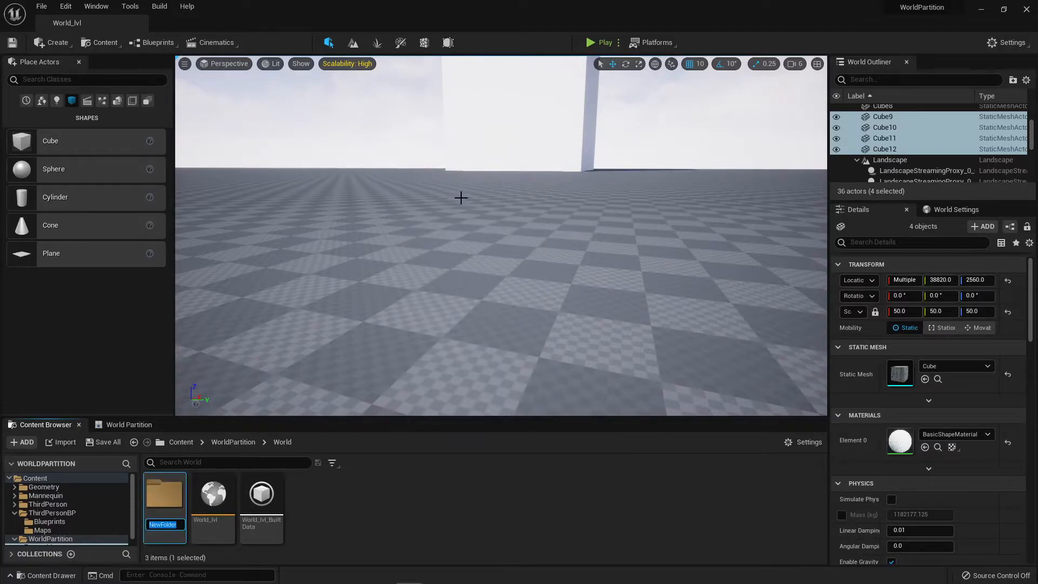
pyautogui.write('BP')
pyautogui.press('Return')
pyautogui.rightClick(478, 524)
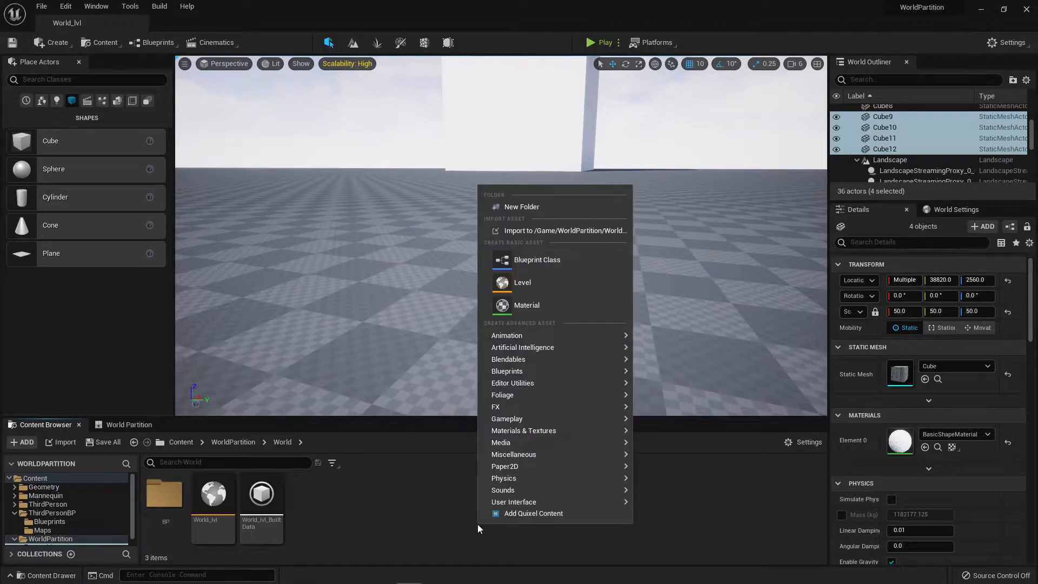
pyautogui.click(540, 207)
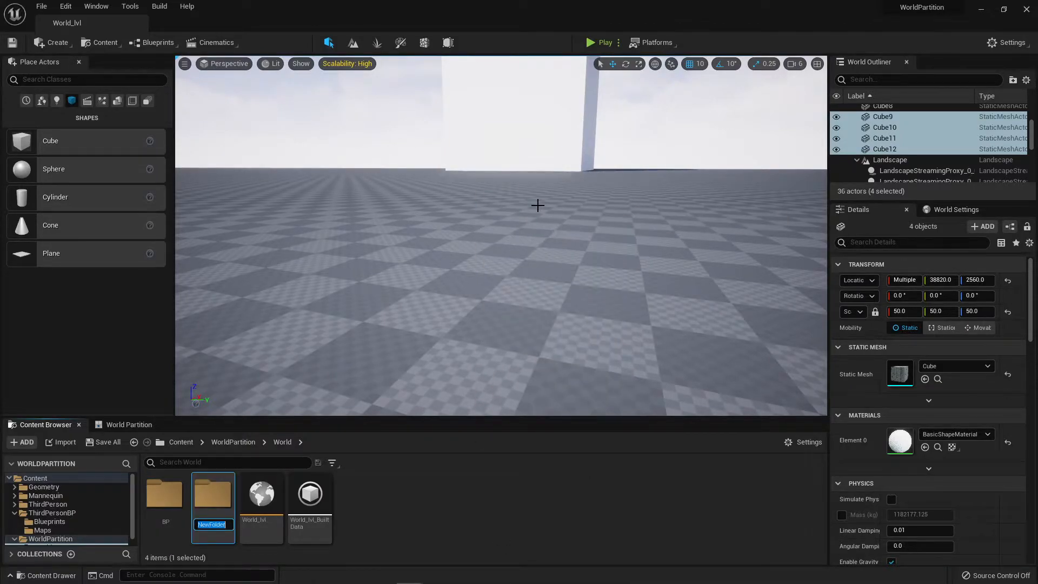
pyautogui.write('Mass')
pyautogui.press('Return')
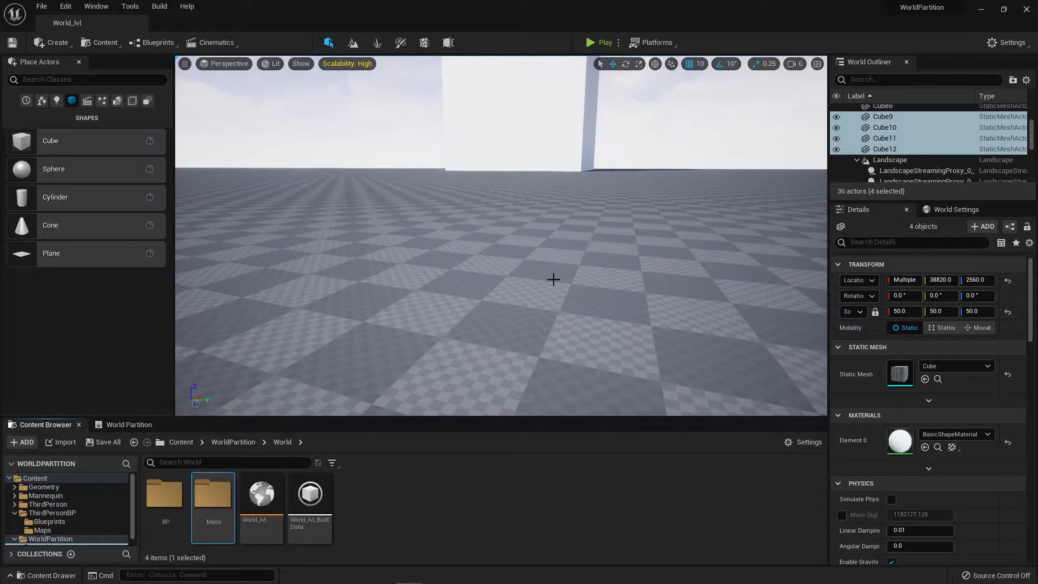
# - Duplicate the cube at the landscape's edge twice along Y, placing the copies at Y 1690 and Y 6780 to form a row of three
pyautogui.click(617, 285)
pyautogui.moveTo(581, 336); pyautogui.dragTo(521, 262, button='right')
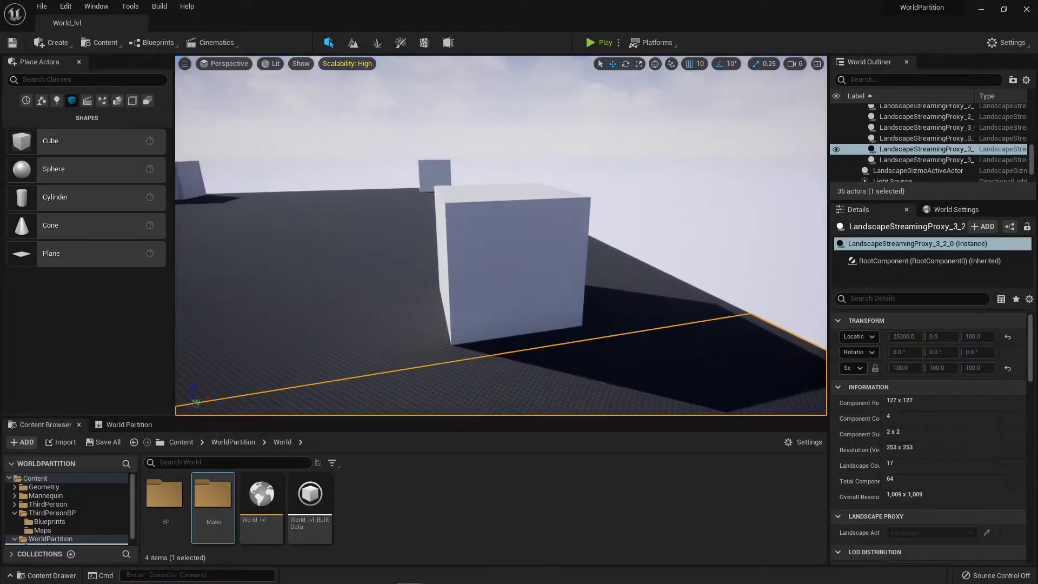
pyautogui.click(515, 266)
pyautogui.moveTo(515, 266); pyautogui.dragTo(781, 328)
pyautogui.press('f')
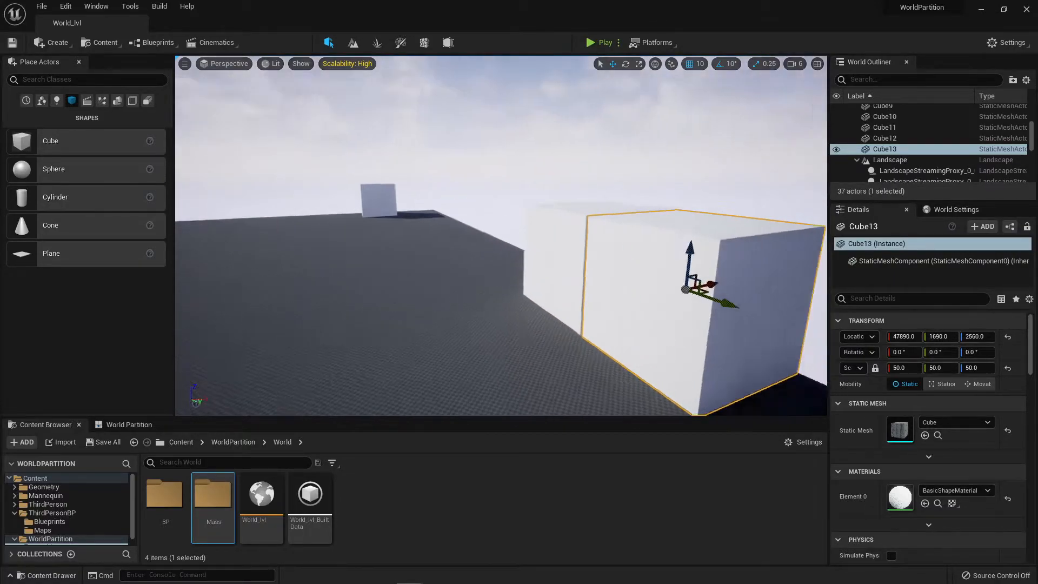
pyautogui.keyDown('alt'); pyautogui.moveTo(485, 196); pyautogui.dragTo(609, 234); pyautogui.keyUp('alt')
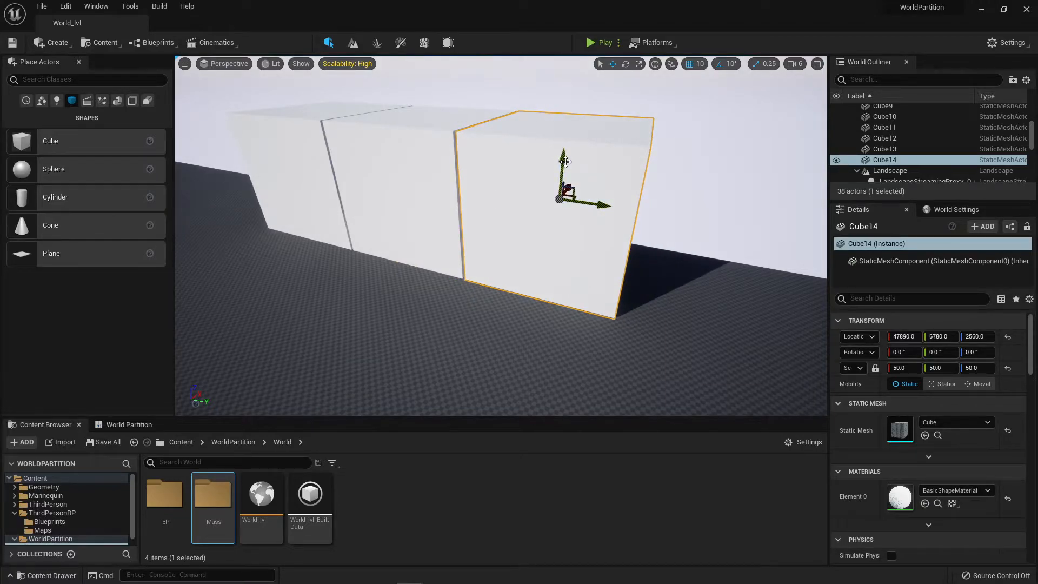
# - Stack two duplicated cubes on top of the row at Z 7600, one at Y 4070 and one at Y -1360
pyautogui.moveTo(564, 159); pyautogui.dragTo(538, 144)
pyautogui.hotkey('ctrl', 'z')
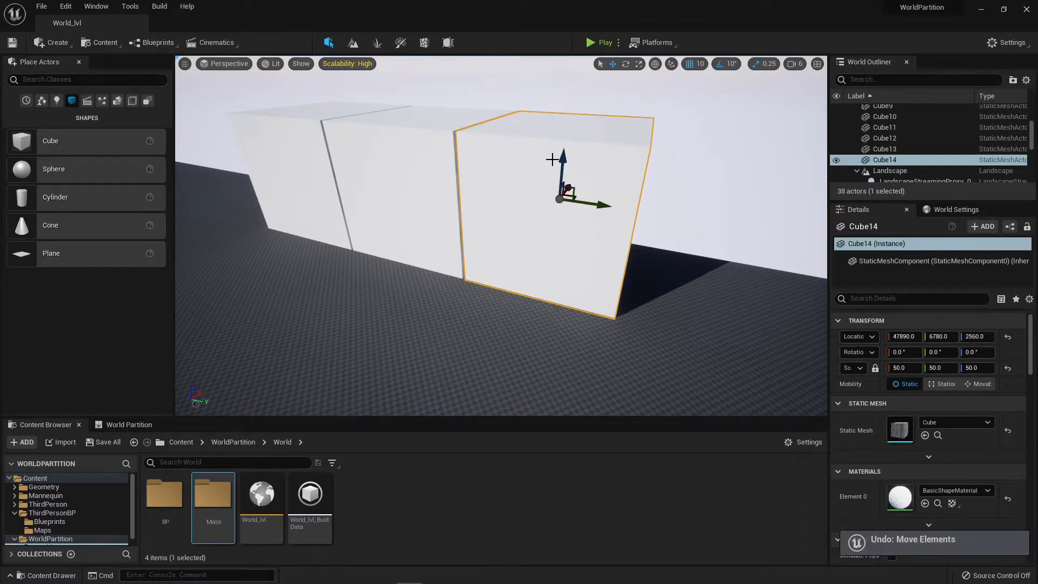
pyautogui.keyDown('alt'); pyautogui.moveTo(563, 157); pyautogui.dragTo(551, 215); pyautogui.keyUp('alt')
pyautogui.moveTo(501, 356); pyautogui.dragTo(486, 171, button='right')
pyautogui.moveTo(525, 156); pyautogui.dragTo(521, 130)
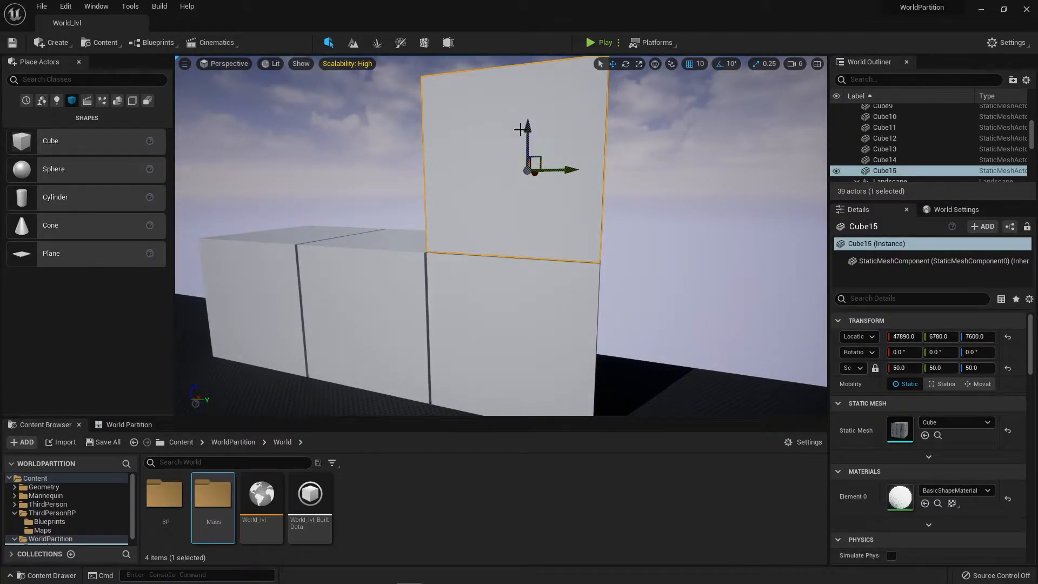
pyautogui.moveTo(570, 170); pyautogui.dragTo(505, 227)
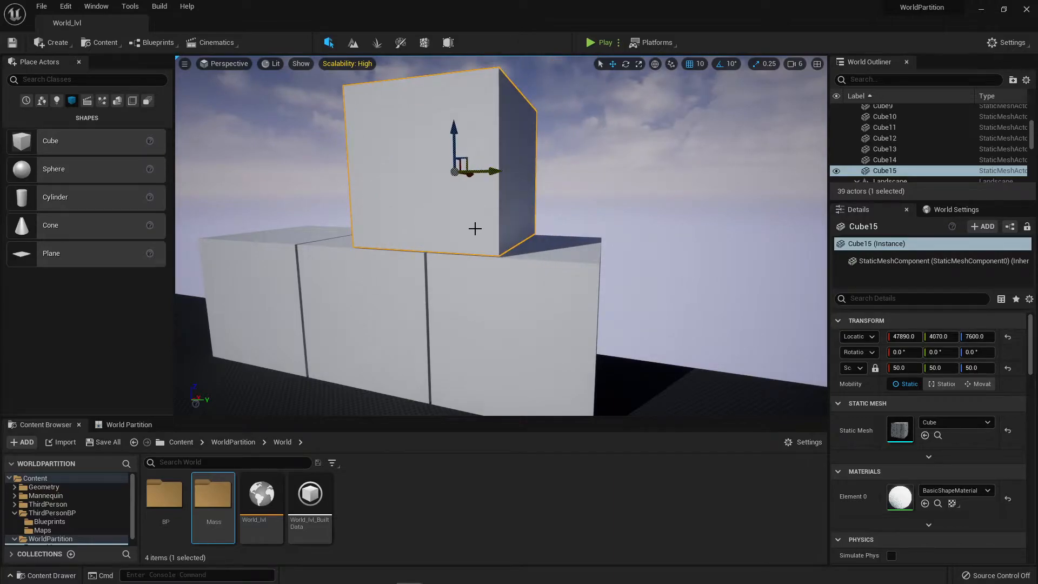
pyautogui.keyDown('alt'); pyautogui.moveTo(494, 172); pyautogui.dragTo(365, 166); pyautogui.keyUp('alt')
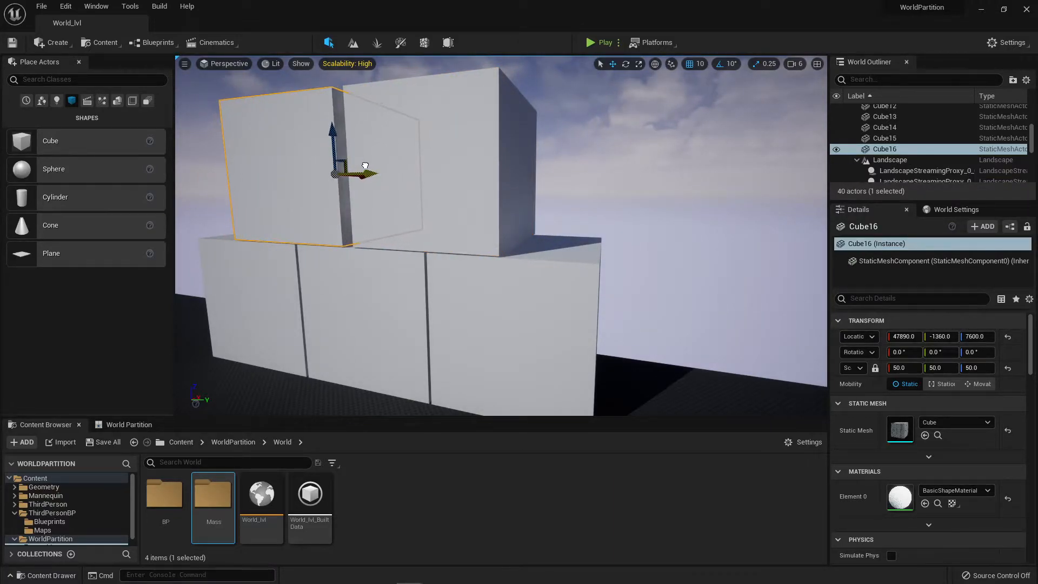
# - Merge the five stacked cubes into one actor with instanced static mesh components and save all changes
pyautogui.click(240, 287)
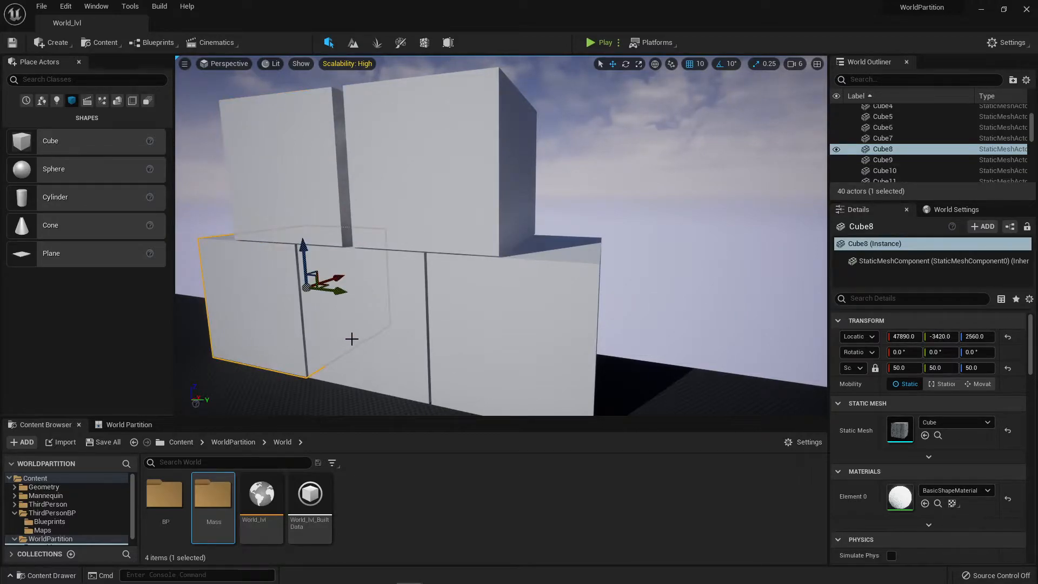
pyautogui.keyDown('ctrl'); pyautogui.click(405, 369); pyautogui.keyUp('ctrl')
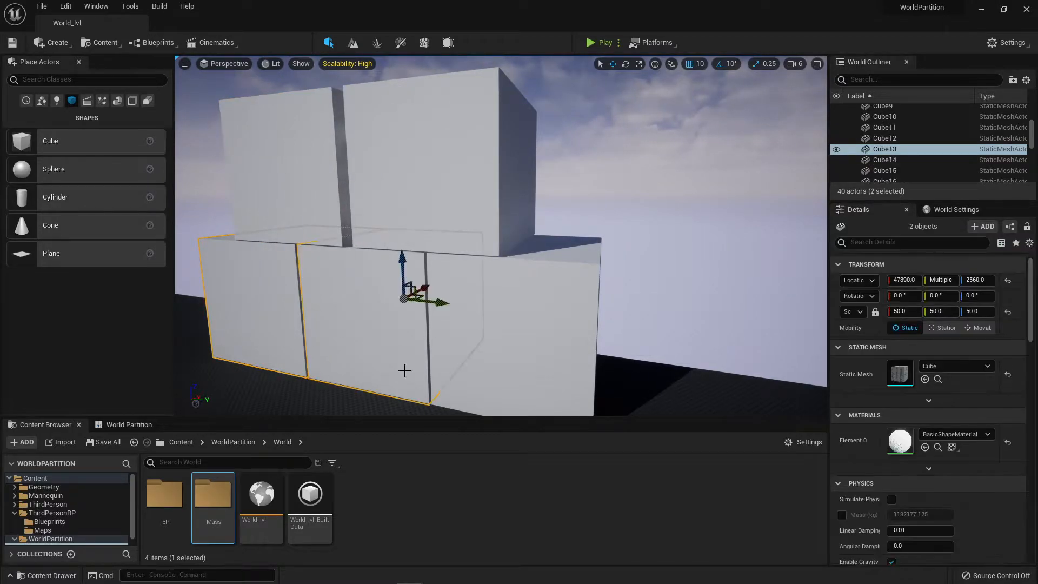
pyautogui.keyDown('ctrl'); pyautogui.click(513, 348); pyautogui.keyUp('ctrl')
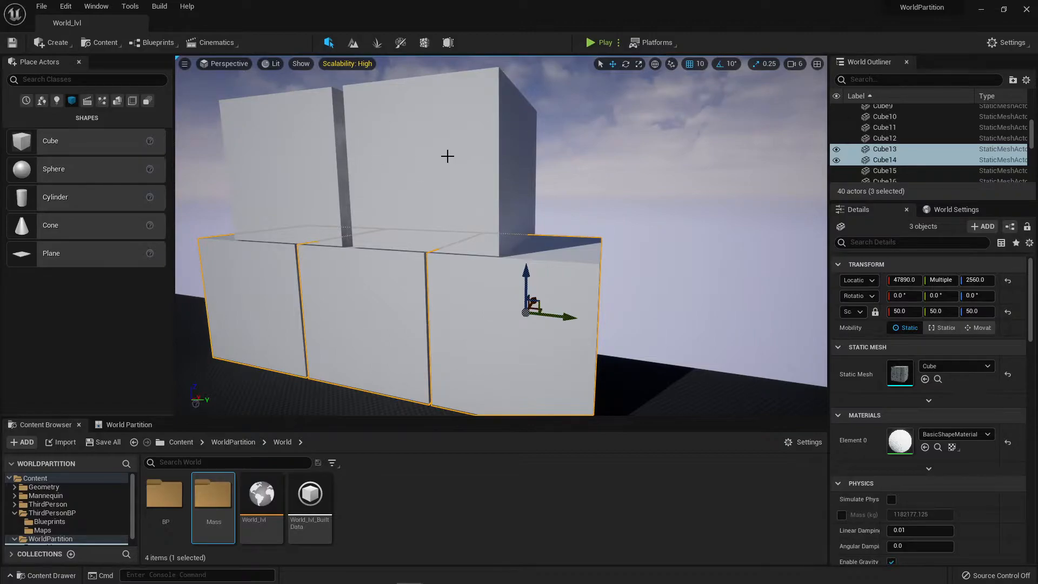
pyautogui.keyDown('ctrl'); pyautogui.click(479, 136); pyautogui.keyUp('ctrl')
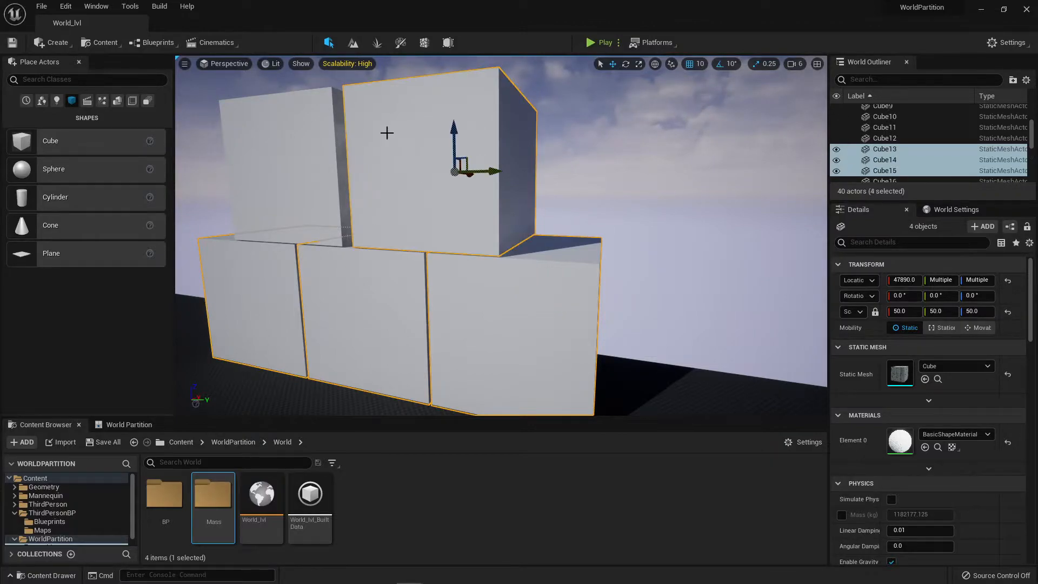
pyautogui.keyDown('ctrl'); pyautogui.click(311, 147); pyautogui.keyUp('ctrl')
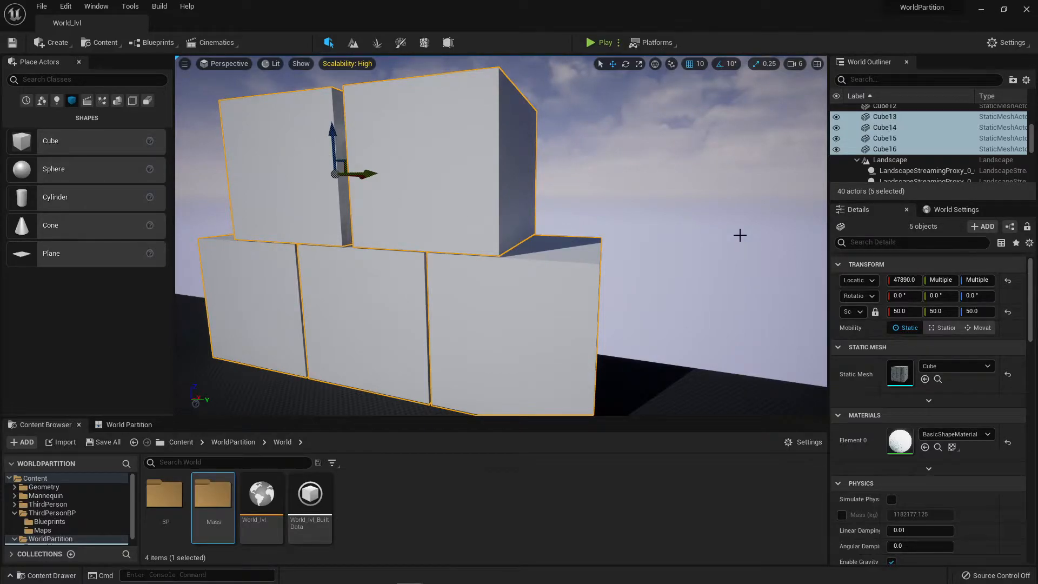
pyautogui.rightClick(900, 139)
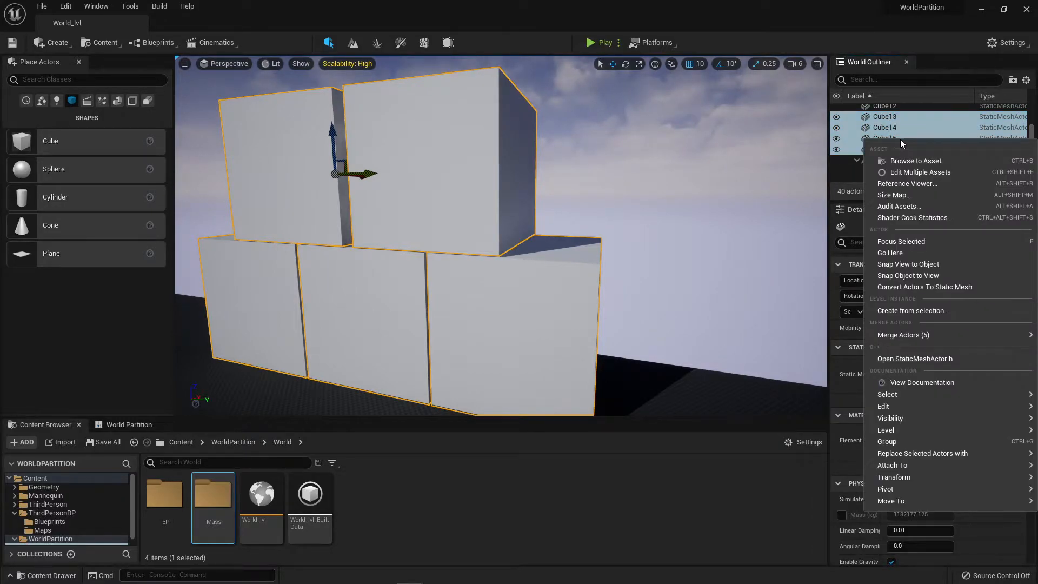
pyautogui.moveTo(952, 338)
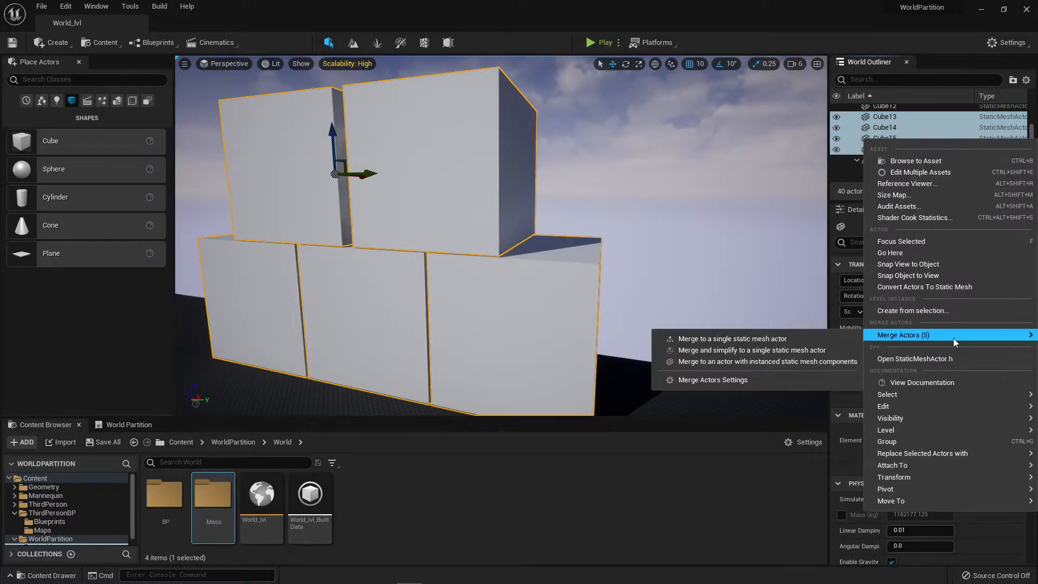
pyautogui.click(836, 363)
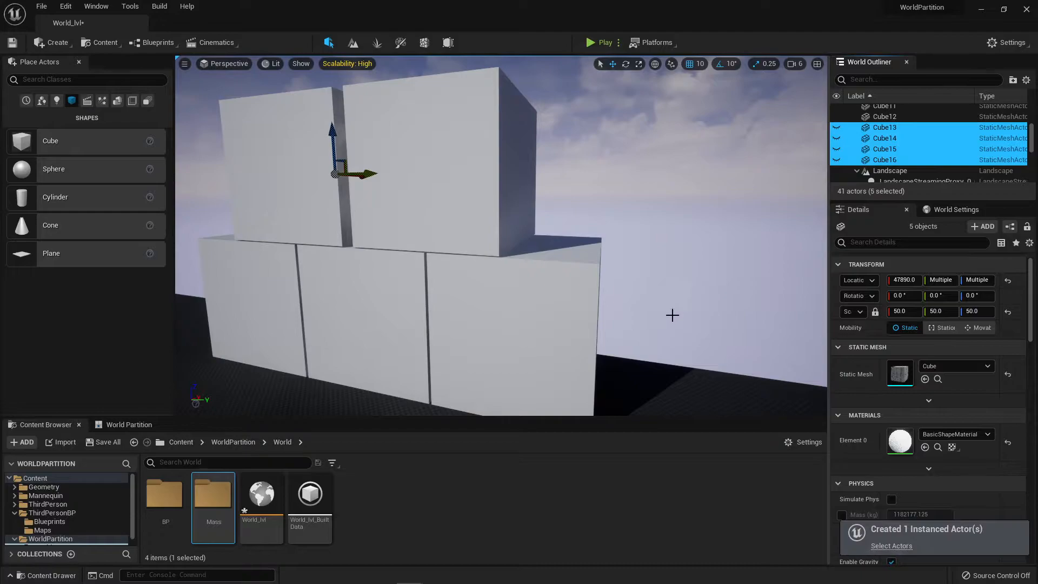
pyautogui.click(103, 442)
pyautogui.click(585, 416)
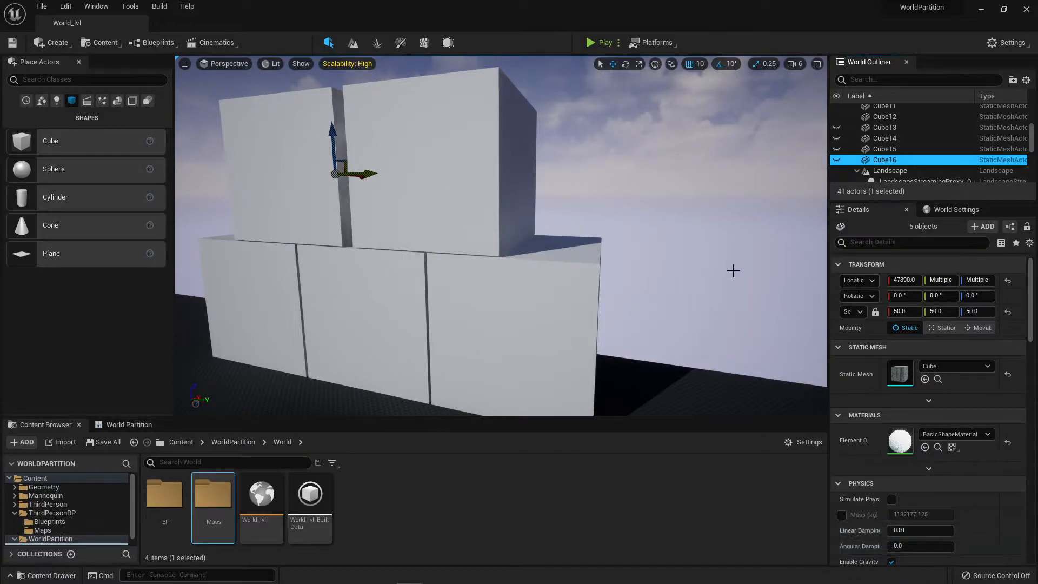
# - Duplicate the five original stacked cubes along X to X 36070, in front of the merged stack
pyautogui.press('s')
pyautogui.moveTo(681, 316); pyautogui.dragTo(592, 345, button='right')
pyautogui.press('d')
pyautogui.press('w')
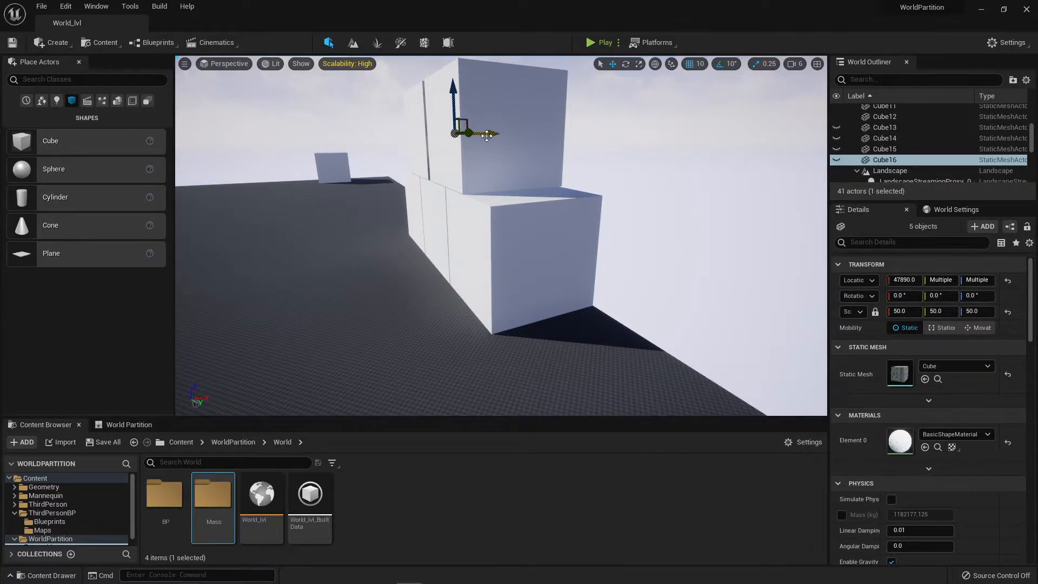
pyautogui.keyDown('alt'); pyautogui.moveTo(489, 135); pyautogui.dragTo(280, 155); pyautogui.keyUp('alt')
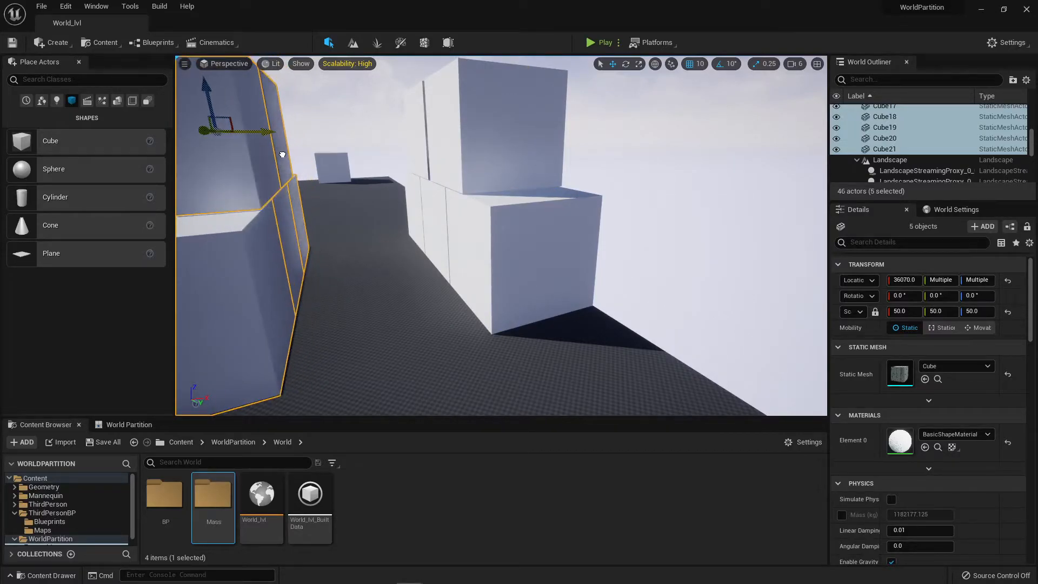
# - Delete the lone cube near the landscape's far corner, beside the two cube stacks
pyautogui.moveTo(446, 202); pyautogui.dragTo(552, 250, button='right')
pyautogui.press('s')
pyautogui.moveTo(470, 187); pyautogui.dragTo(435, 208, button='right')
pyautogui.click(687, 183)
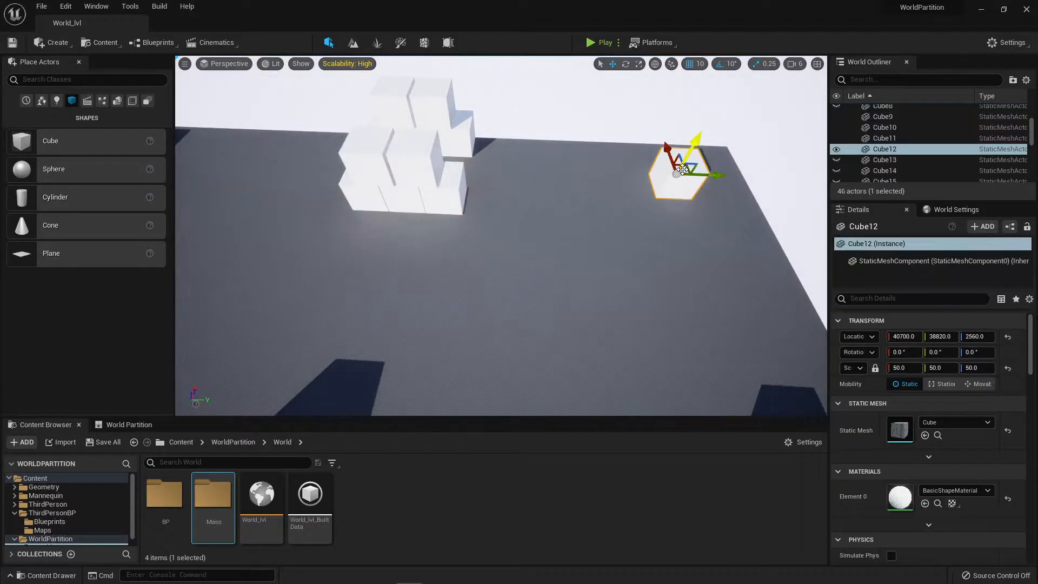
pyautogui.press('Delete')
# - Check the stacked cubes against their outliner entries and select the merged instanced mesh Actor
pyautogui.click(424, 172)
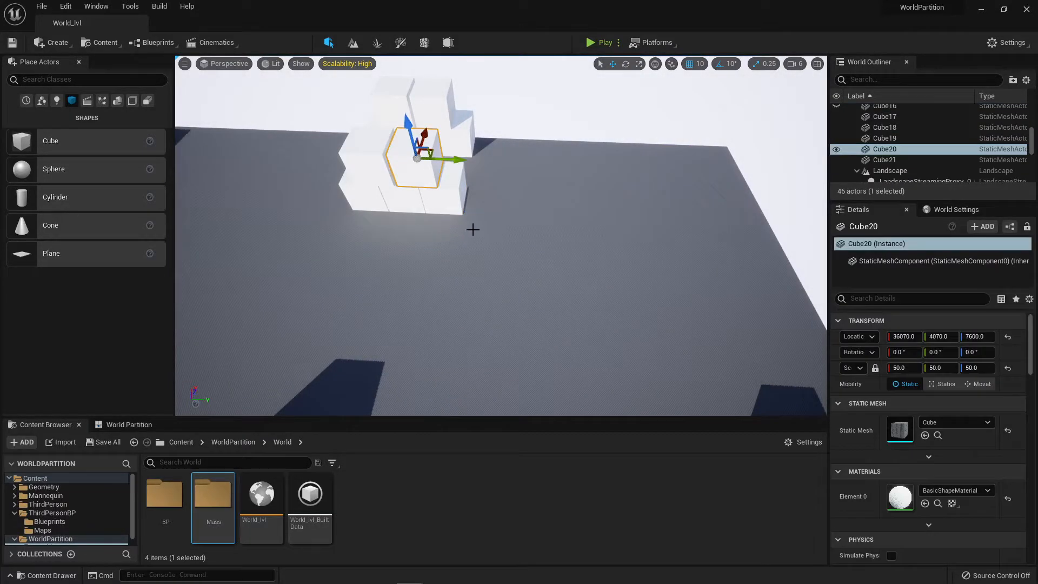
pyautogui.click(452, 195)
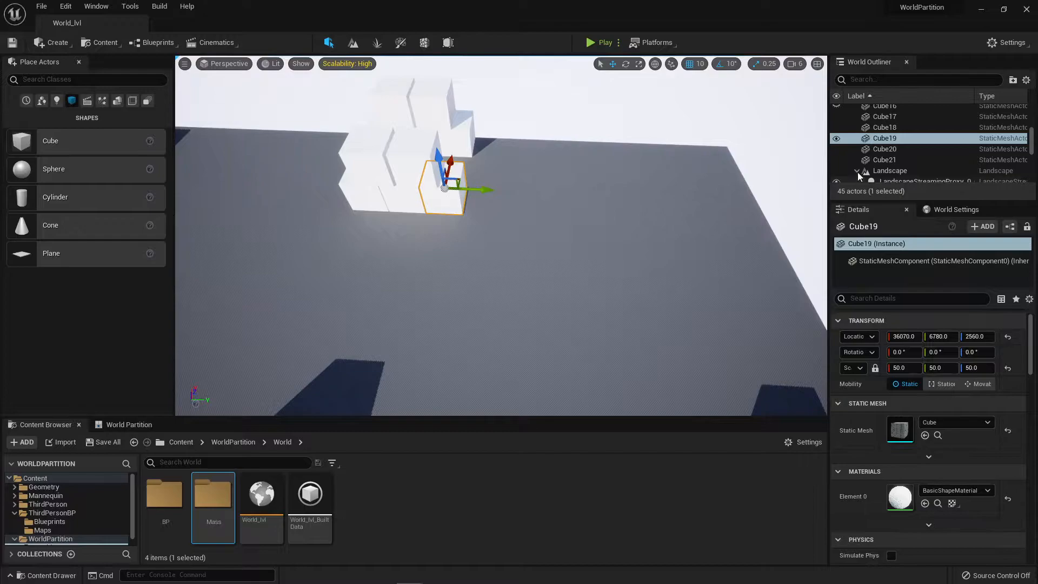
pyautogui.click(886, 160)
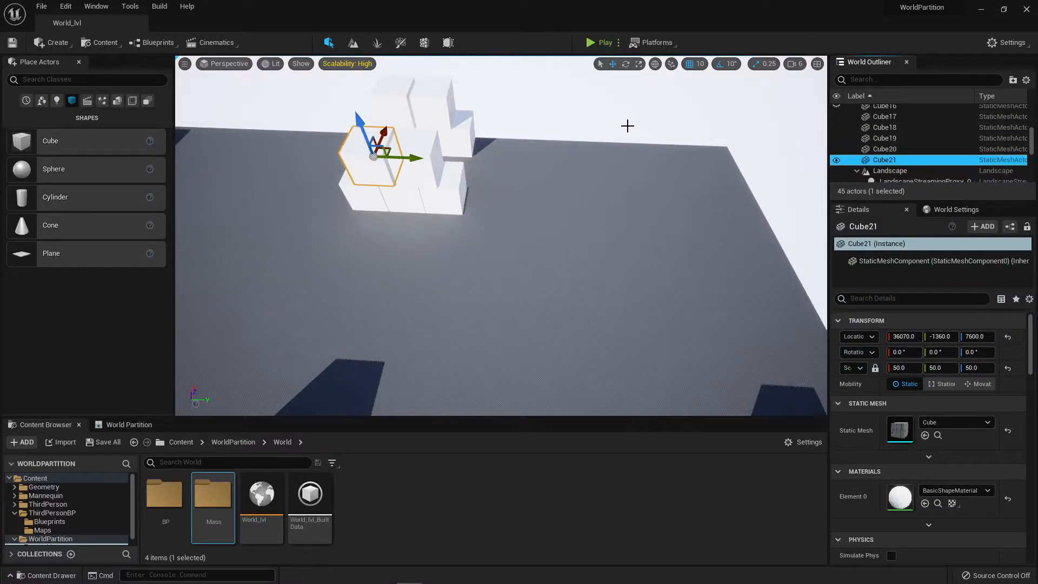
pyautogui.scroll(6, 933, 154)
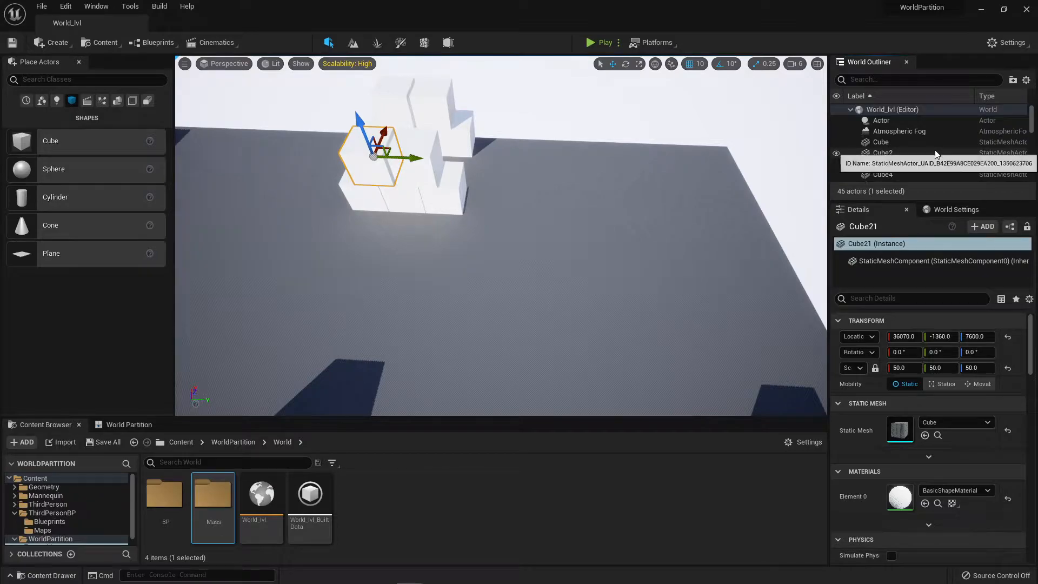
pyautogui.click(901, 122)
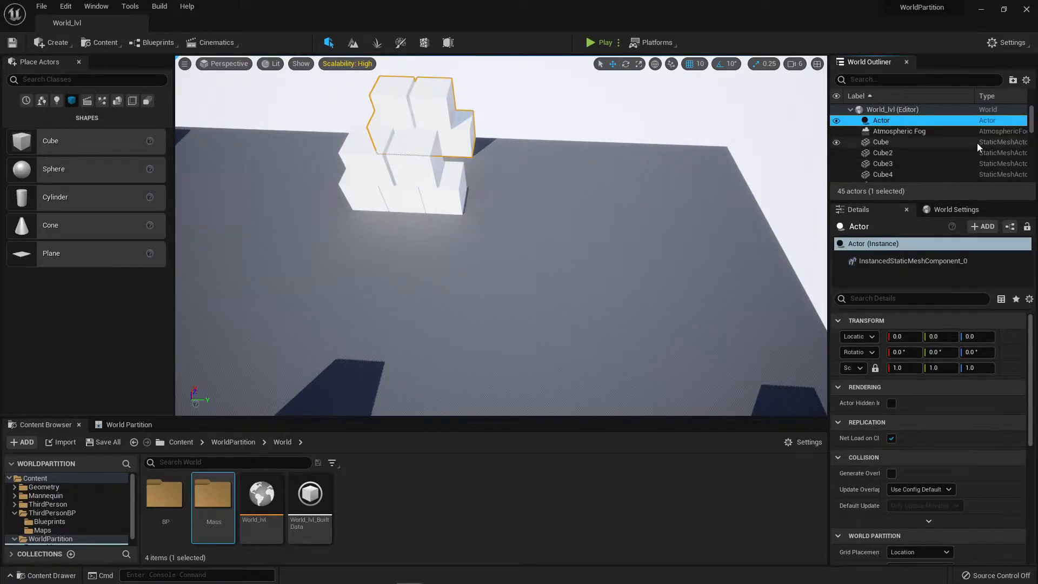
pyautogui.scroll(-3, 935, 137)
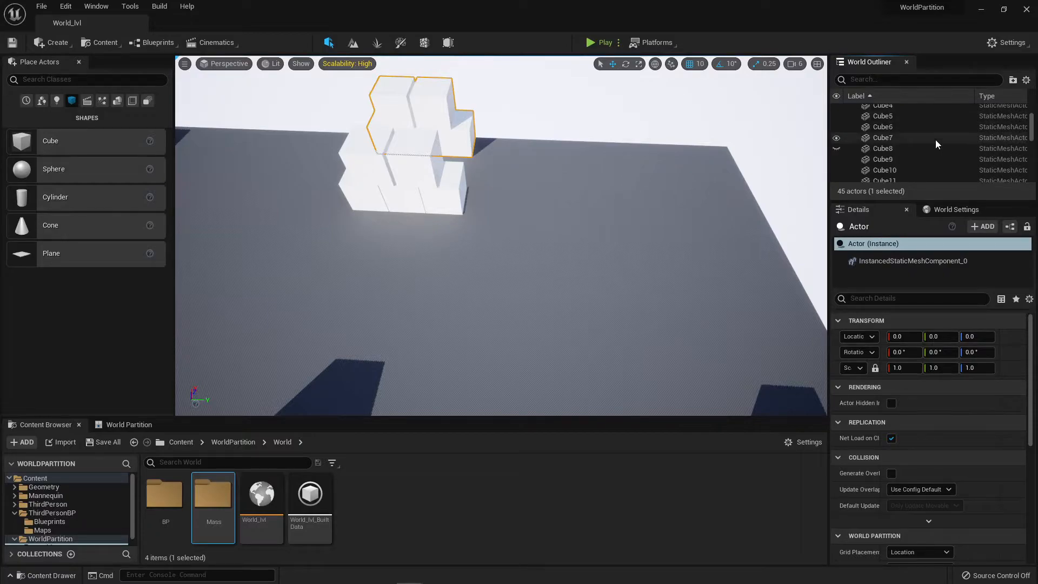
pyautogui.scroll(3, 936, 139)
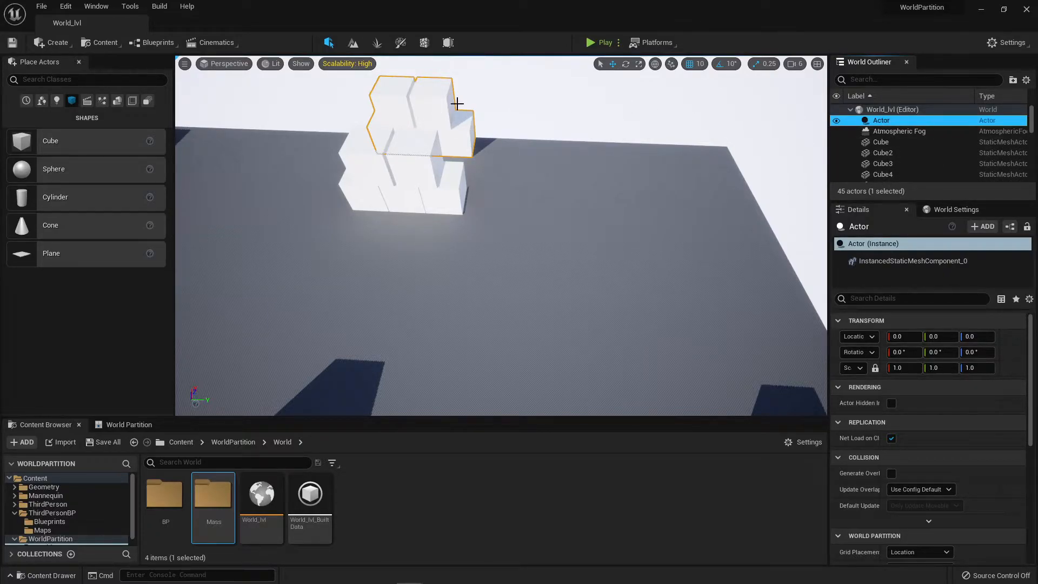
# - Set the merged Actor's pivot offset on its cubes and duplicate it along Y to Y 42750
pyautogui.moveTo(582, 240); pyautogui.dragTo(529, 173, button='right')
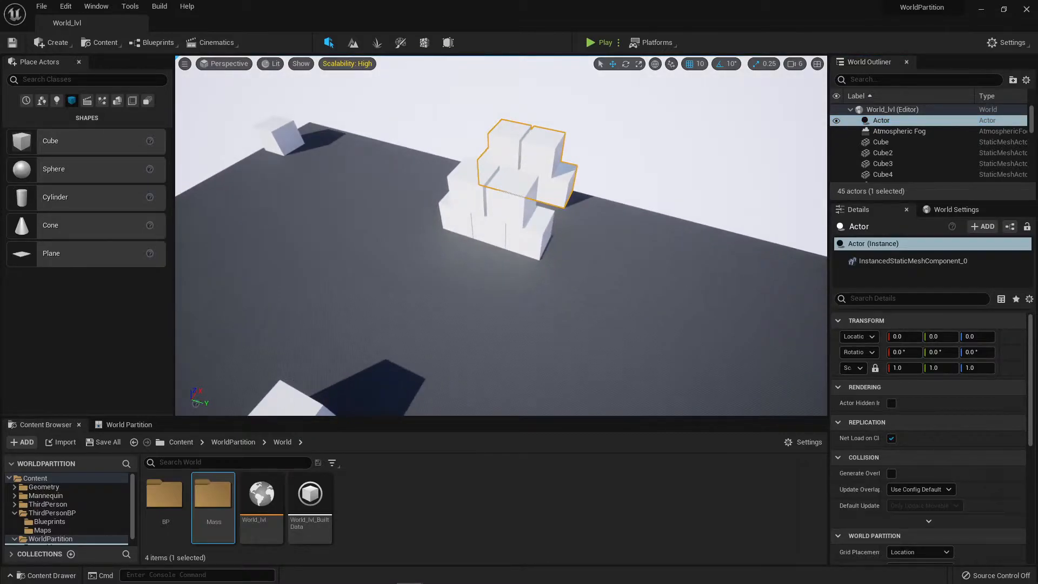
pyautogui.rightClick(540, 151)
pyautogui.moveTo(622, 429)
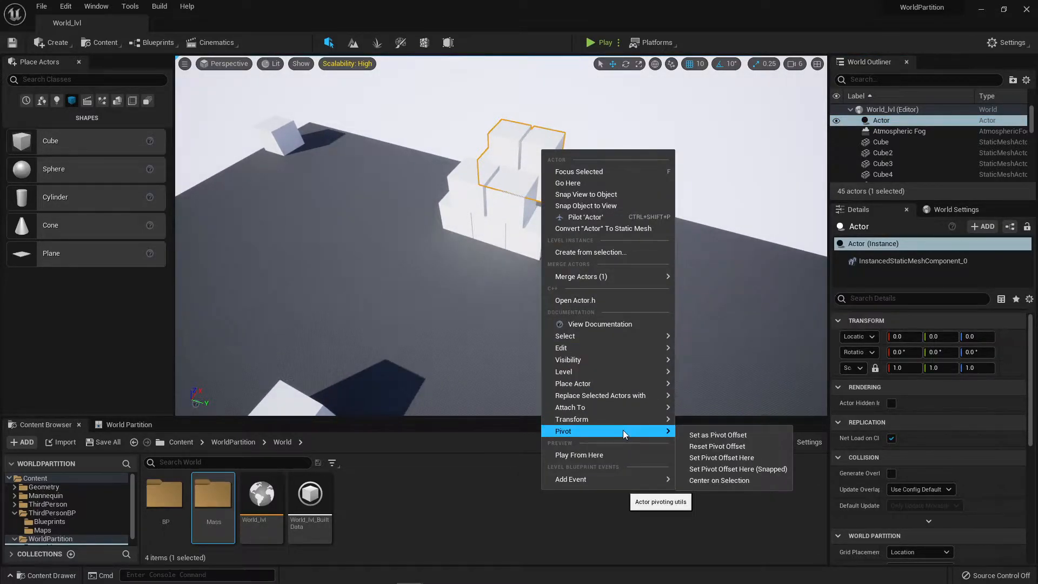
pyautogui.click(727, 459)
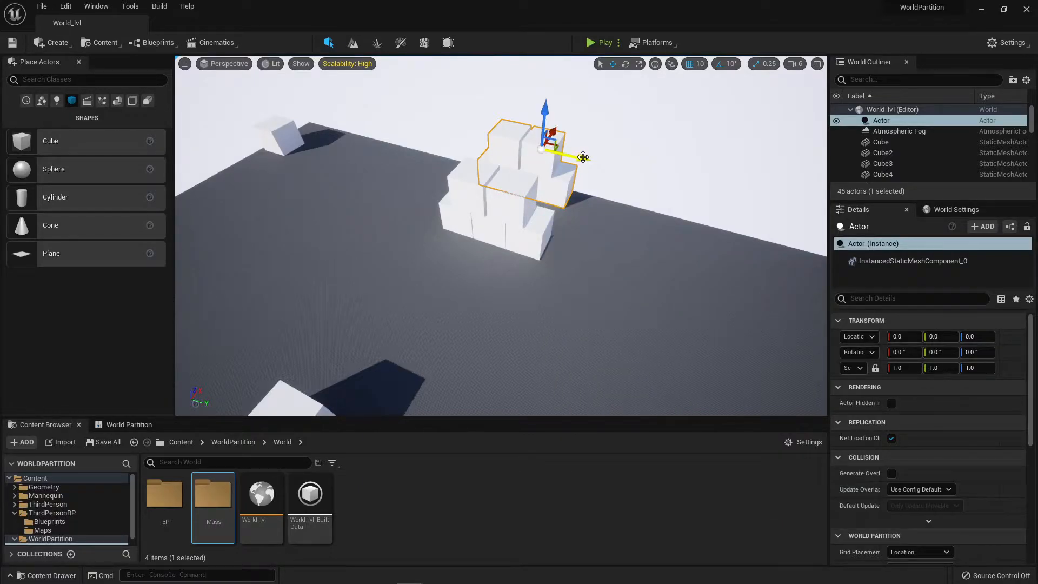
pyautogui.keyDown('alt'); pyautogui.moveTo(583, 158); pyautogui.dragTo(805, 205); pyautogui.keyUp('alt')
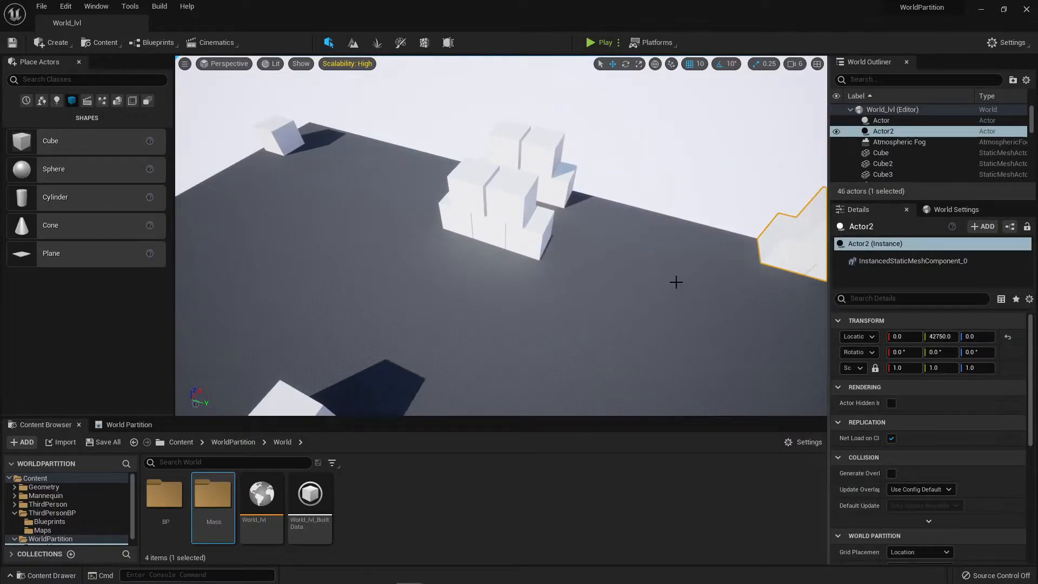
# - Set the duplicated merged stack's pivot offset on its own cubes and move the stack along Y to Y 40950
pyautogui.moveTo(679, 283); pyautogui.dragTo(697, 282, button='right')
pyautogui.moveTo(695, 224)
pyautogui.mouseDown(button='right')
pyautogui.moveTo(679, 223)
pyautogui.moveTo(706, 224)
pyautogui.mouseUp(button='right')
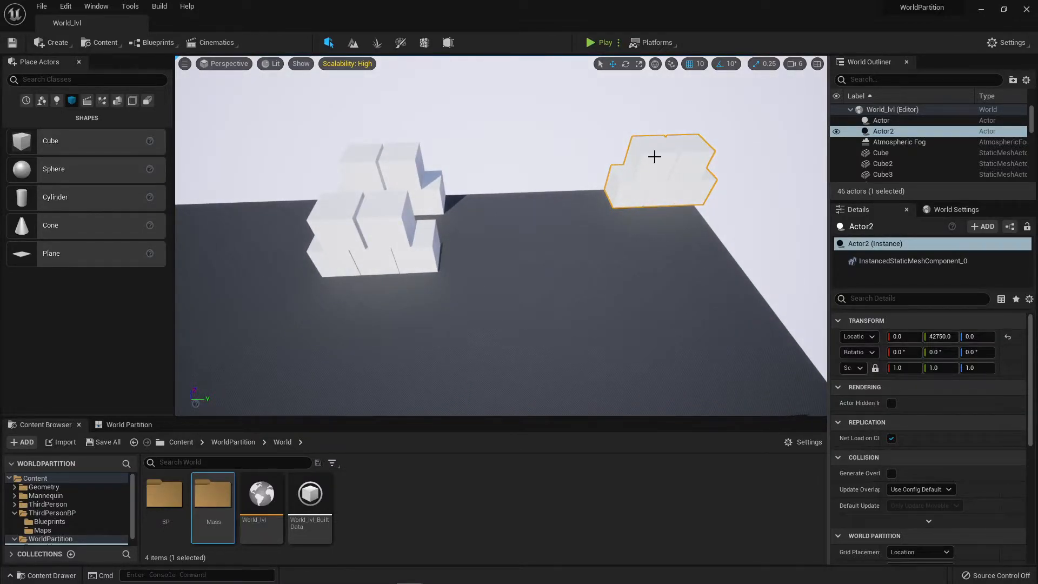
pyautogui.moveTo(659, 224); pyautogui.dragTo(599, 233, button='right')
pyautogui.rightClick(563, 139)
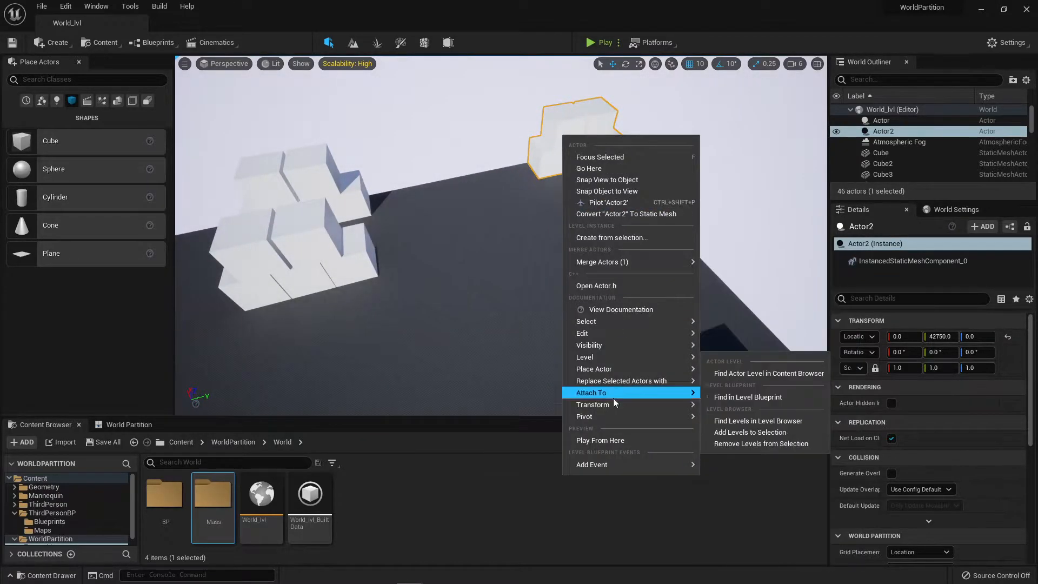
pyautogui.moveTo(619, 415)
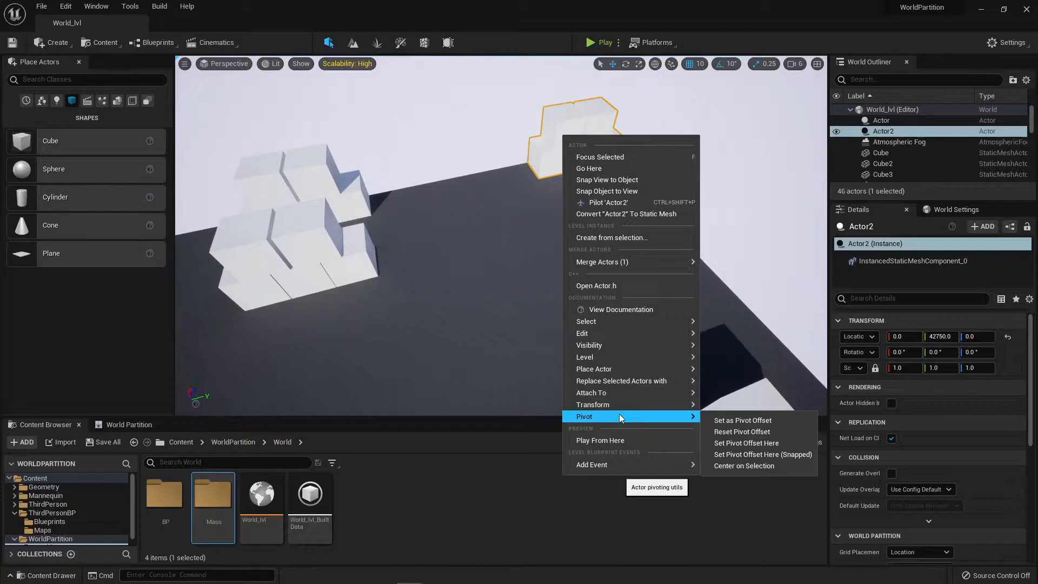
pyautogui.click(766, 444)
pyautogui.moveTo(592, 128); pyautogui.dragTo(625, 179)
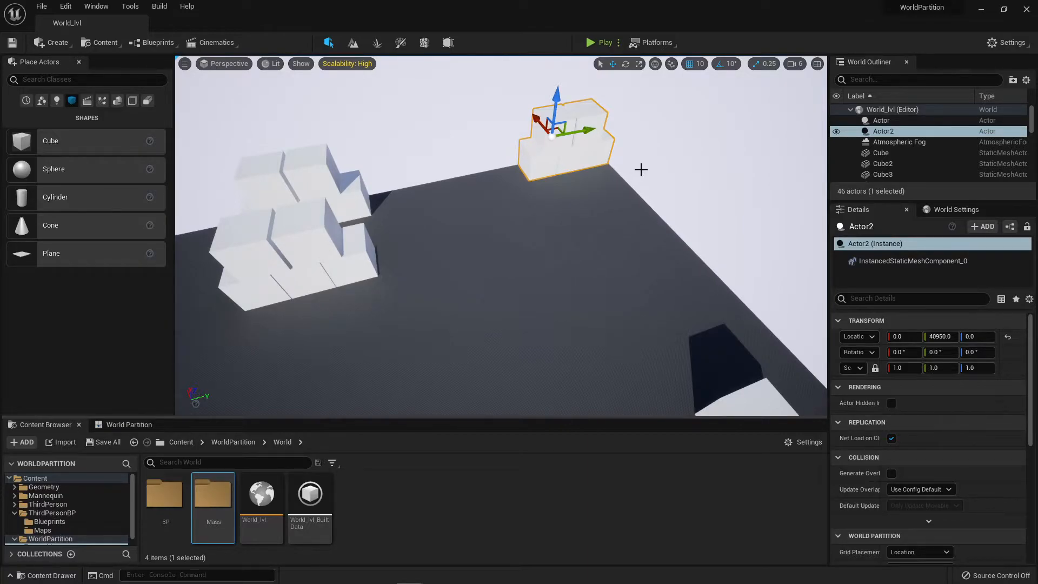
# - Create a level instance from the duplicated stack as a Packed Level Instance Blueprint, with pivot type Actor and pivot actor Actor2
pyautogui.rightClick(583, 119)
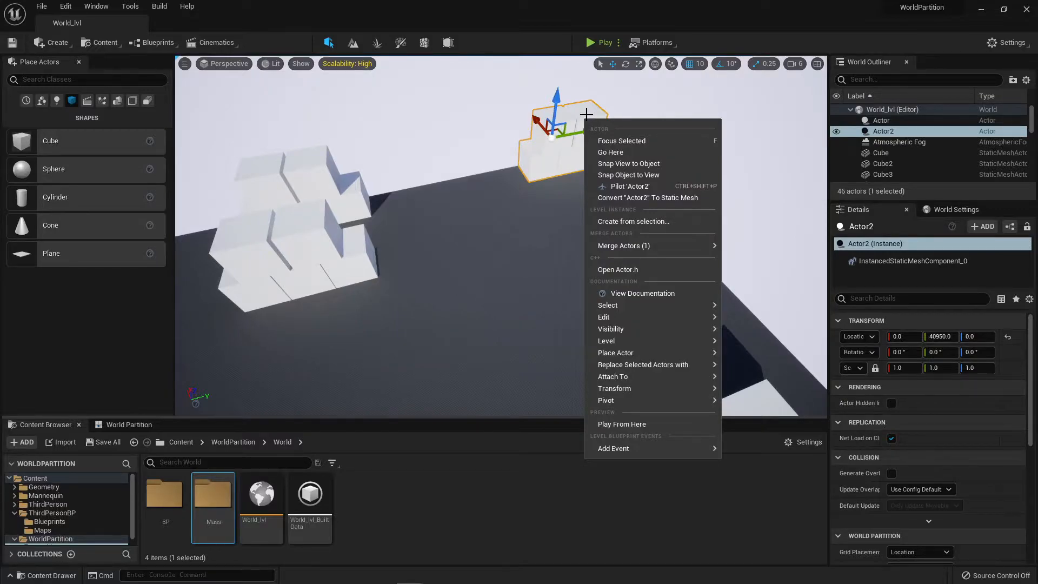
pyautogui.moveTo(660, 247)
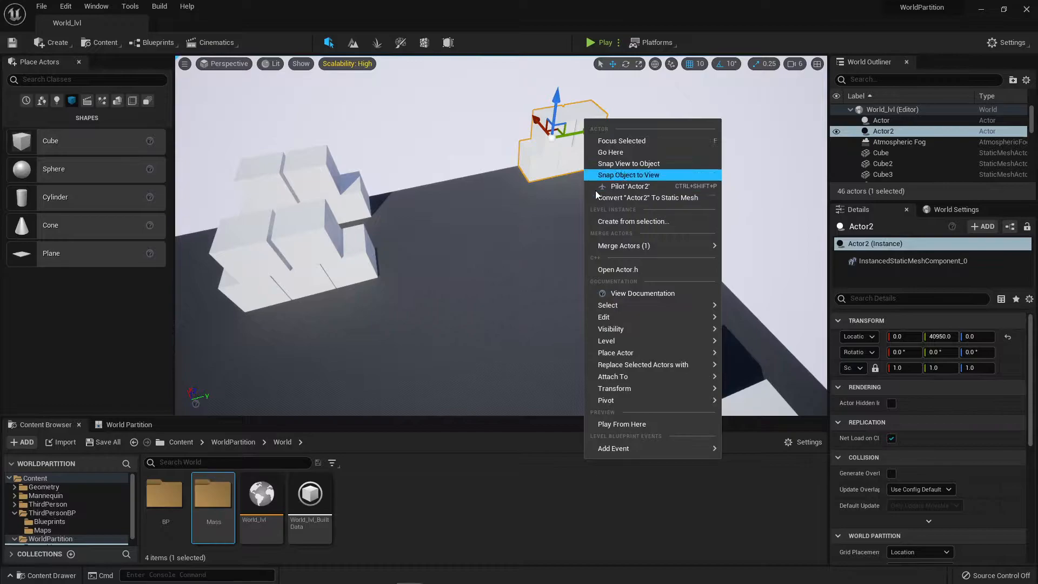
pyautogui.click(661, 222)
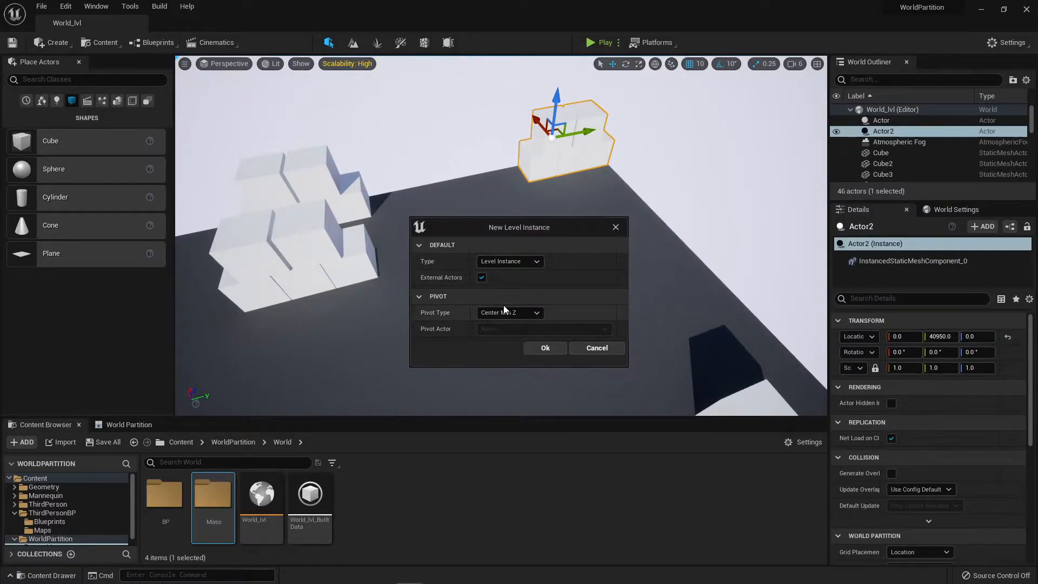
pyautogui.click(532, 313)
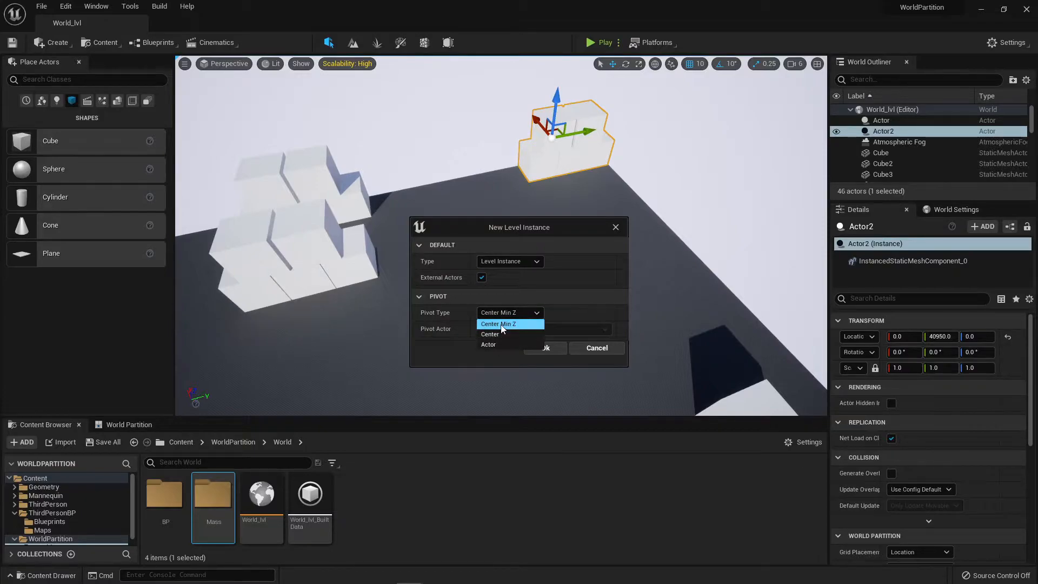
pyautogui.click(541, 265)
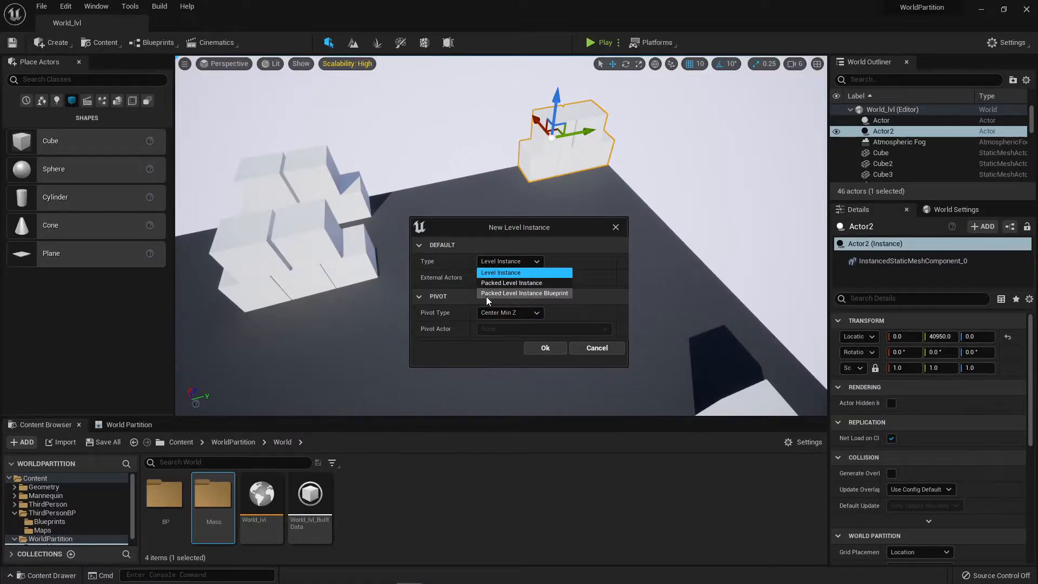
pyautogui.click(546, 292)
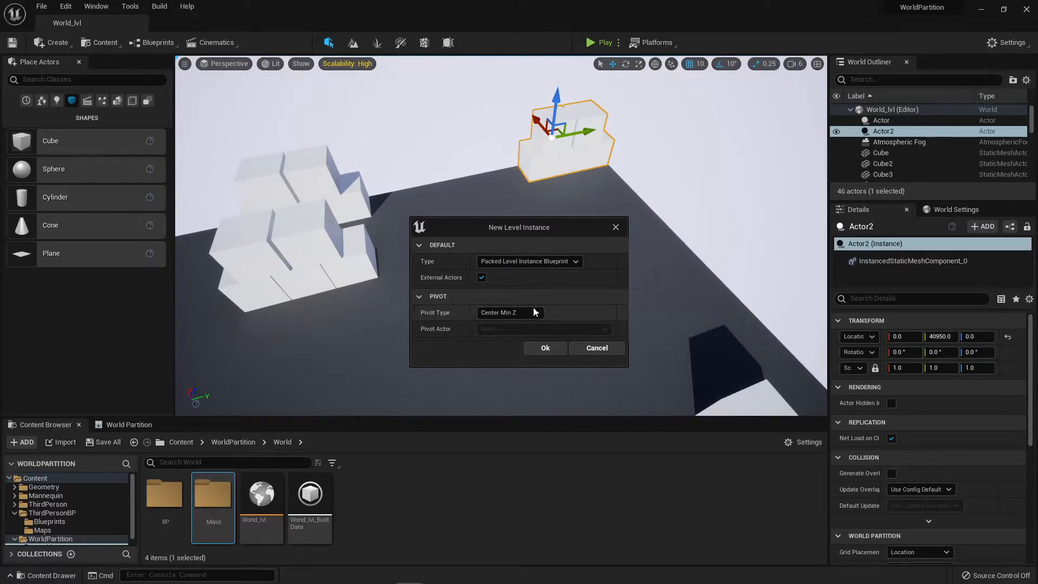
pyautogui.click(538, 313)
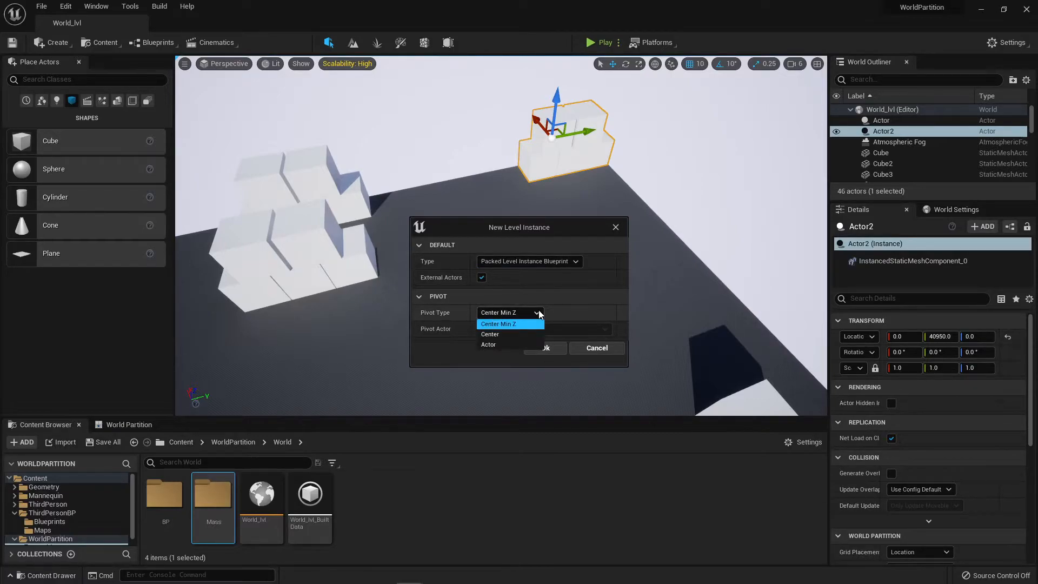
pyautogui.click(498, 341)
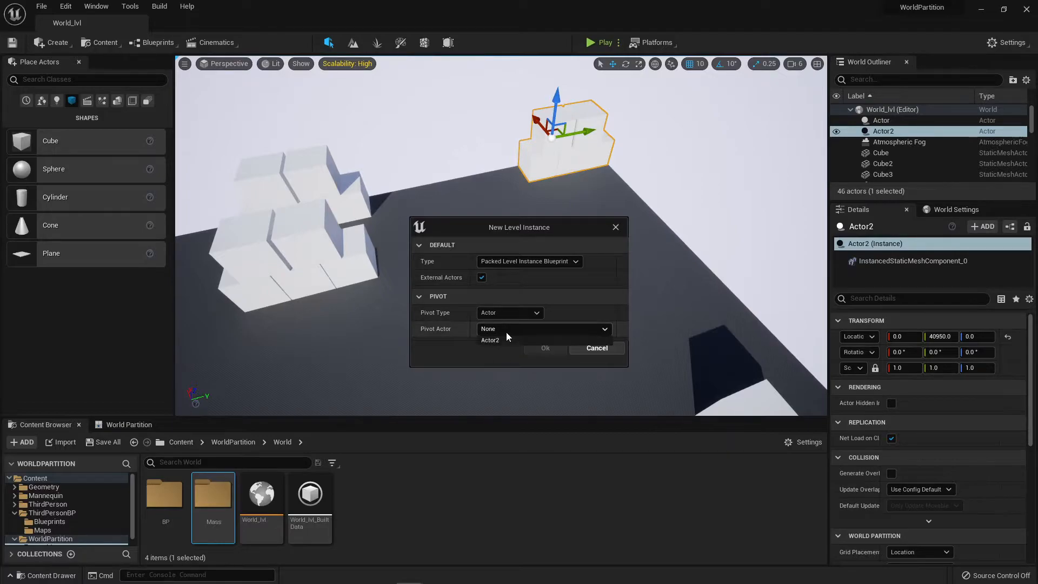
pyautogui.click(506, 331)
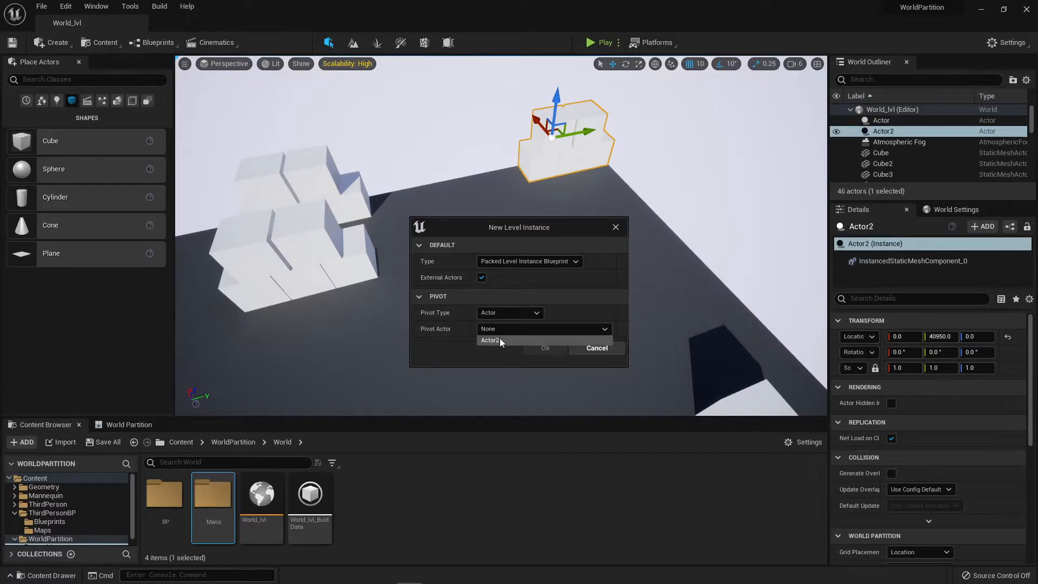
pyautogui.click(500, 340)
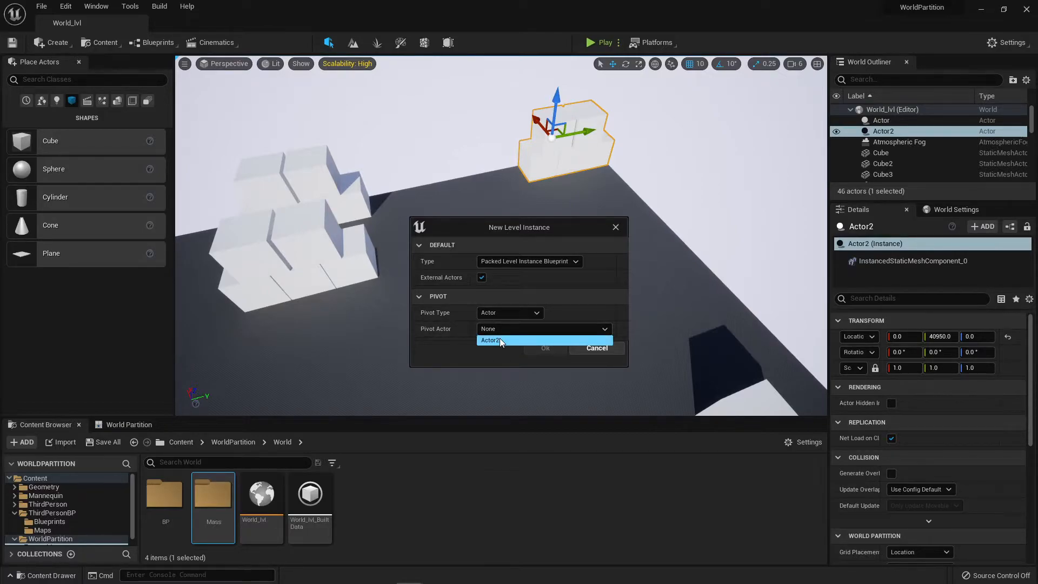
pyautogui.click(499, 340)
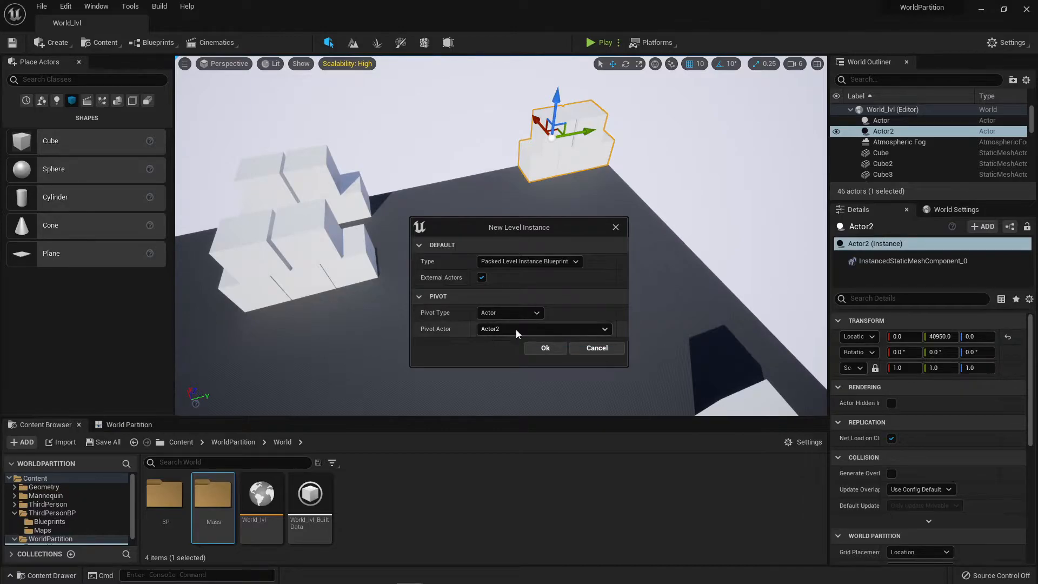
pyautogui.click(543, 349)
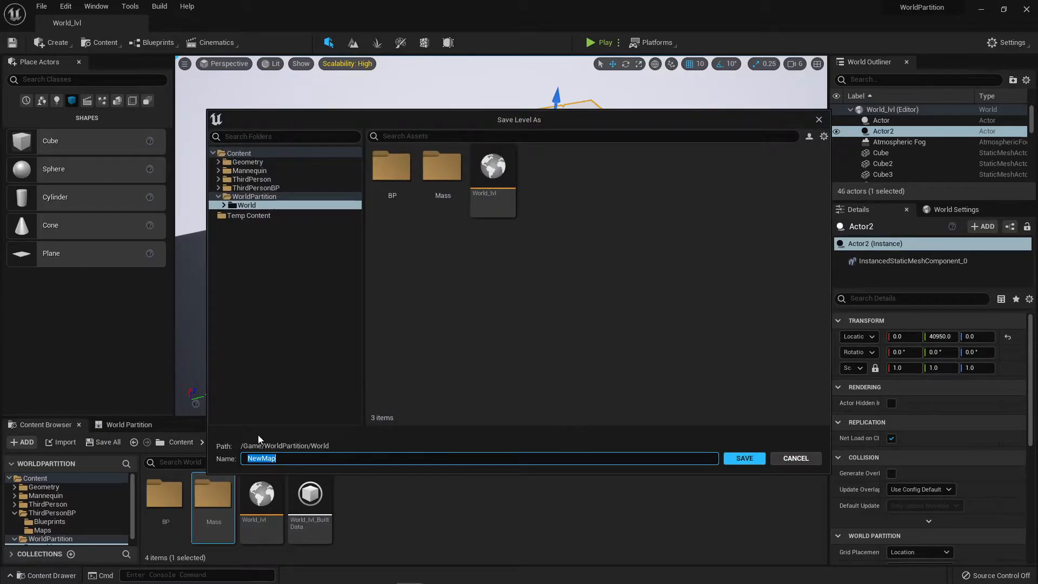
# - Save the new level as Mass_Cliff_x01 in the Mass folder and its blueprint as BPP_Mass_Cliff_x01 in the BP folder
pyautogui.doubleClick(437, 160)
pyautogui.moveTo(297, 458); pyautogui.dragTo(222, 458)
pyautogui.write('Mass_Cliff_x01')
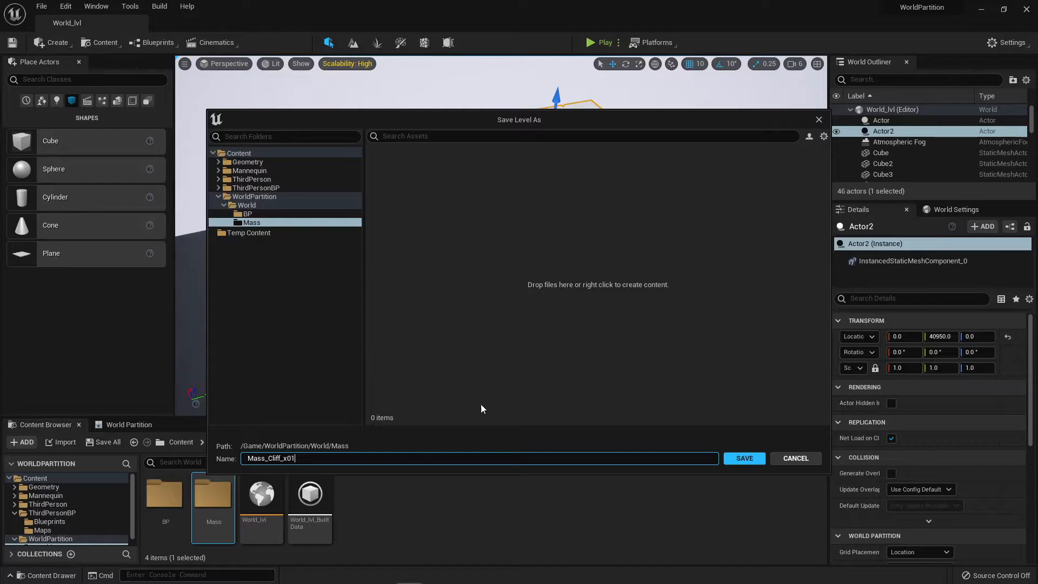
pyautogui.click(738, 460)
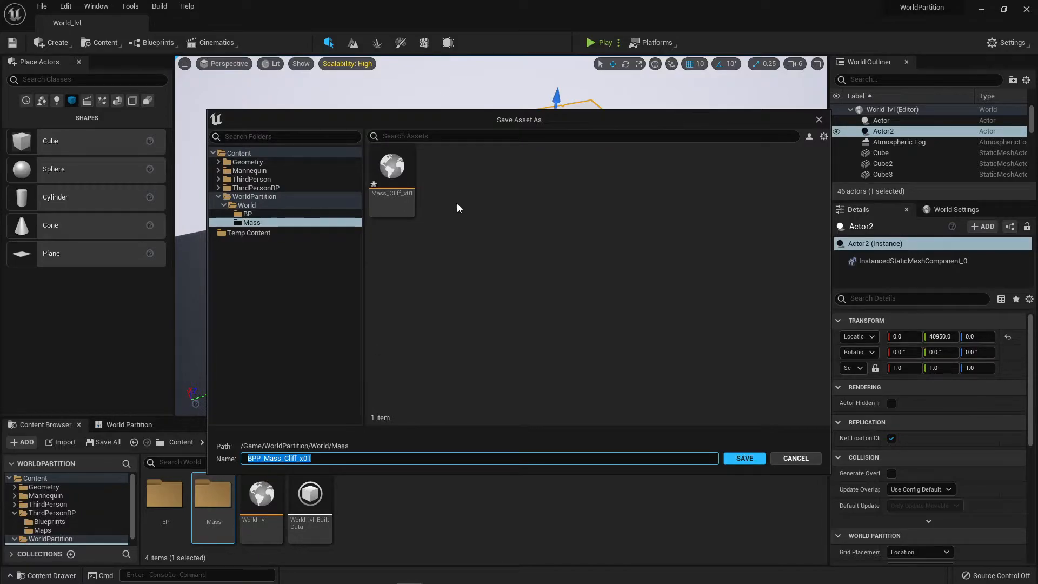
pyautogui.click(251, 214)
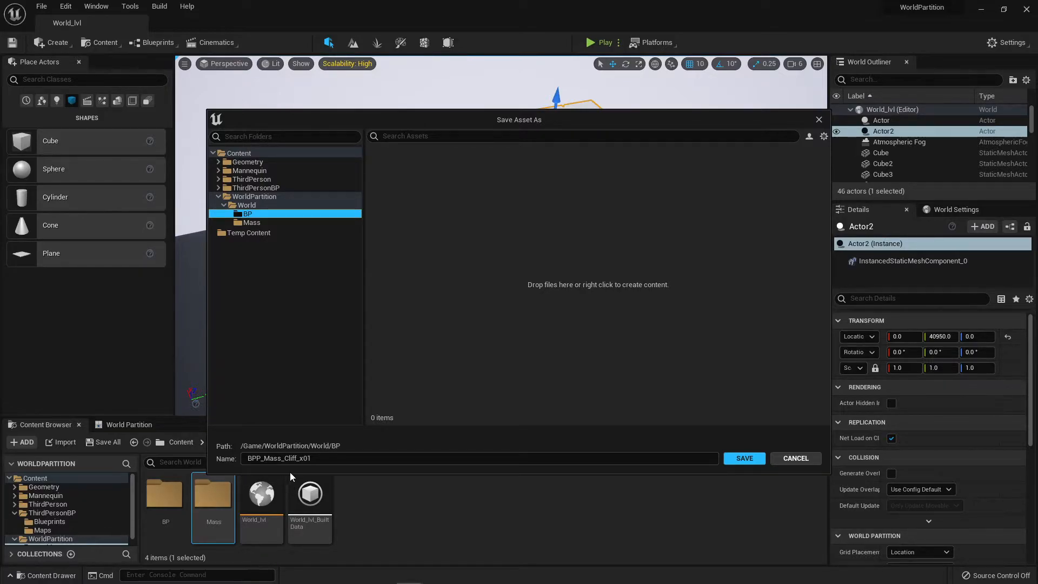
pyautogui.click(745, 459)
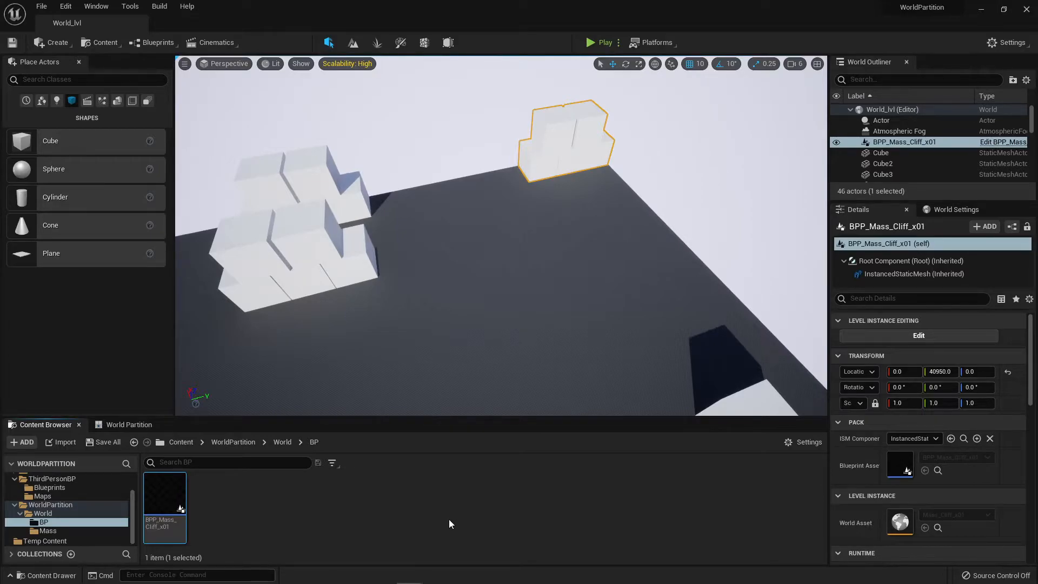
# - Open the BPP_Mass_Cliff_x01 blueprint, dock its editor beside the World_lvl tab and view the packed cubes
pyautogui.doubleClick(171, 492)
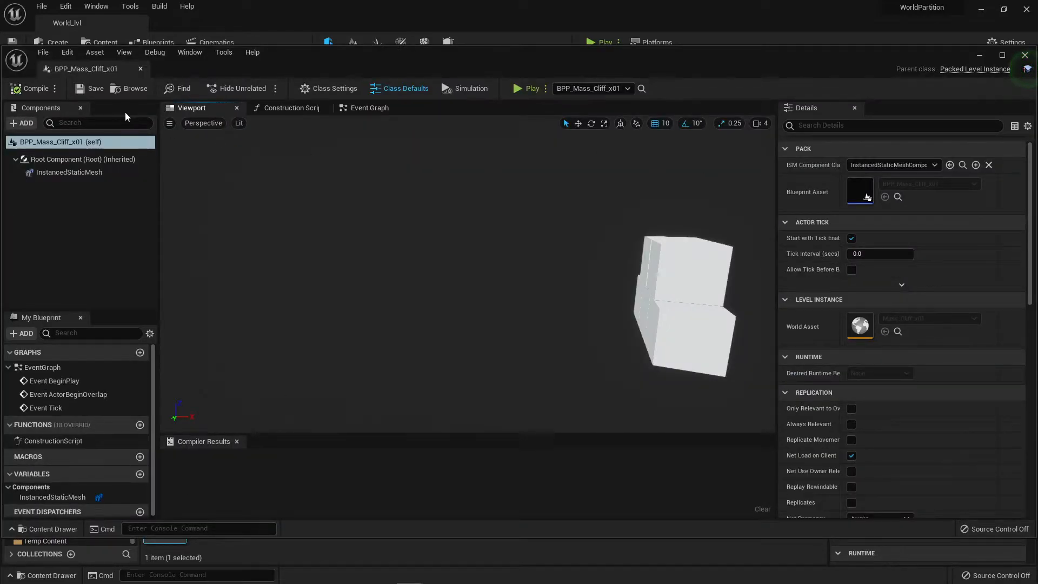
pyautogui.moveTo(85, 72); pyautogui.dragTo(234, 21)
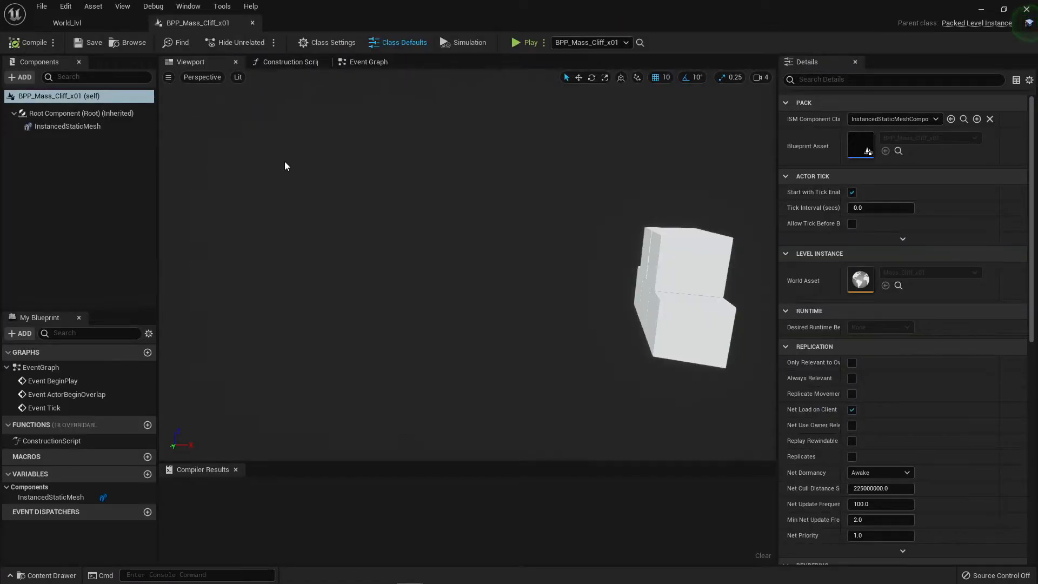
pyautogui.moveTo(599, 322); pyautogui.dragTo(650, 333, button='right')
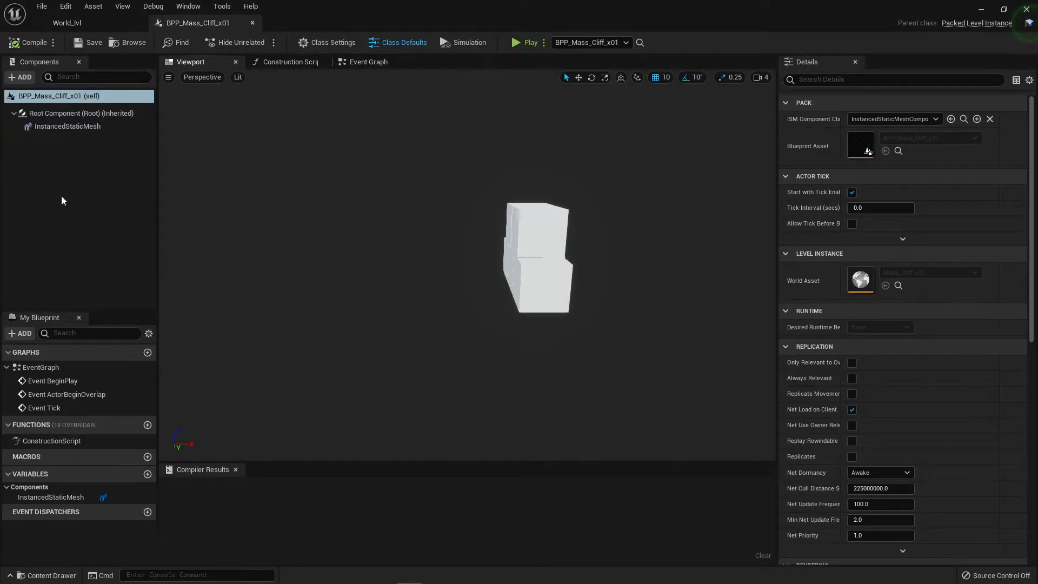
# - Set the InstancedStaticMesh component's static mesh to Linear_Stair_StaticMesh and shift the upper stair instance slightly
pyautogui.click(74, 126)
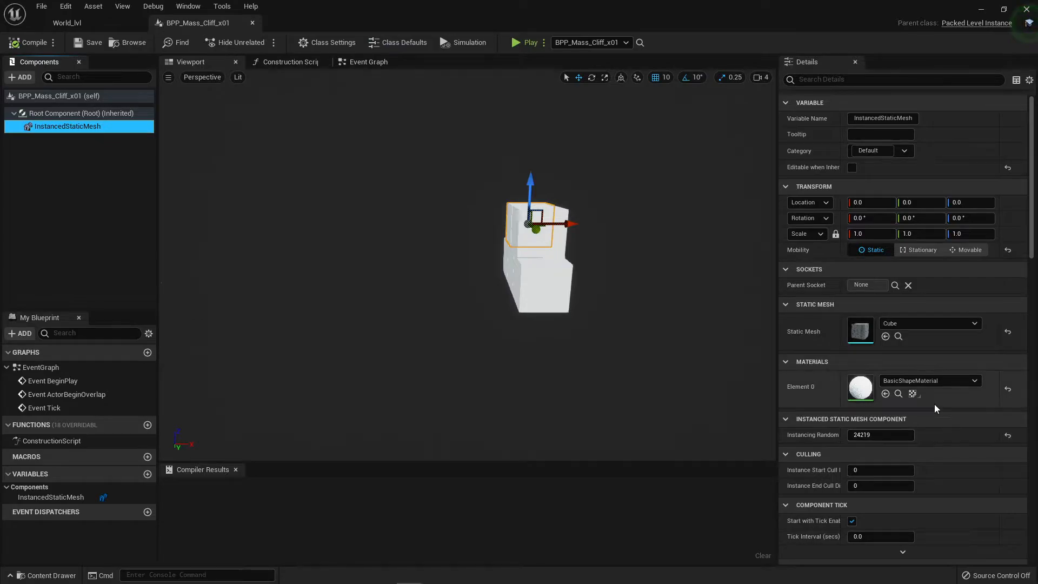
pyautogui.click(935, 325)
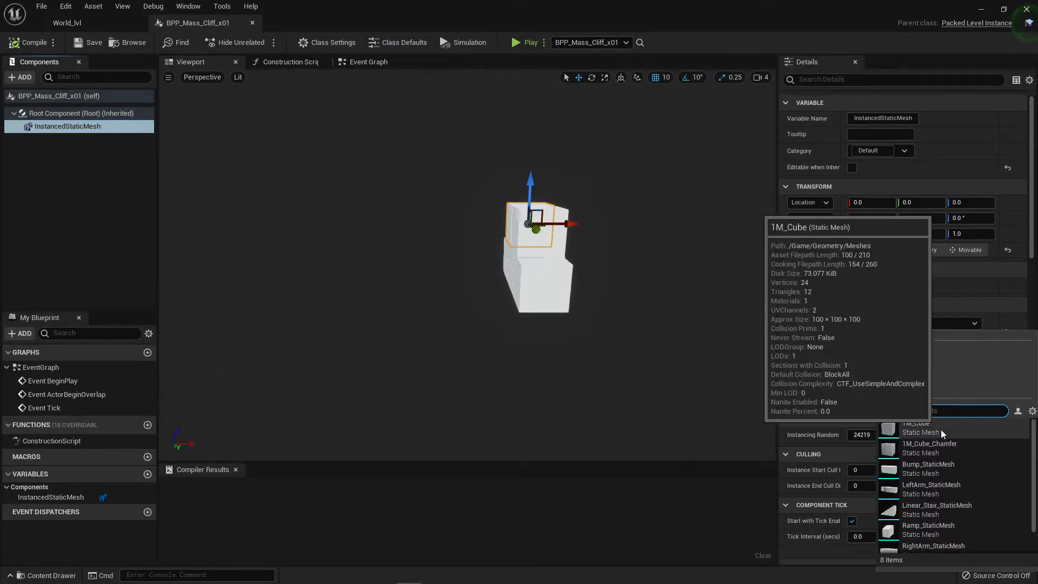
pyautogui.click(928, 508)
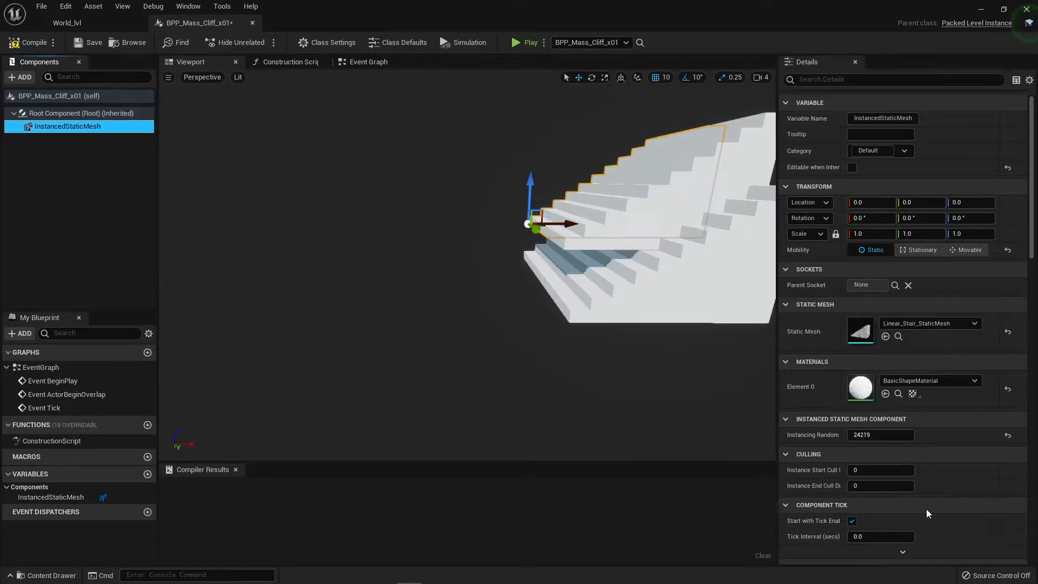
pyautogui.moveTo(534, 392); pyautogui.dragTo(681, 369, button='right')
pyautogui.press('a')
pyautogui.moveTo(250, 254); pyautogui.dragTo(287, 254)
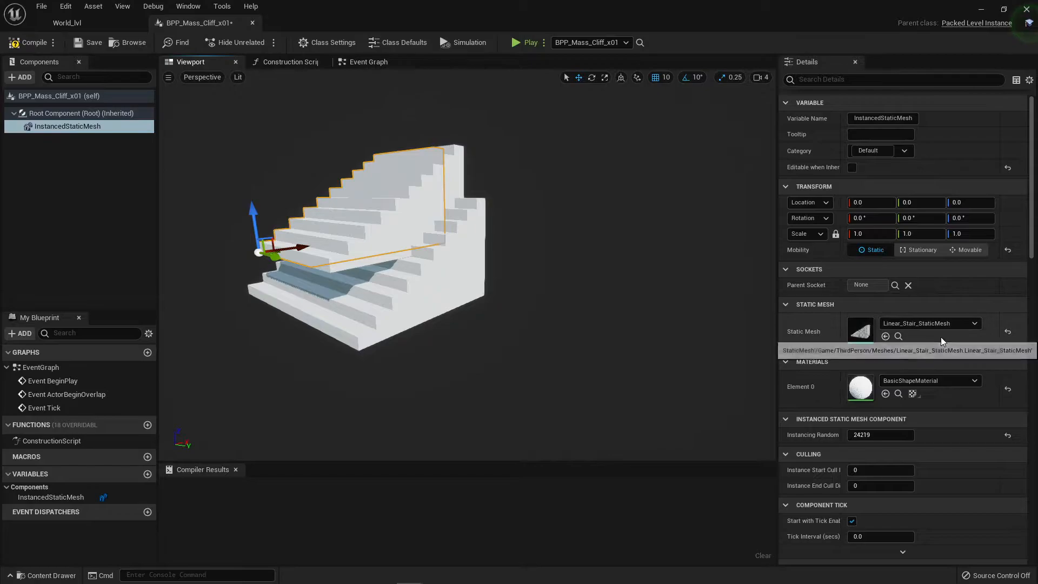
# - Undo the stair instance's shift and the component's static mesh change
pyautogui.click(64, 8)
pyautogui.click(107, 34)
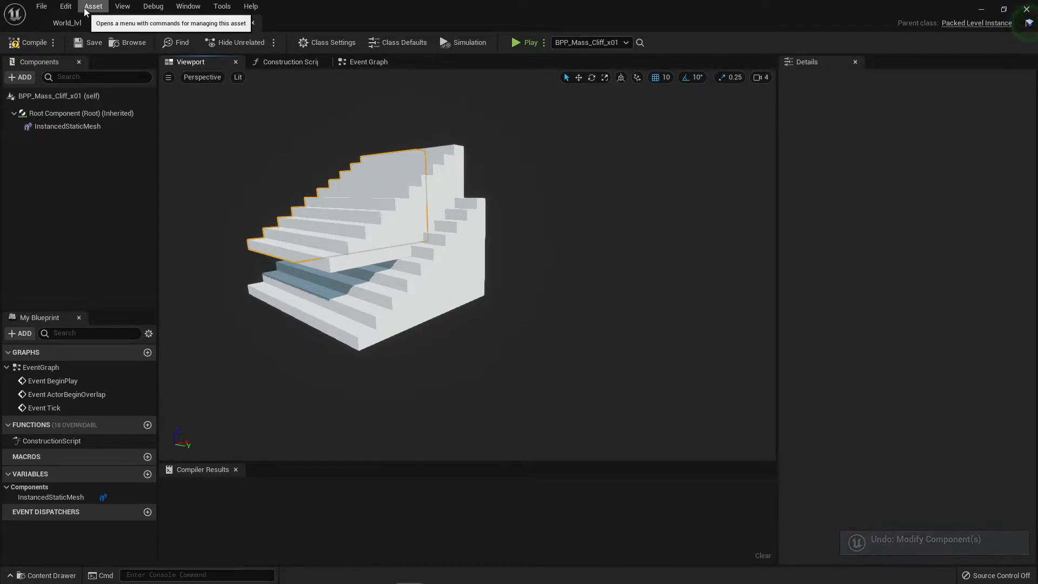
pyautogui.hotkey('ctrl', 'z')
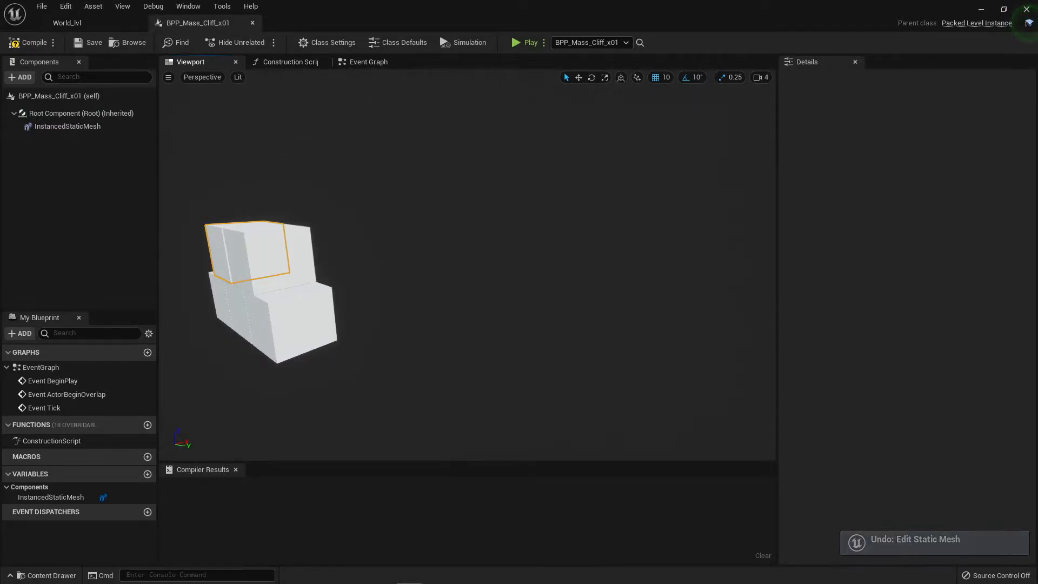
# - Duplicate the InstancedStaticMesh component in the blueprint and keep the copy's default name
pyautogui.click(90, 127)
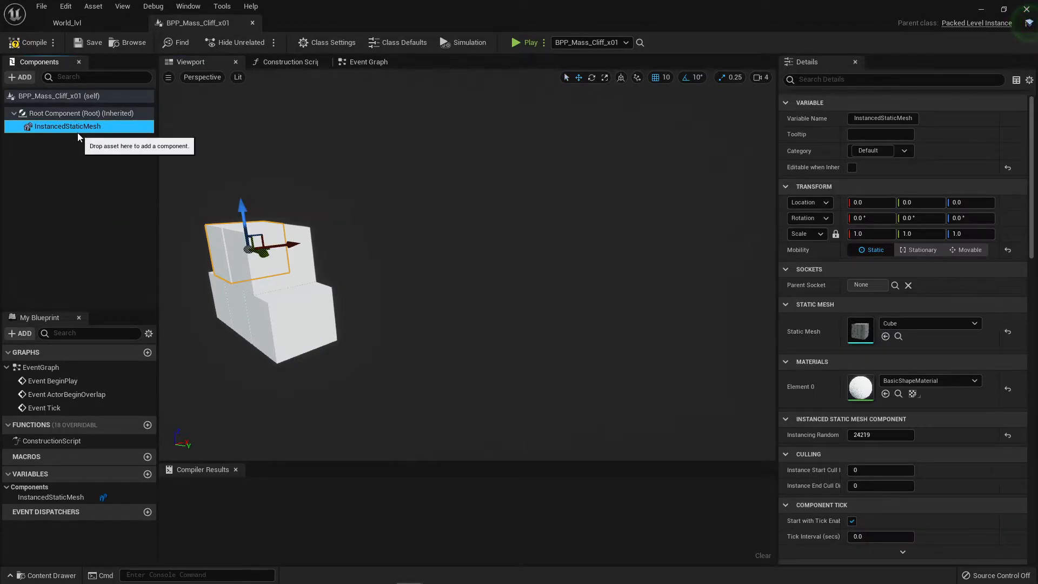
pyautogui.hotkey('ctrl', 'd')
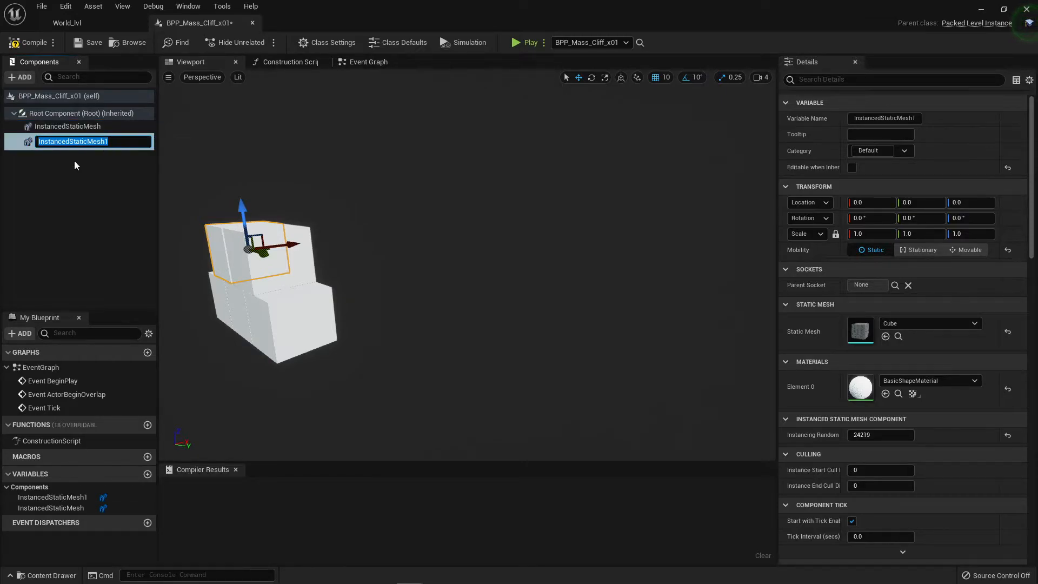
pyautogui.click(82, 226)
# - Set the duplicated InstancedStaticMesh1 component's static mesh to 1M_Cube_Chamfer
pyautogui.click(99, 137)
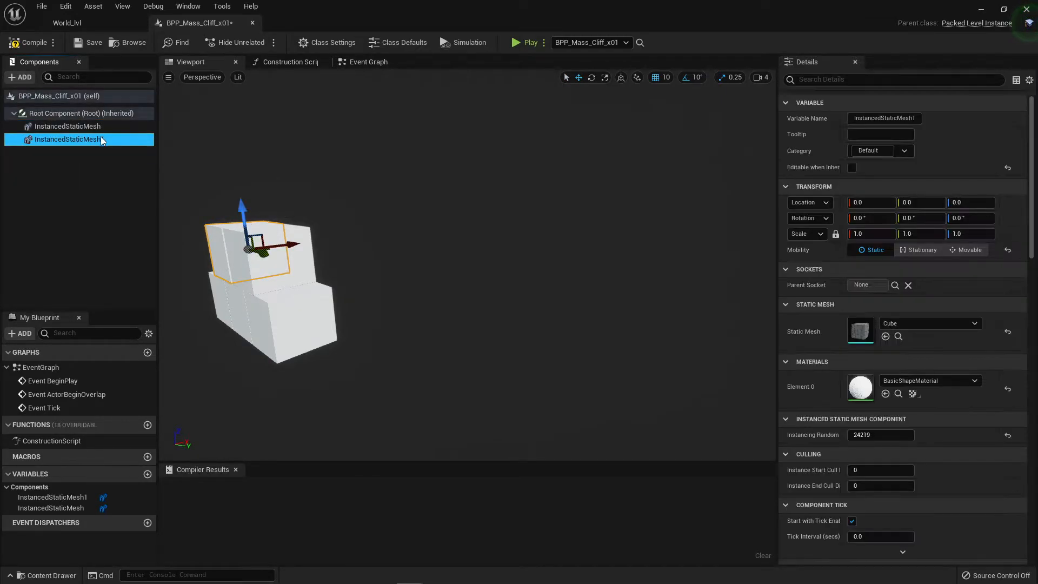
pyautogui.click(903, 324)
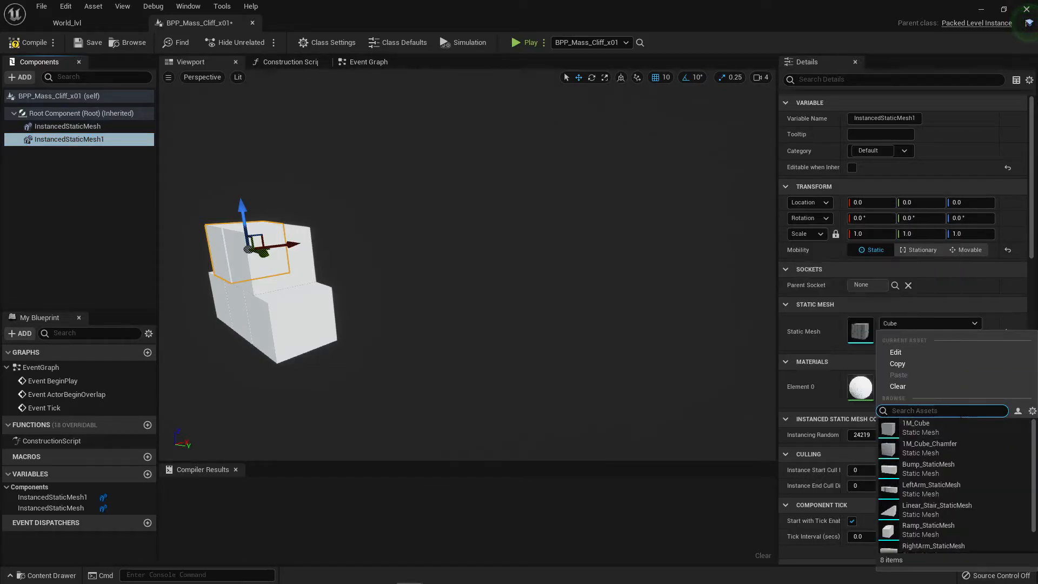
pyautogui.write('sphe')
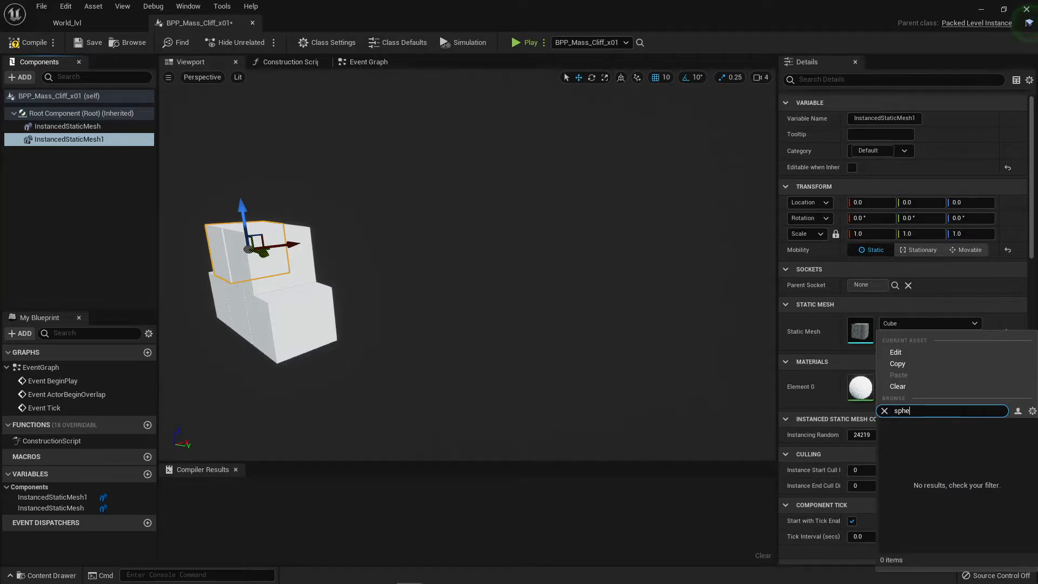
pyautogui.press('BackSpace')
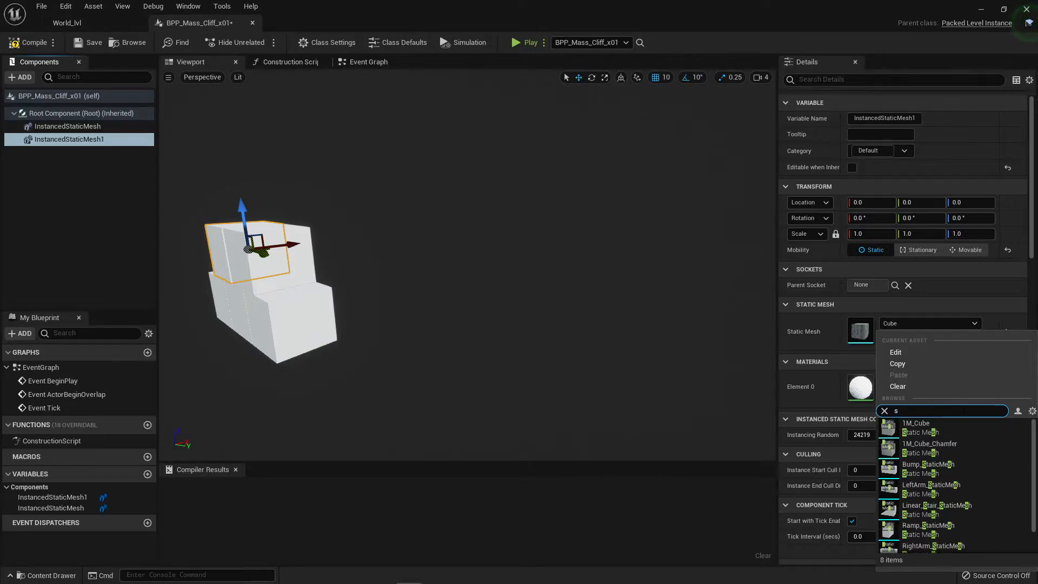
pyautogui.press('BackSpace')
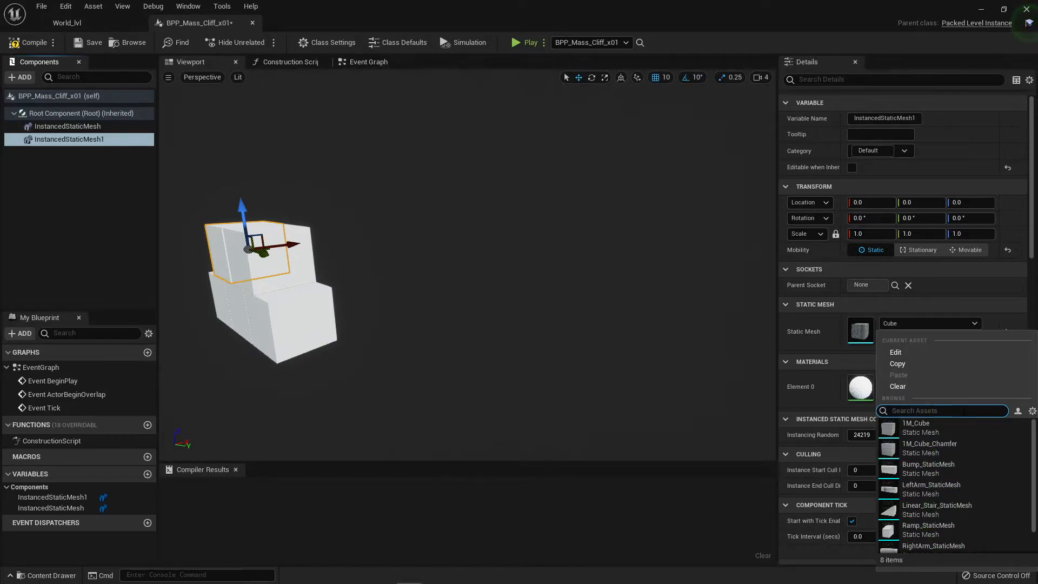
pyautogui.click(960, 448)
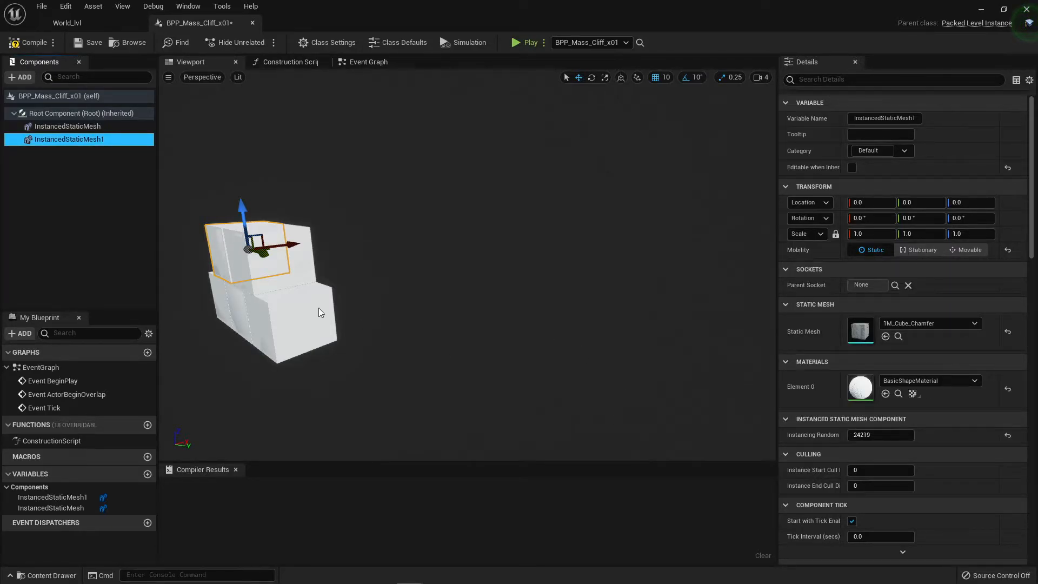
# - Raise the chamfered cube instance onto the top of the packed stack and centre it, using a viewport camera speed of 6
pyautogui.moveTo(292, 245); pyautogui.dragTo(257, 247)
pyautogui.moveTo(205, 210); pyautogui.dragTo(201, 151)
pyautogui.moveTo(410, 209)
pyautogui.mouseDown(button='right')
pyautogui.moveTo(386, 210)
pyautogui.moveTo(433, 202)
pyautogui.moveTo(281, 211)
pyautogui.moveTo(392, 205)
pyautogui.moveTo(385, 211)
pyautogui.moveTo(408, 200)
pyautogui.mouseUp(button='right')
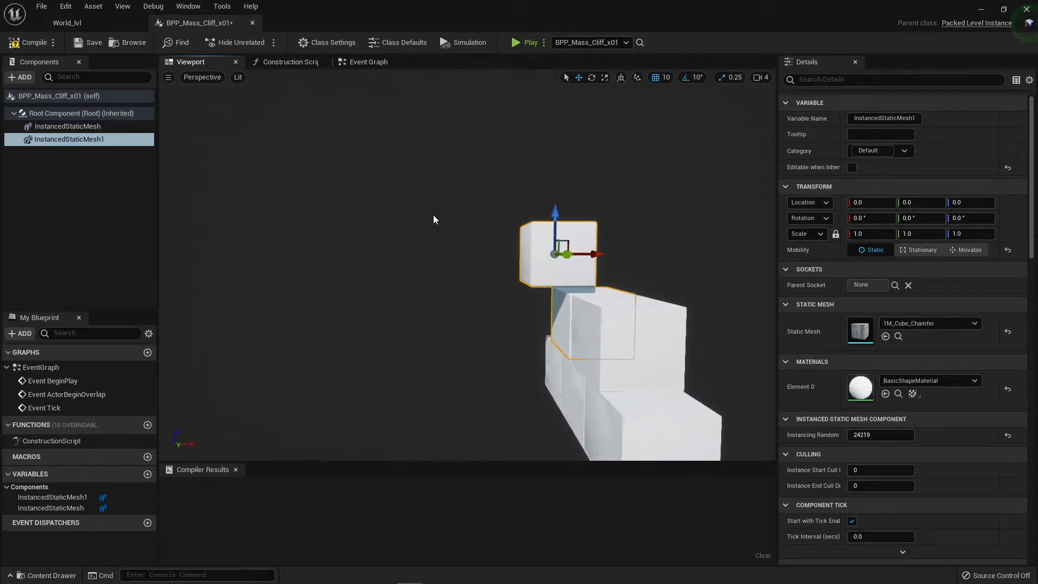
pyautogui.click(761, 78)
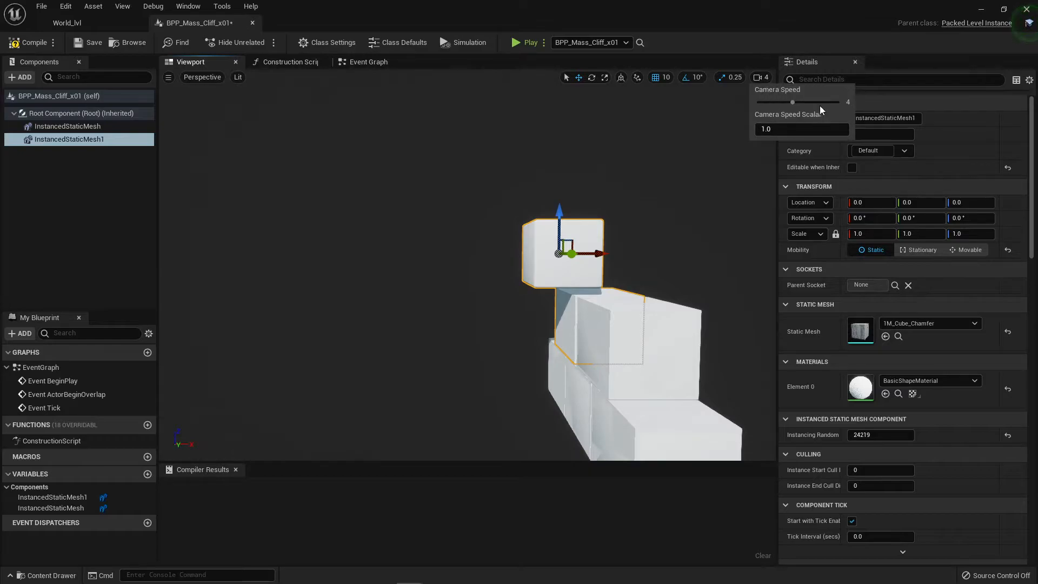
pyautogui.moveTo(468, 265); pyautogui.dragTo(638, 265, button='right')
pyautogui.scroll(3, 468, 265)
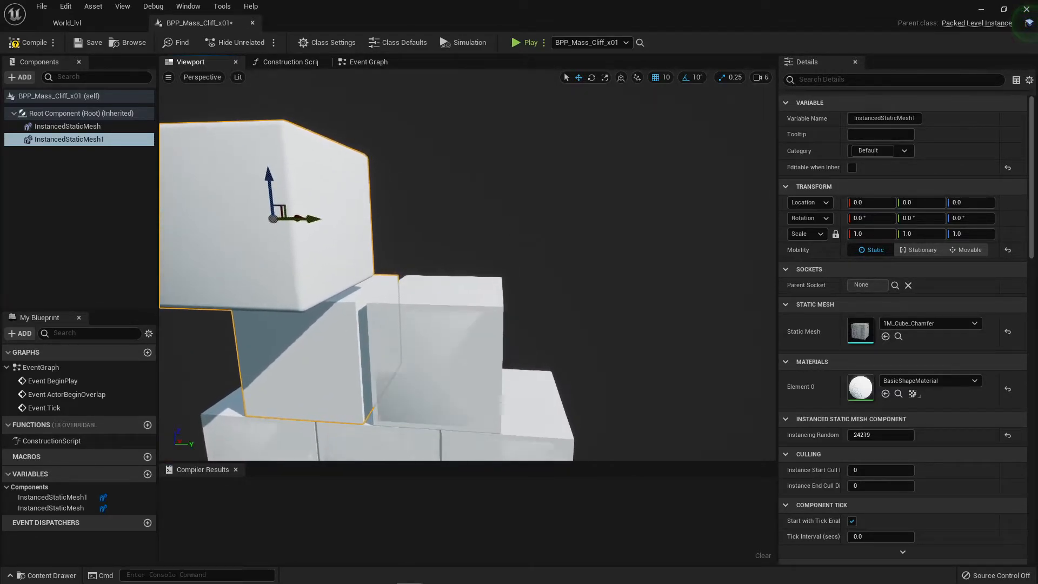
pyautogui.moveTo(310, 219); pyautogui.dragTo(391, 221)
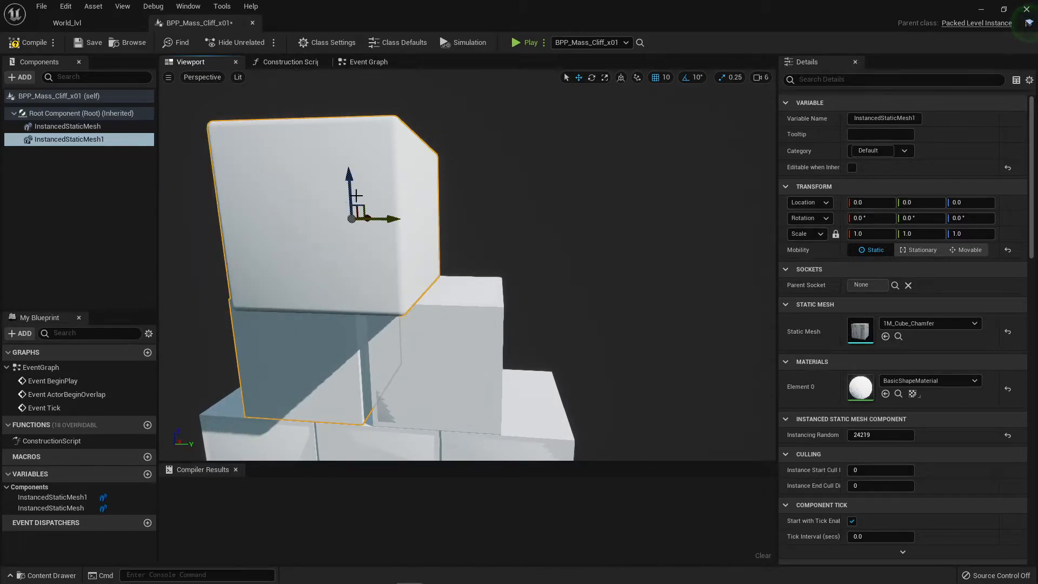
pyautogui.moveTo(501, 243); pyautogui.dragTo(430, 211, button='right')
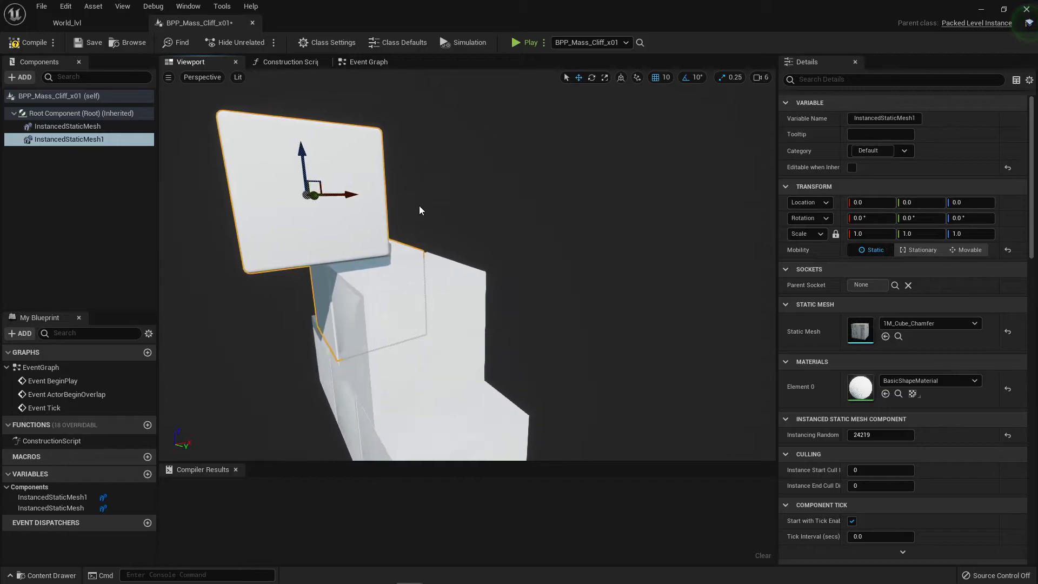
pyautogui.moveTo(354, 195); pyautogui.dragTo(403, 197)
# - Compile and save the BPP_Mass_Cliff_x01 blueprint and close its editor
pyautogui.click(32, 46)
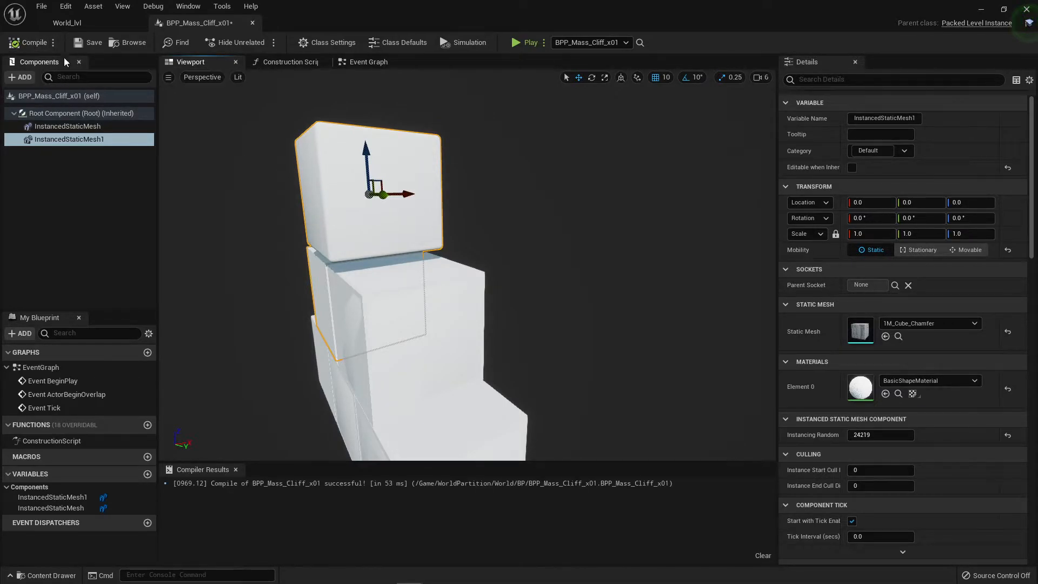
pyautogui.click(95, 47)
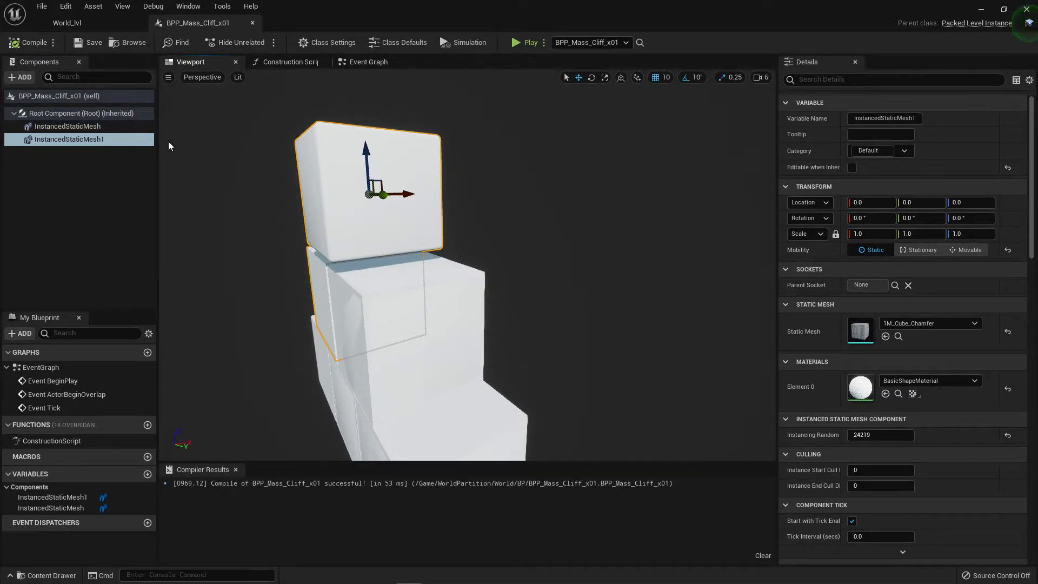
pyautogui.click(254, 24)
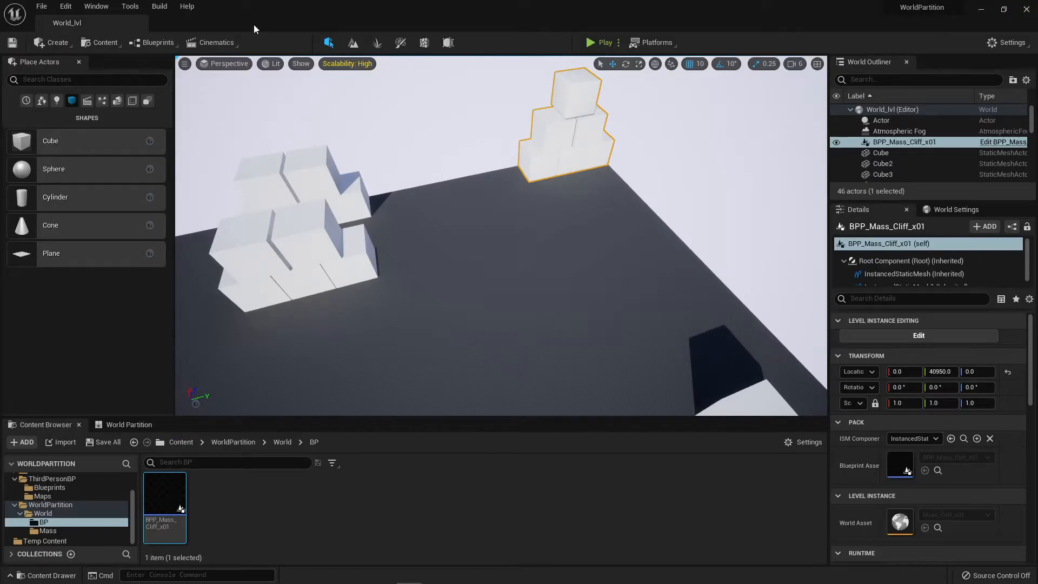
# - Focus on the BPP_Mass_Cliff_x01 stack in the level and inspect its chamfered top cube from near and far
pyautogui.press('f')
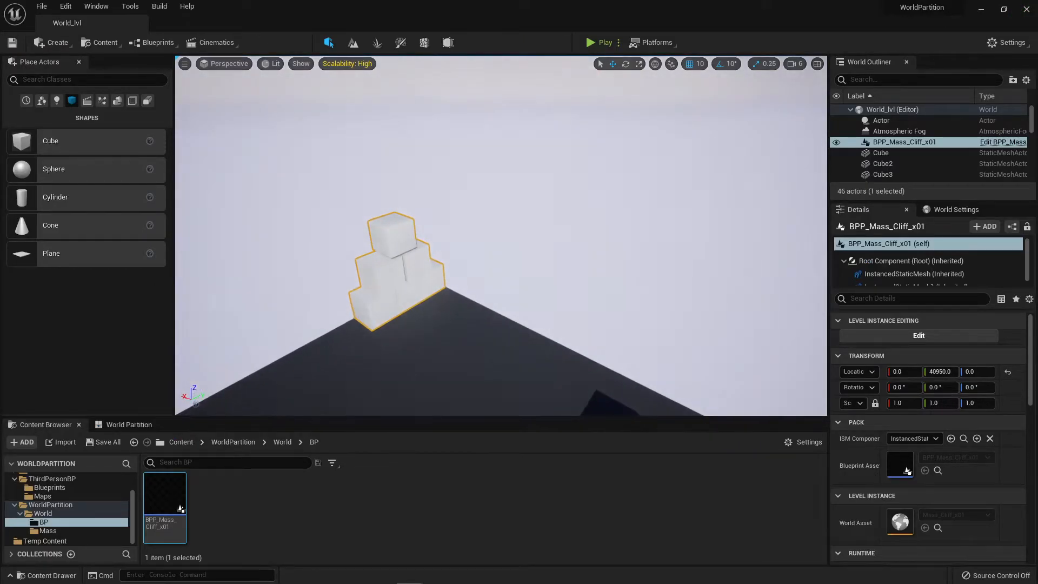
pyautogui.moveTo(501, 235); pyautogui.dragTo(475, 180, button='right')
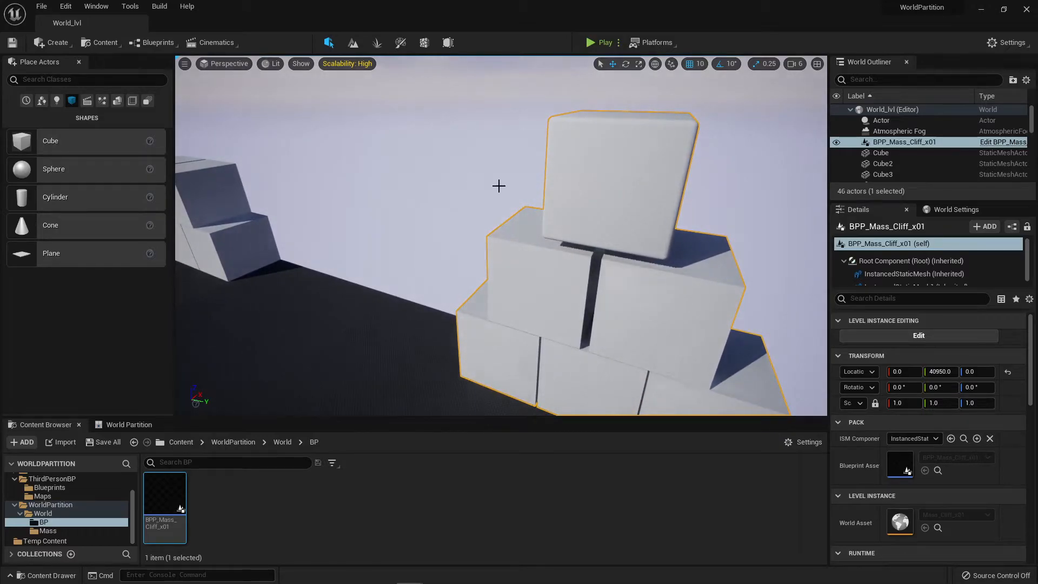
pyautogui.moveTo(664, 304); pyautogui.dragTo(659, 304, button='right')
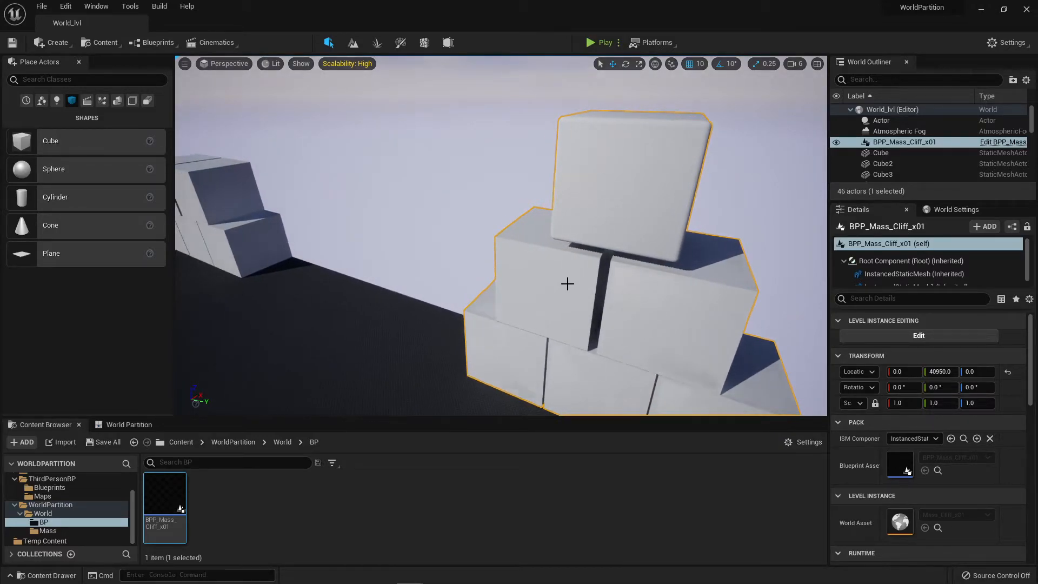
pyautogui.moveTo(624, 360); pyautogui.dragTo(624, 360, button='right')
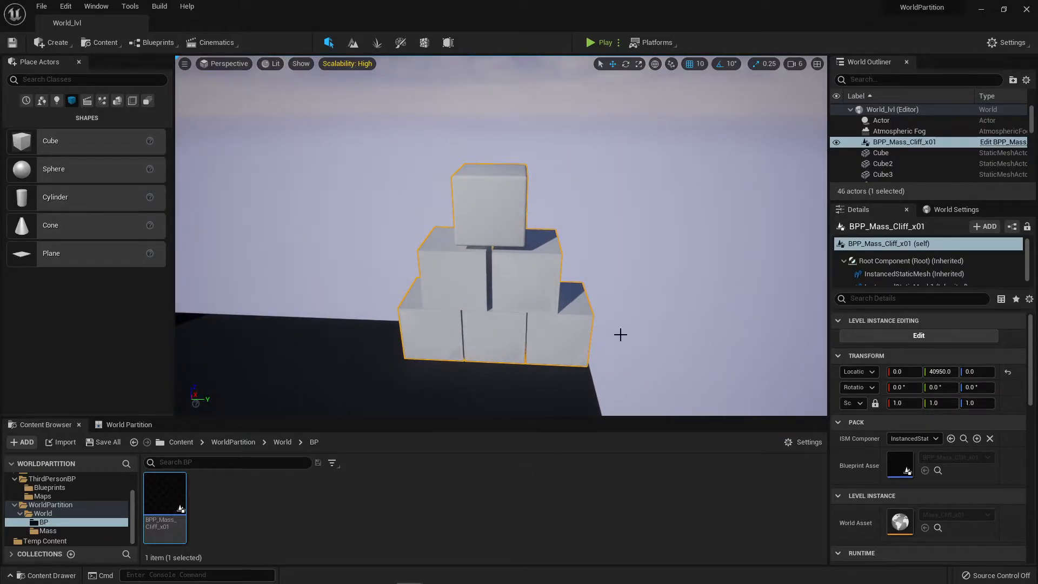
pyautogui.moveTo(633, 364); pyautogui.dragTo(633, 364, button='right')
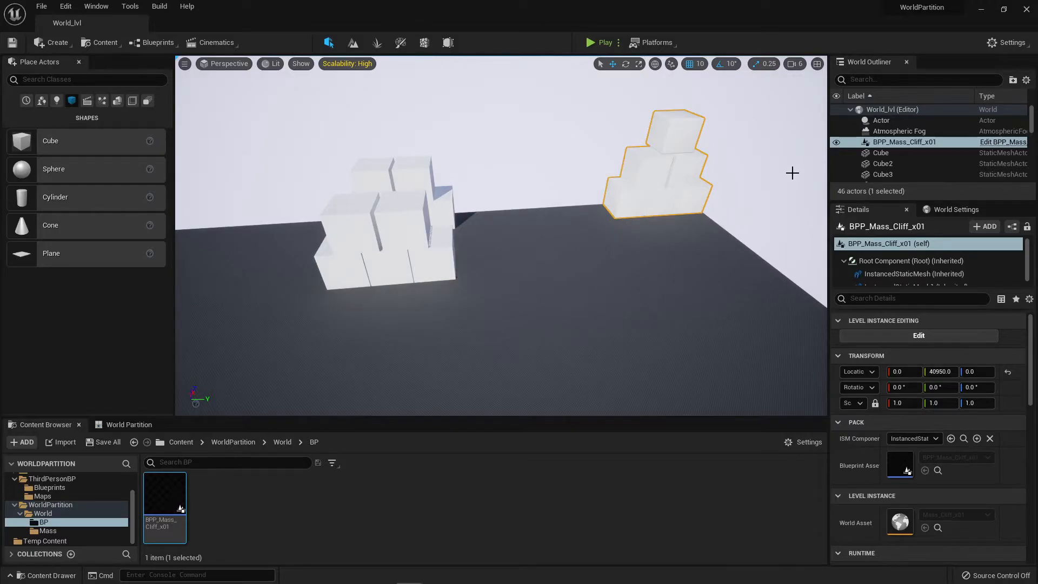
# - Dock Details and World Settings as tabs beside World Outliner and bring the selected blueprint's details to the front
pyautogui.moveTo(868, 209); pyautogui.dragTo(579, 64)
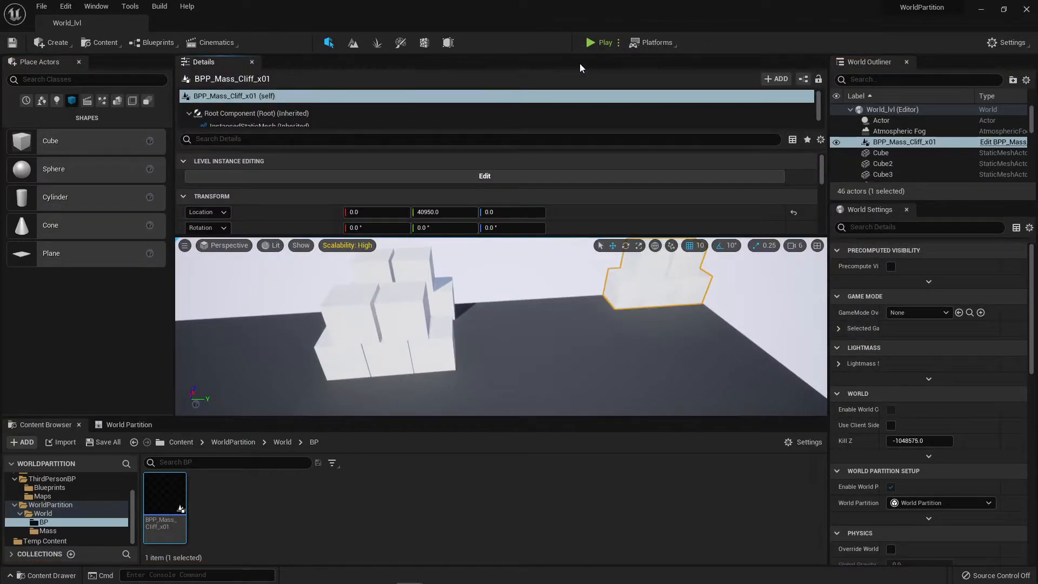
pyautogui.moveTo(209, 64); pyautogui.dragTo(935, 64)
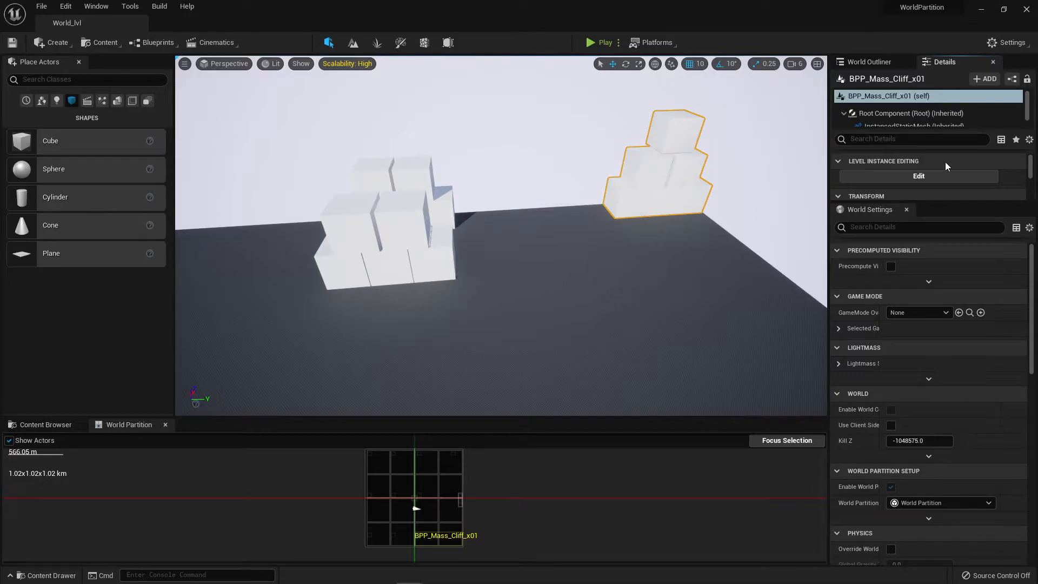
pyautogui.click(867, 66)
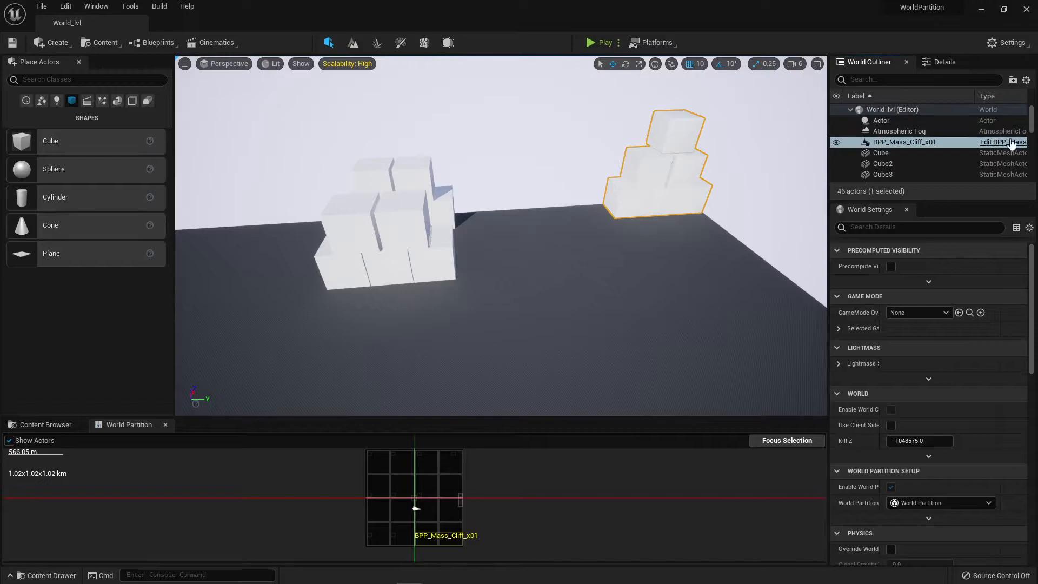
pyautogui.click(945, 61)
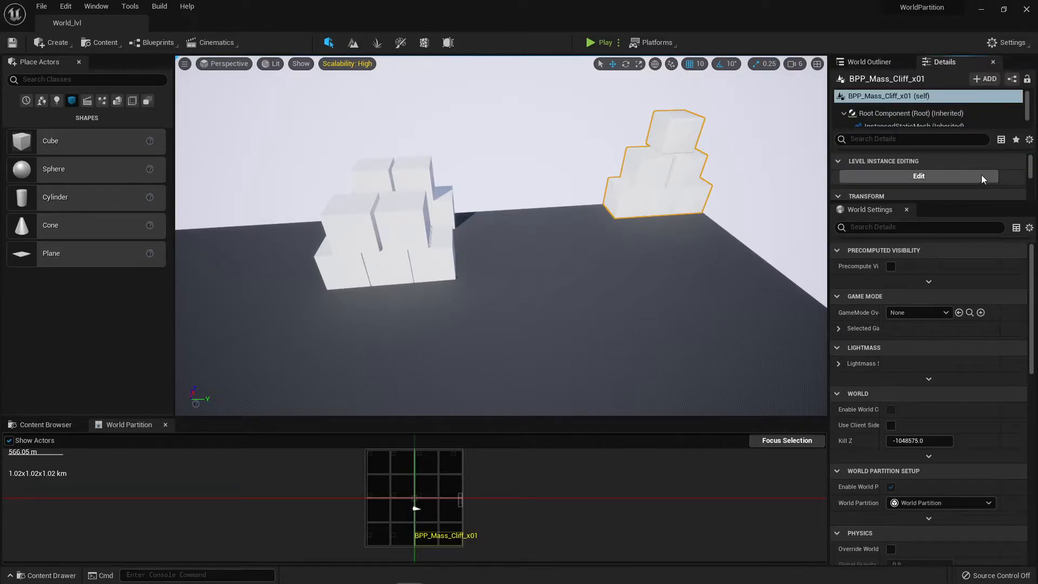
pyautogui.moveTo(888, 211); pyautogui.dragTo(1019, 67)
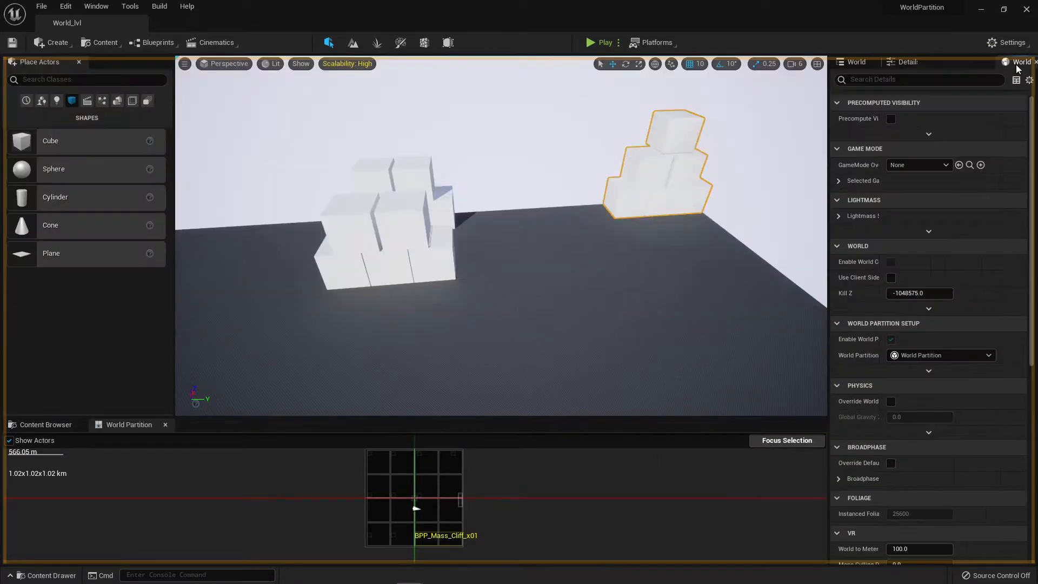
pyautogui.click(924, 61)
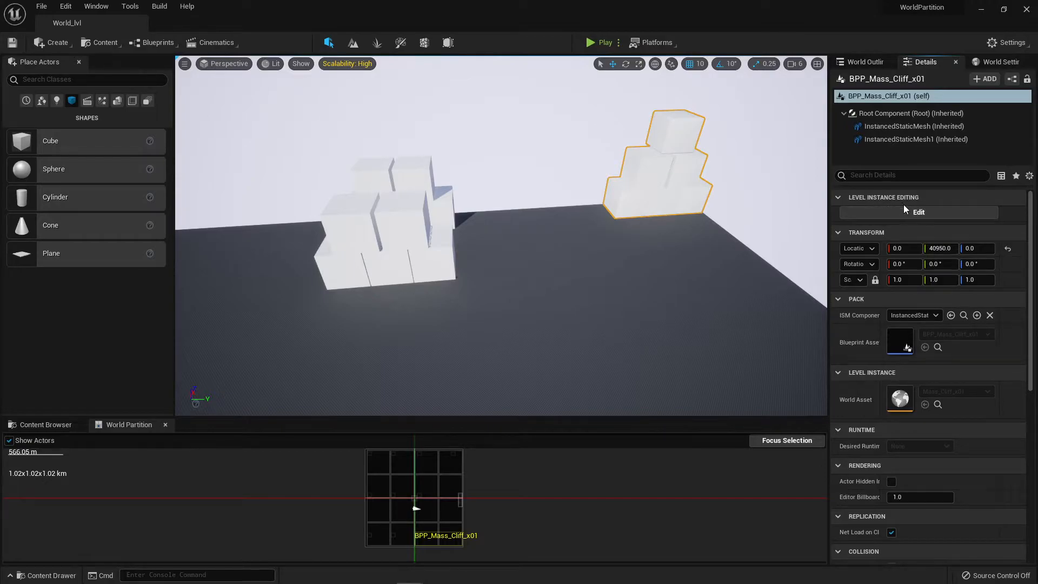
# - Start level instance editing on BPP_Mass_Cliff_x01 and select it in the World Outliner
pyautogui.click(918, 214)
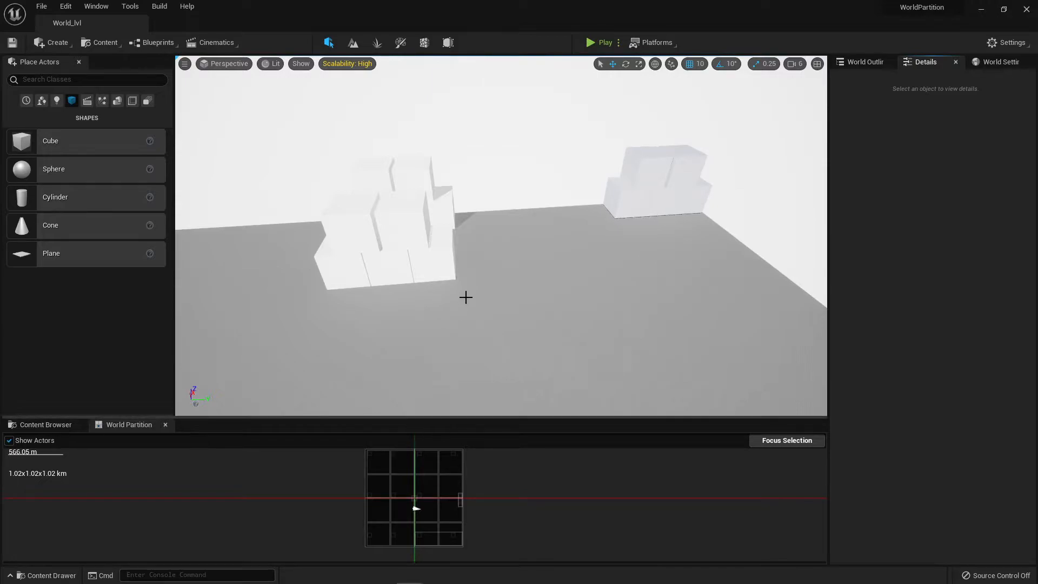
pyautogui.moveTo(583, 313); pyautogui.dragTo(633, 318, button='right')
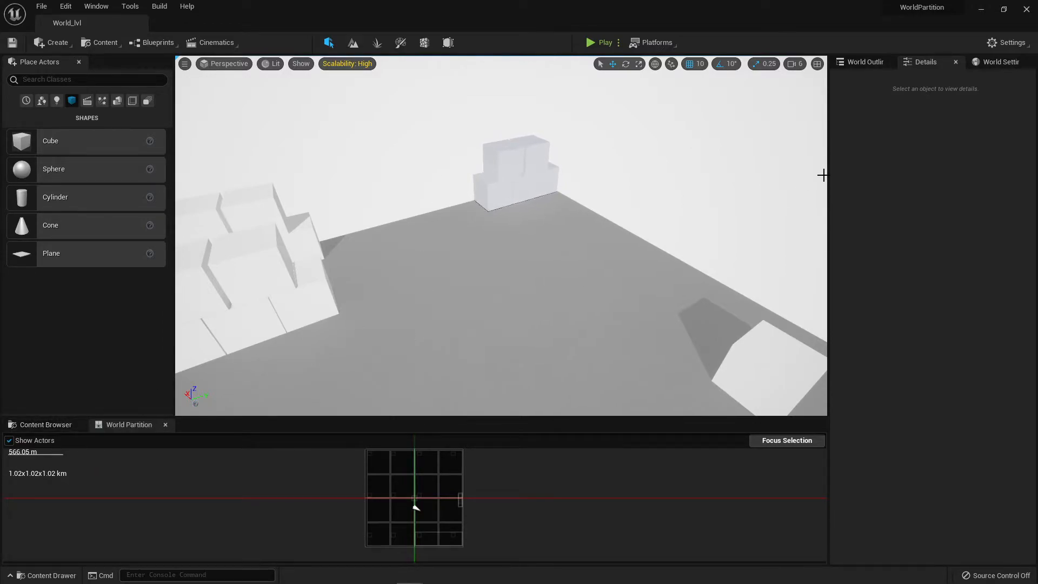
pyautogui.click(861, 62)
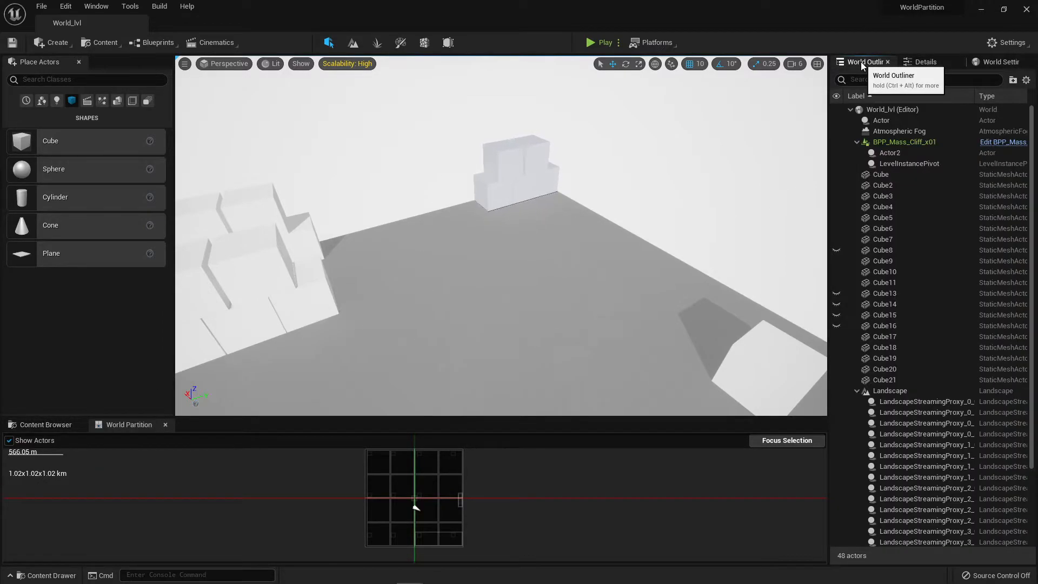
pyautogui.click(925, 143)
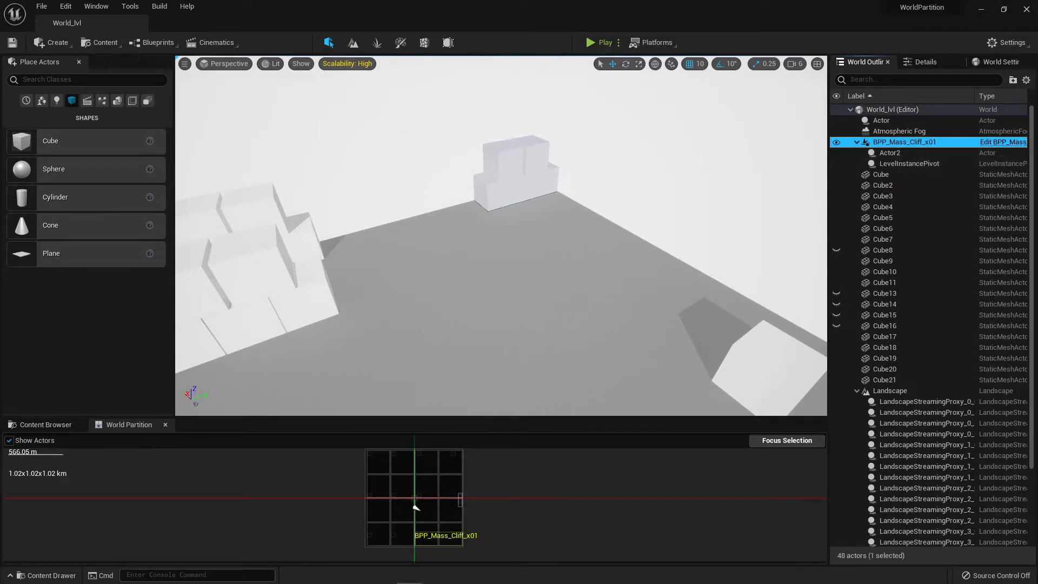
# - Select a landscape section and view its level instance Commit and Discard choices without applying either
pyautogui.click(523, 341)
pyautogui.click(615, 327)
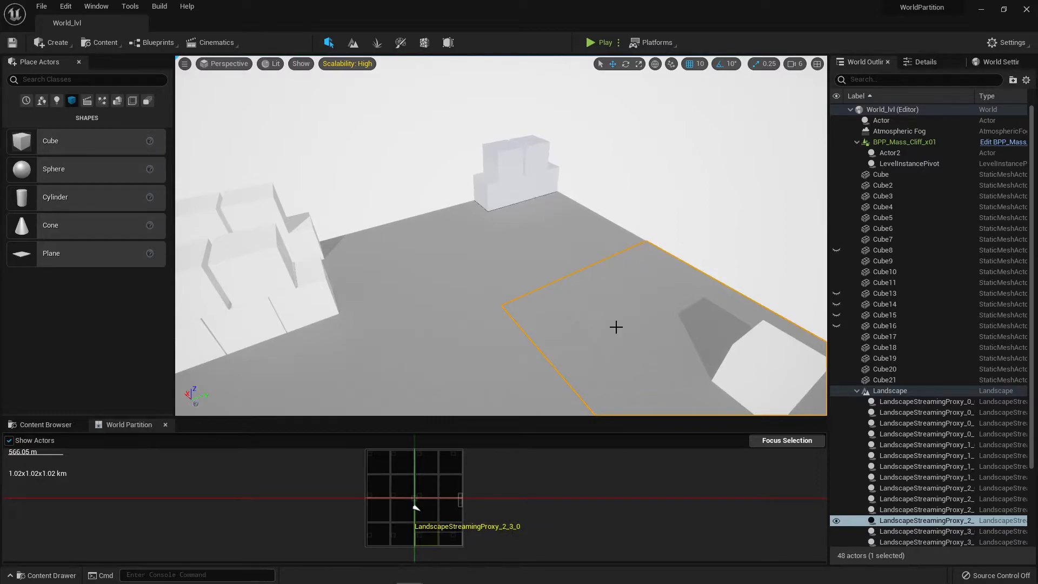
pyautogui.rightClick(616, 326)
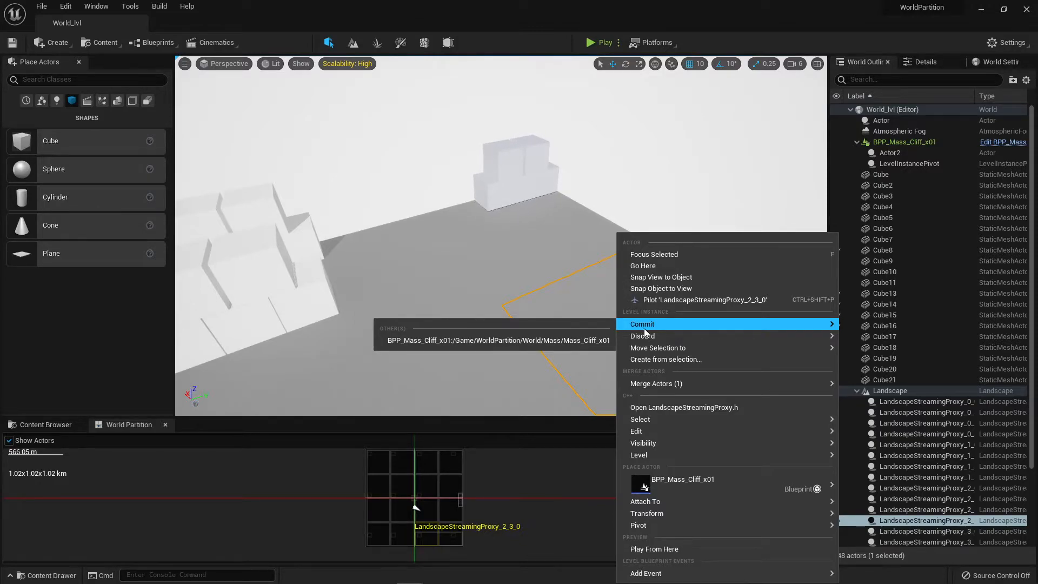
pyautogui.moveTo(657, 336)
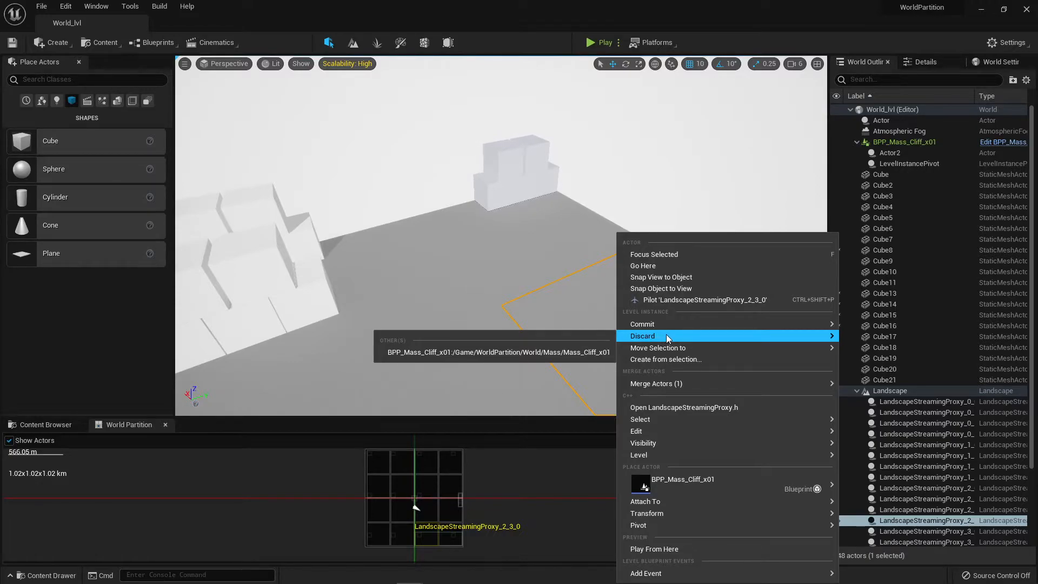
pyautogui.click(537, 447)
pyautogui.click(538, 448)
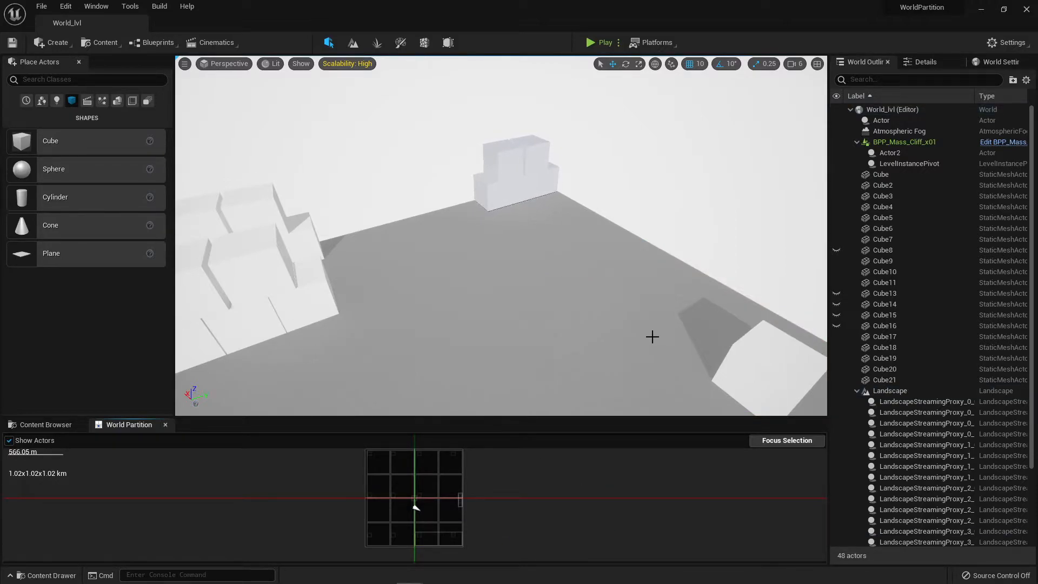
# - Open the ThirdPersonExampleMap level from ThirdPersonBP/Maps, saving all the listed modified actors of World_lvl
pyautogui.click(47, 426)
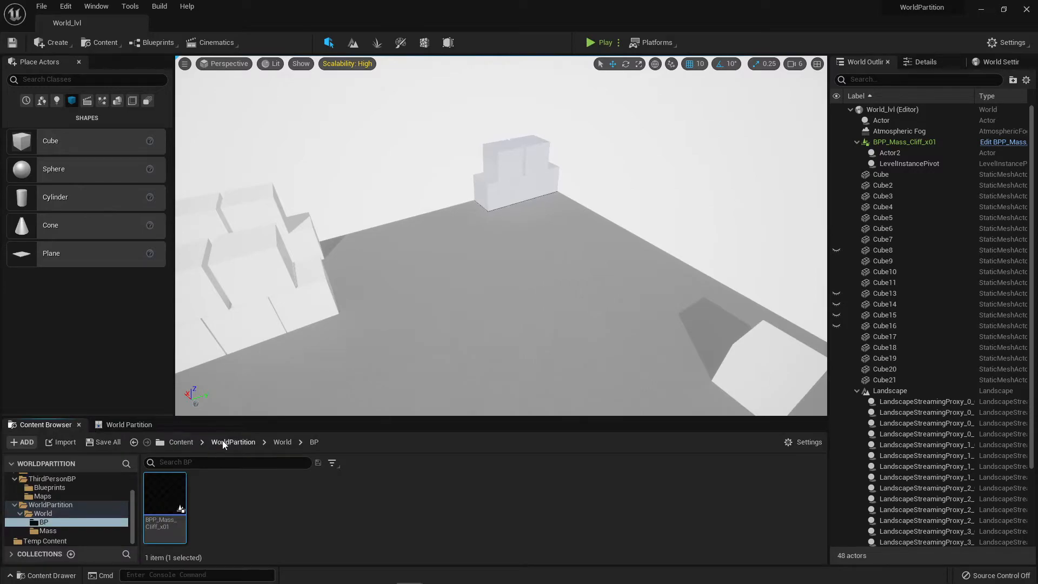
pyautogui.click(180, 444)
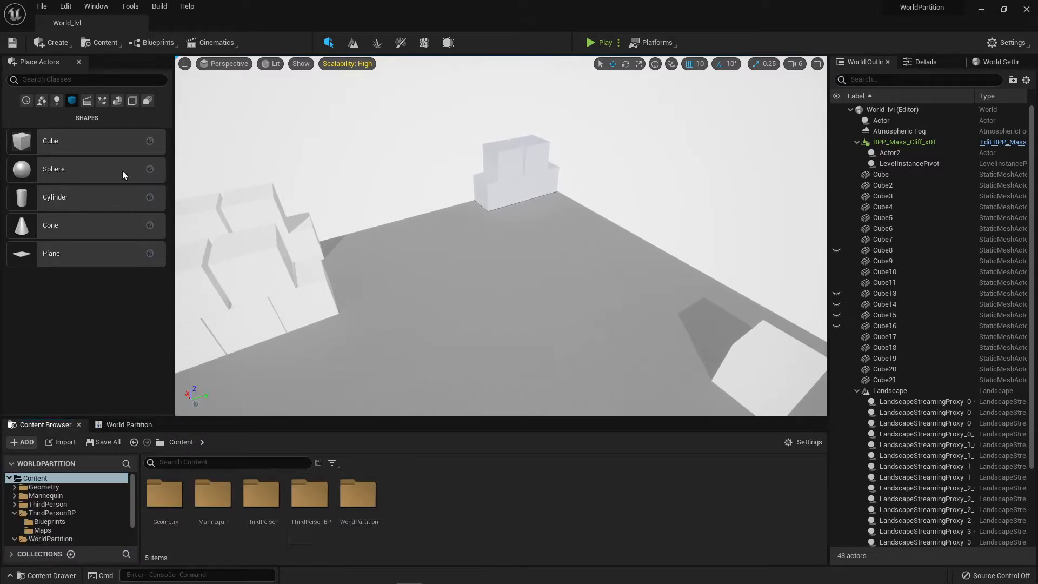
pyautogui.click(41, 6)
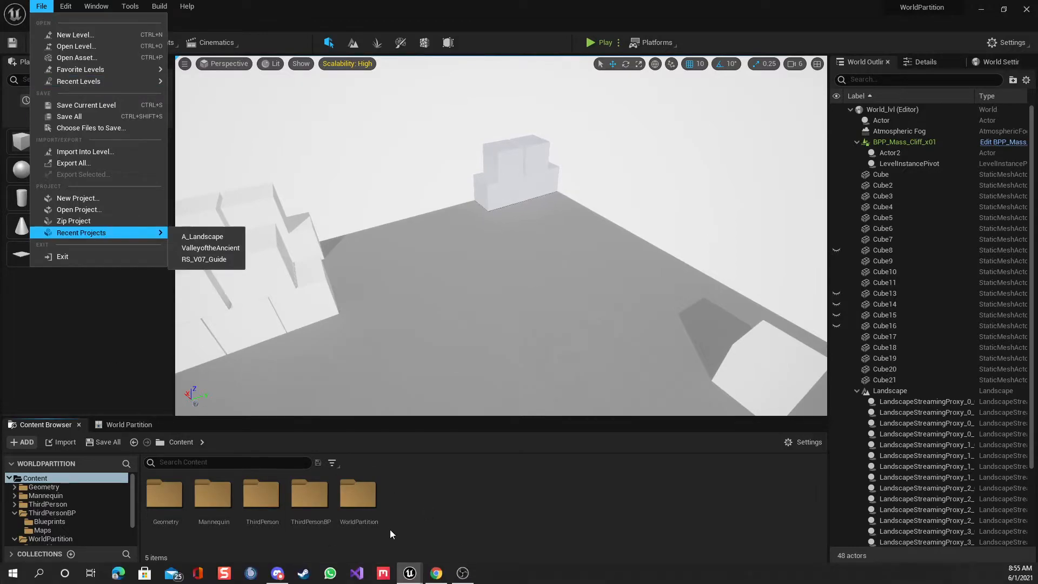
pyautogui.doubleClick(323, 497)
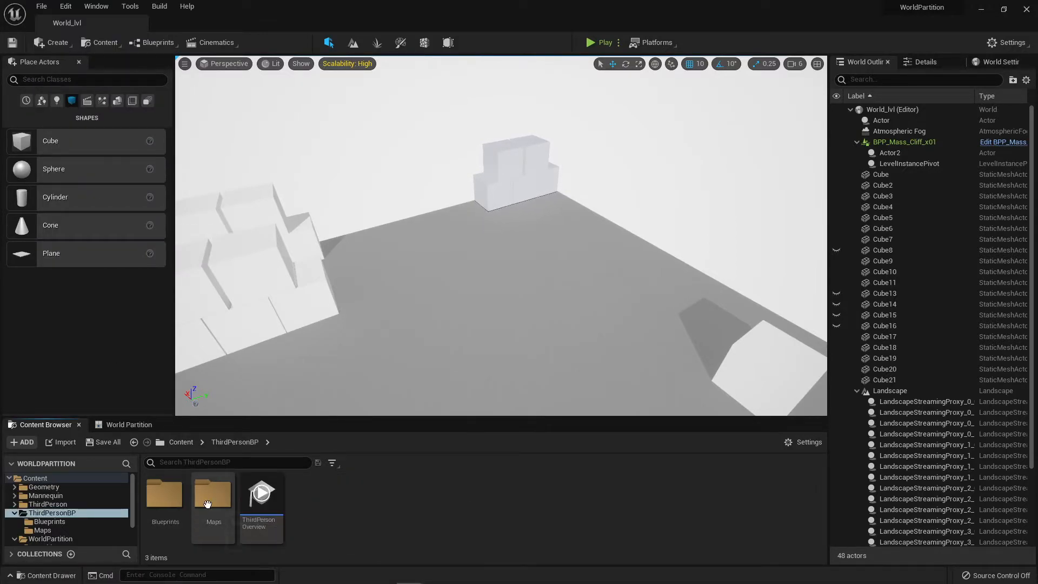
pyautogui.doubleClick(212, 494)
pyautogui.doubleClick(166, 498)
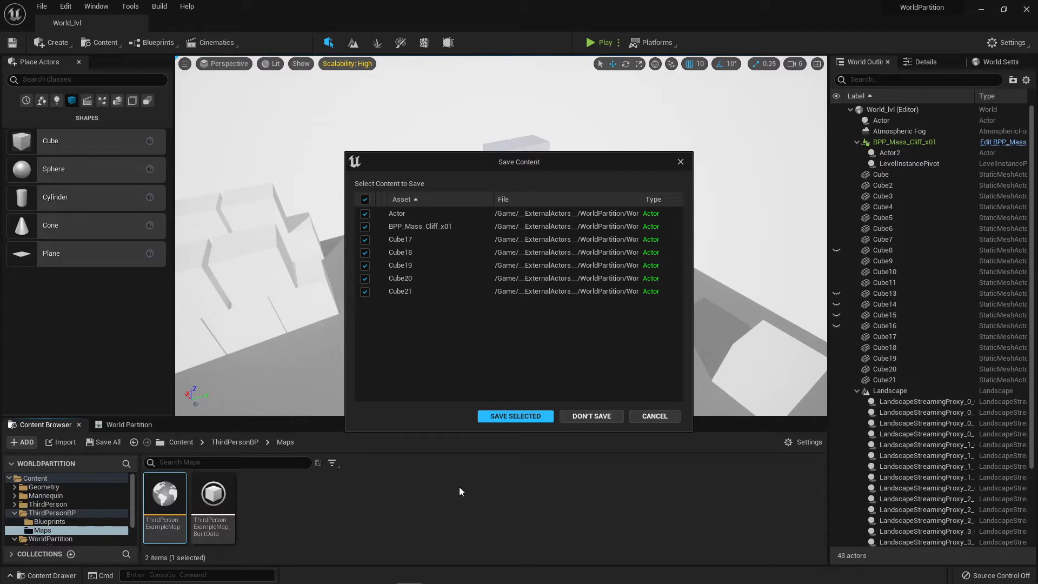
pyautogui.click(520, 414)
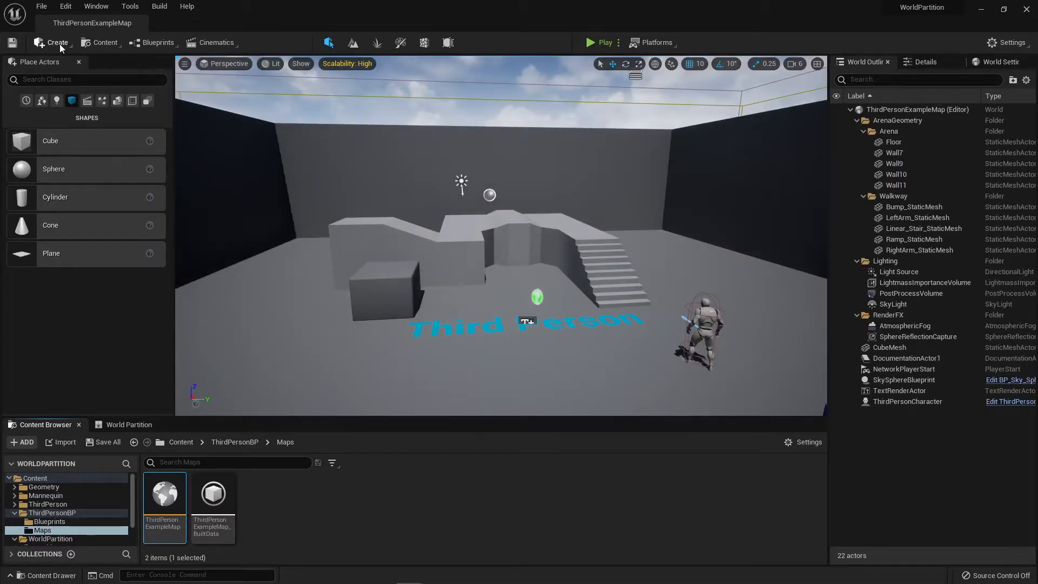
# - Reopen the recent level World_lvl and dismiss its map check message log
pyautogui.click(41, 6)
pyautogui.moveTo(119, 82)
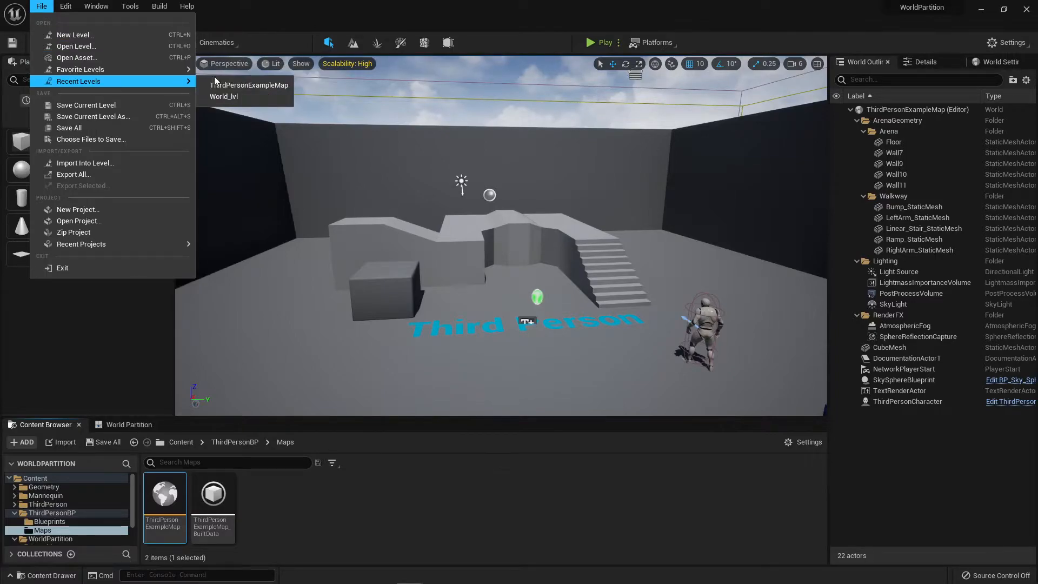
pyautogui.click(238, 98)
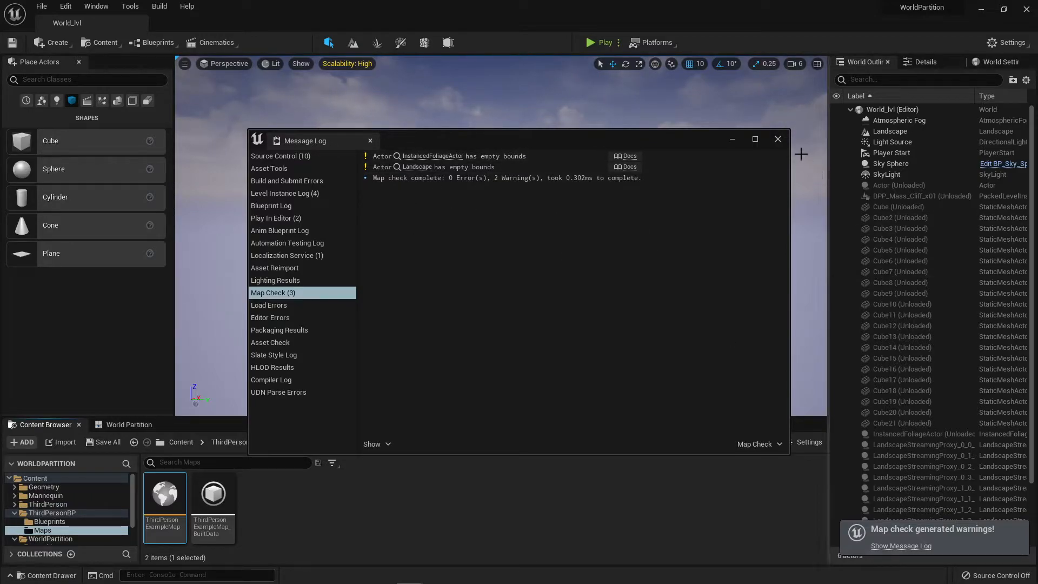
pyautogui.click(778, 138)
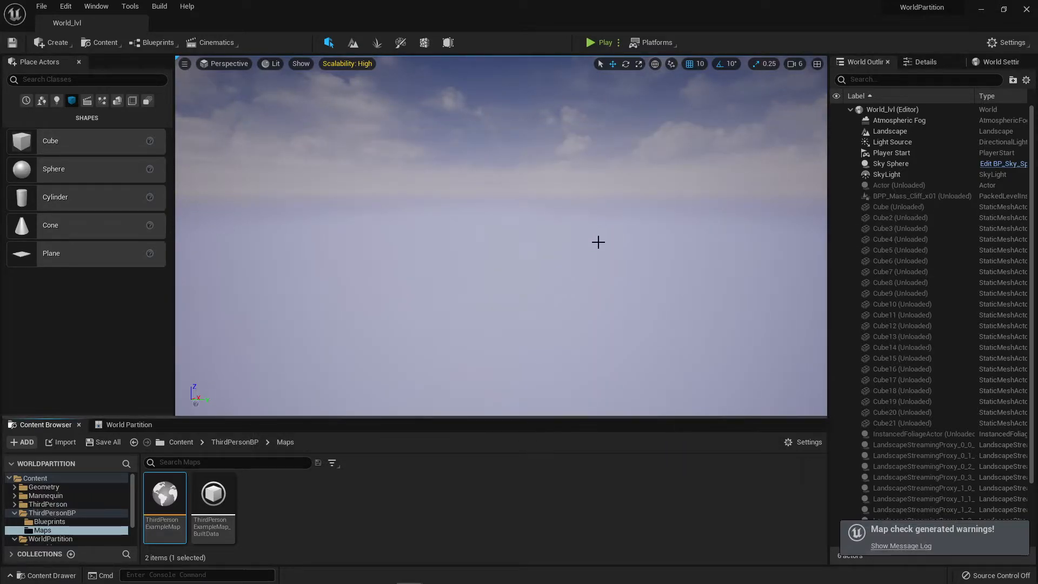
# - Select all cells of the World Partition grid and load them
pyautogui.click(134, 428)
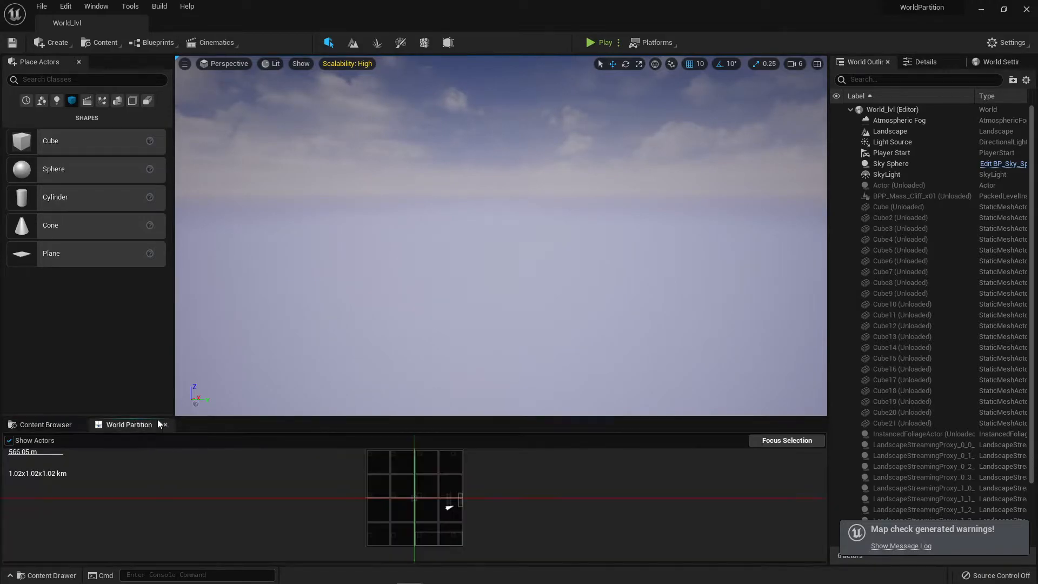
pyautogui.scroll(-3, 380, 515)
pyautogui.moveTo(355, 468); pyautogui.dragTo(440, 544)
pyautogui.rightClick(394, 511)
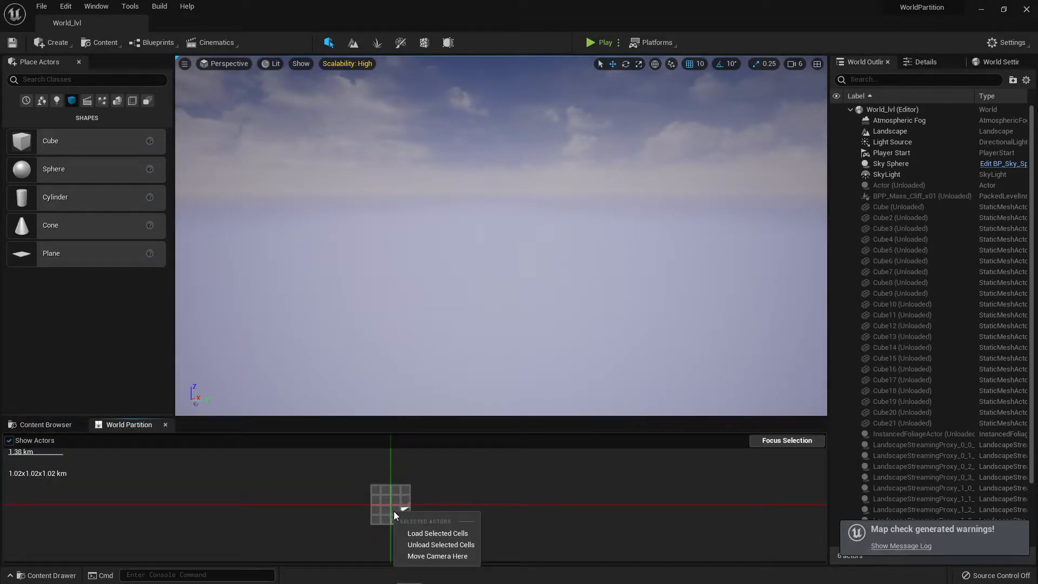
pyautogui.click(433, 533)
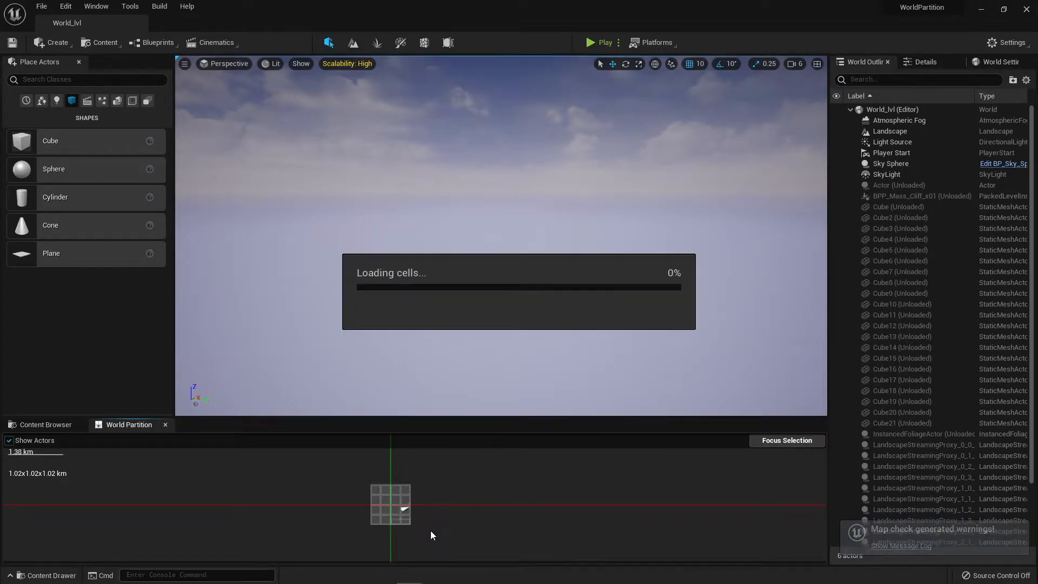
# - Select BPP_Mass_Cliff_x01 in the World Outliner and view the cube stacks on the loaded landscape up close
pyautogui.moveTo(695, 299); pyautogui.dragTo(1002, 346, button='right')
pyautogui.press('s')
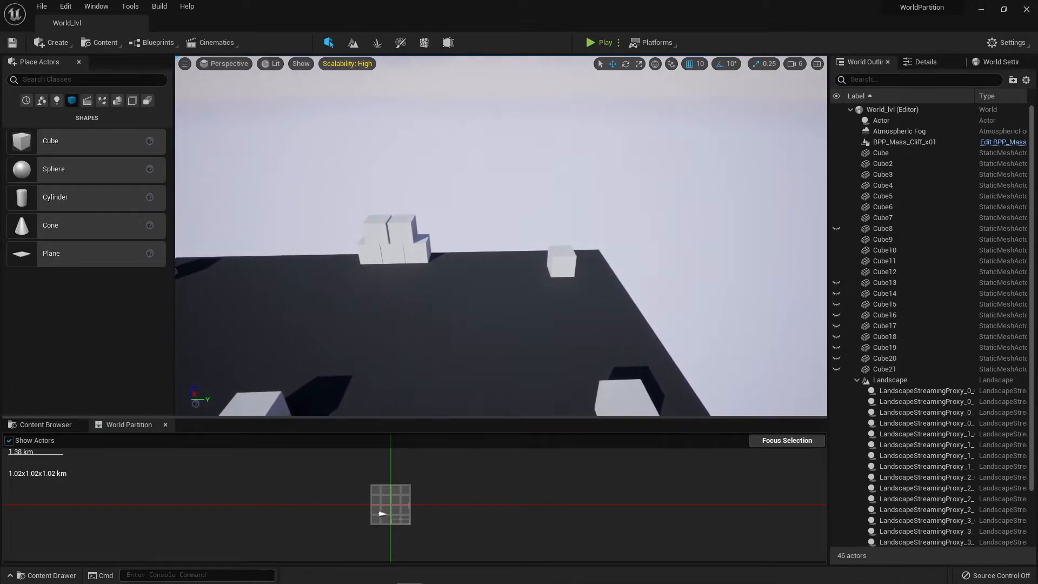
pyautogui.click(907, 143)
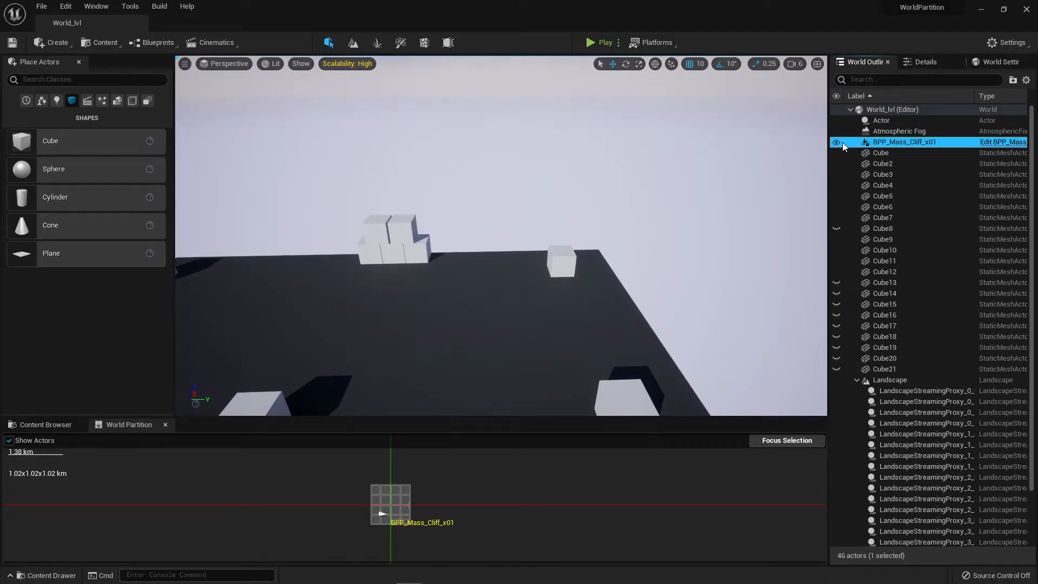
pyautogui.moveTo(501, 236); pyautogui.dragTo(501, 236, button='right')
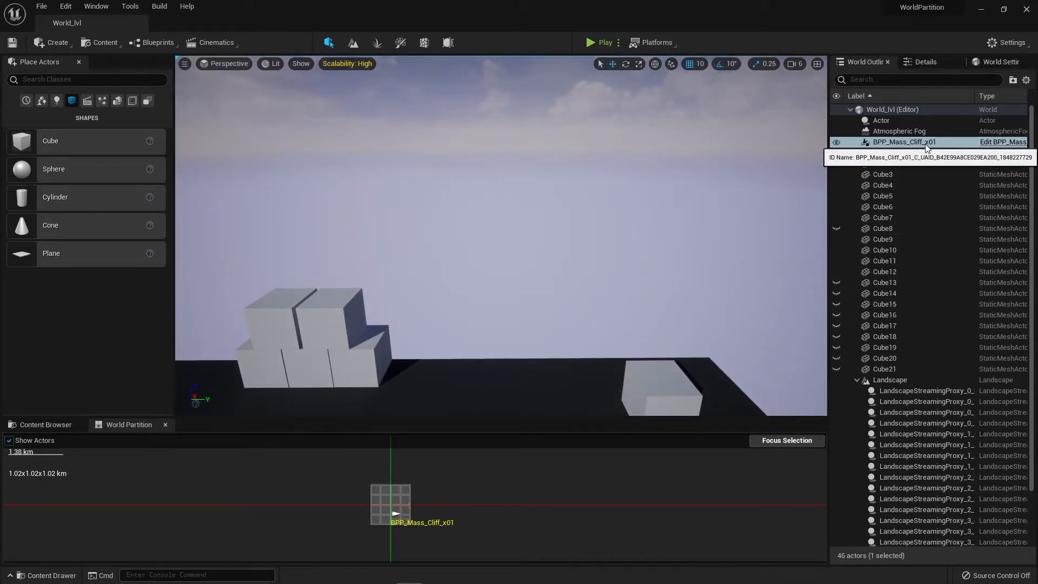
# - Look through the actor list in the World Outliner and collapse the Landscape group's streaming proxies
pyautogui.scroll(-3, 948, 281)
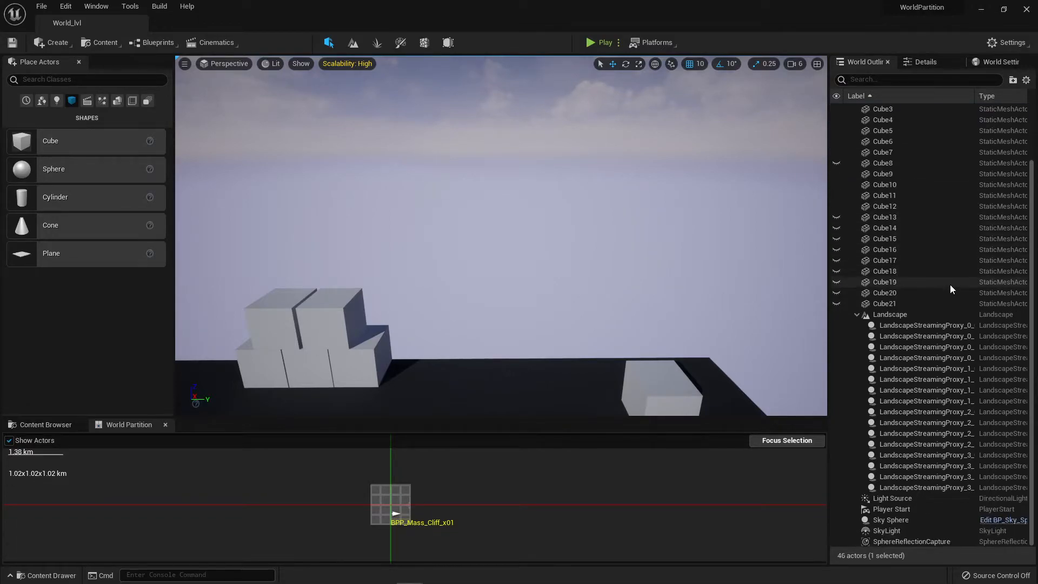
pyautogui.scroll(3, 908, 384)
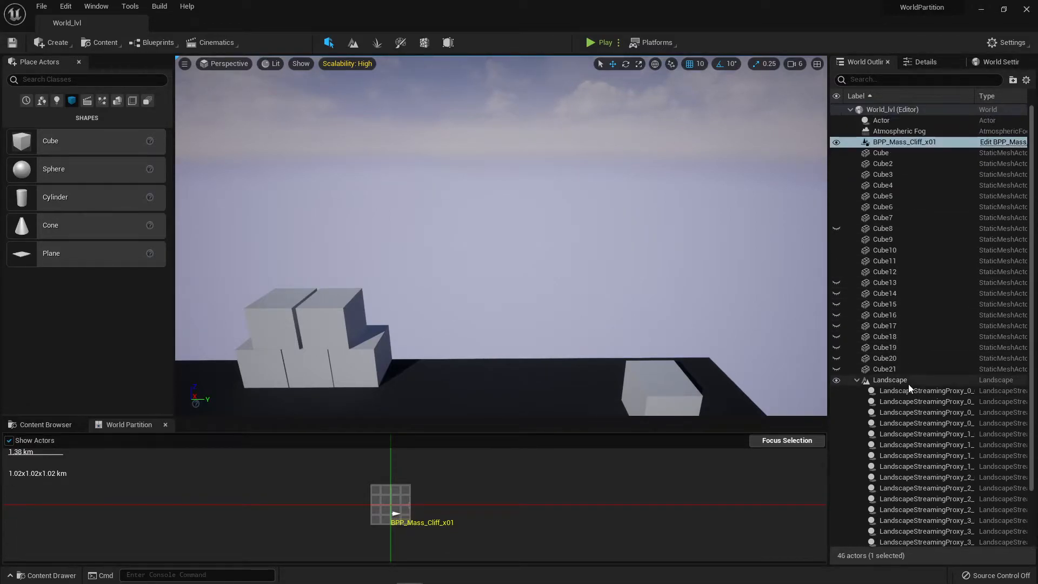
pyautogui.click(856, 380)
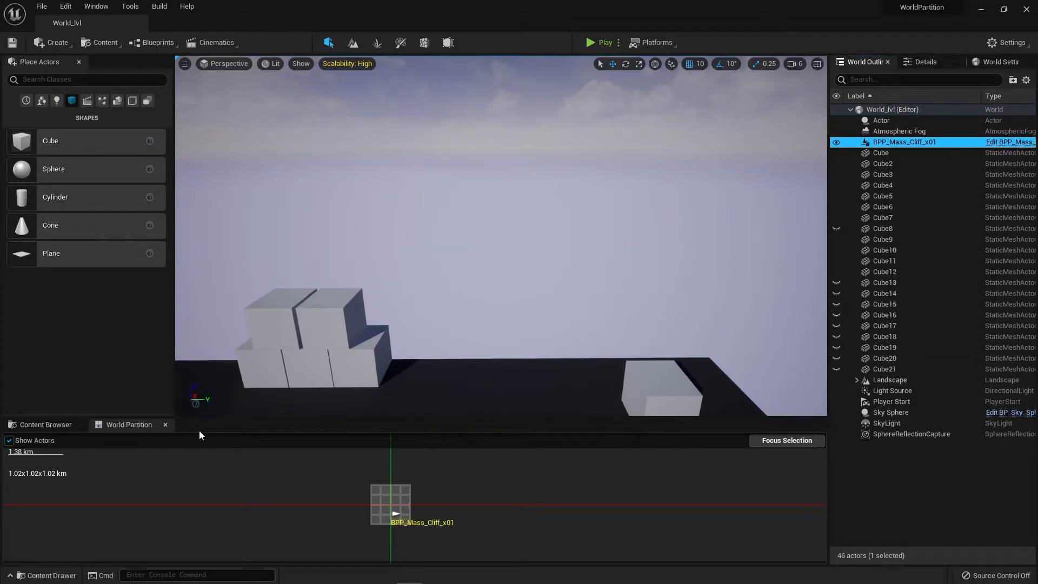
# - Examine the world partition grid around the BPP_Mass_Cliff_x01 actor and the cubes placed on the landscape
pyautogui.scroll(5, 362, 534)
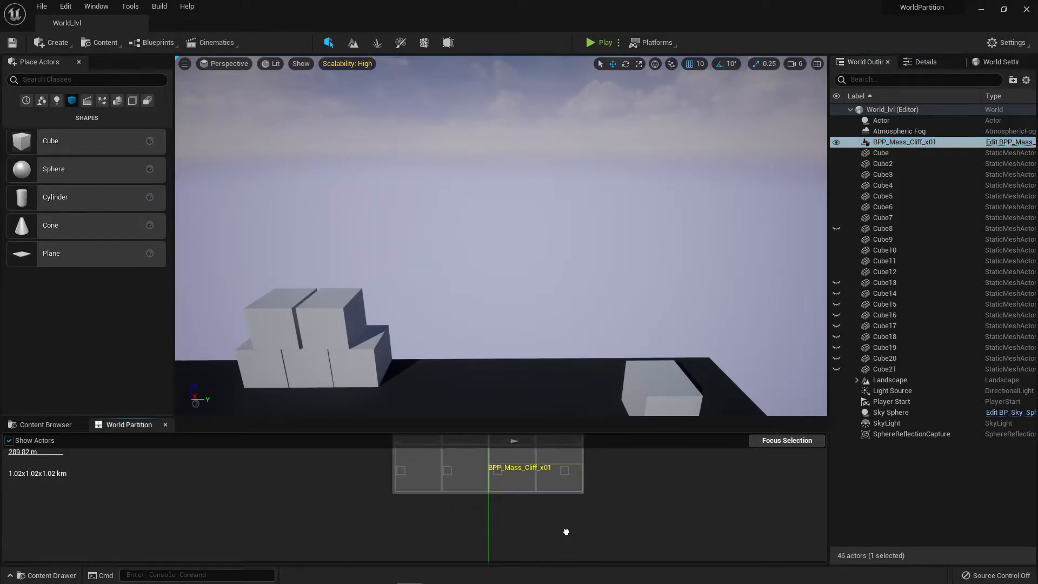
pyautogui.scroll(-2, 560, 498)
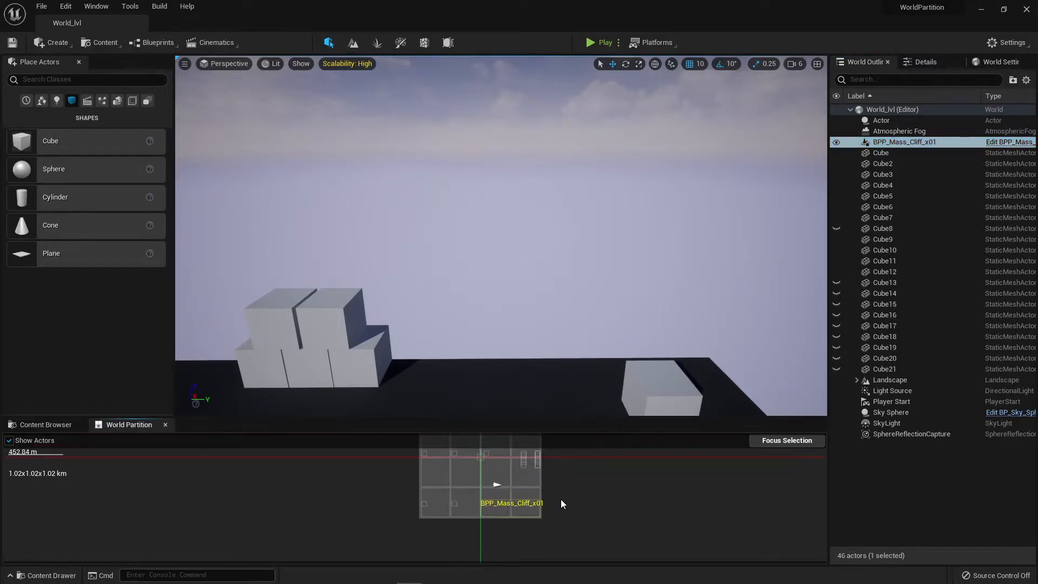
pyautogui.moveTo(568, 508); pyautogui.dragTo(527, 522, button='right')
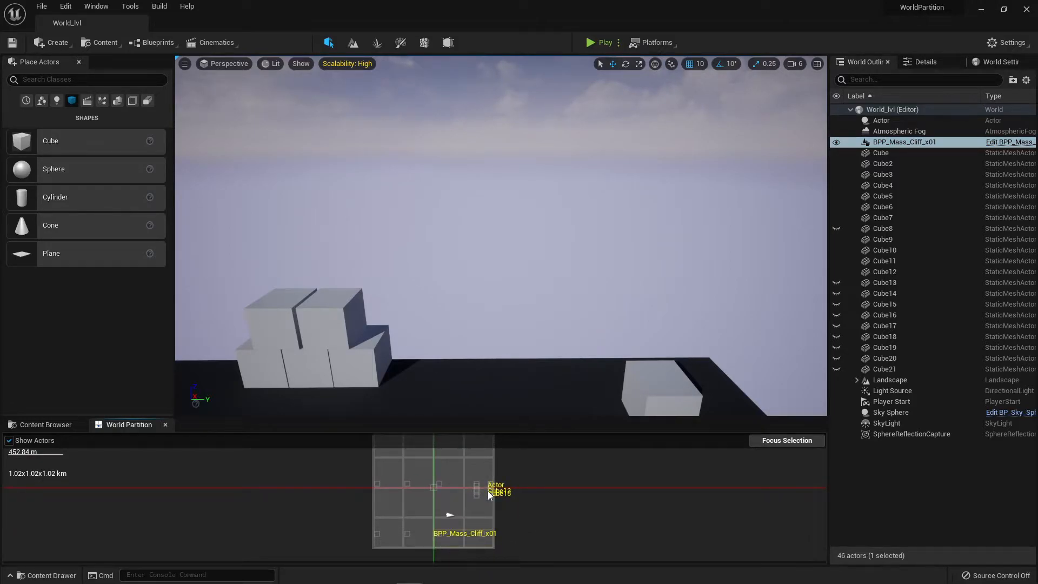
pyautogui.scroll(3, 485, 495)
pyautogui.scroll(1, 486, 495)
pyautogui.moveTo(505, 335); pyautogui.dragTo(549, 238, button='right')
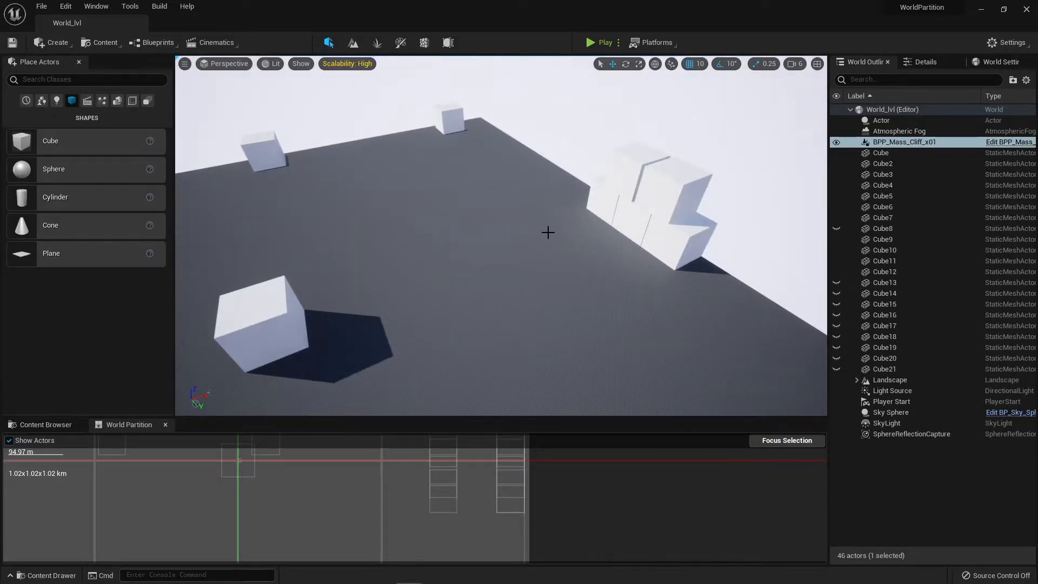
pyautogui.moveTo(540, 324); pyautogui.dragTo(605, 324, button='right')
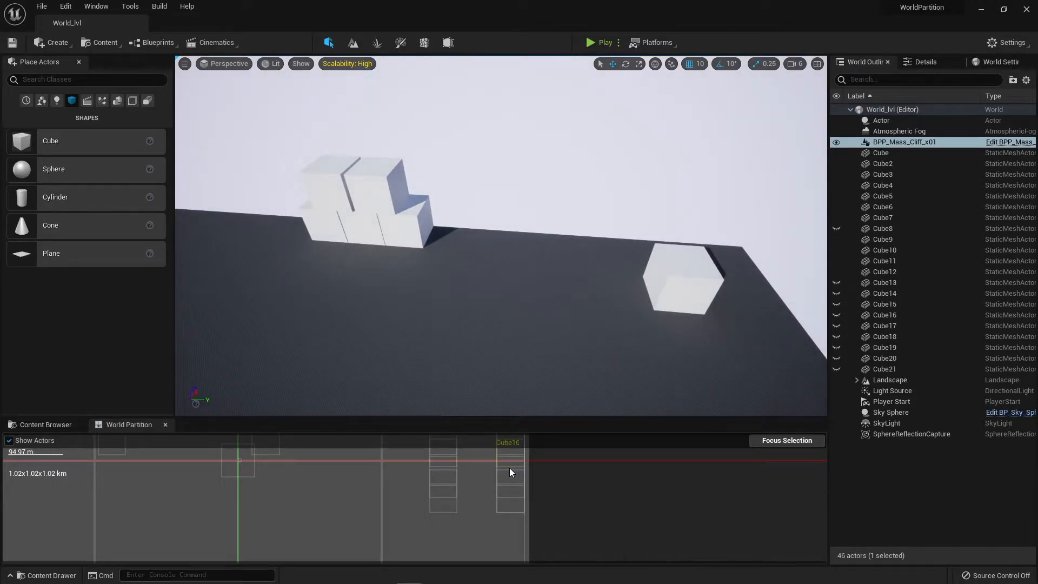
# - Toggle the visibility of BPP_Mass_Cliff_x01 off and on, and show its properties in a widened details area
pyautogui.click(837, 141)
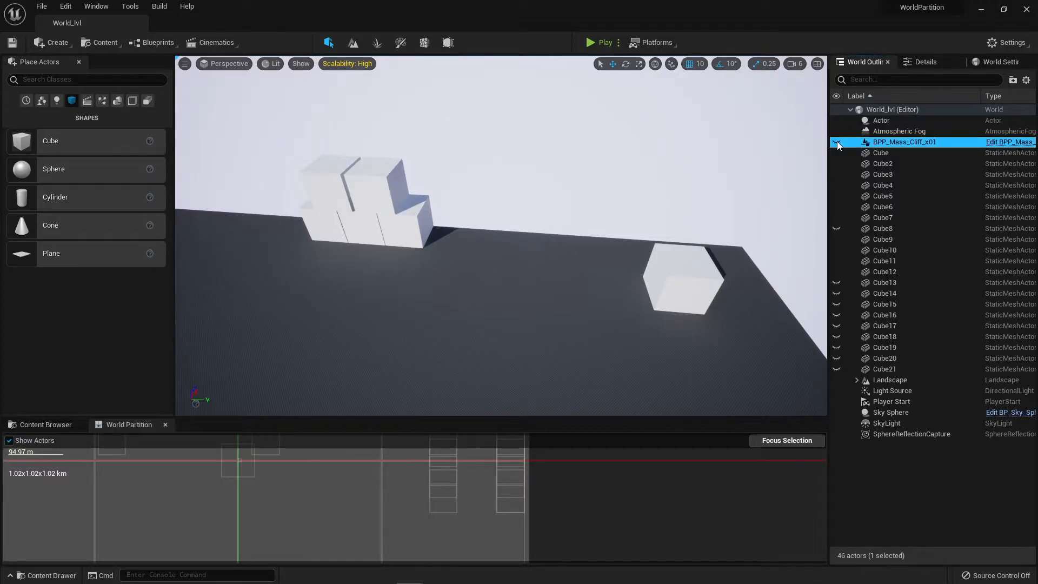
pyautogui.click(837, 141)
pyautogui.click(906, 144)
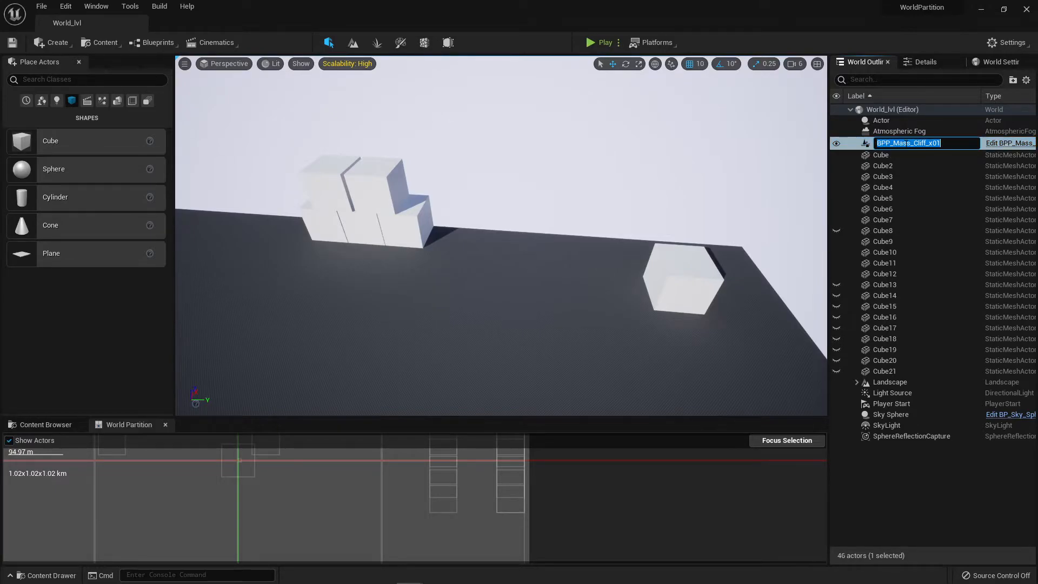
pyautogui.click(925, 62)
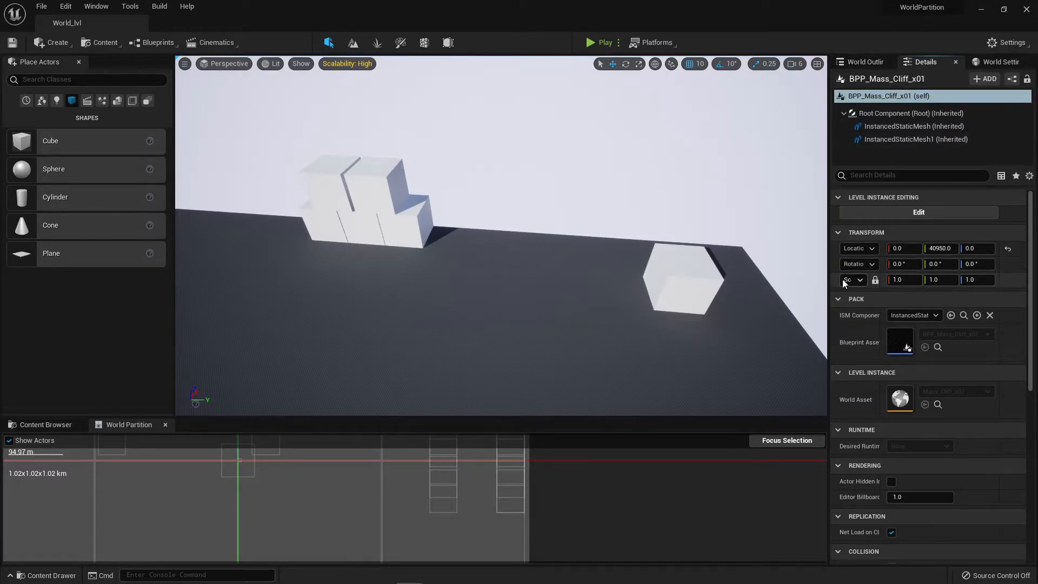
pyautogui.moveTo(827, 293); pyautogui.dragTo(539, 307)
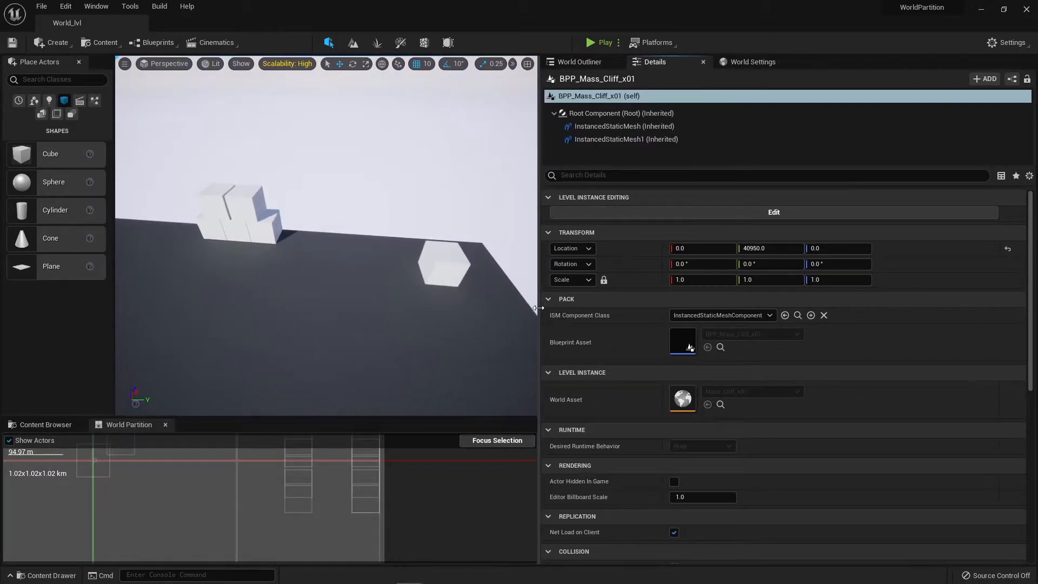
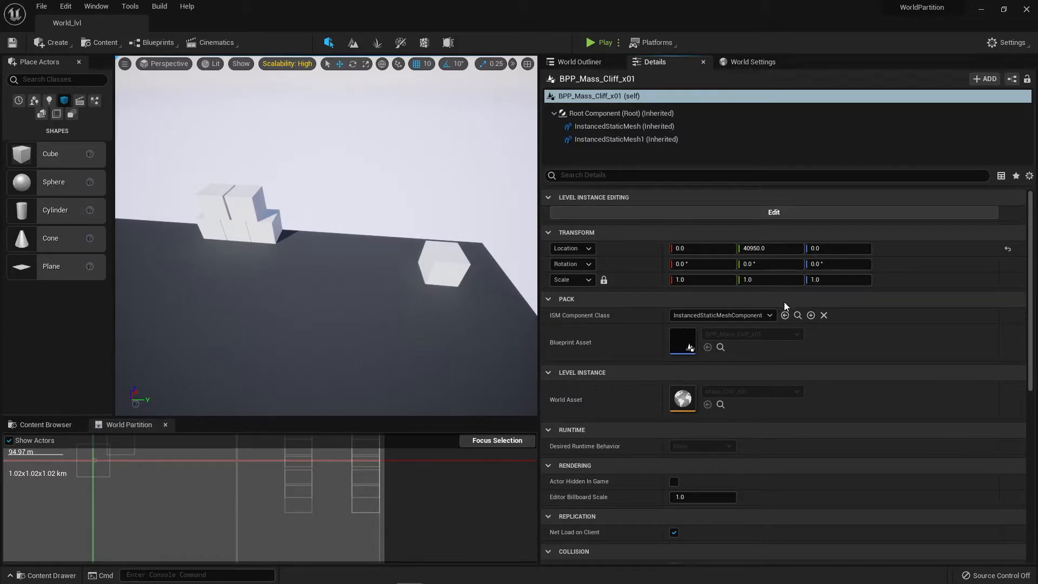
# - Set the World Partition grid placement of BPP_Mass_Cliff_x01 to Always Loaded
pyautogui.scroll(-3, 785, 308)
pyautogui.scroll(-3, 788, 315)
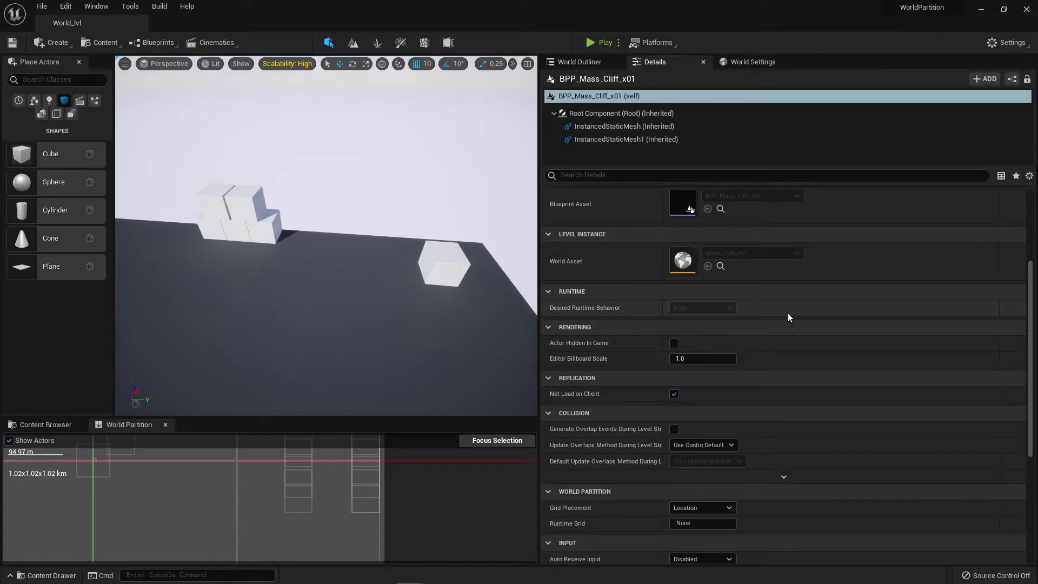
pyautogui.scroll(-3, 787, 313)
pyautogui.click(726, 458)
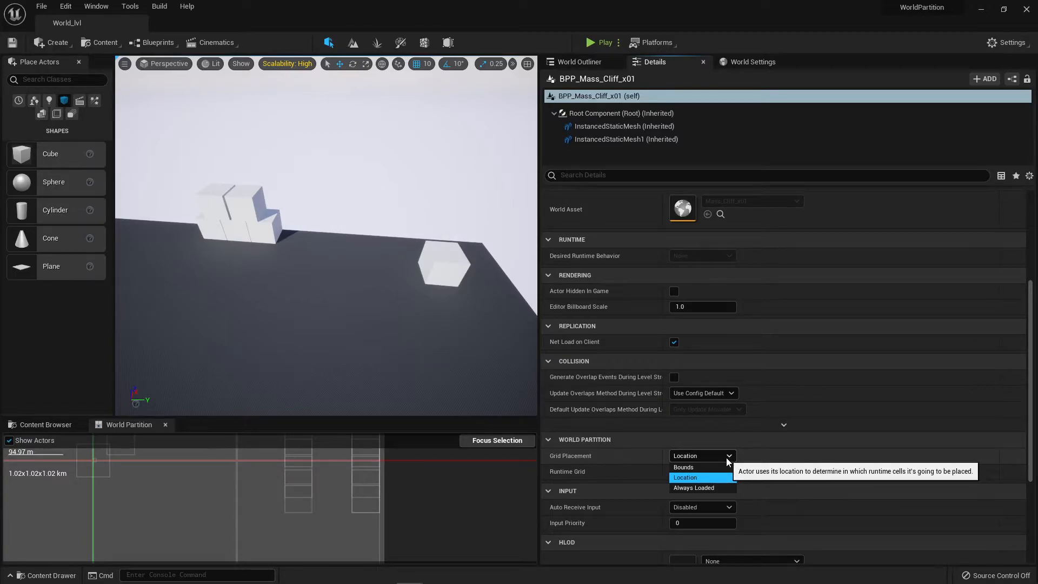
pyautogui.click(710, 489)
pyautogui.click(710, 488)
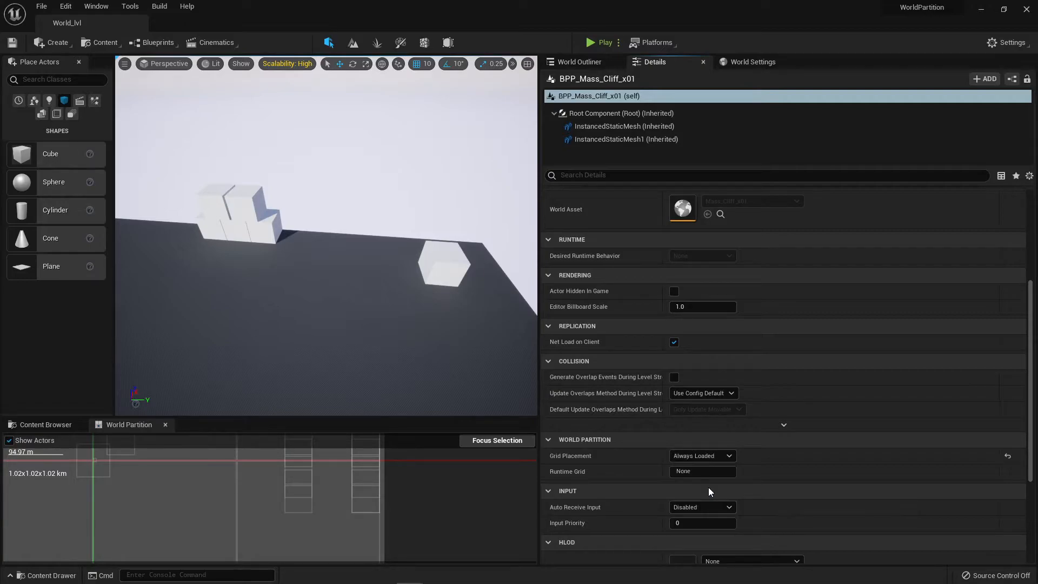
pyautogui.moveTo(471, 368); pyautogui.dragTo(81, 366, button='right')
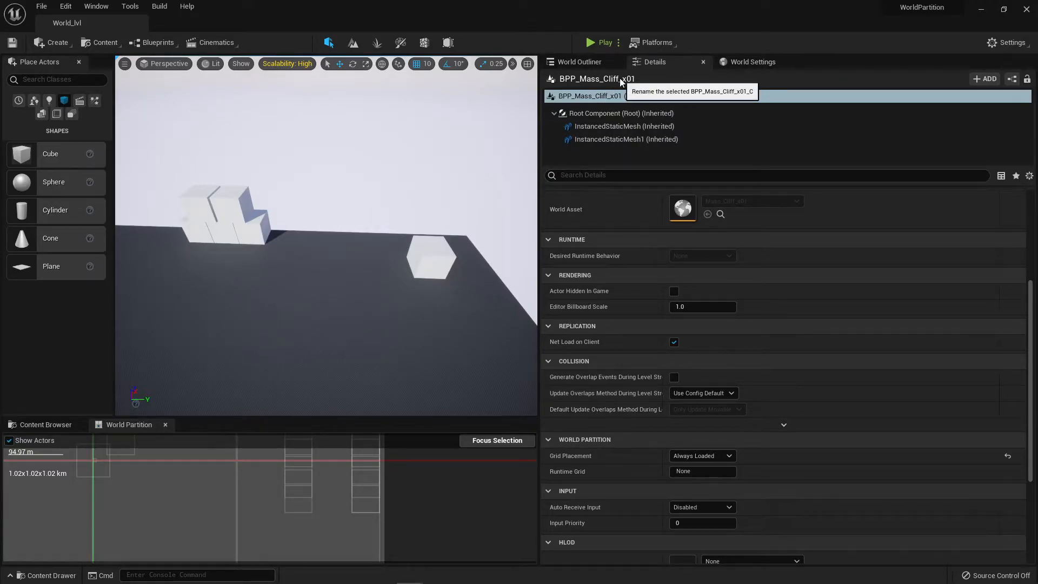
# - Try the Bounds grid placement on BPP_Mass_Cliff_x01, and set it back to Location
pyautogui.click(721, 453)
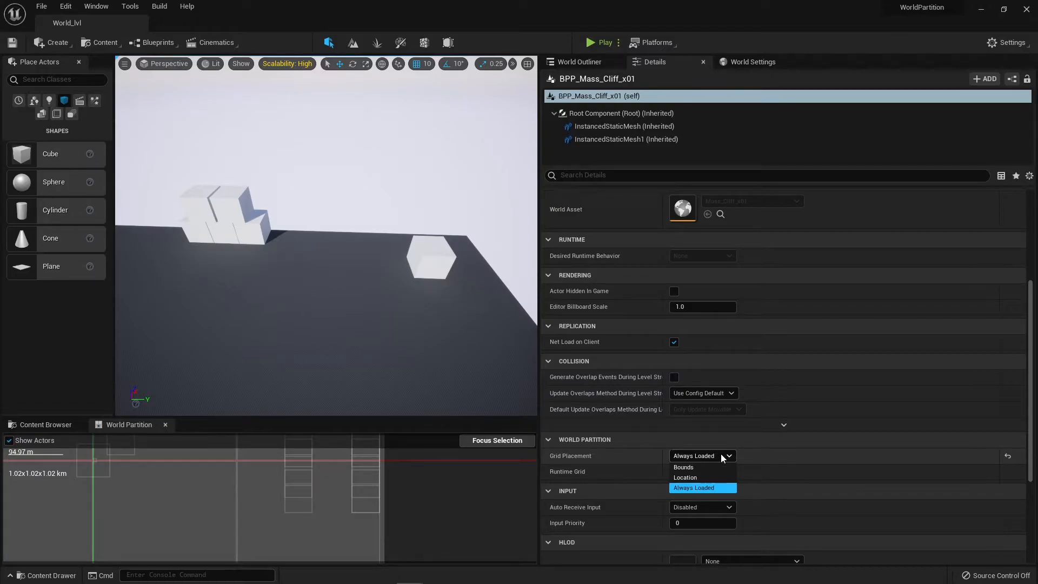
pyautogui.click(712, 468)
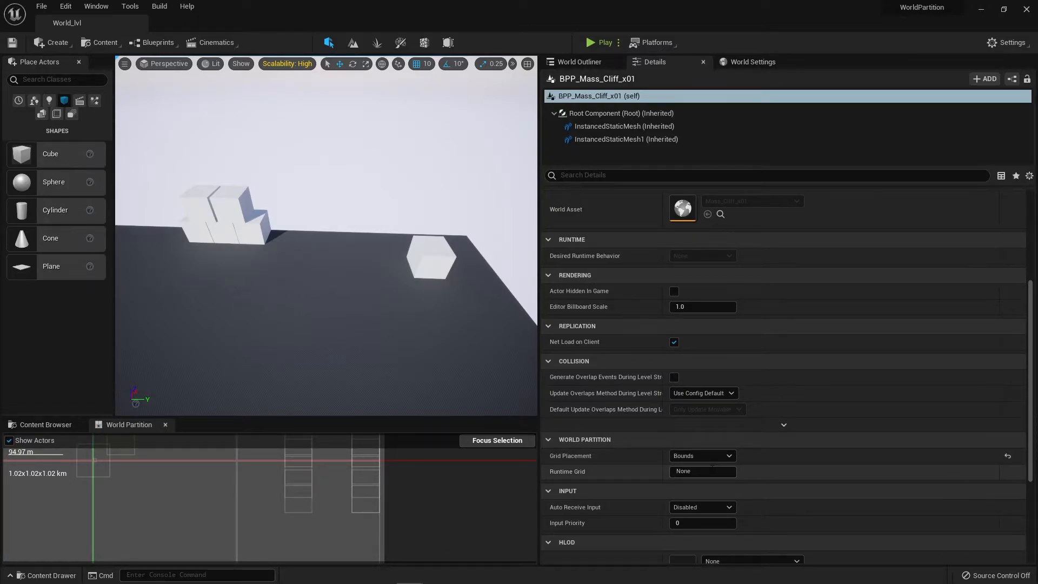
pyautogui.click(711, 457)
pyautogui.click(709, 478)
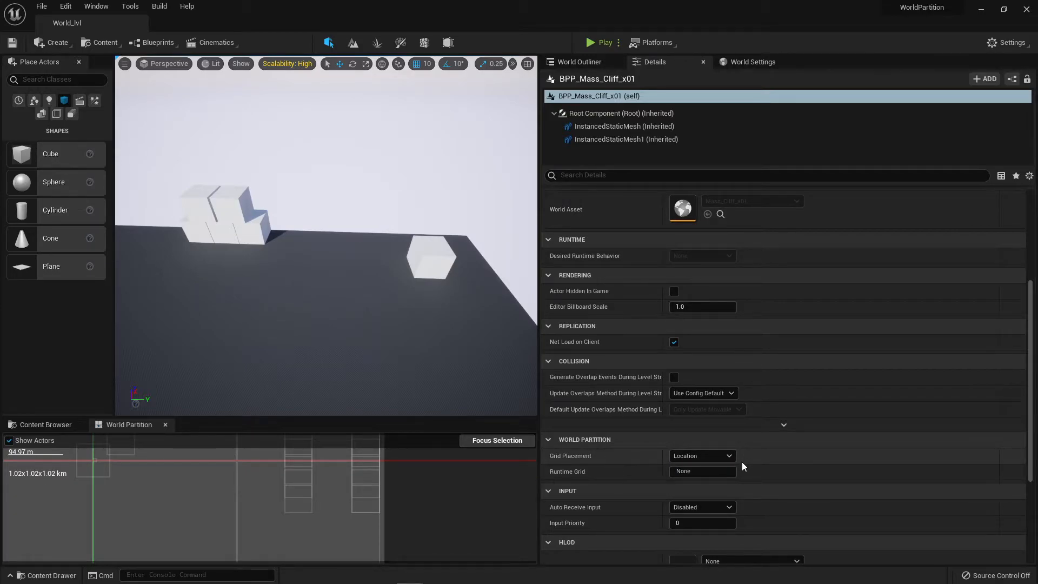
# - Add an empty data layer entry to BPP_Mass_Cliff_x01, check the layers available for it, and clear the entry again
pyautogui.scroll(-2, 741, 462)
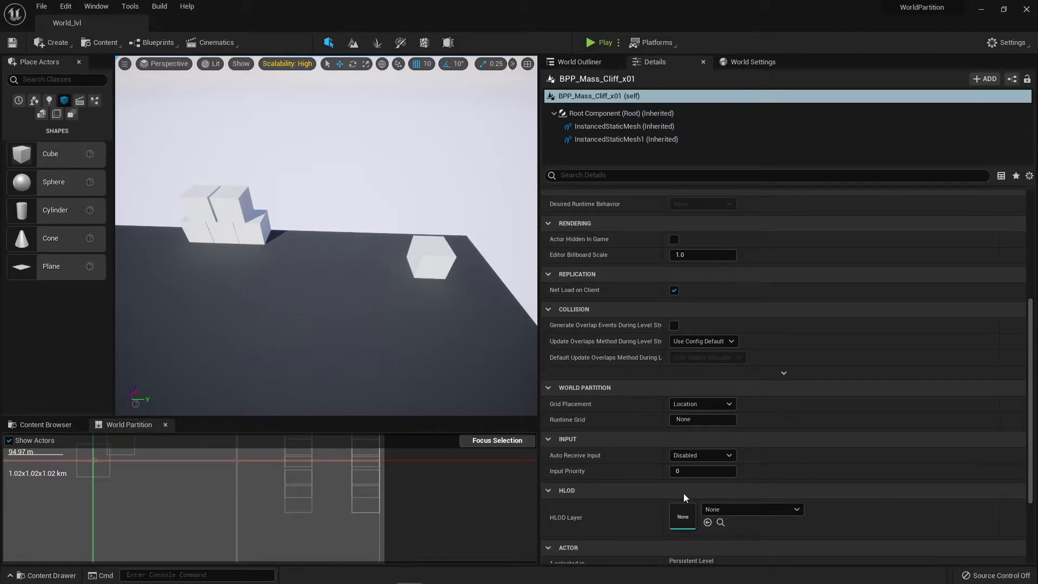
pyautogui.scroll(-4, 684, 493)
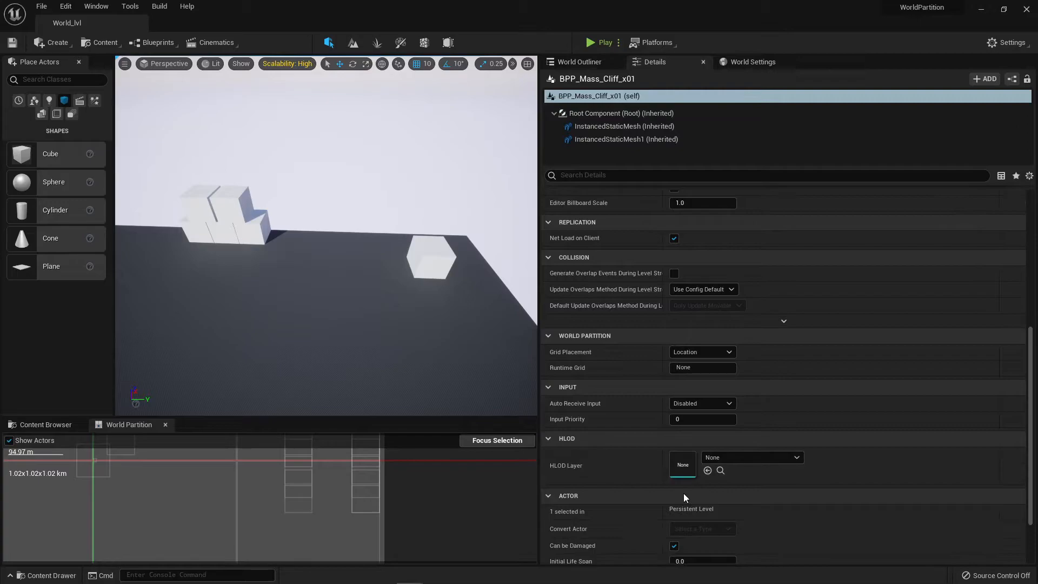
pyautogui.scroll(-1, 683, 493)
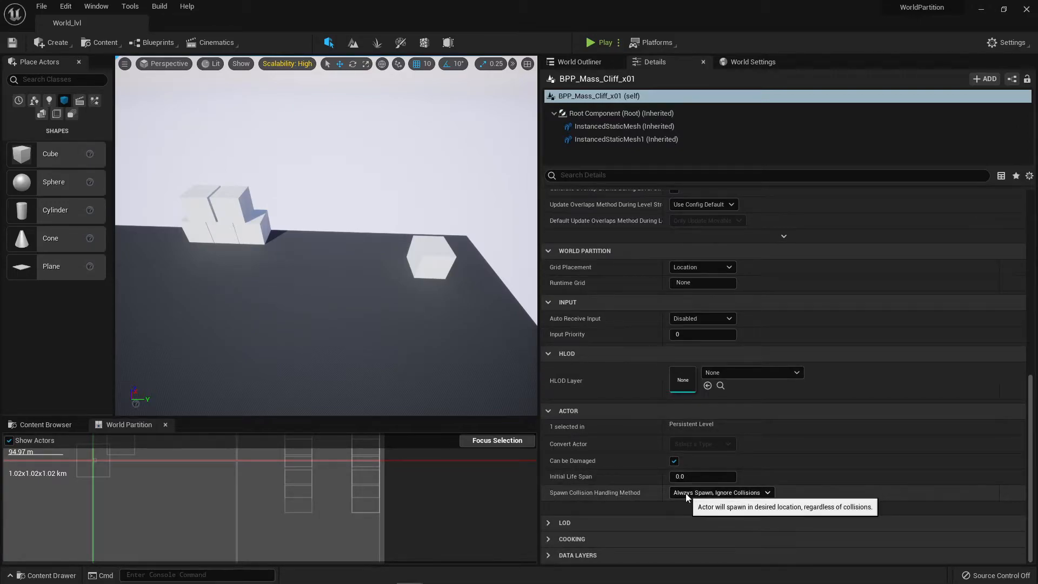
pyautogui.click(548, 555)
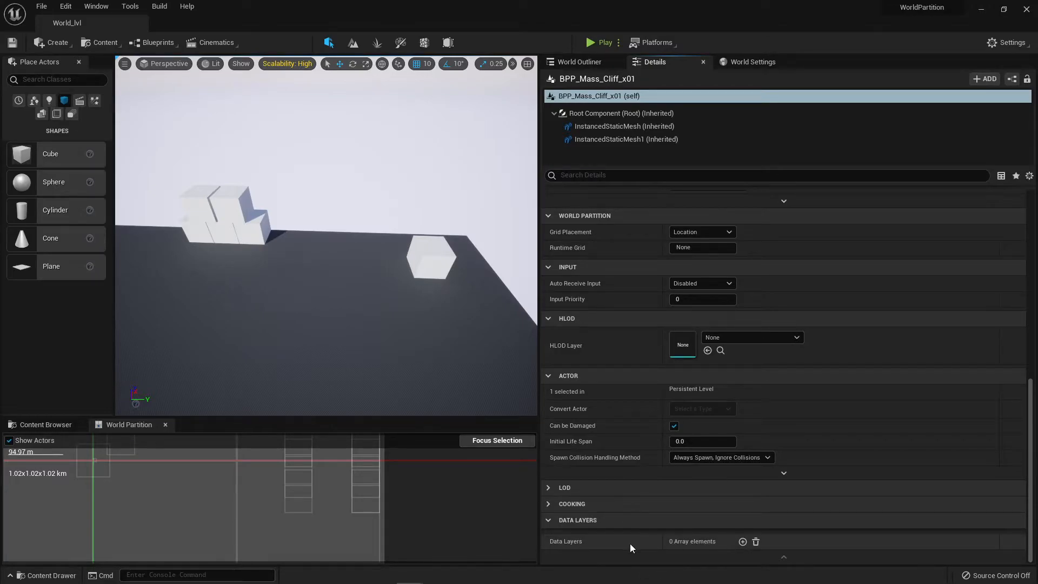
pyautogui.click(743, 542)
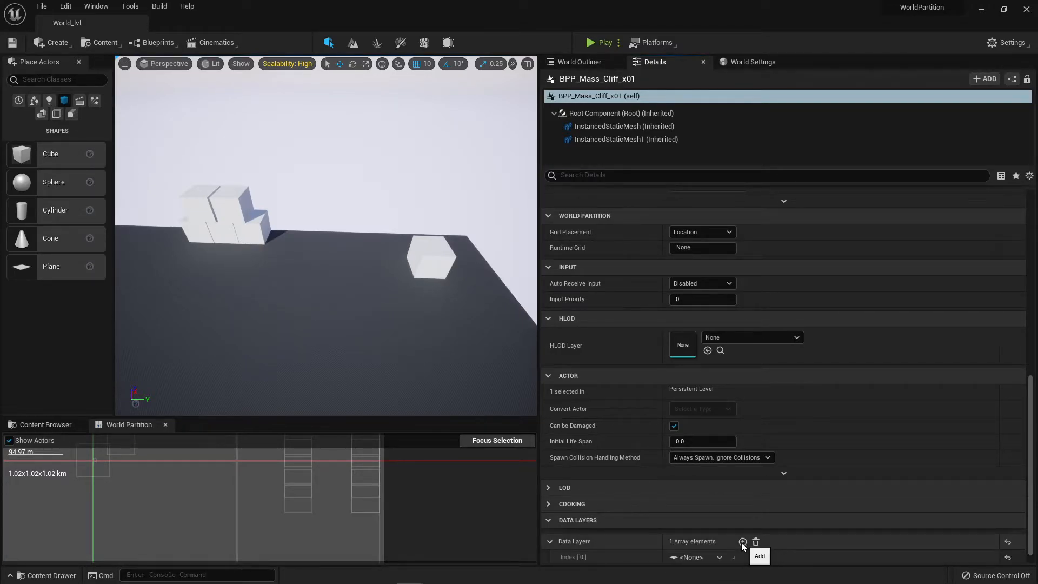
pyautogui.click(719, 542)
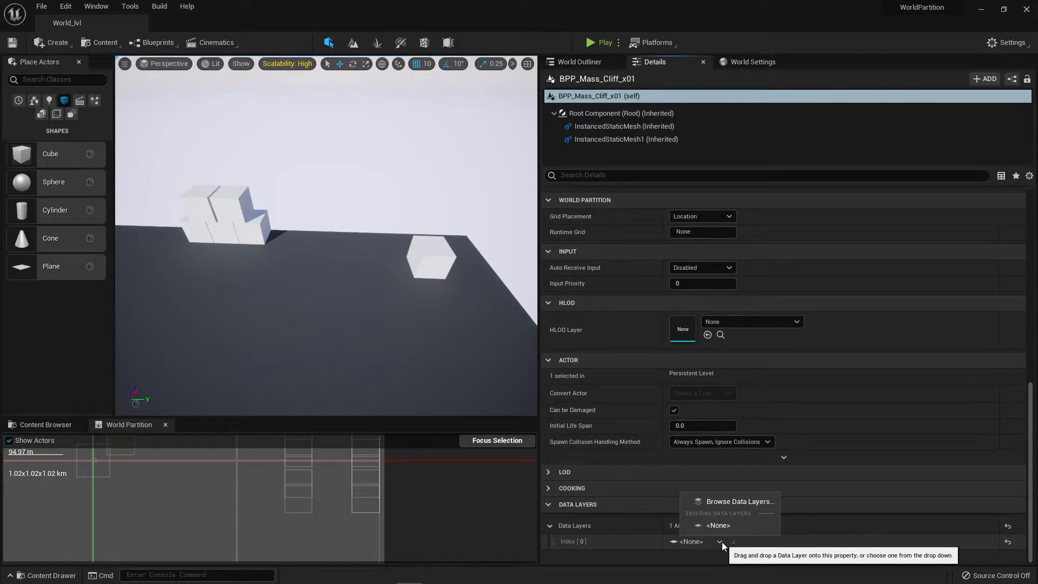
pyautogui.click(722, 542)
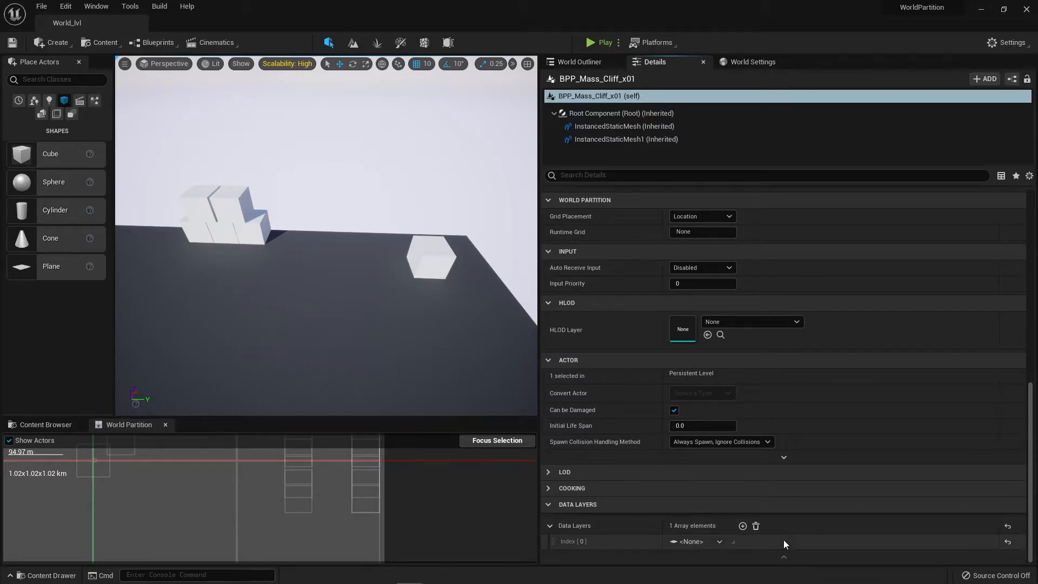
pyautogui.click(755, 526)
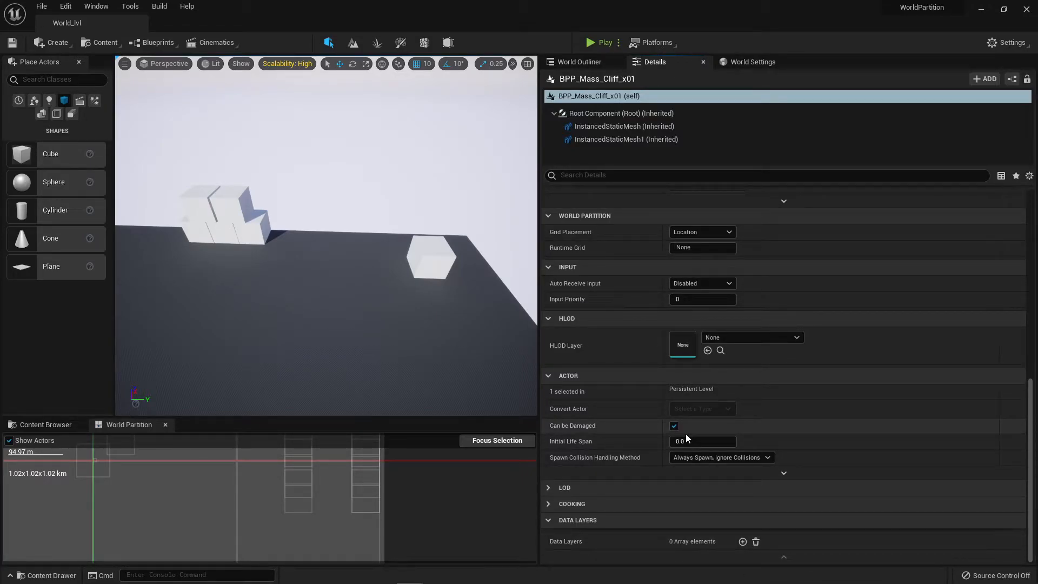
# - Show the Data Layers window, dock it beside World Partition, and enlarge its layer list area
pyautogui.click(97, 7)
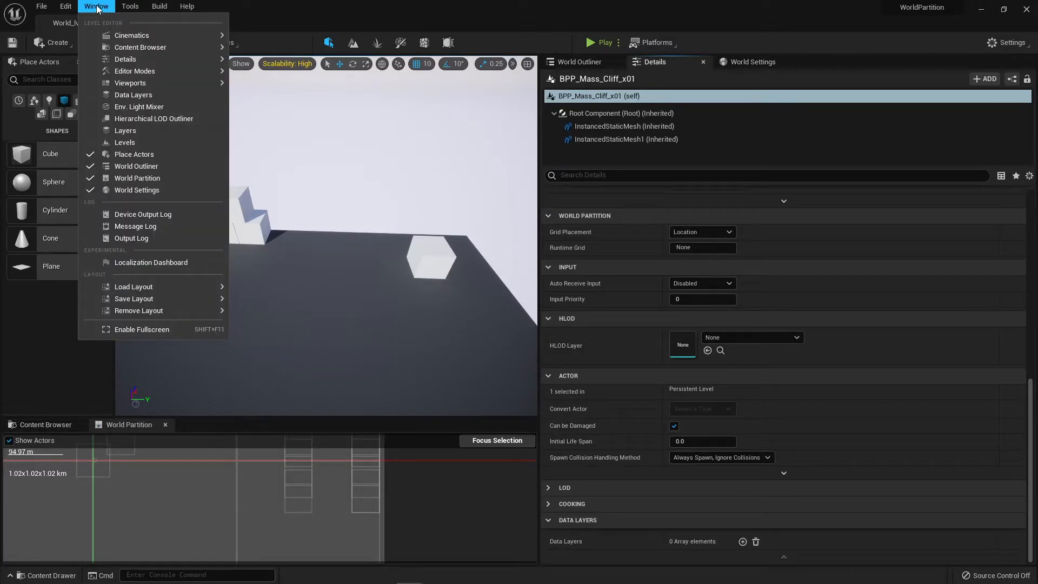
pyautogui.moveTo(143, 37)
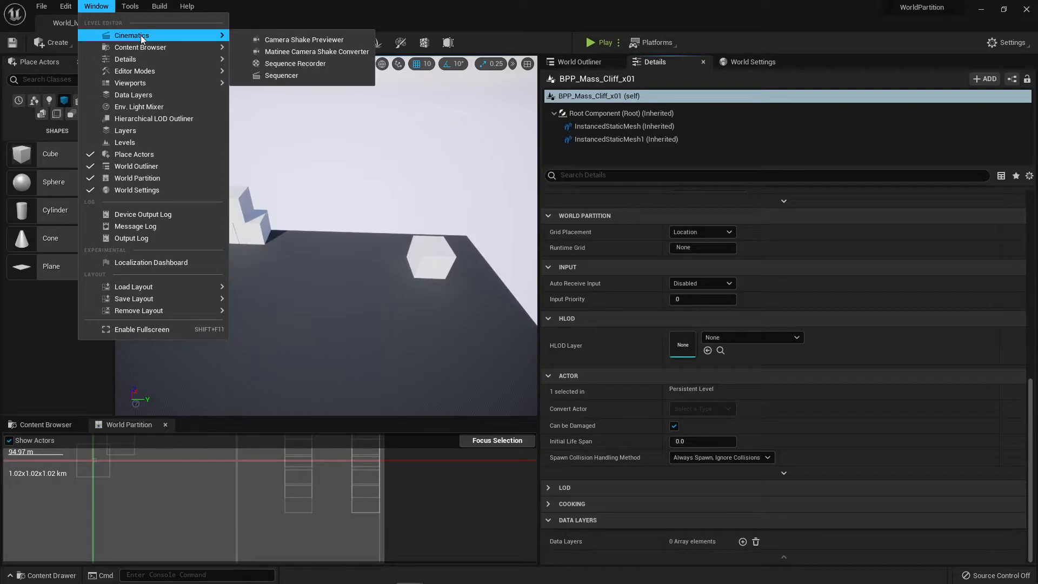
pyautogui.click(137, 95)
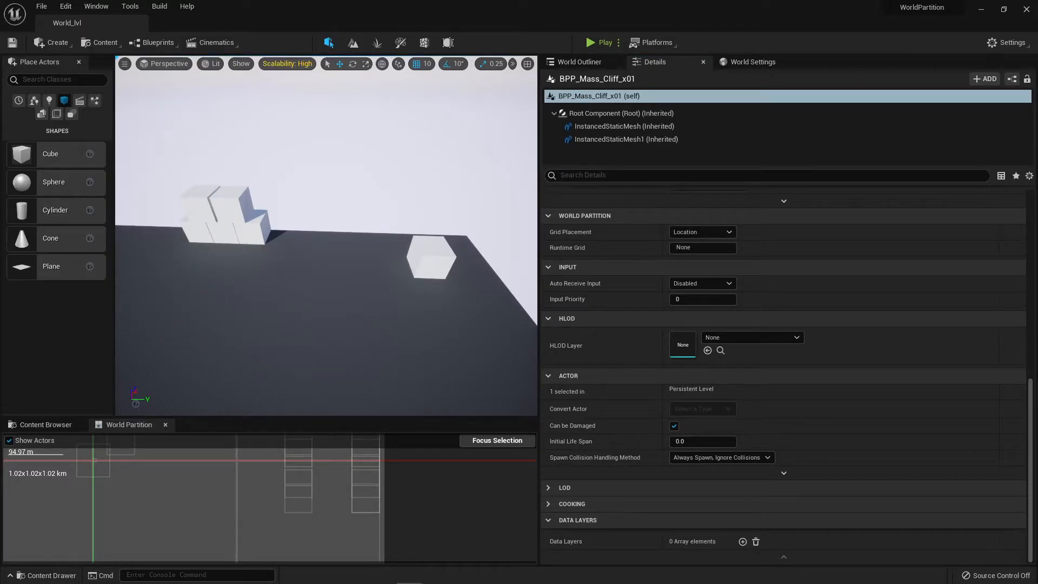
pyautogui.moveTo(401, 206); pyautogui.dragTo(208, 429)
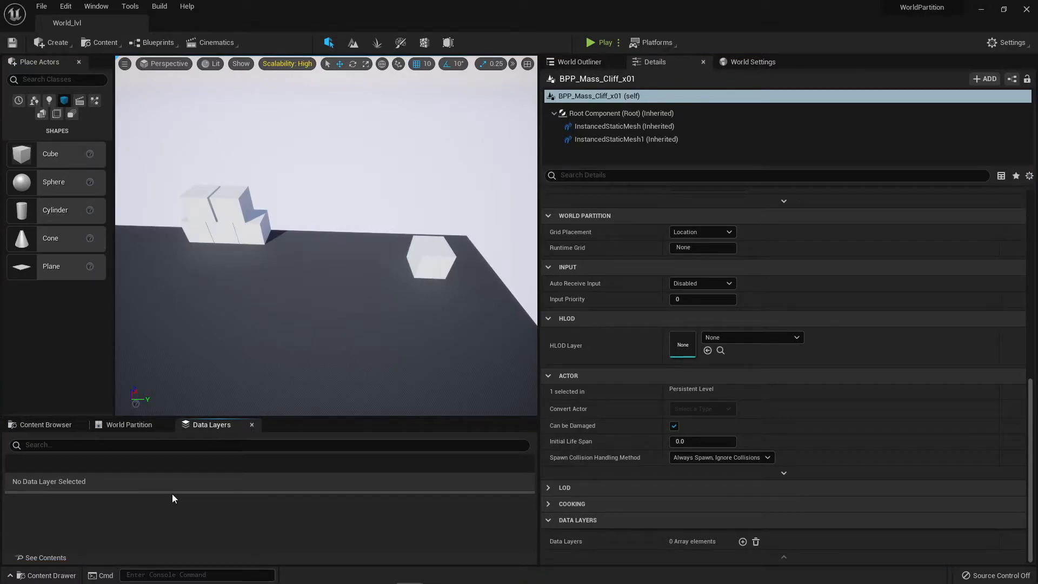
pyautogui.moveTo(175, 492); pyautogui.dragTo(168, 538)
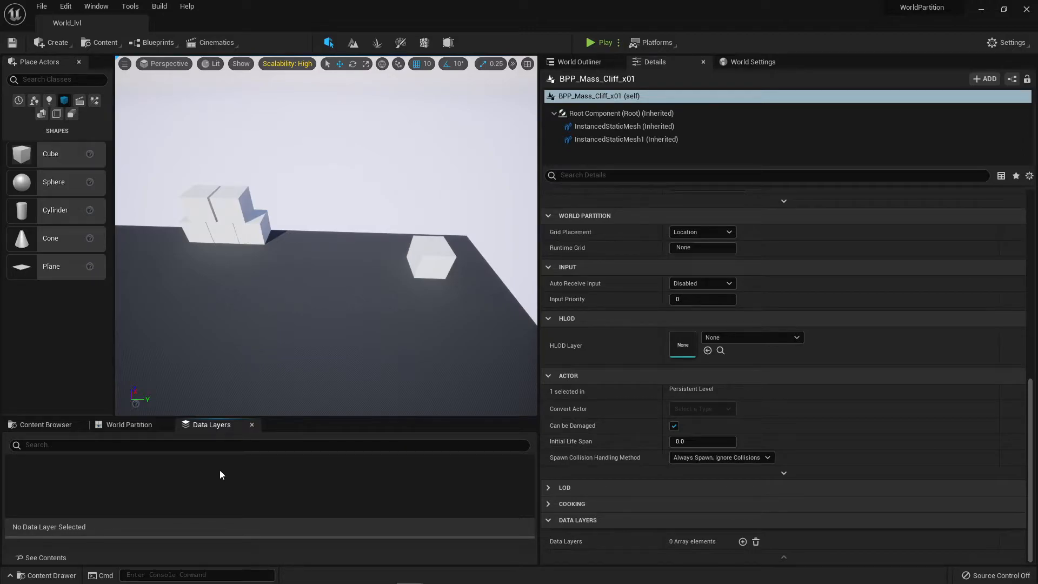
# - Create an empty data layer and rename it Base
pyautogui.rightClick(172, 477)
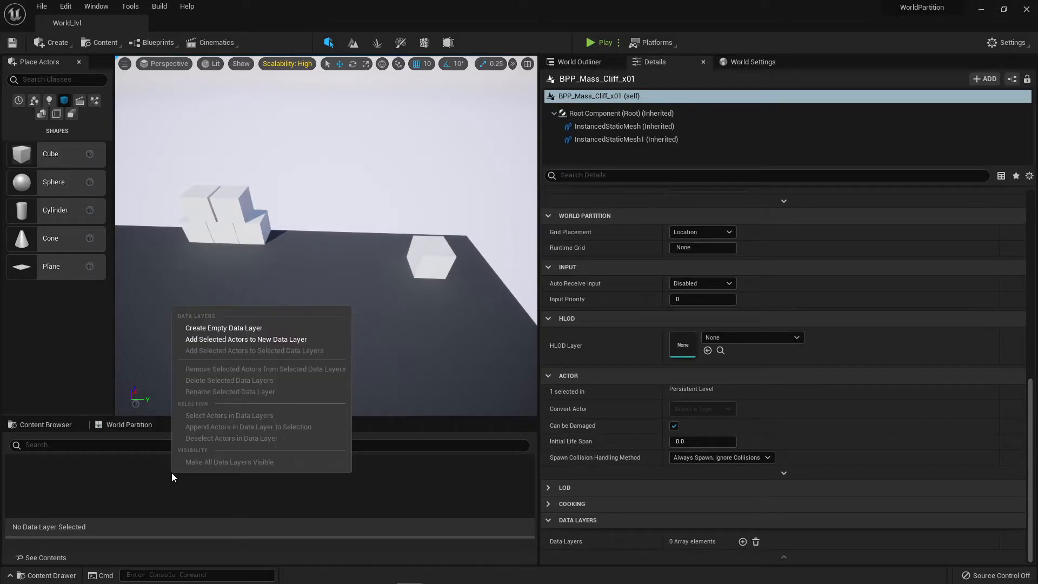
pyautogui.click(236, 327)
pyautogui.click(80, 461)
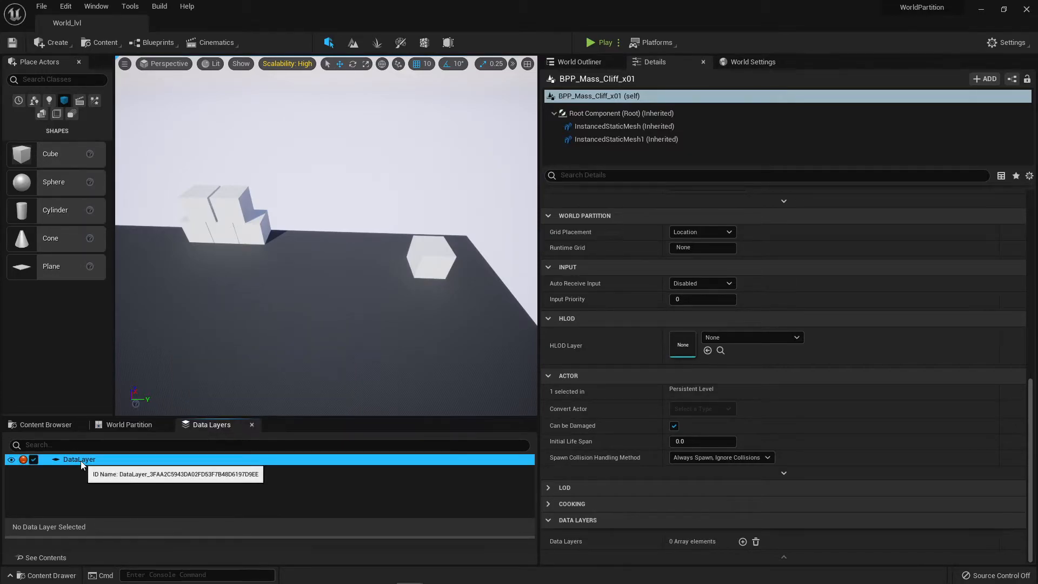
pyautogui.rightClick(80, 460)
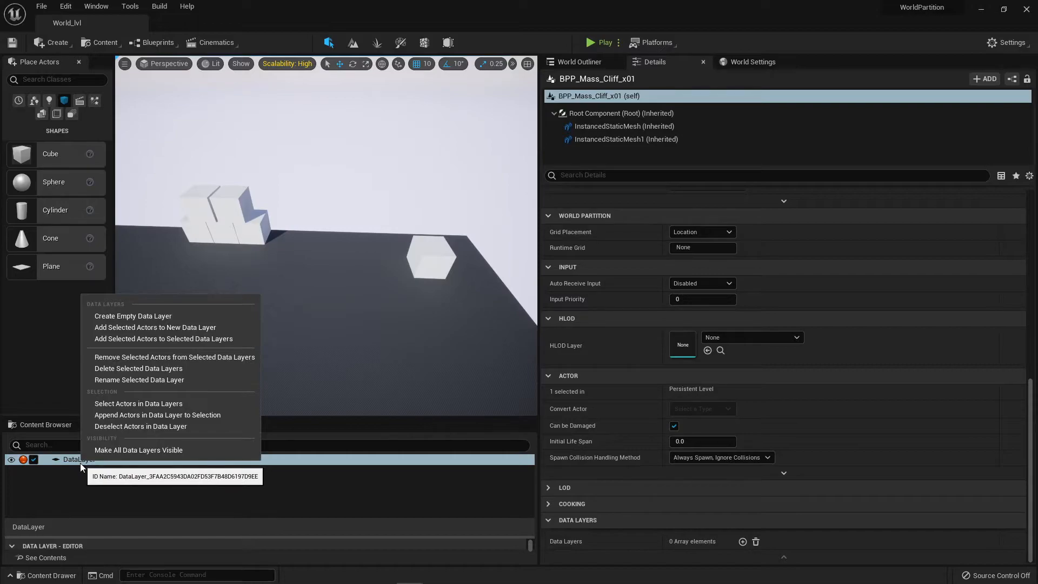
pyautogui.click(176, 379)
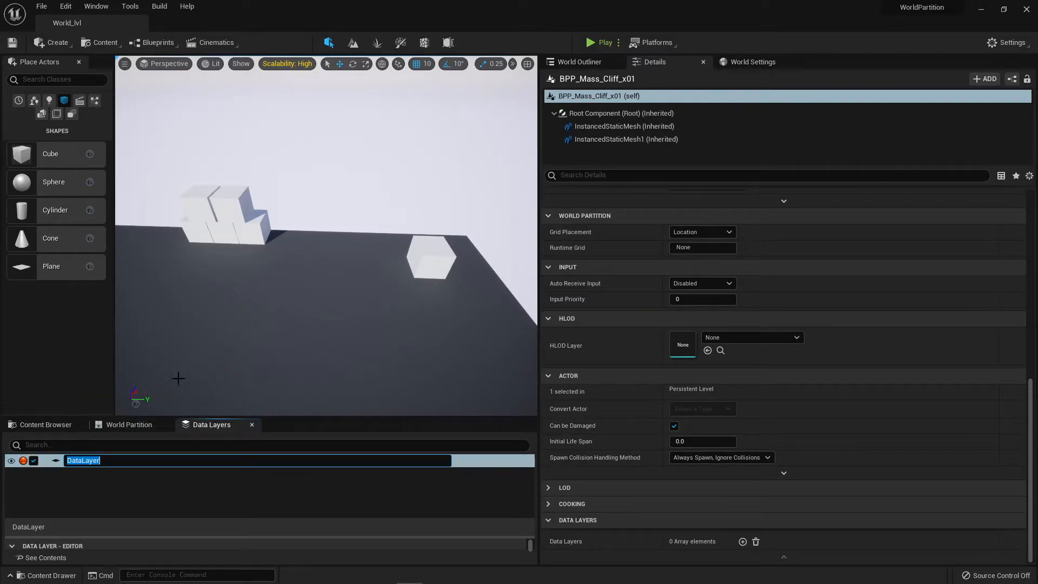
pyautogui.write('Base')
pyautogui.click(183, 498)
# - Create another empty data layer and rename it Rocks
pyautogui.rightClick(145, 491)
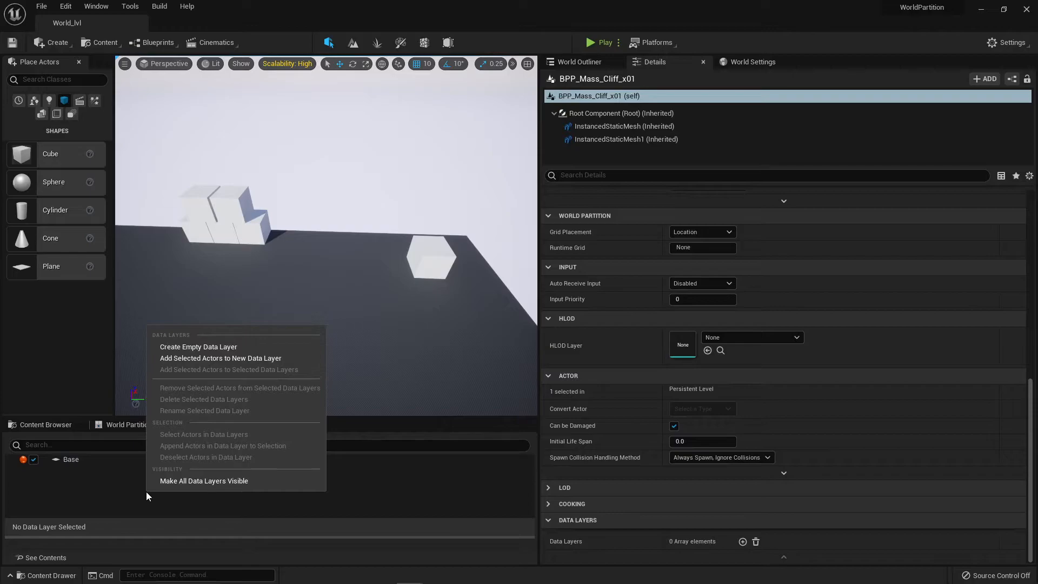
pyautogui.click(229, 346)
pyautogui.click(82, 472)
pyautogui.rightClick(82, 473)
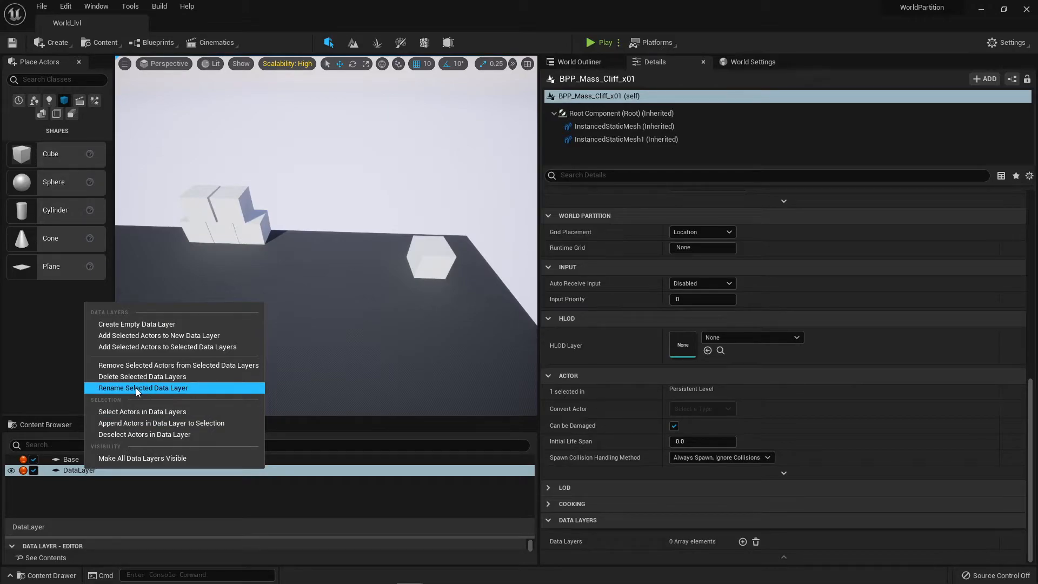
pyautogui.click(135, 387)
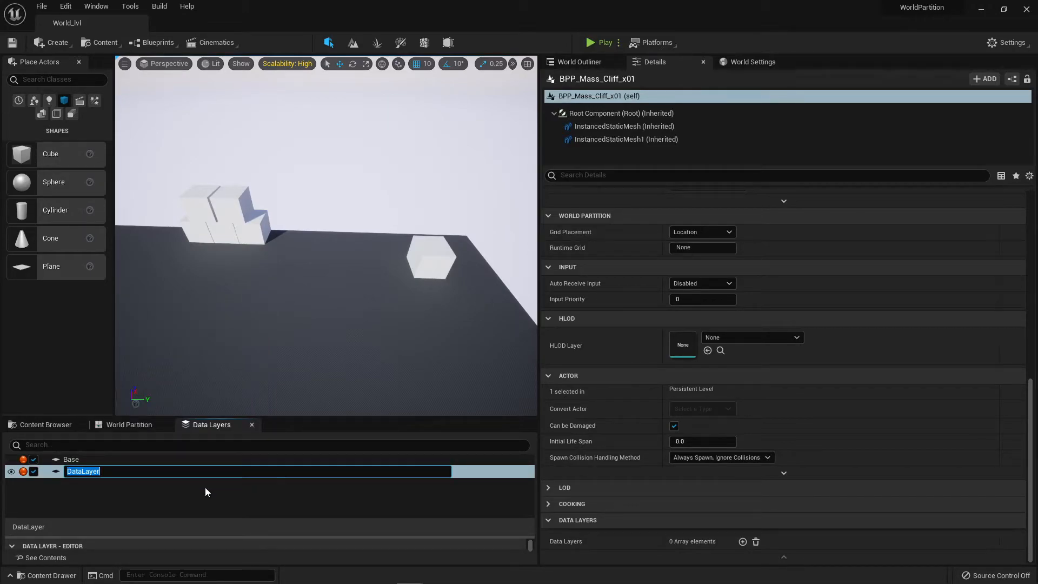
pyautogui.write('Rocks')
pyautogui.press('Return')
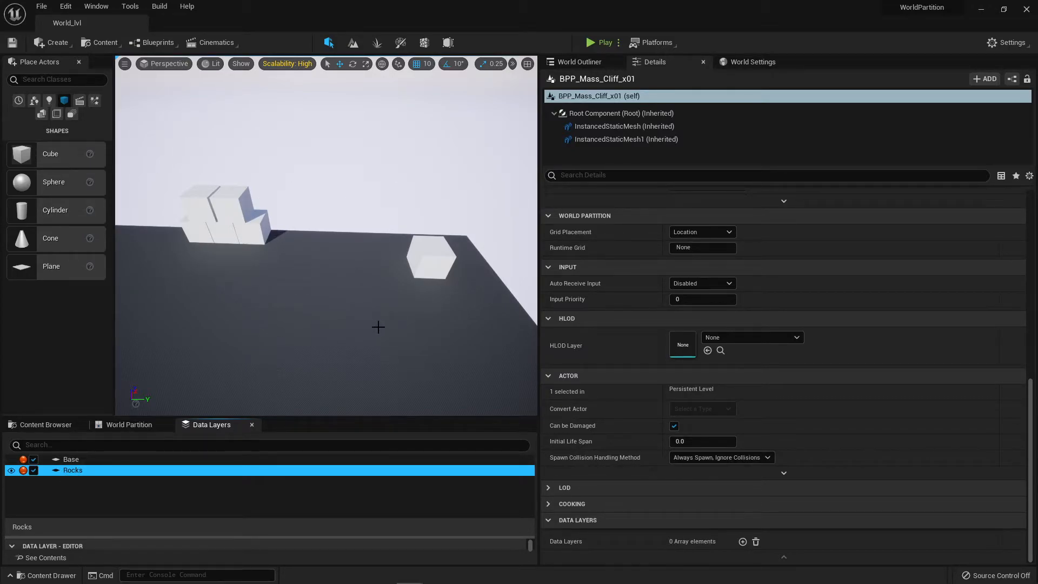
# - Locate the BPP_Mass_Cliff_x01 actor in the level by toggling its visibility and focusing the view on it
pyautogui.moveTo(391, 374); pyautogui.dragTo(238, 389, button='right')
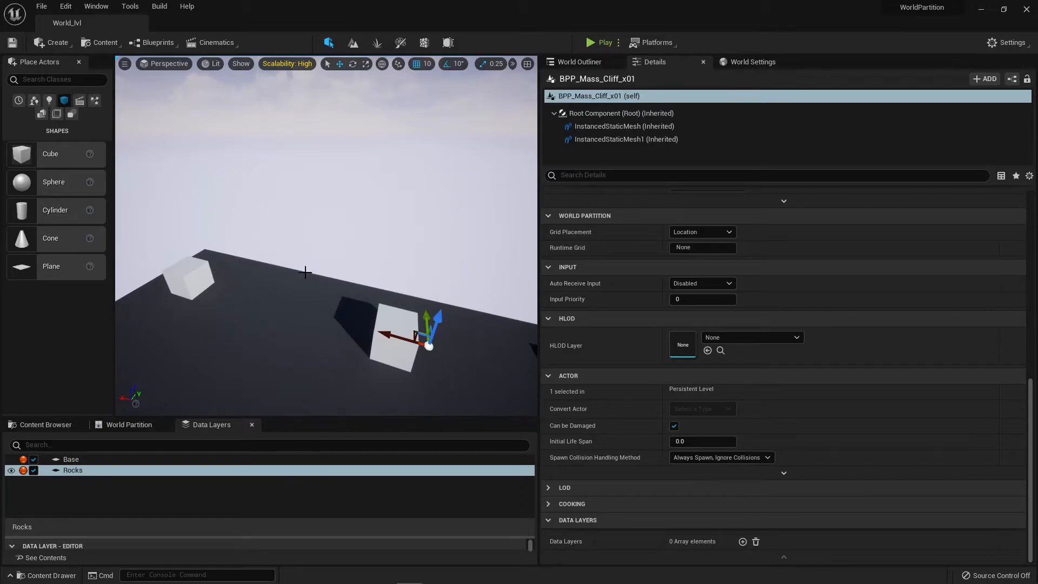
pyautogui.moveTo(238, 332); pyautogui.dragTo(314, 245, button='right')
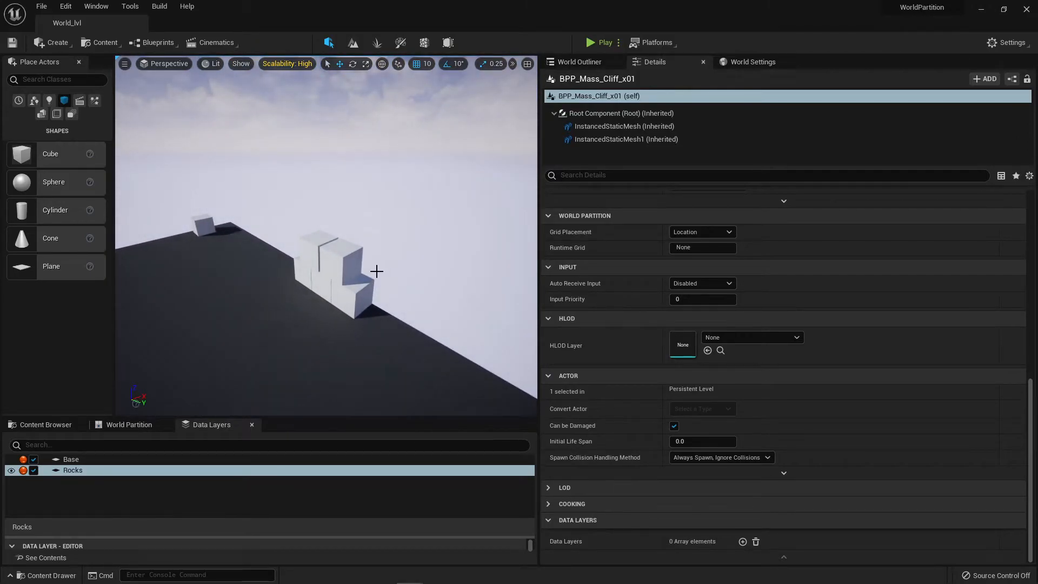
pyautogui.click(565, 60)
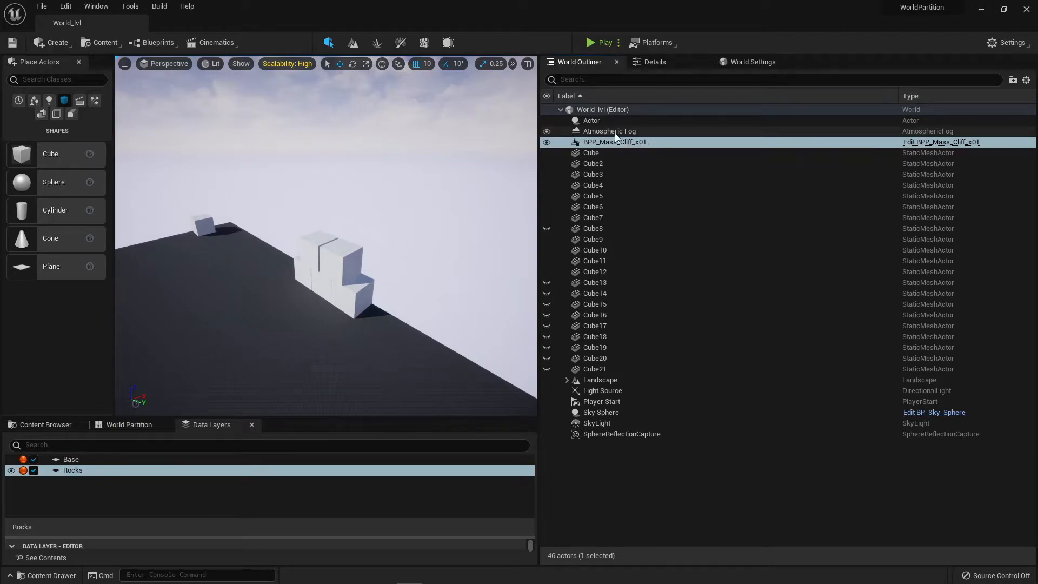
pyautogui.click(546, 143)
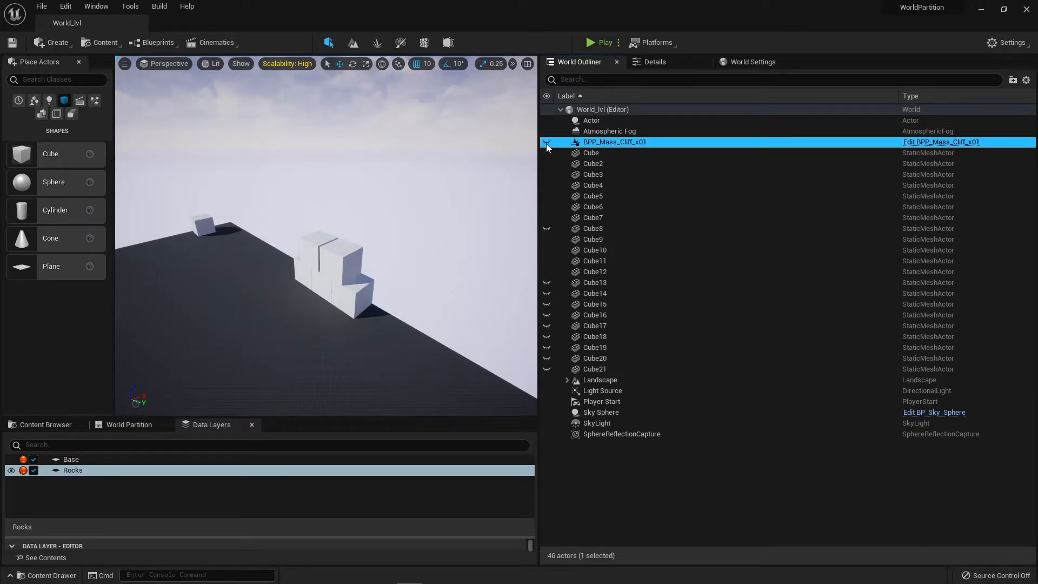
pyautogui.click(603, 142)
pyautogui.press('Return')
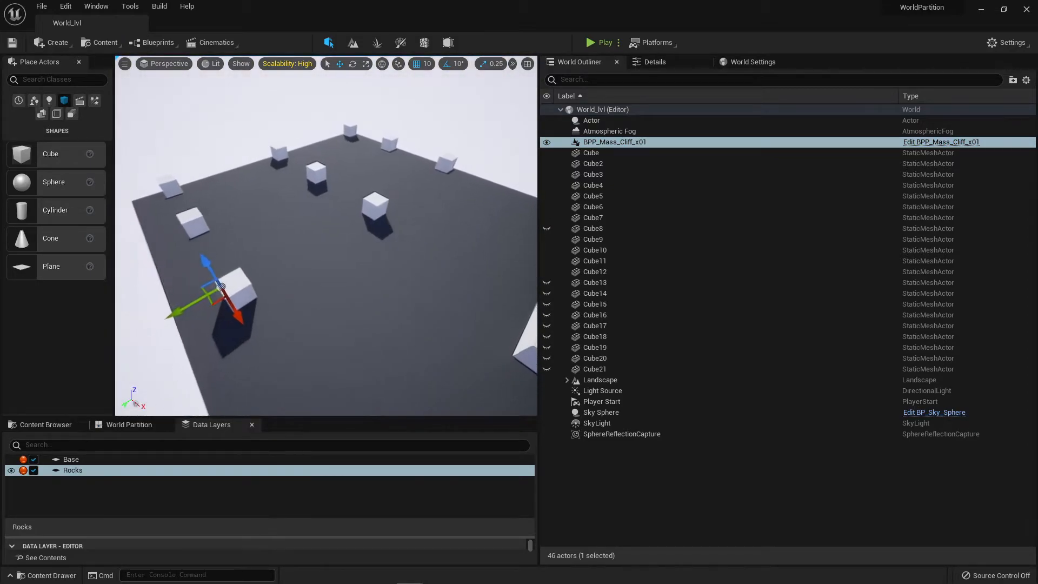
# - Widen the level viewport and delete the BPP_Mass_Cliff_x01 actor from the level
pyautogui.moveTo(540, 388); pyautogui.dragTo(842, 390)
pyautogui.moveTo(612, 334); pyautogui.dragTo(670, 346, button='right')
pyautogui.moveTo(354, 352); pyautogui.dragTo(489, 376)
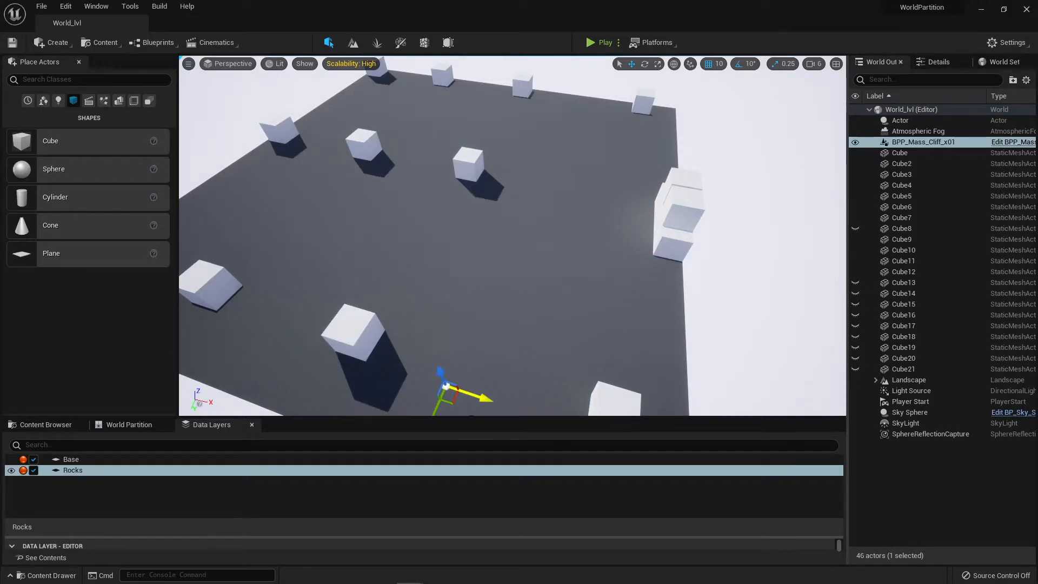
pyautogui.click(925, 132)
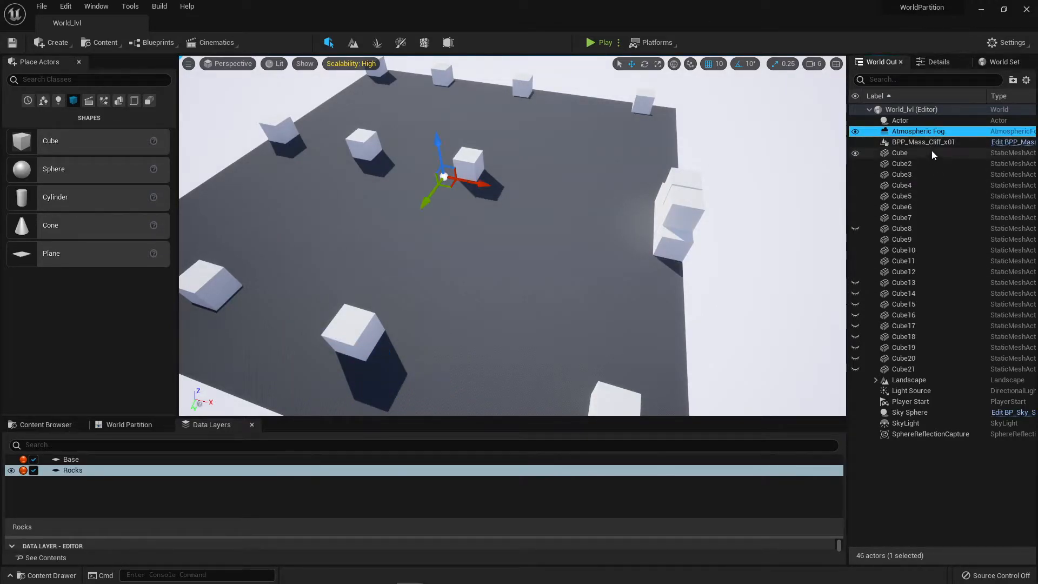
pyautogui.click(937, 144)
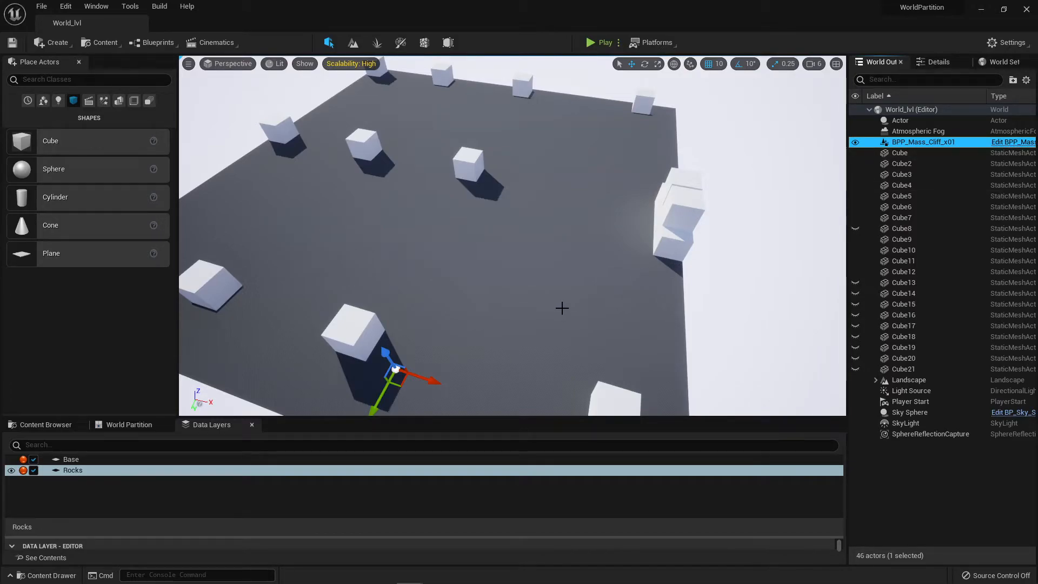
pyautogui.press('Delete')
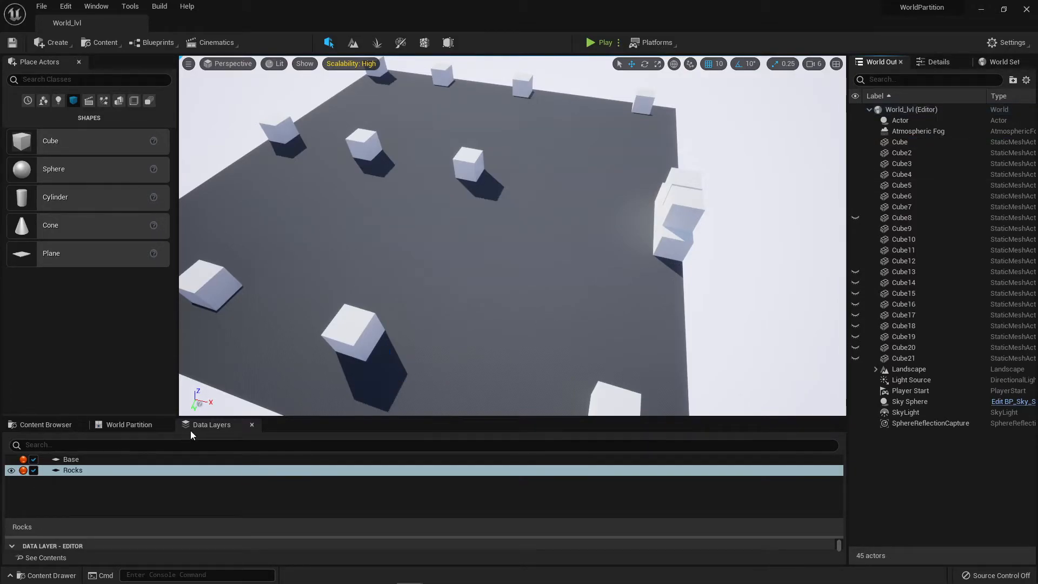
# - Place BPP_Mass_Cliff_x01 from the WorldPartition/World/BP content folder into the level, among the cubes
pyautogui.click(43, 425)
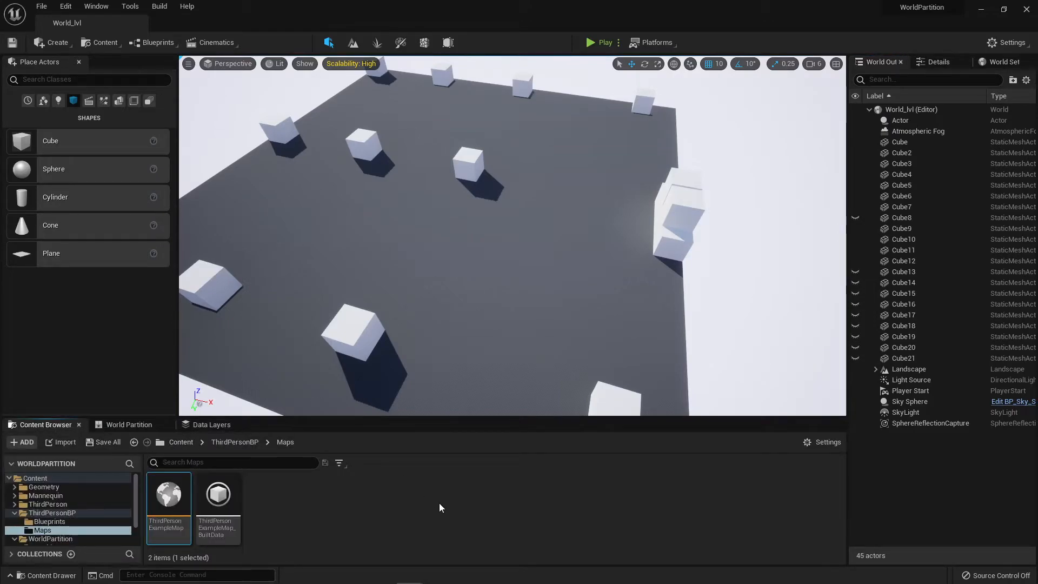
pyautogui.click(181, 442)
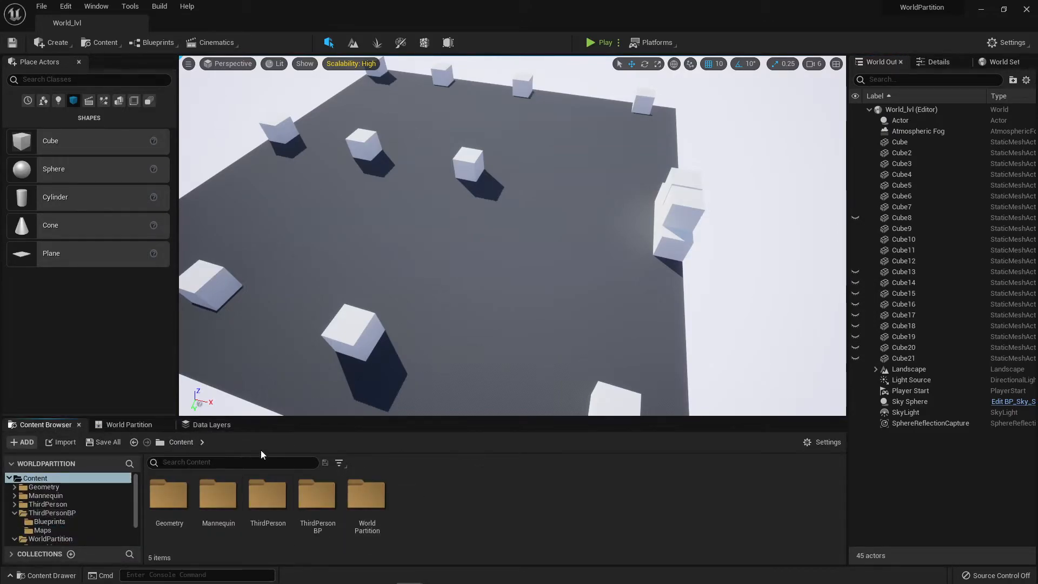
pyautogui.doubleClick(368, 489)
pyautogui.doubleClick(168, 500)
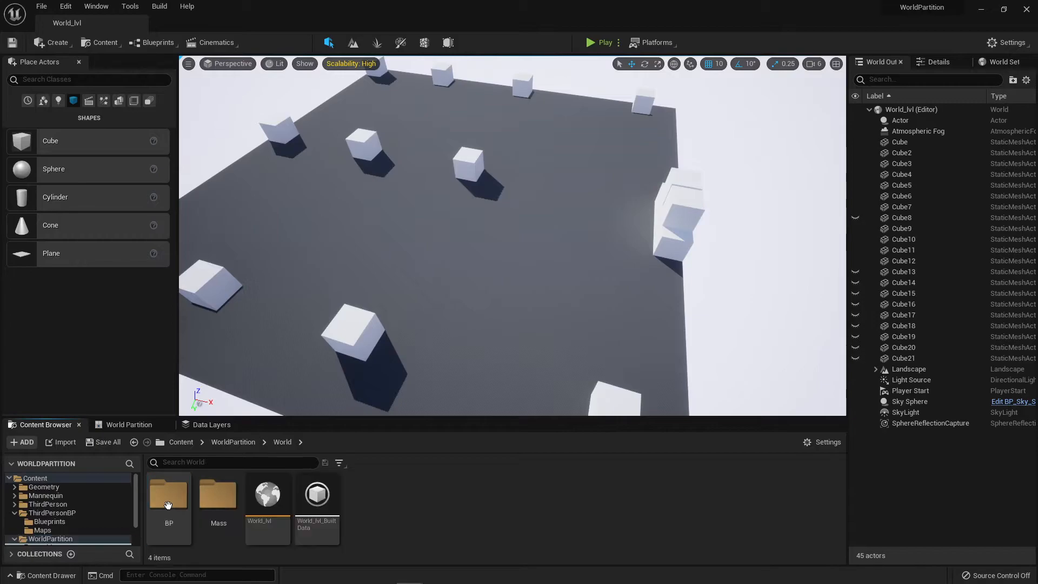
pyautogui.doubleClick(161, 501)
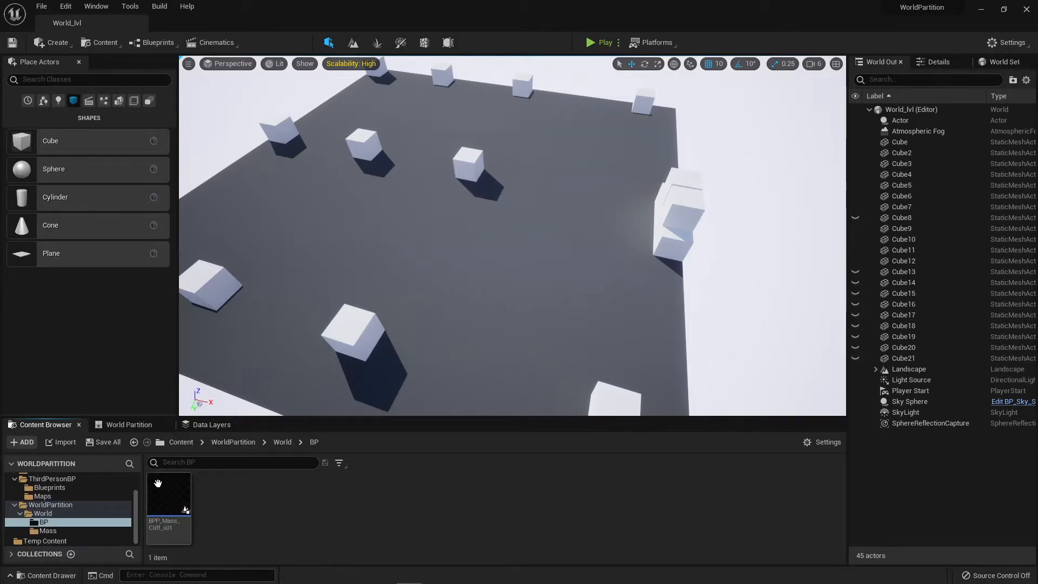
pyautogui.moveTo(175, 497); pyautogui.dragTo(259, 232)
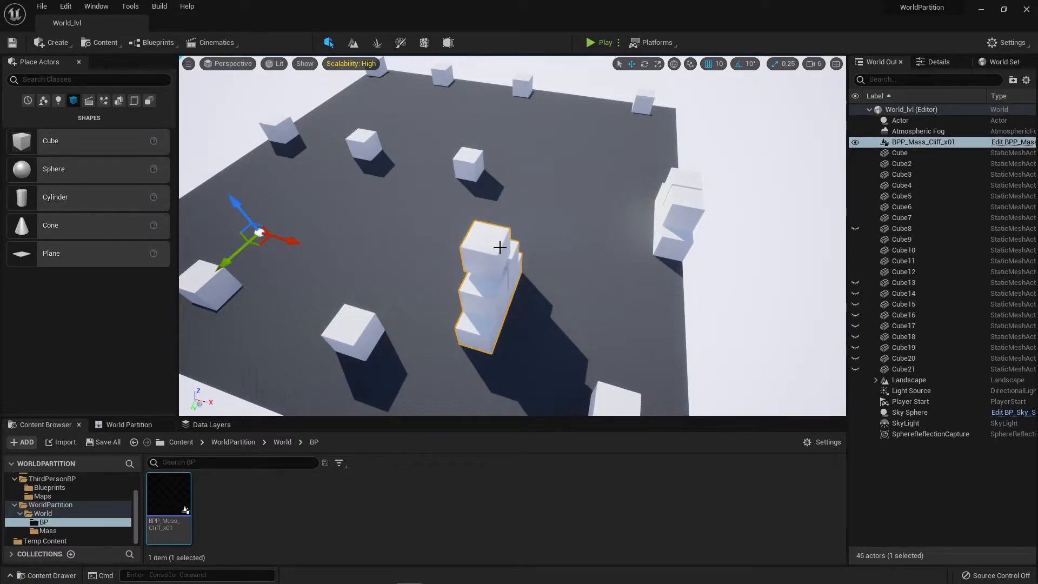
# - Save the new BPP_Mass_Cliff_x01 actor and WorldDataLayers-1, excluding the deleted BPP_Mass_Cliff_x01 entry
pyautogui.click(108, 444)
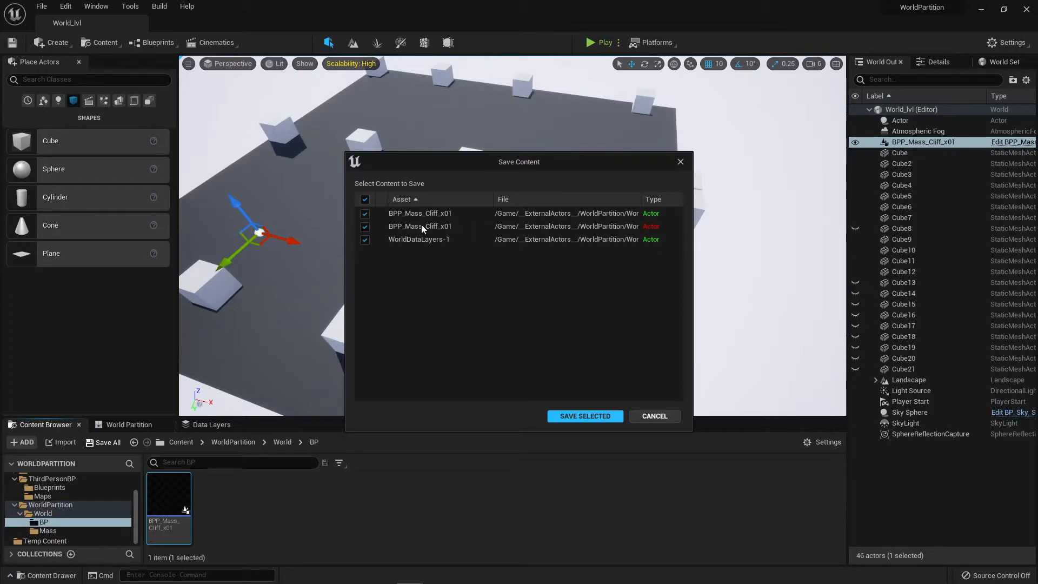
pyautogui.moveTo(344, 286); pyautogui.dragTo(118, 362)
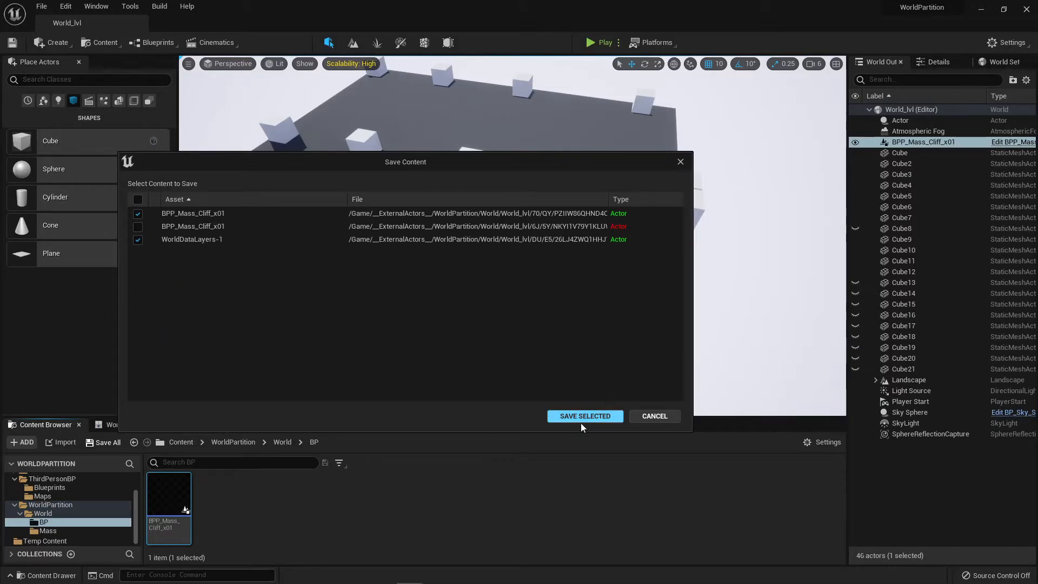
pyautogui.click(592, 415)
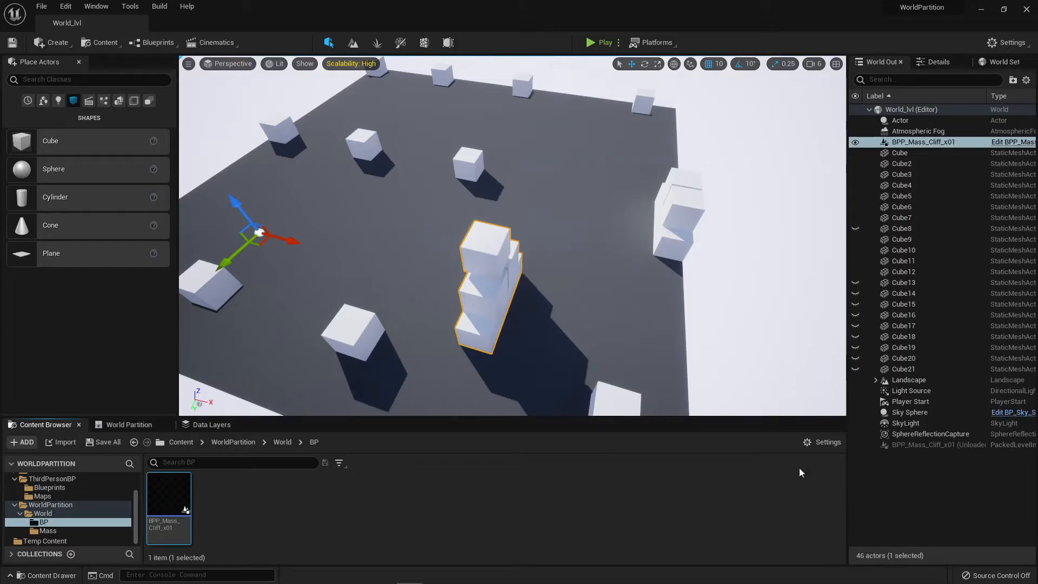
# - Try to load the unloaded BPP_Mass_Cliff_x01 actor
pyautogui.click(931, 448)
pyautogui.rightClick(932, 447)
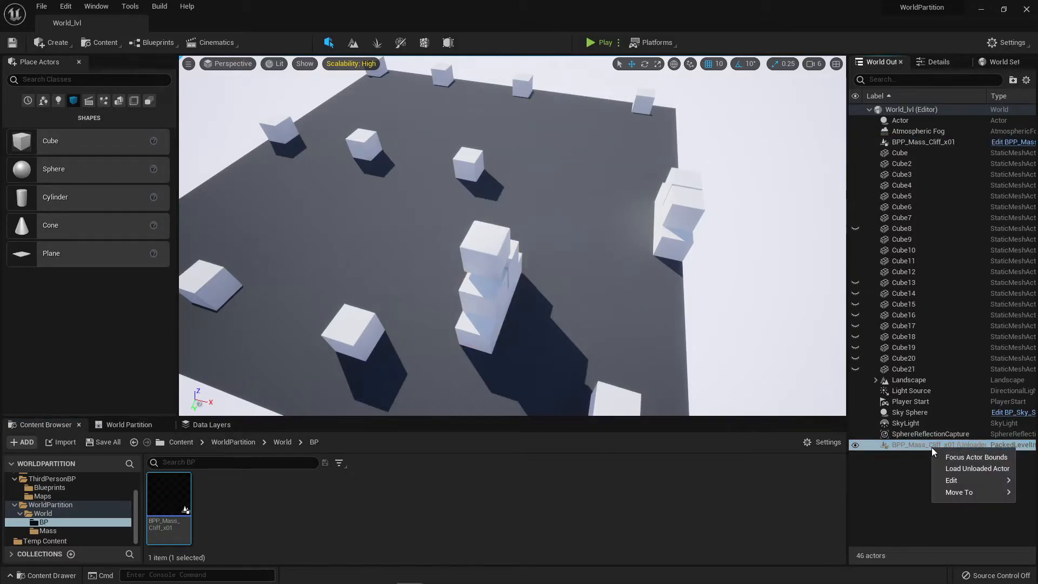
pyautogui.click(962, 469)
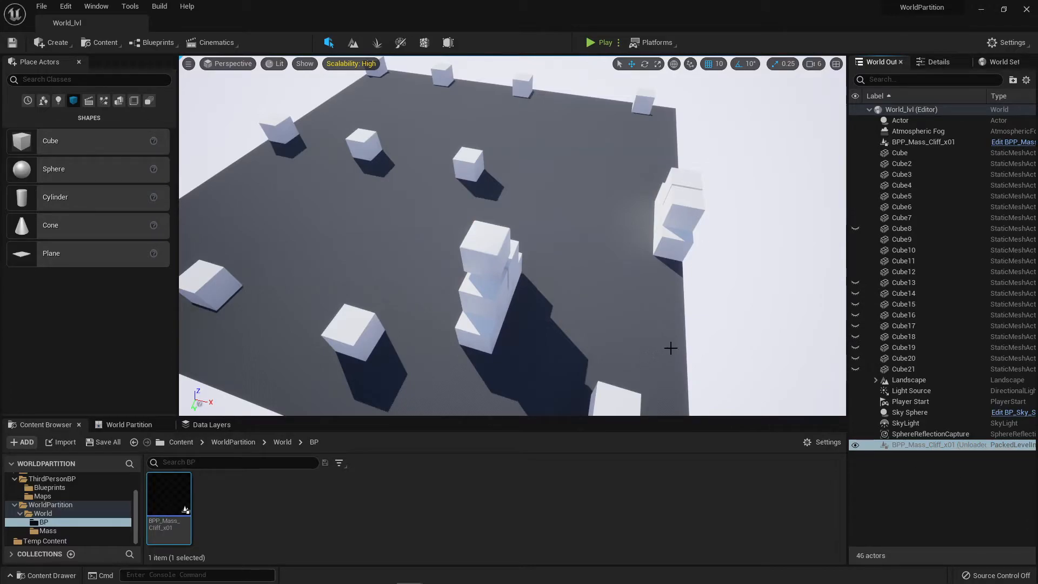
pyautogui.click(923, 412)
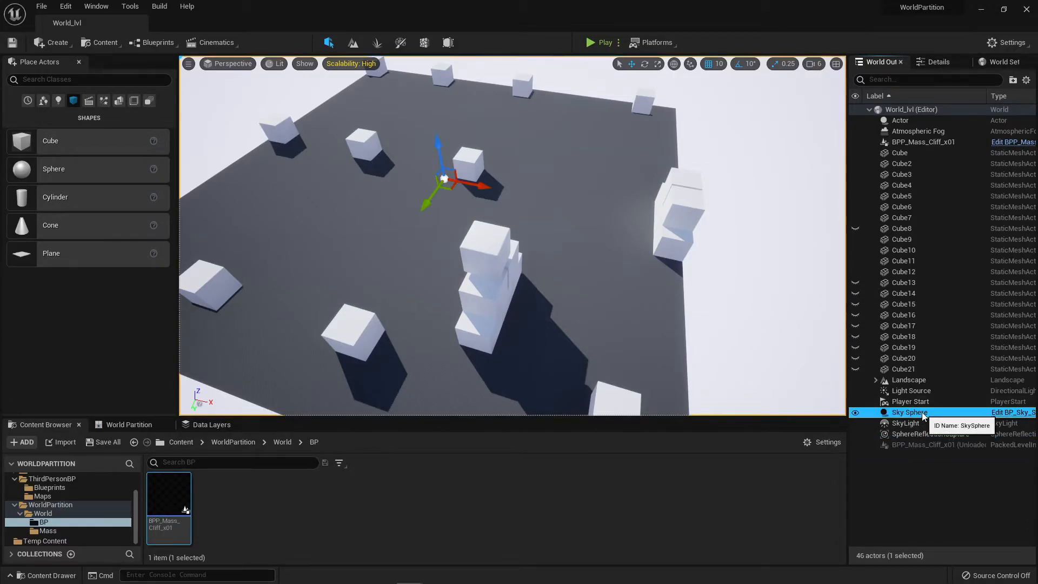
pyautogui.click(907, 443)
# - Add the newly placed BPP_Mass_Cliff_x01 actor to the Rocks data layer
pyautogui.moveTo(654, 293)
pyautogui.mouseDown(button='right')
pyautogui.moveTo(605, 292)
pyautogui.moveTo(667, 303)
pyautogui.mouseUp(button='right')
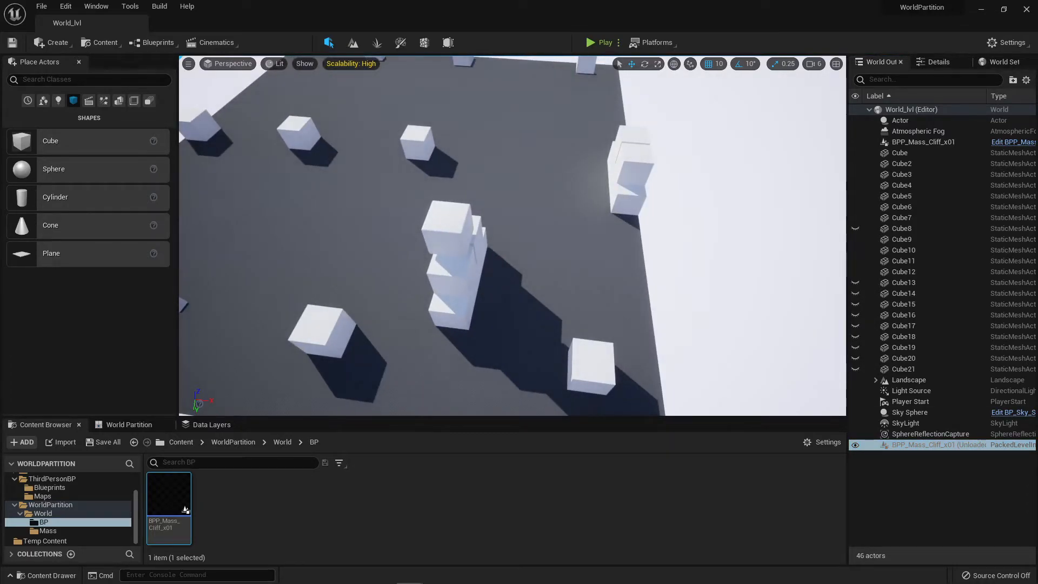
pyautogui.press('a')
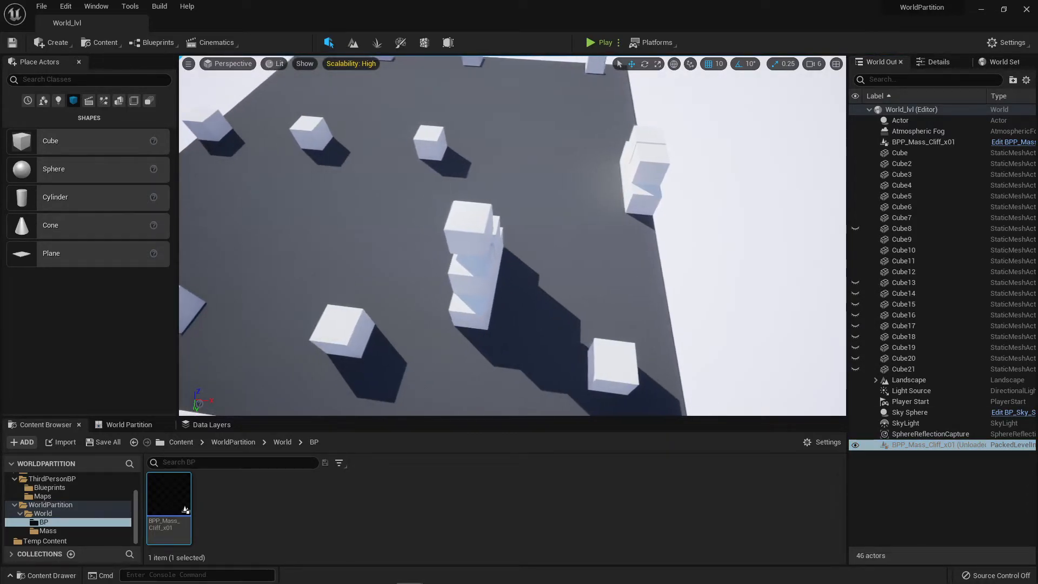
pyautogui.press('a')
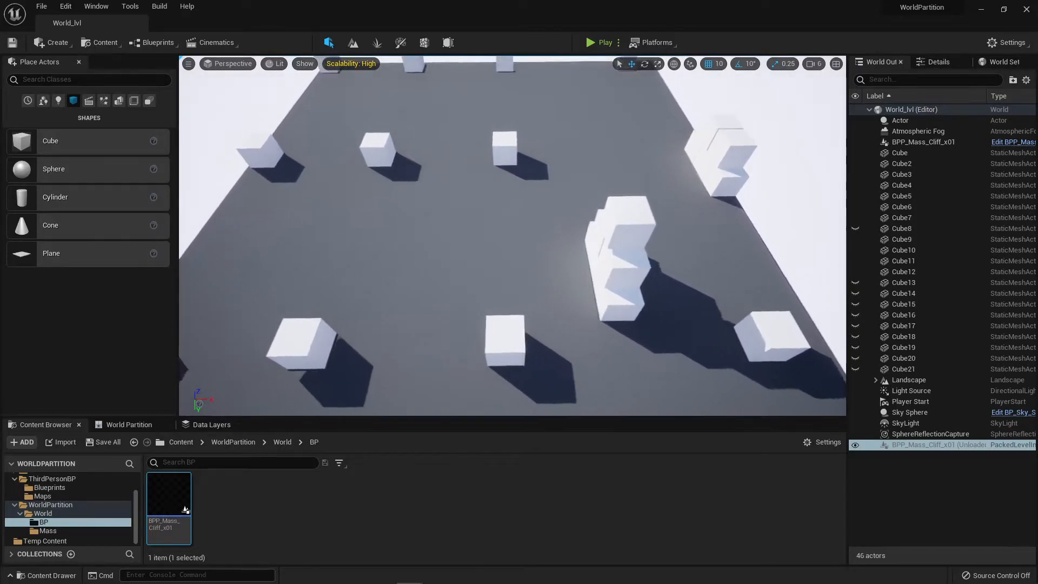
pyautogui.moveTo(668, 302); pyautogui.dragTo(740, 303, button='right')
pyautogui.press('d')
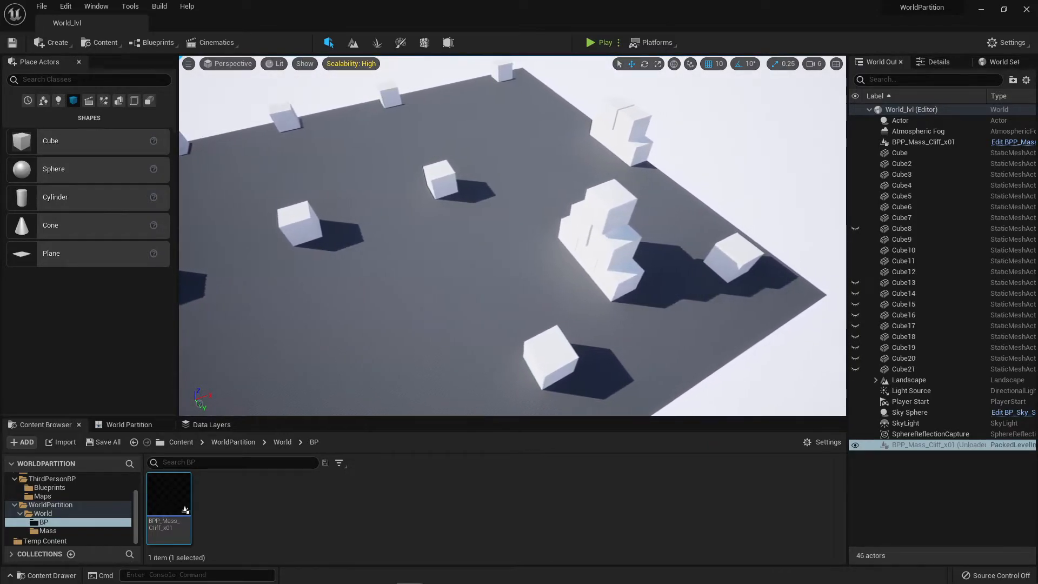
pyautogui.click(201, 425)
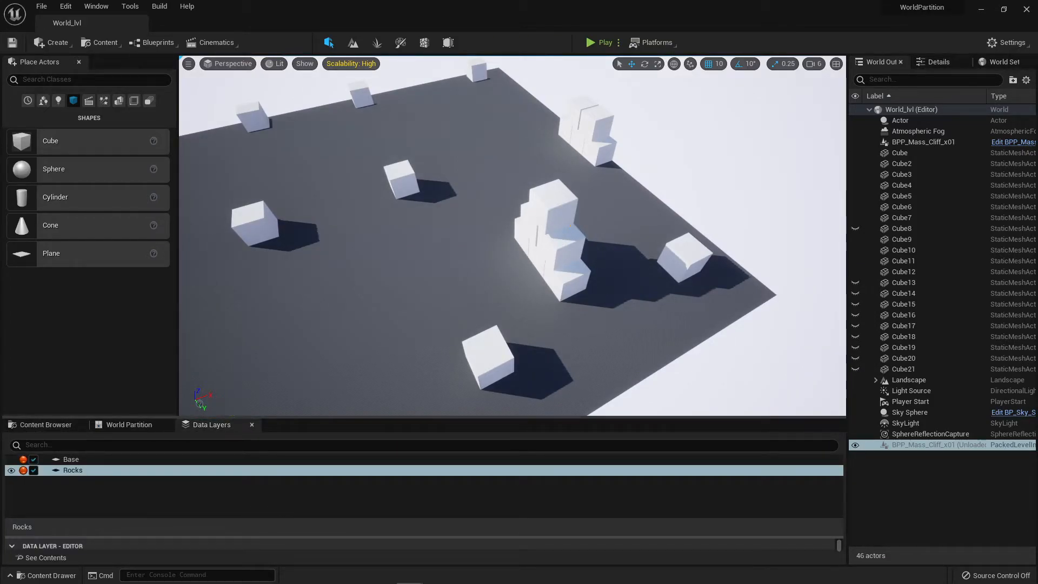
pyautogui.click(558, 242)
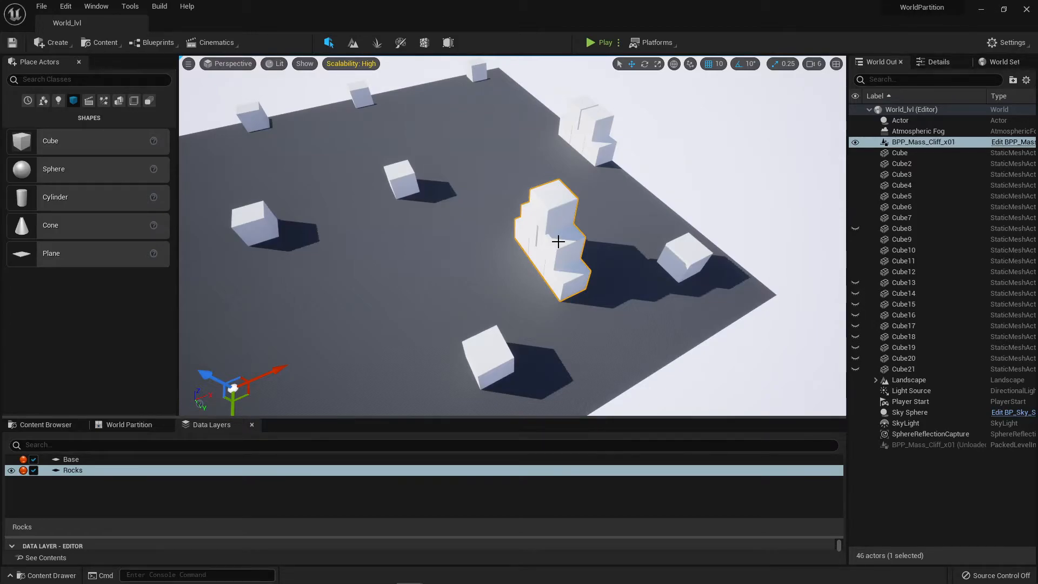
pyautogui.click(82, 471)
pyautogui.rightClick(83, 470)
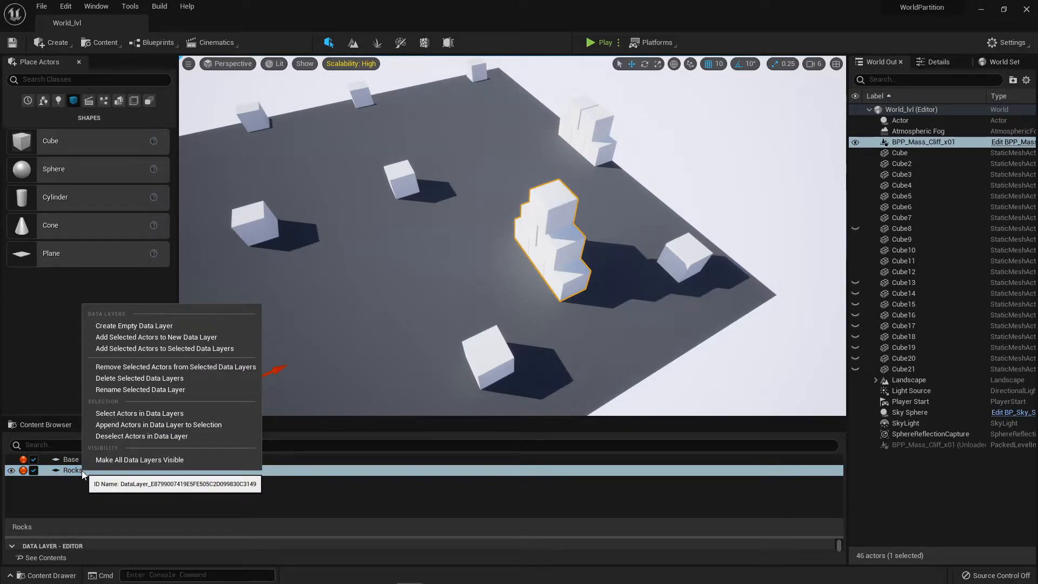
pyautogui.click(193, 348)
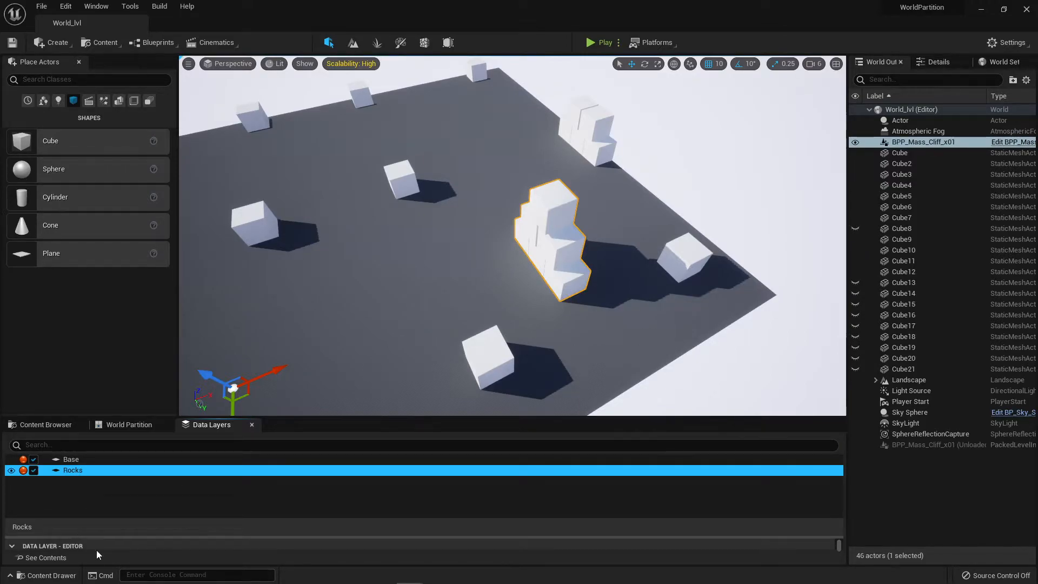
# - Detach the Data Layers window, maximize it, and enlarge the settings area of the Rocks layer
pyautogui.moveTo(200, 425); pyautogui.dragTo(284, 232)
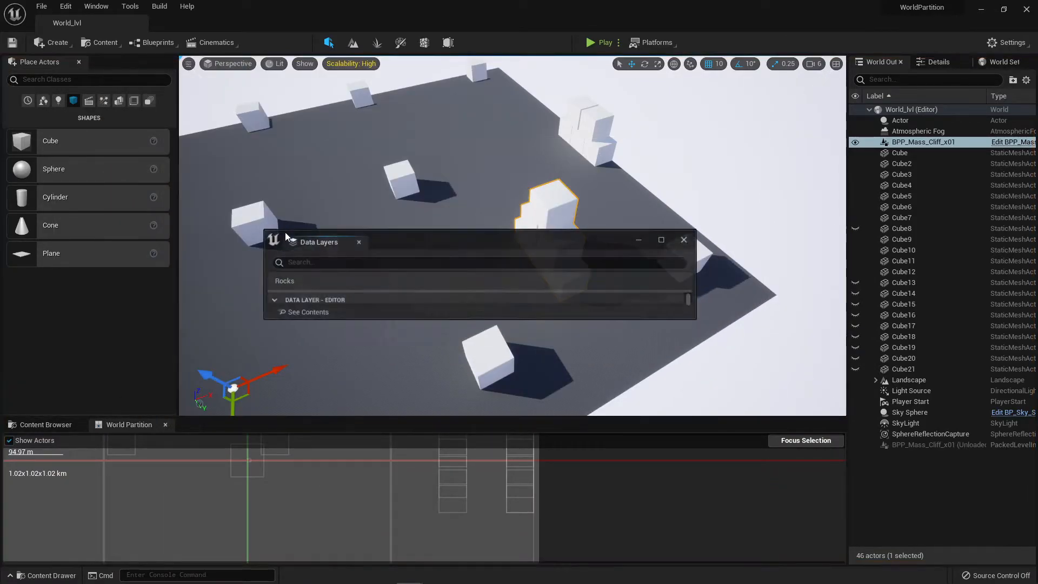
pyautogui.click(663, 236)
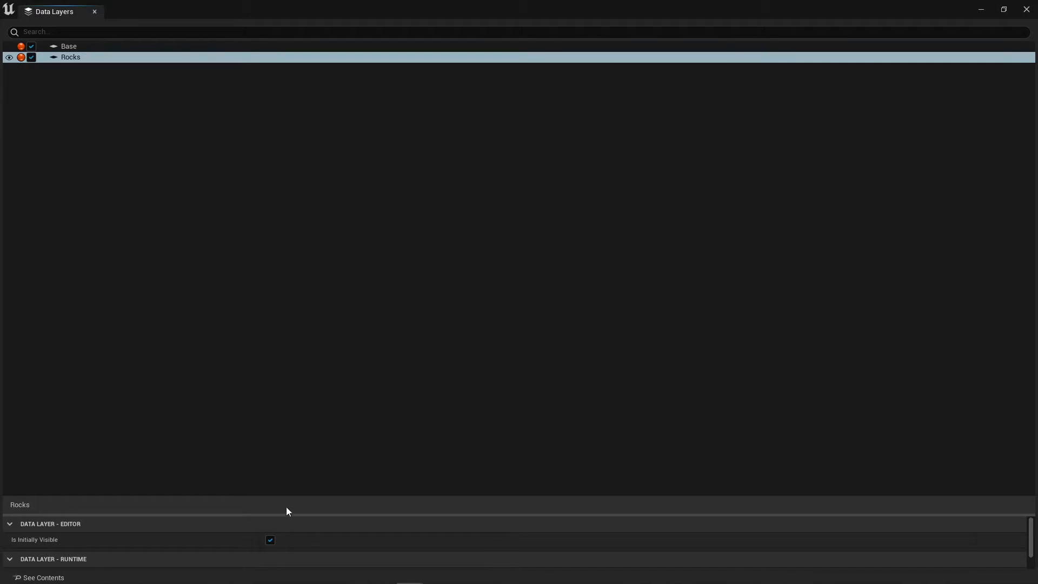
pyautogui.moveTo(312, 516); pyautogui.dragTo(320, 224)
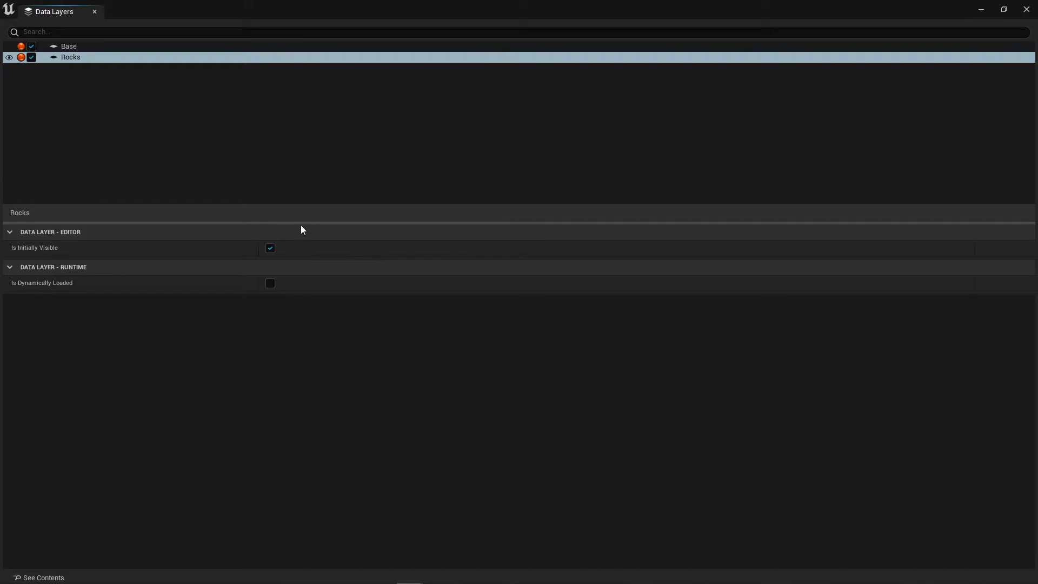
# - Make the Rocks data layer dynamically loaded and review its available Initial State options
pyautogui.click(71, 48)
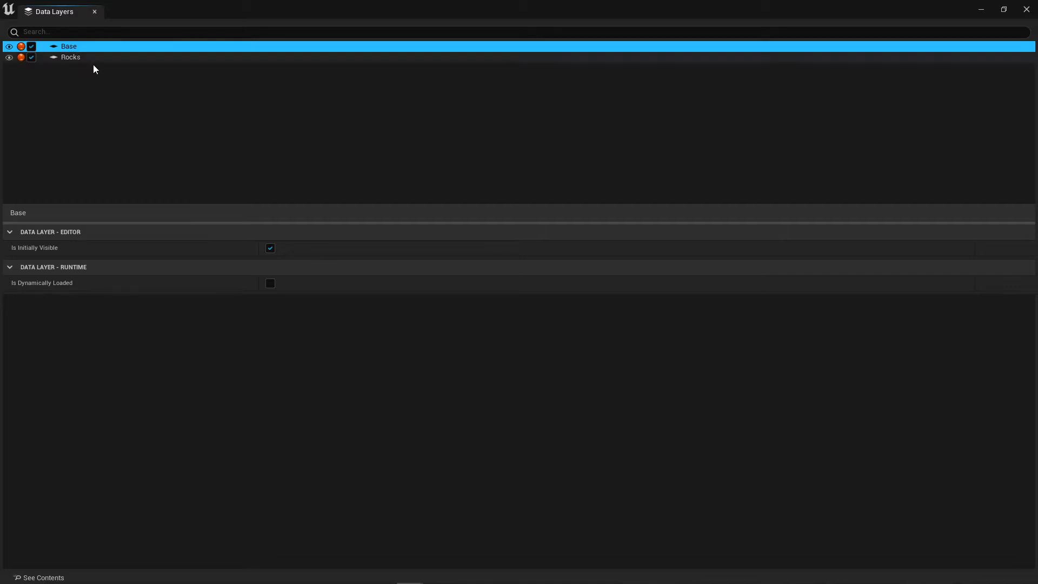
pyautogui.click(76, 58)
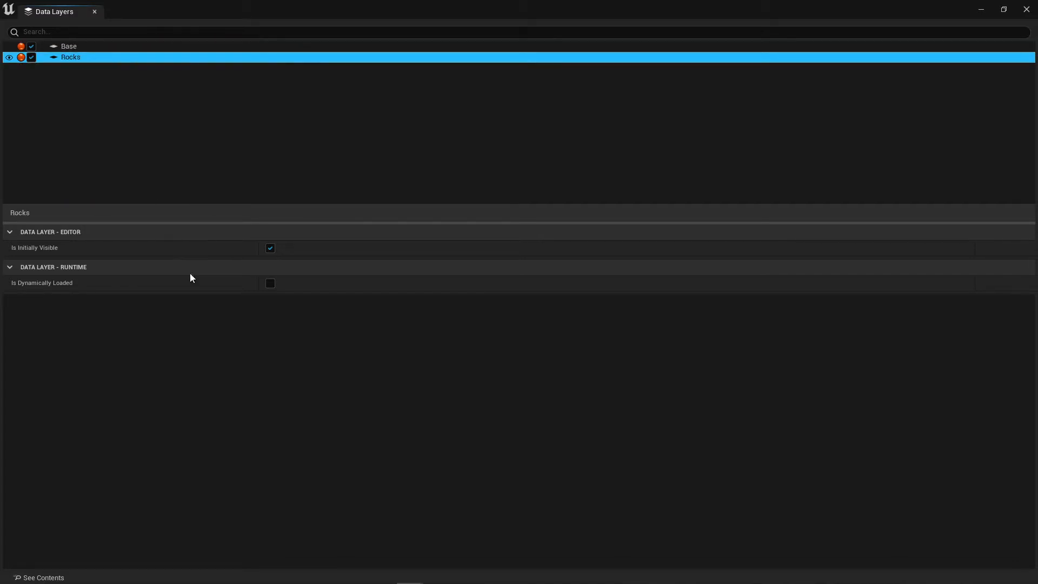
pyautogui.click(271, 283)
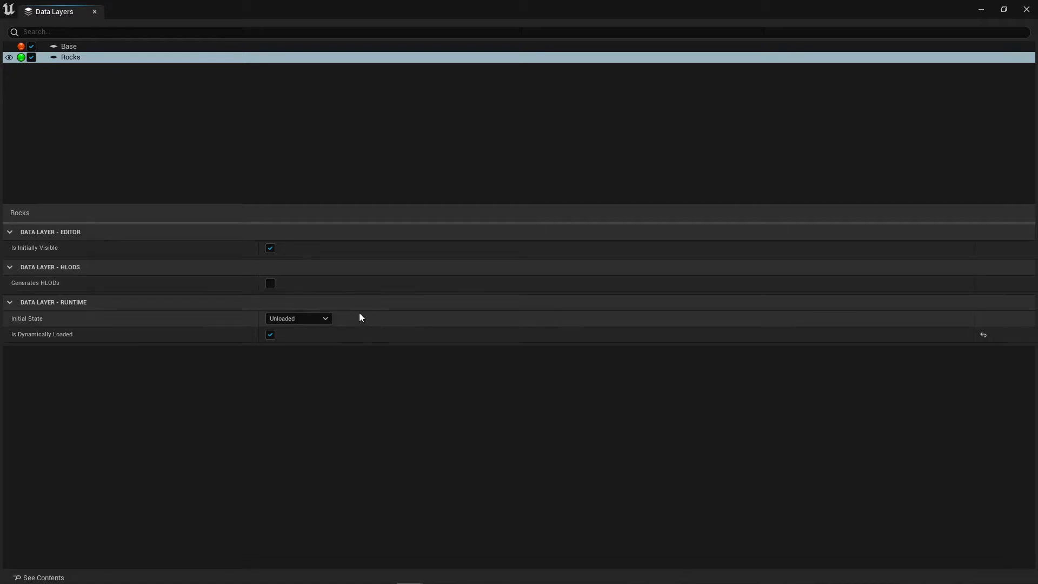
pyautogui.click(326, 320)
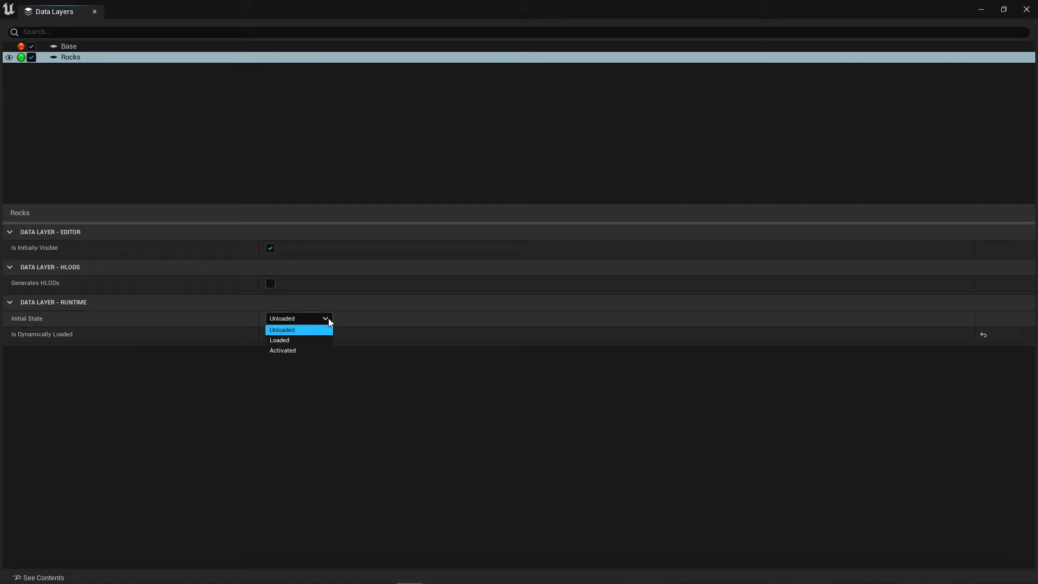
pyautogui.click(329, 318)
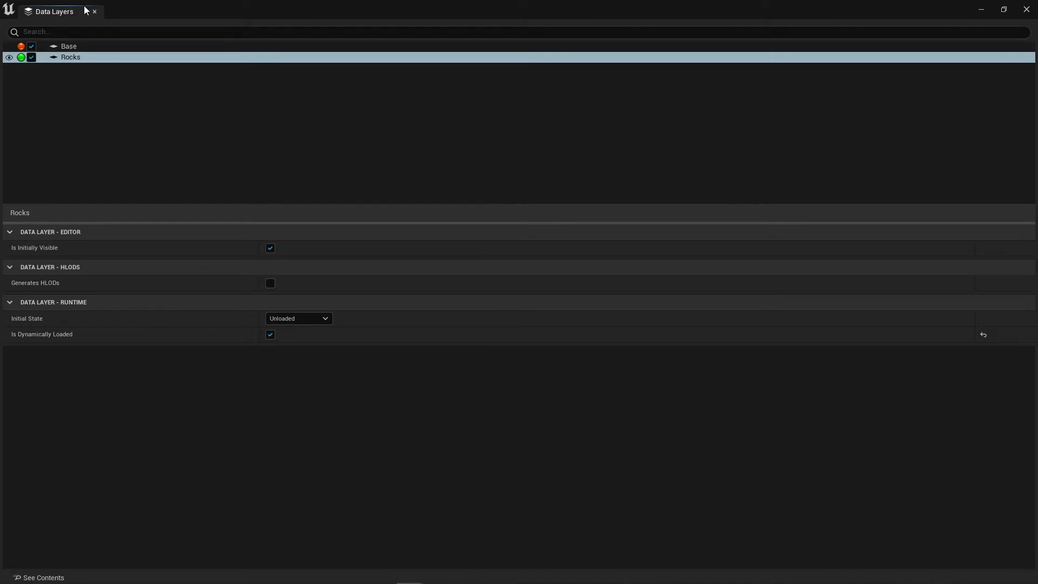
# - Dock the Data Layers window beside World Partition and reduce its height to enlarge the viewport
pyautogui.moveTo(60, 10); pyautogui.dragTo(256, 424)
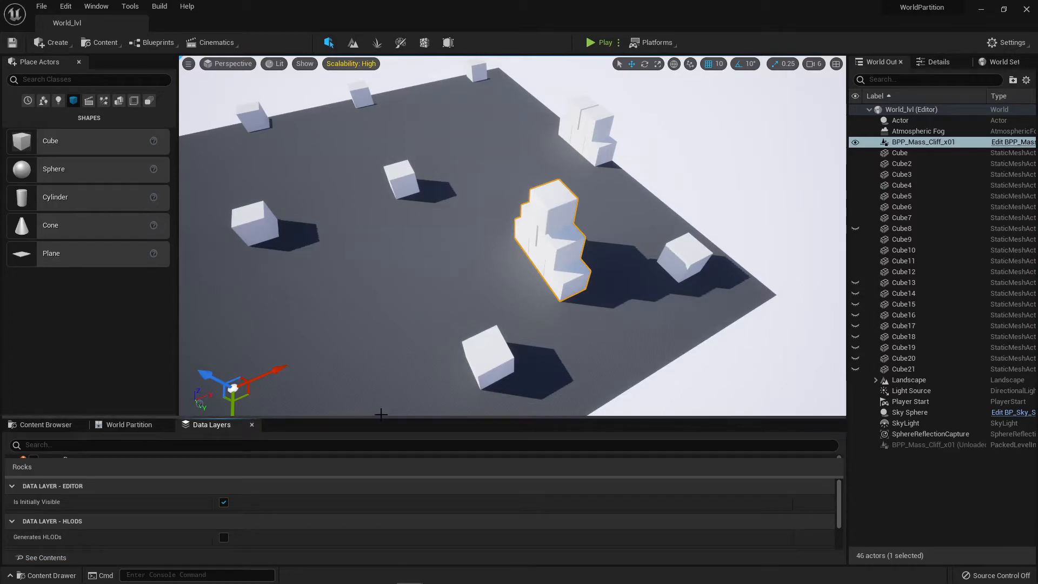
pyautogui.moveTo(380, 418); pyautogui.dragTo(381, 498)
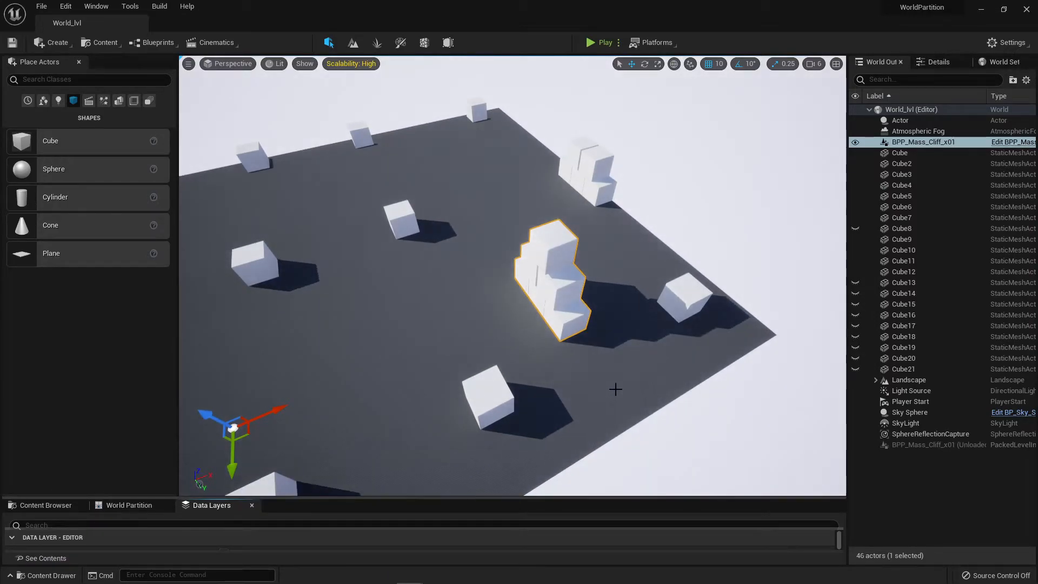
# - Play the level in the viewport and walk the character around to look for the cliff
pyautogui.moveTo(653, 378); pyautogui.dragTo(452, 356, button='right')
pyautogui.press('w')
pyautogui.moveTo(513, 276)
pyautogui.mouseDown(button='right')
pyautogui.moveTo(554, 241)
pyautogui.moveTo(605, 246)
pyautogui.moveTo(521, 264)
pyautogui.mouseUp(button='right')
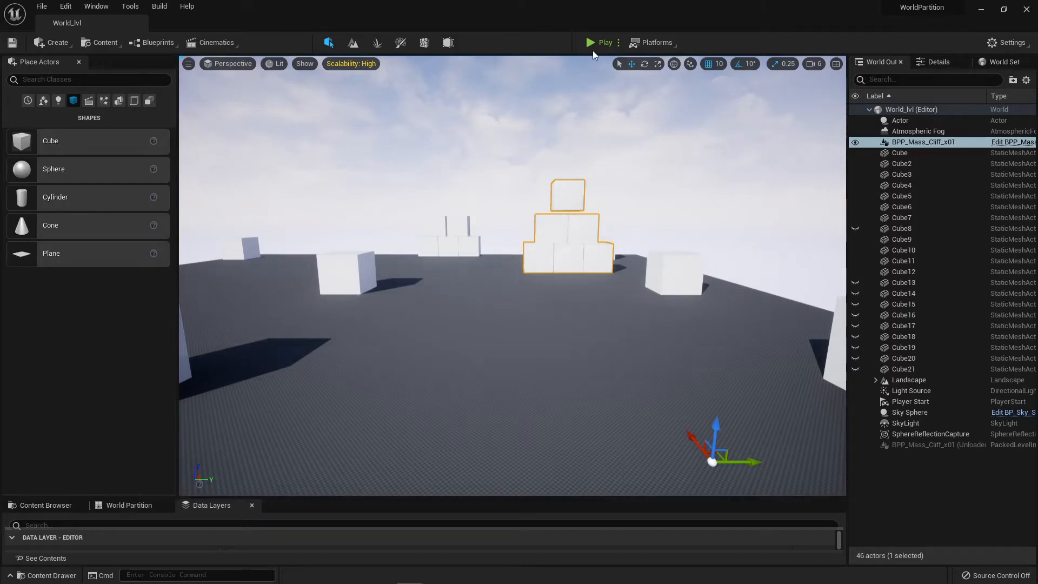
pyautogui.click(589, 42)
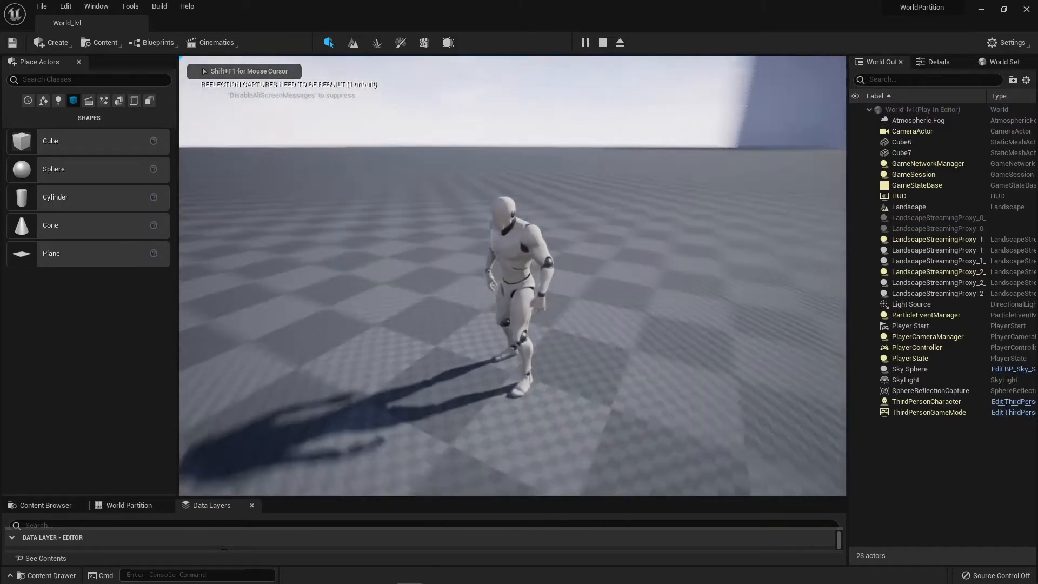
pyautogui.press('w')
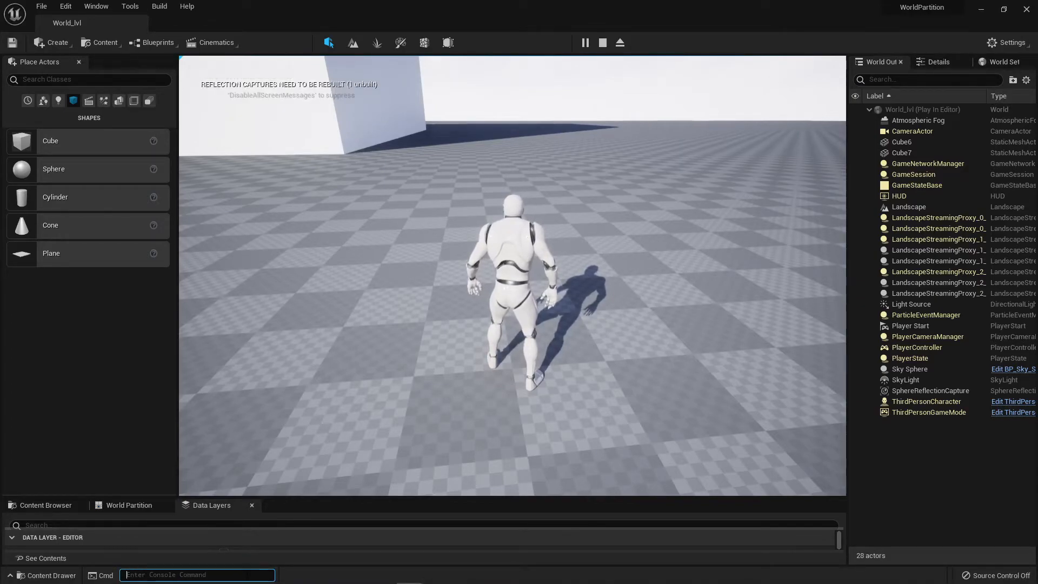
# - Run the console command wp.Runtime.ToggleDrawRuntimeHash2D to toggle the 2D streaming grid overlay
pyautogui.write('w')
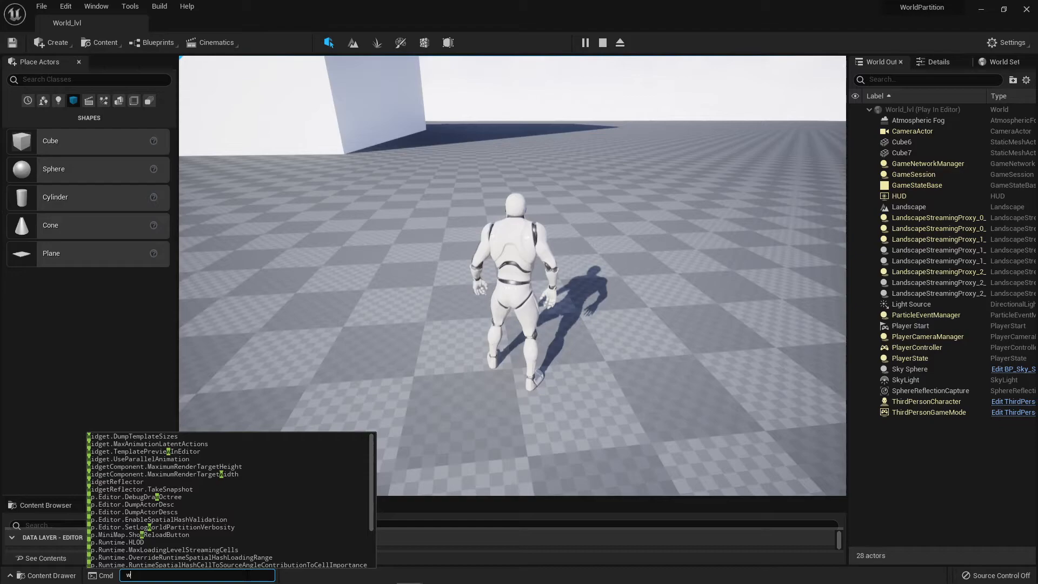
pyautogui.write('p')
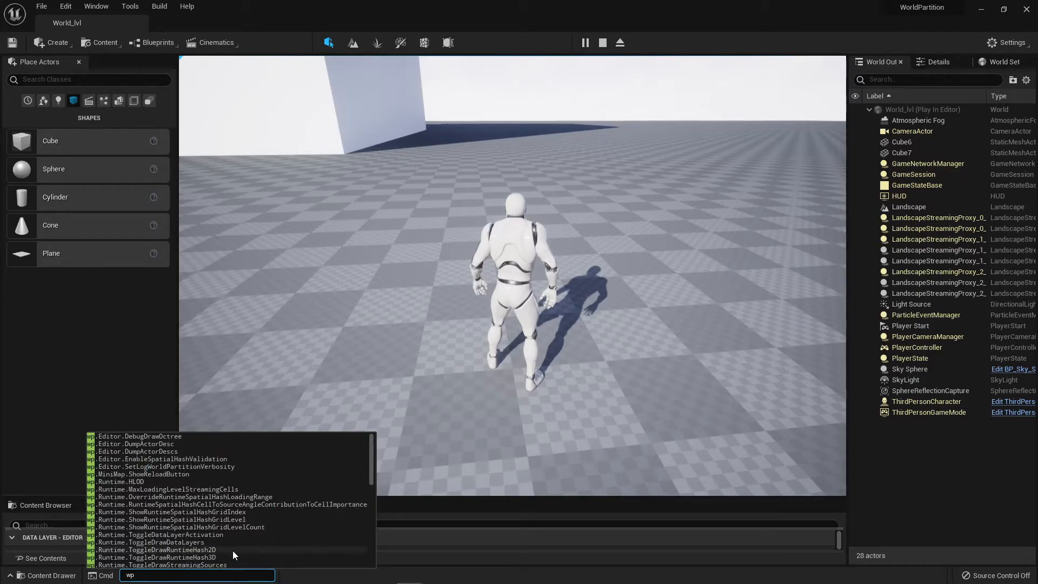
pyautogui.click(206, 551)
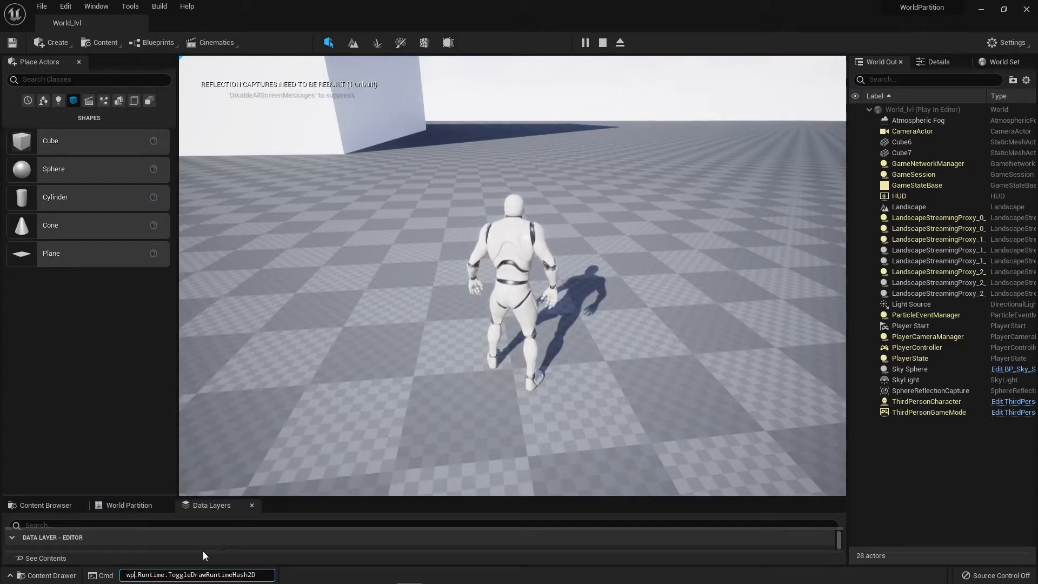
pyautogui.press('Return')
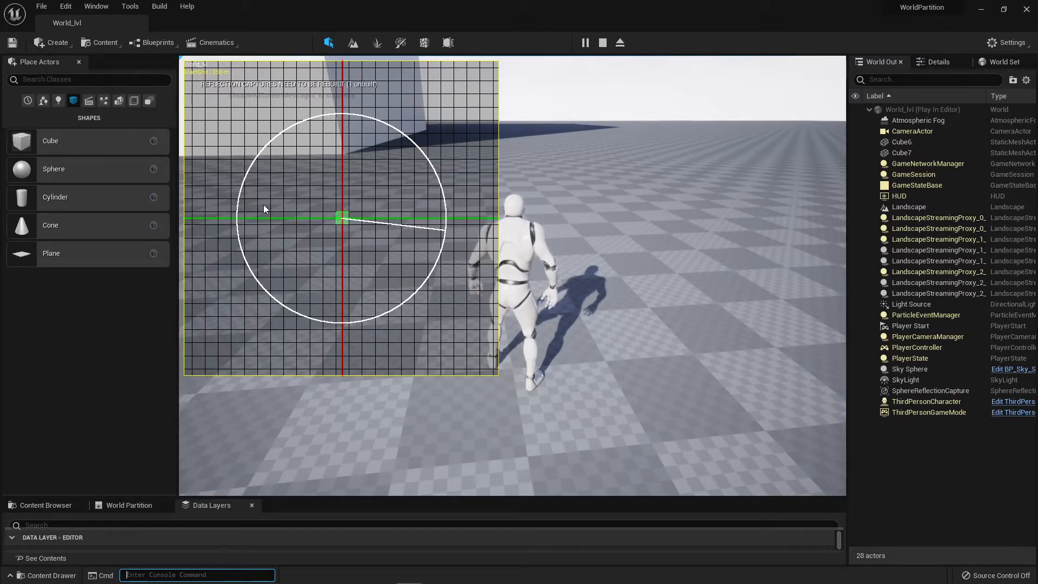
# - Run the character across the level with the streaming grid overlay shown, and stop the play session
pyautogui.click(645, 422)
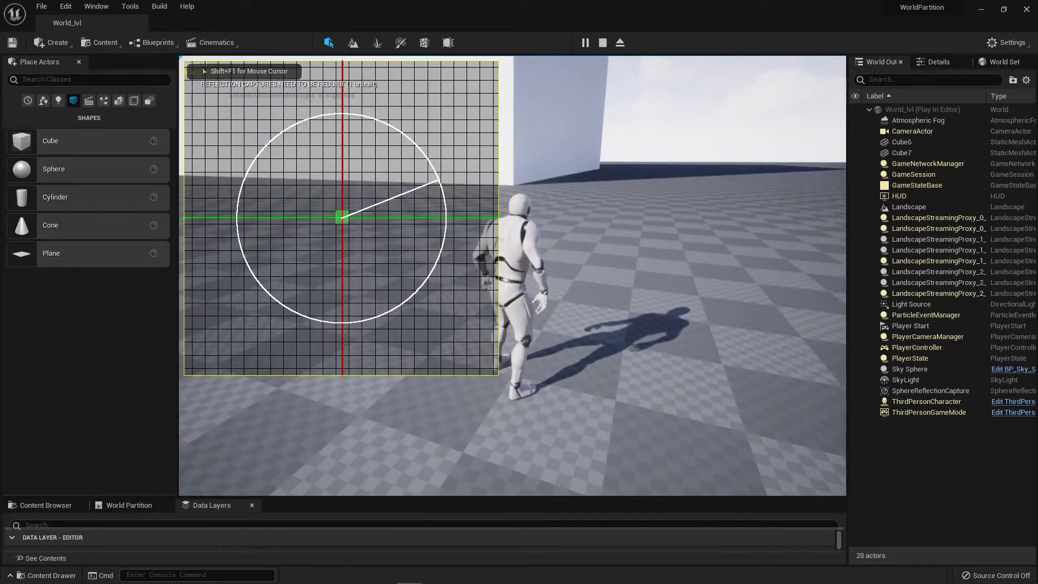
pyautogui.press('w')
pyautogui.press('w')
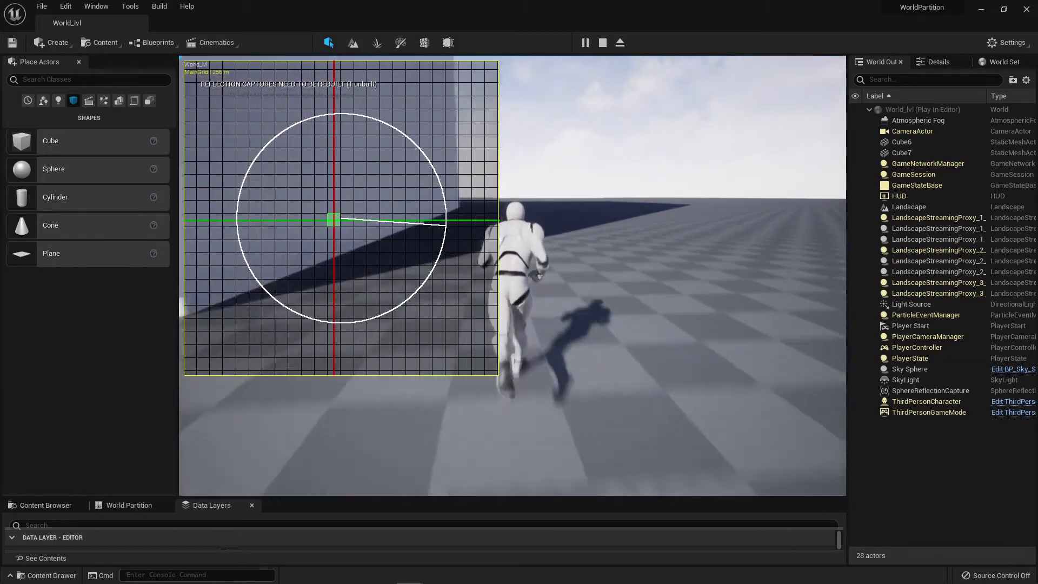
pyautogui.press('w')
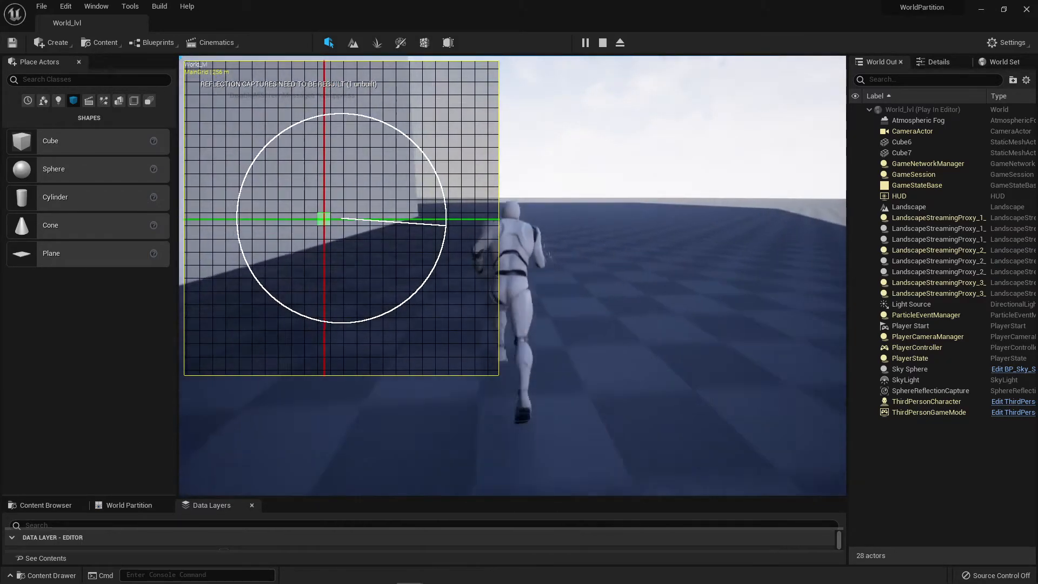
pyautogui.press('Escape')
# - Examine the cliff area in the editor, replay the level to check for the cliff in game, and stop playing
pyautogui.moveTo(646, 360); pyautogui.dragTo(733, 357, button='right')
pyautogui.press('s')
pyautogui.press('w')
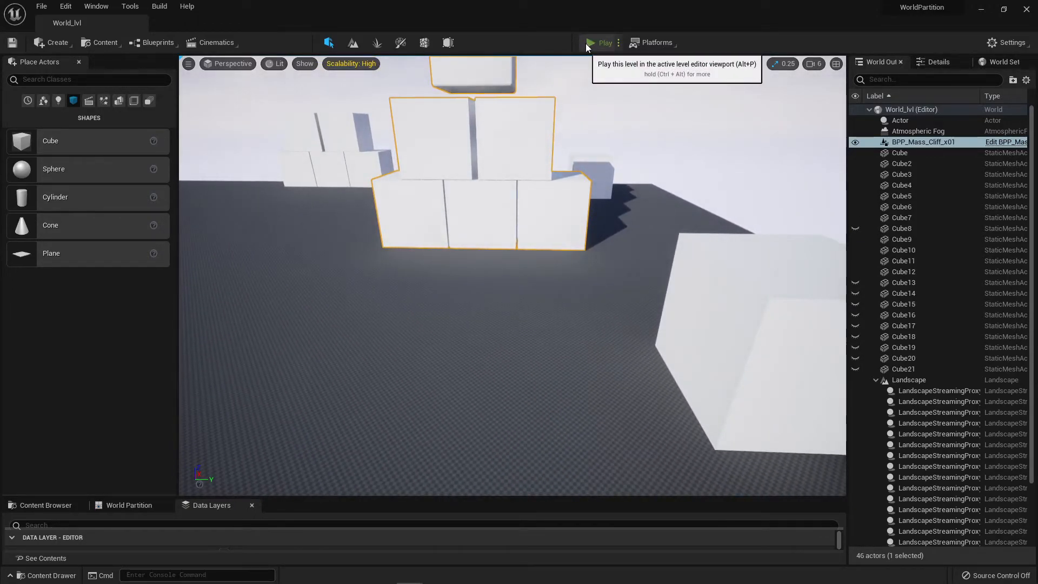
pyautogui.click(587, 43)
pyautogui.click(657, 322)
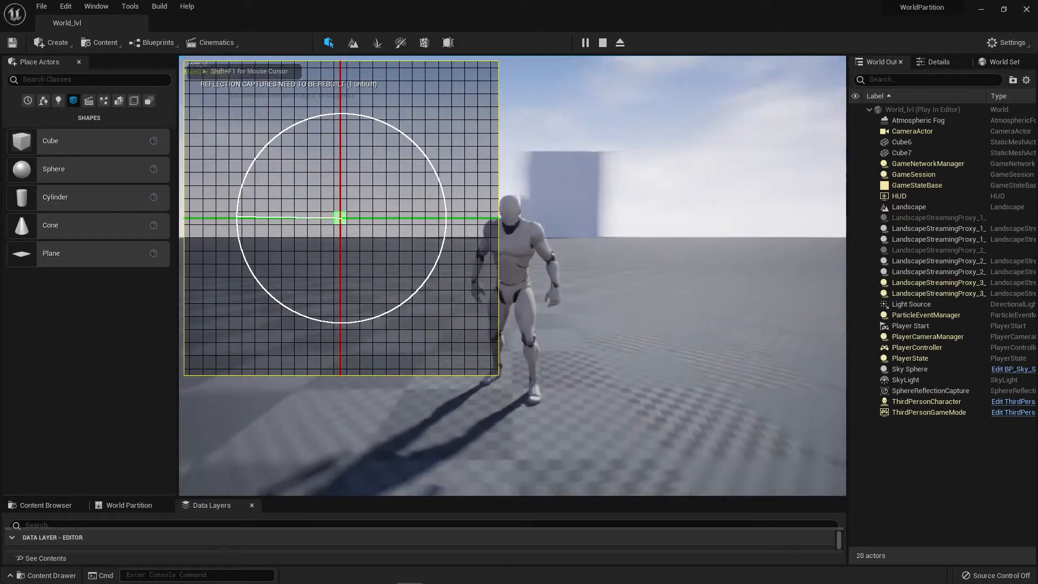
pyautogui.press('w')
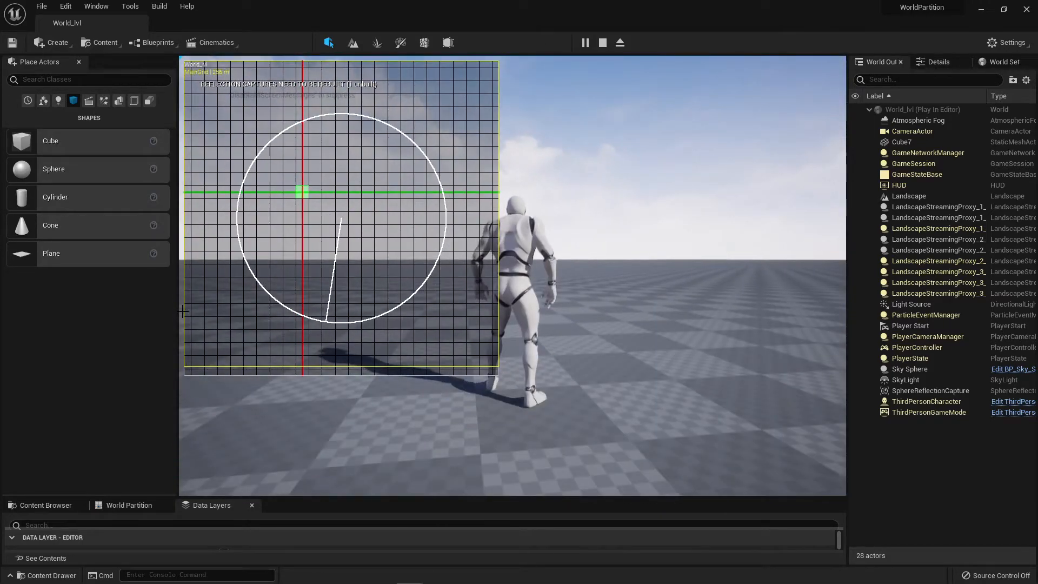
pyautogui.press('Escape')
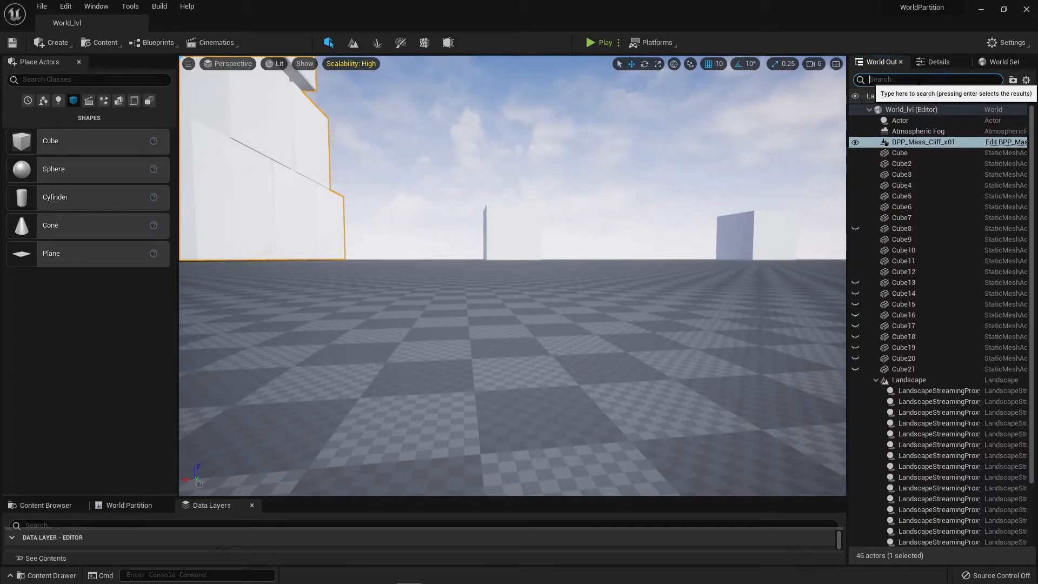
# - Find the existing Player Start actor in the outliner and delete it
pyautogui.write('play')
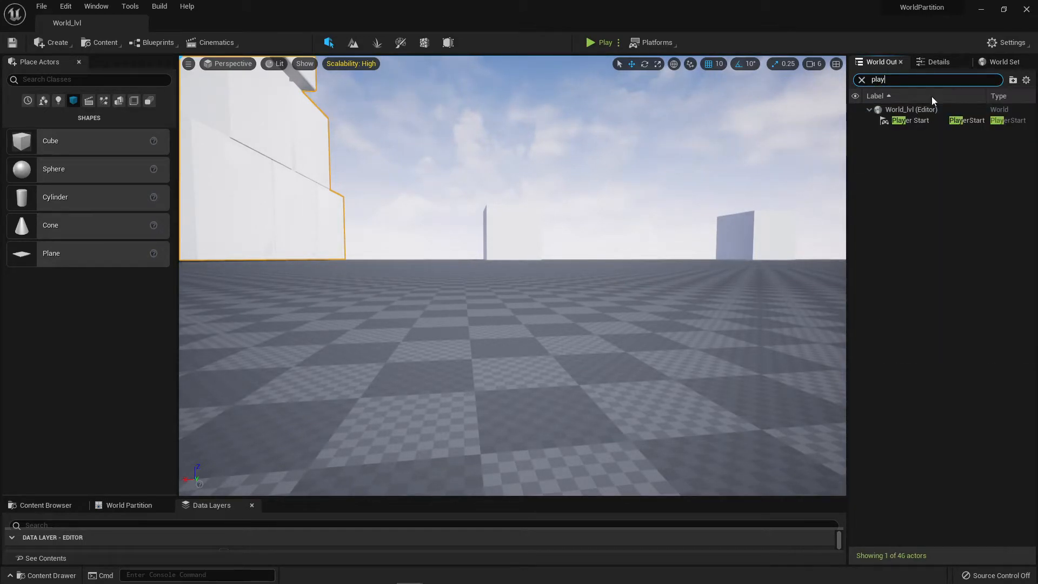
pyautogui.click(907, 120)
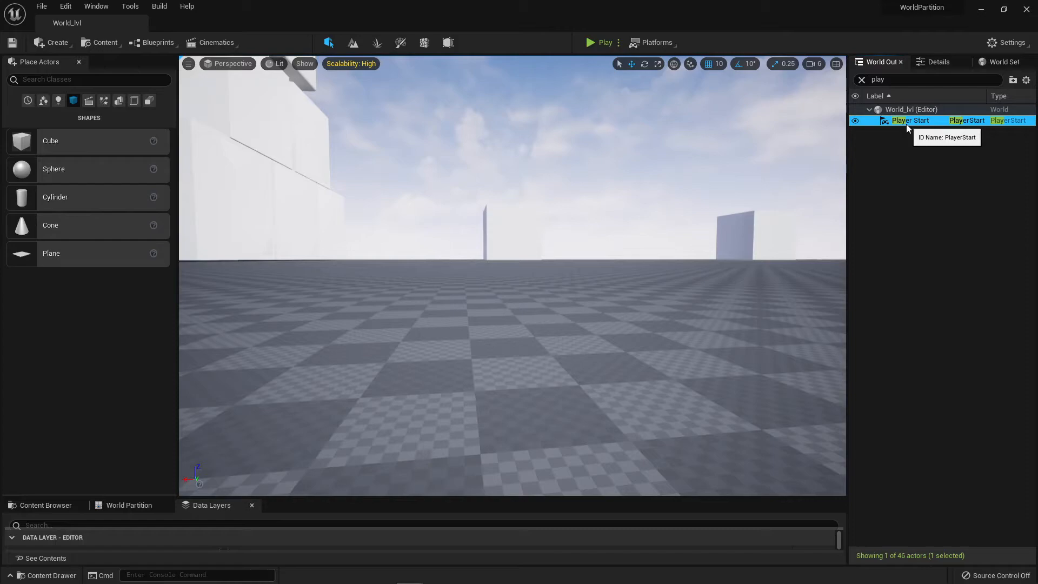
pyautogui.press('Delete')
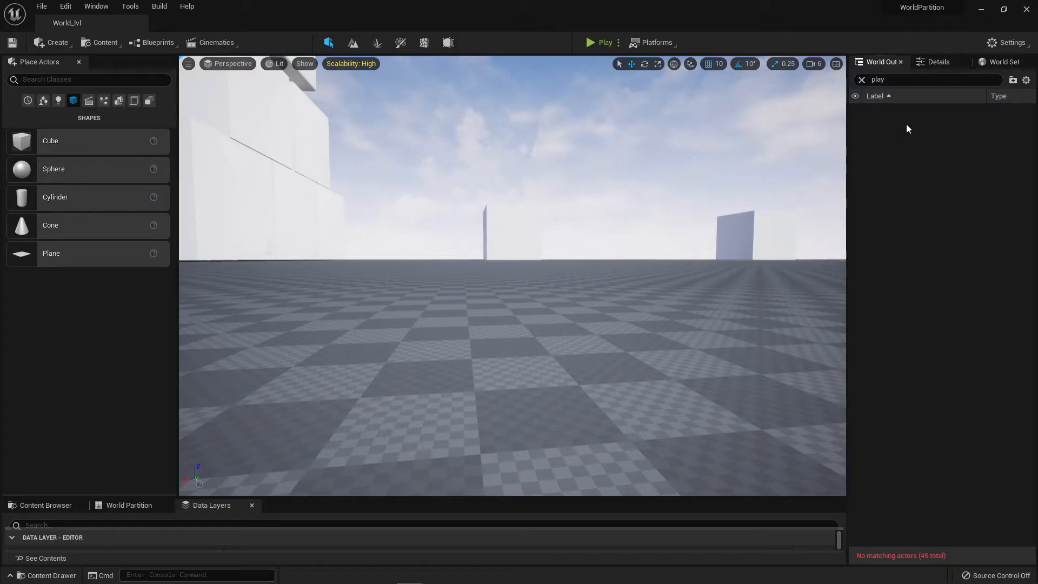
# - Place a new Player Start on the open ground in front of the block cliff
pyautogui.click(25, 102)
pyautogui.click(44, 103)
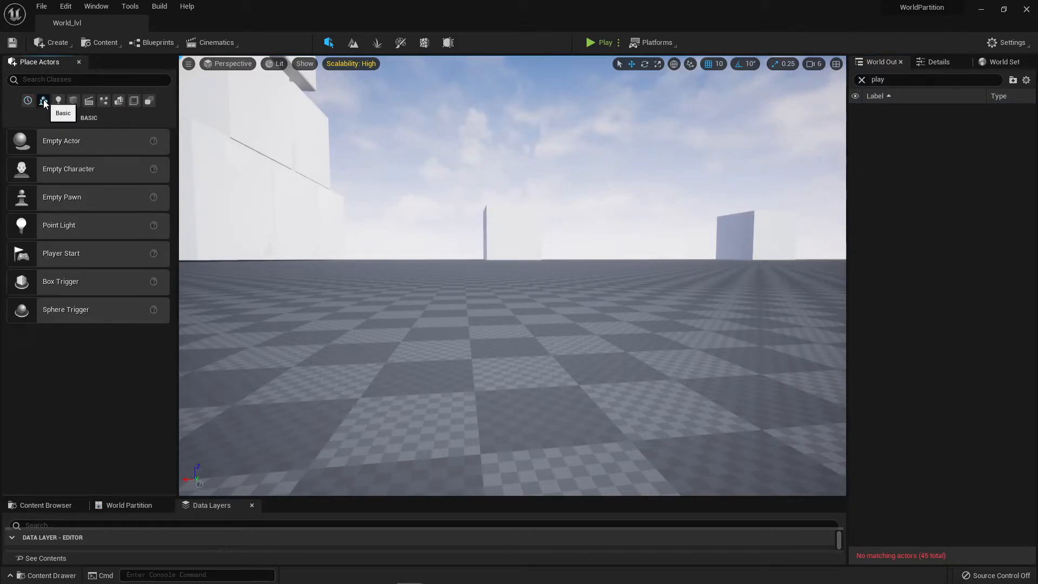
pyautogui.moveTo(513, 276); pyautogui.dragTo(230, 225, button='right')
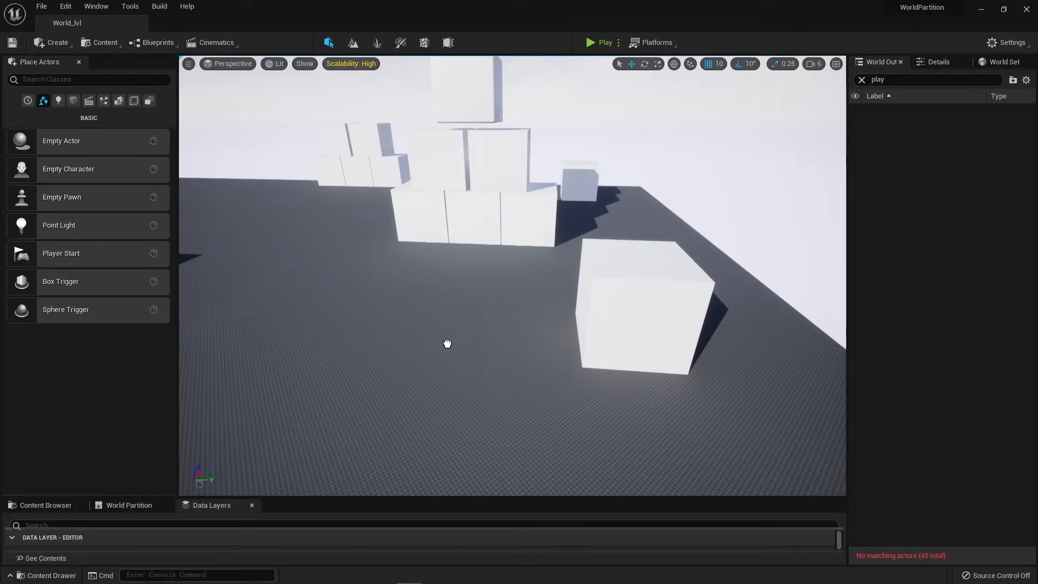
pyautogui.moveTo(473, 322); pyautogui.dragTo(471, 357, button='right')
pyautogui.moveTo(475, 301); pyautogui.dragTo(518, 295, button='right')
# - Check the player spawn option, play from the new Player Start, run around the cliff area, and stop playing
pyautogui.click(620, 43)
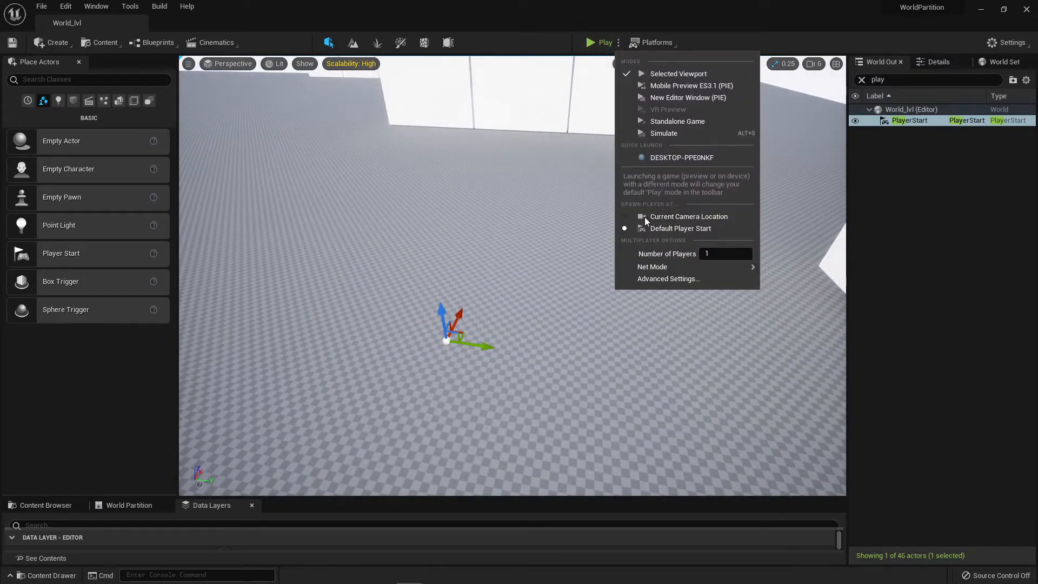
pyautogui.click(588, 42)
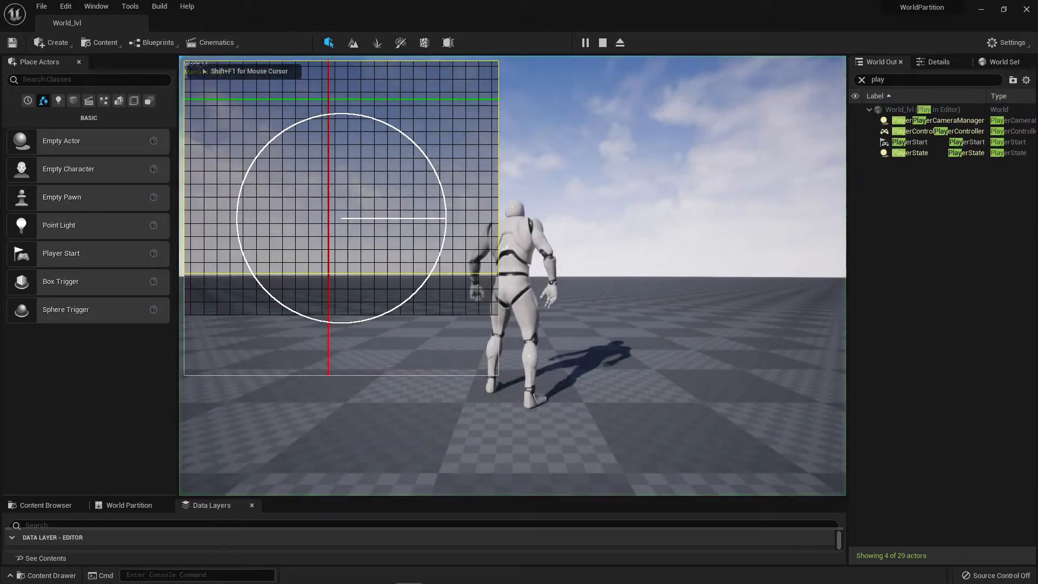
pyautogui.press('w')
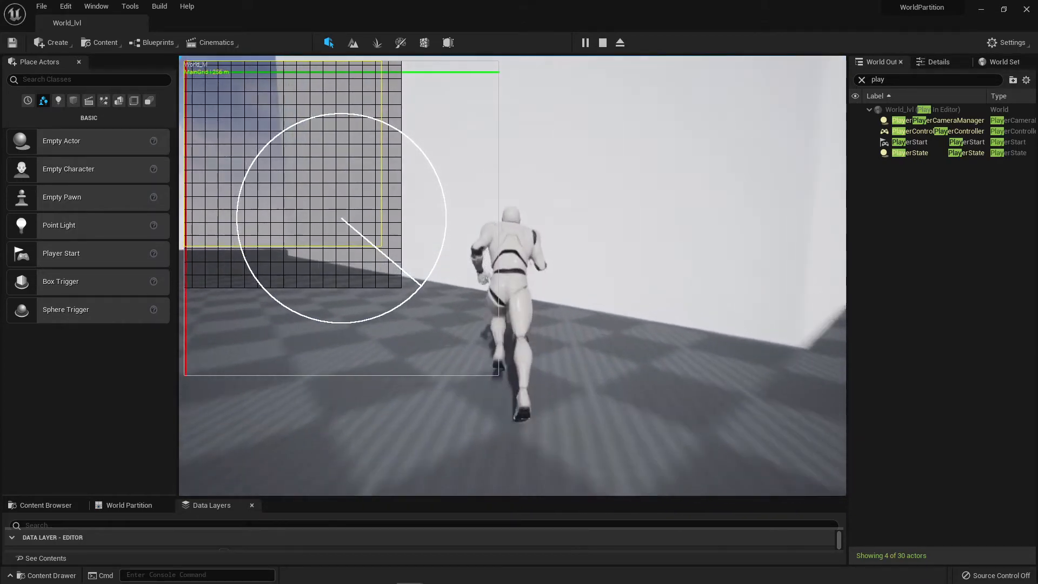
pyautogui.press('w')
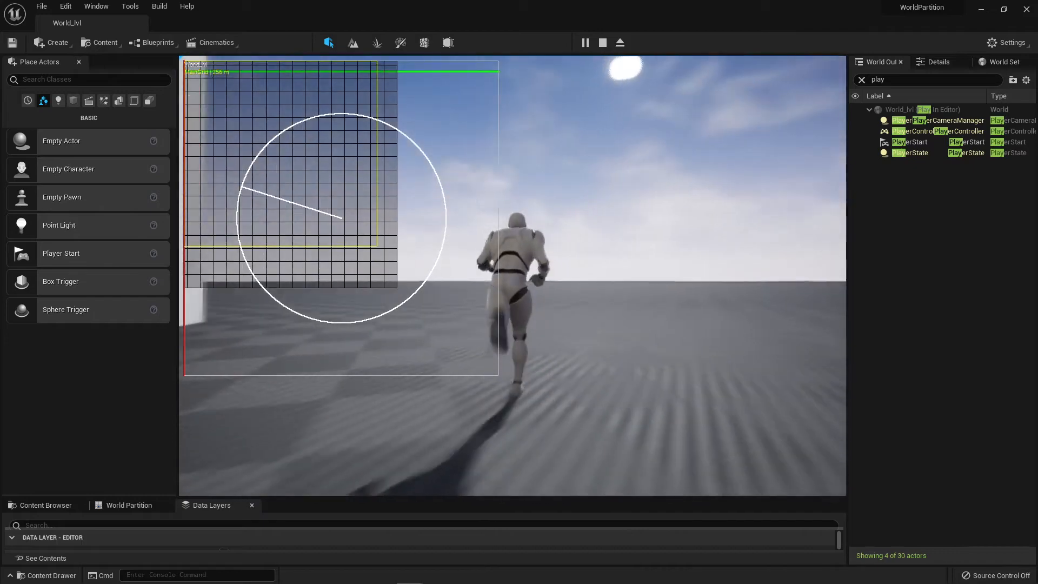
pyautogui.press('Escape')
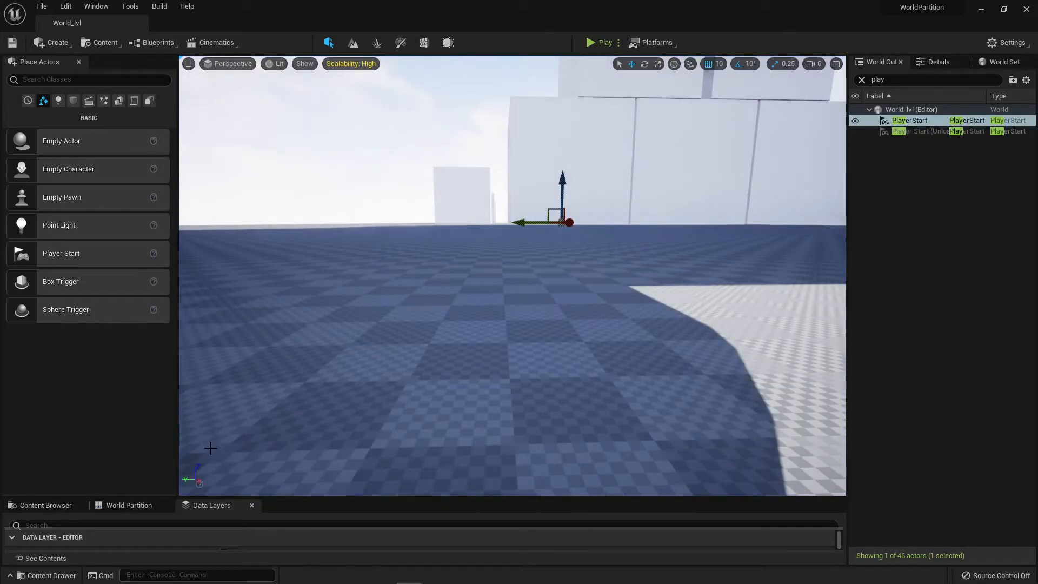
# - Set the Rocks data layer's Initial State to Activated and play the level to test it
pyautogui.moveTo(323, 498); pyautogui.dragTo(323, 297)
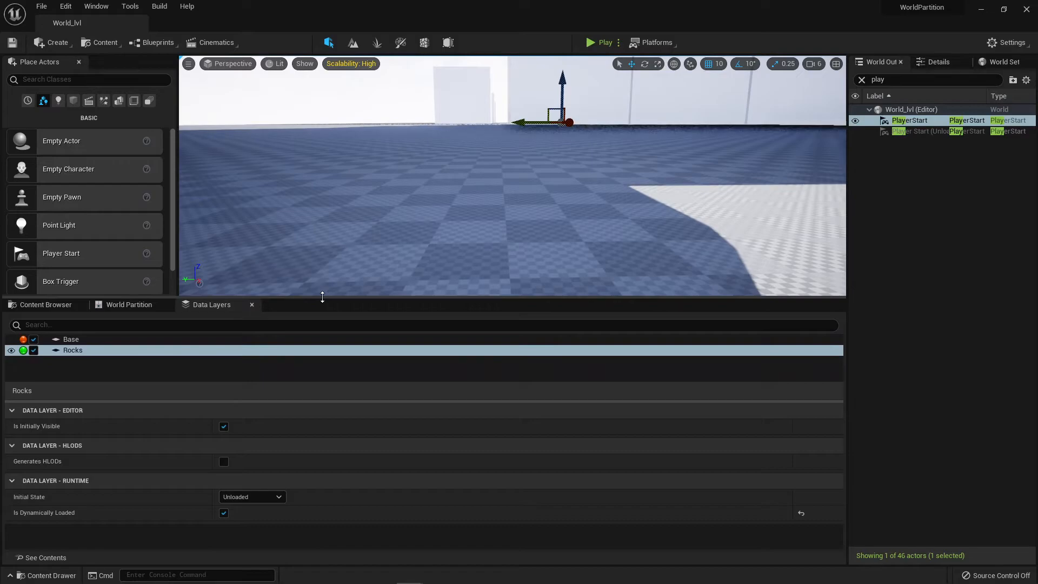
pyautogui.click(280, 498)
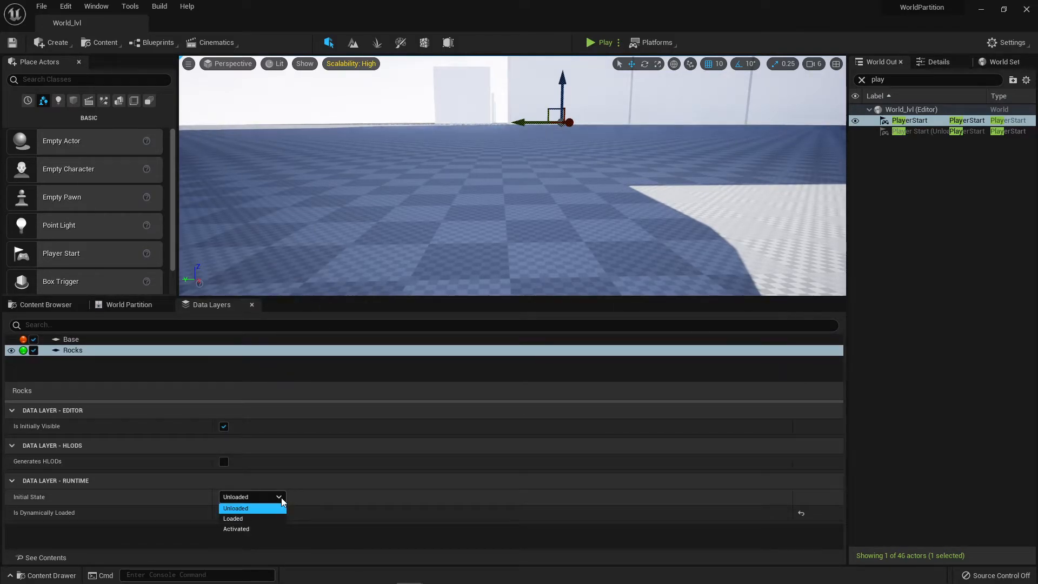
pyautogui.click(245, 527)
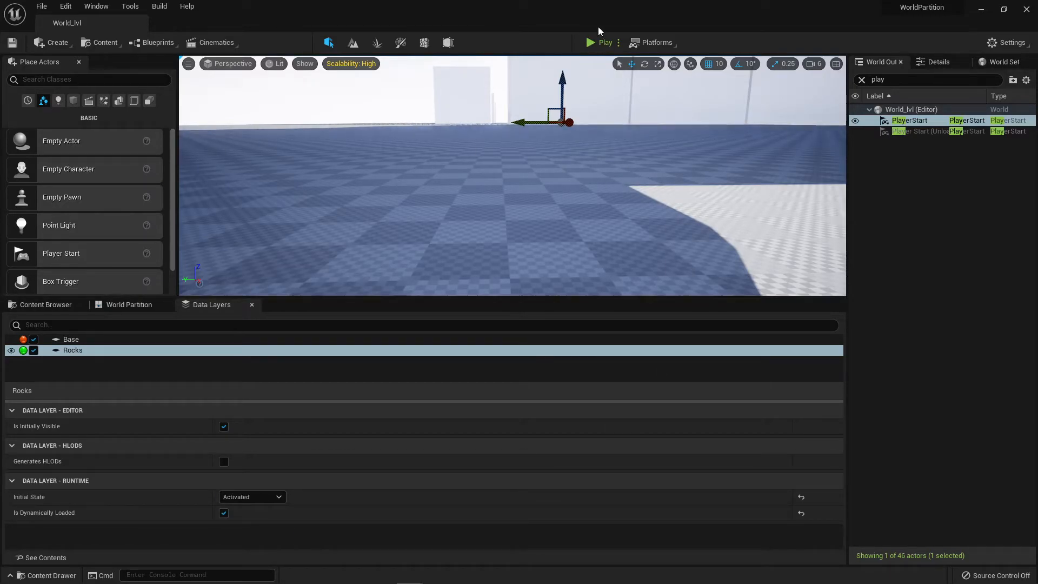
pyautogui.click(600, 42)
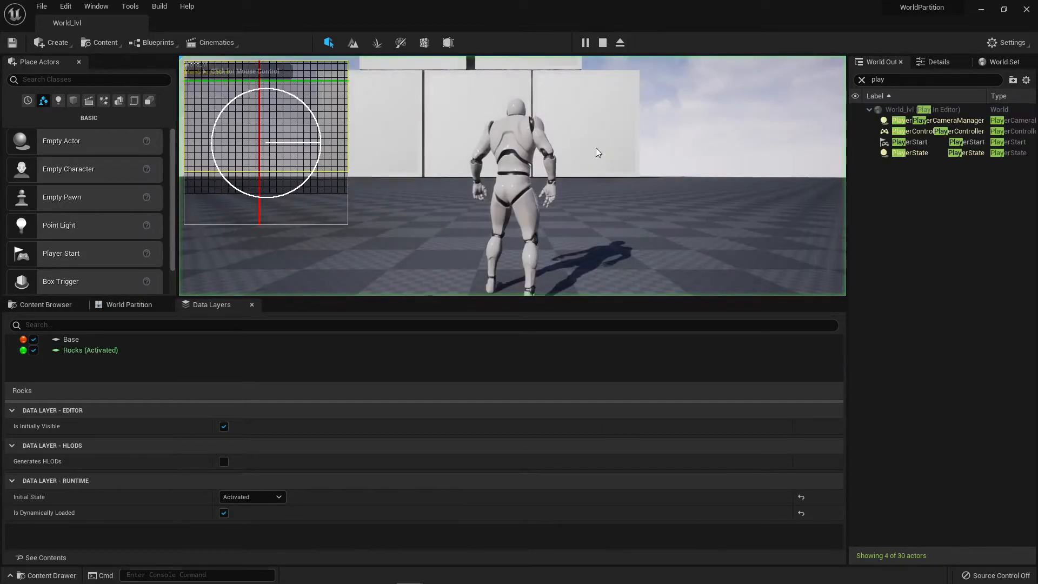
# - Look at the cliff in play, stop playing, and set the Rocks data layer's Initial State to Loaded
pyautogui.click(633, 219)
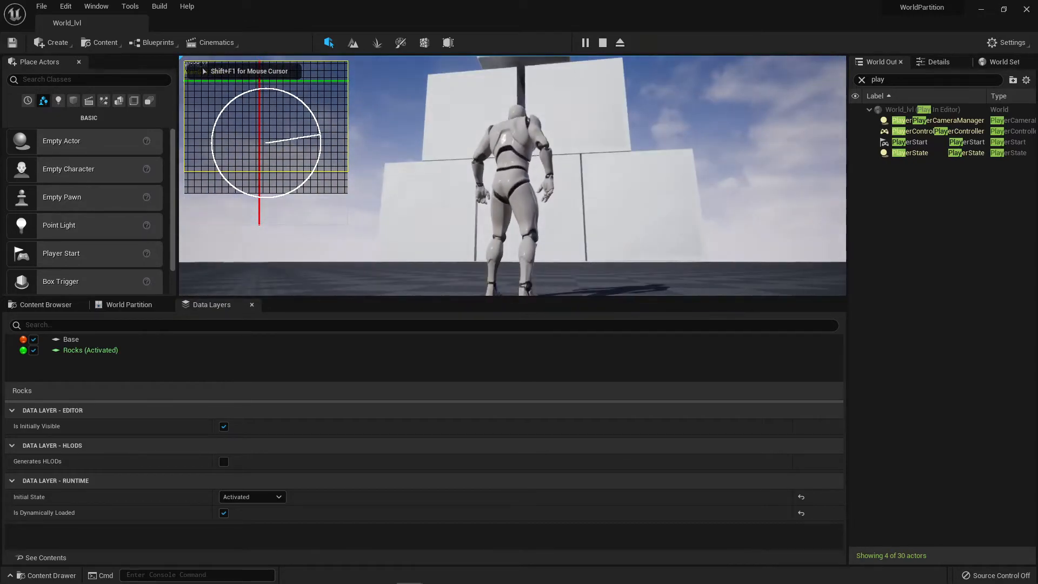
pyautogui.press('Escape')
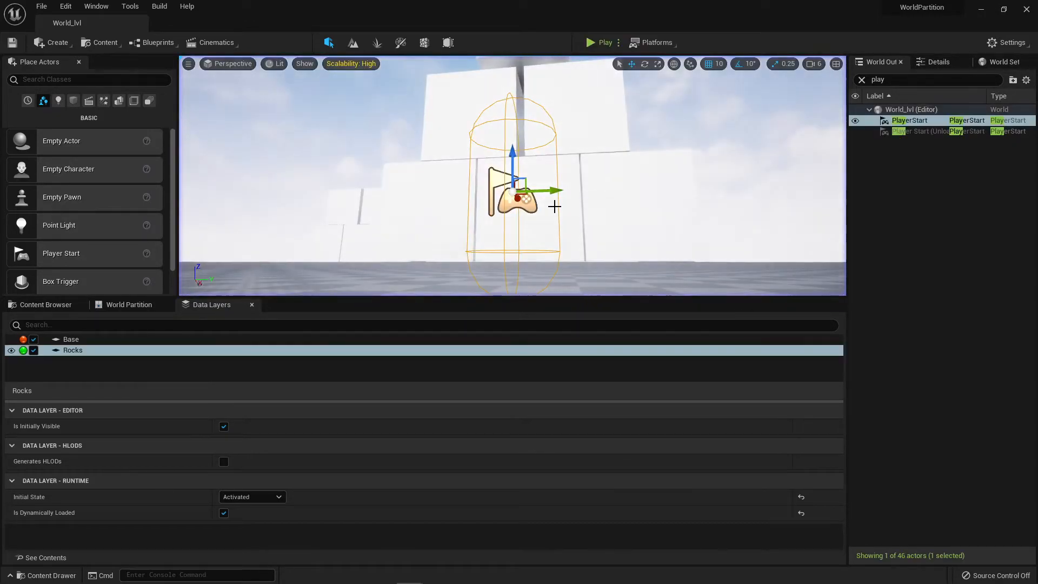
pyautogui.click(279, 497)
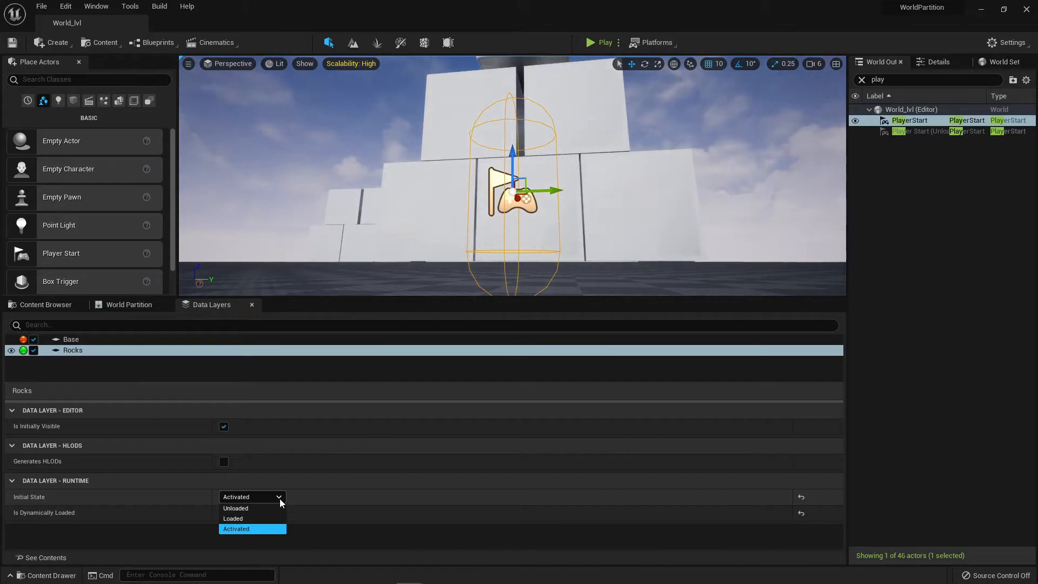
pyautogui.click(256, 519)
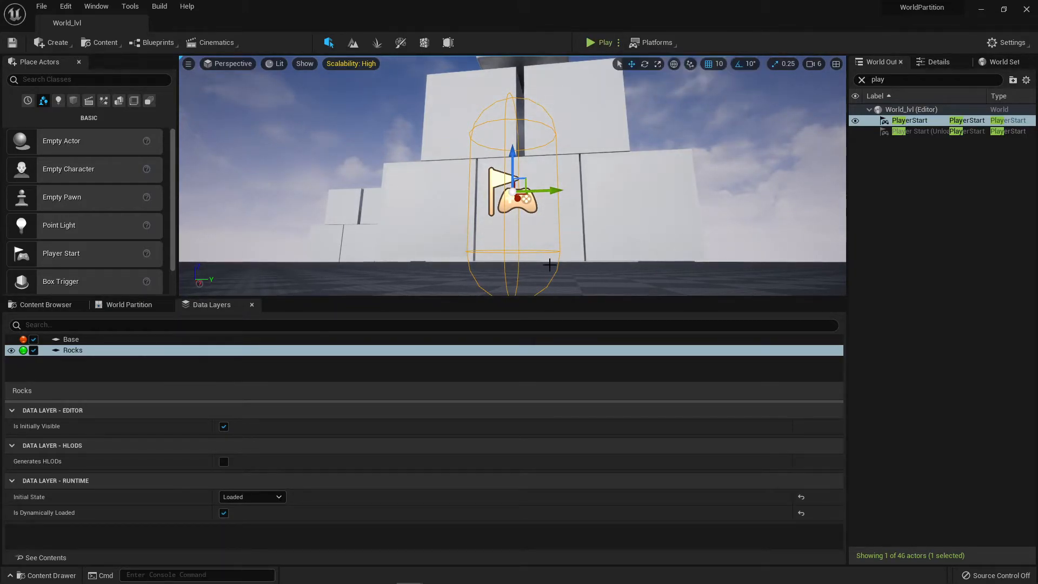
# - Enlarge the viewport, play the level, run forward and back across the open ground to test the Rocks layer's streaming, and stop playing
pyautogui.moveTo(556, 297); pyautogui.dragTo(562, 263)
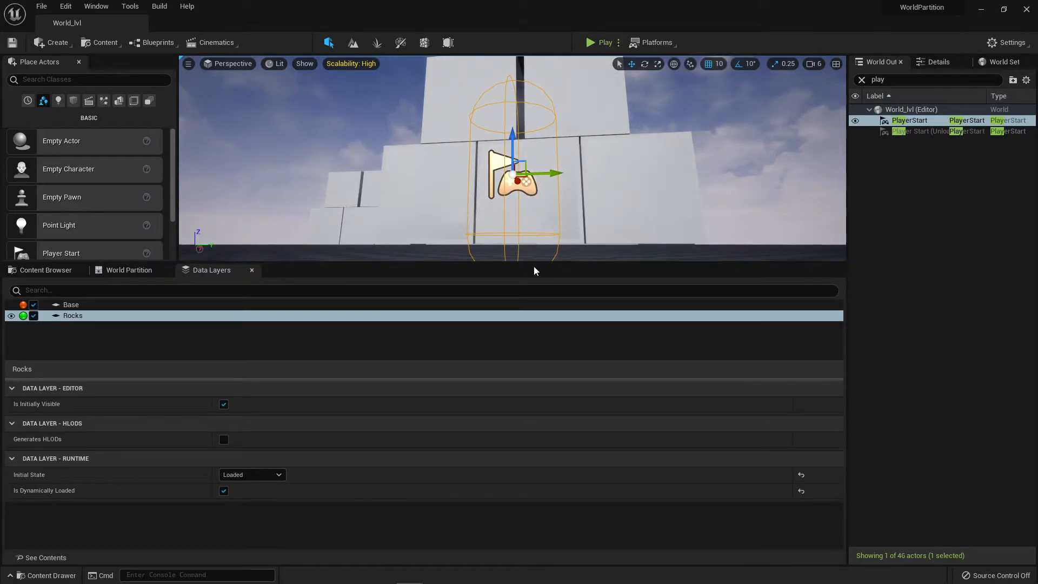
pyautogui.moveTo(536, 262); pyautogui.dragTo(522, 464)
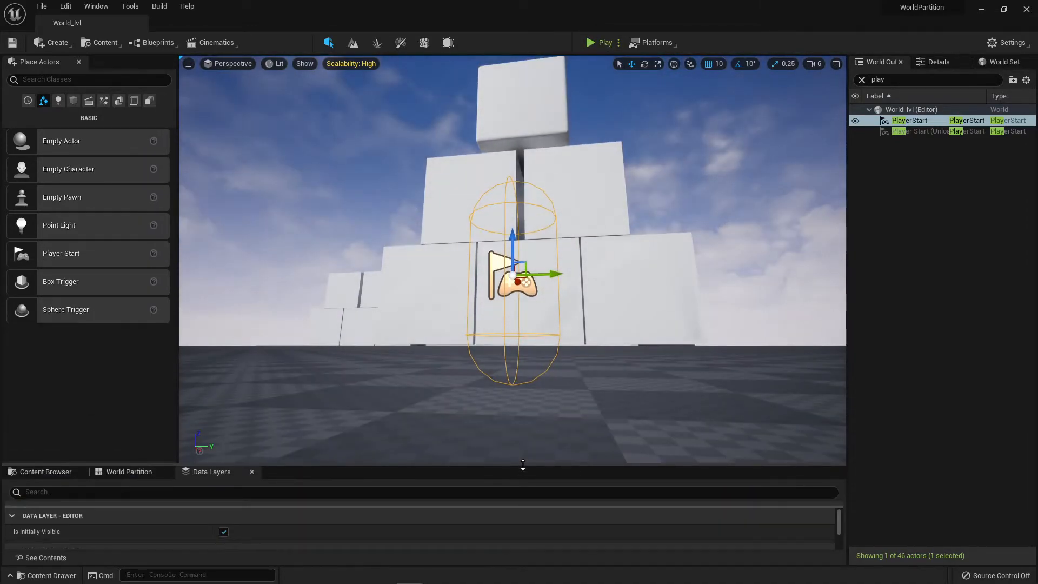
pyautogui.click(597, 41)
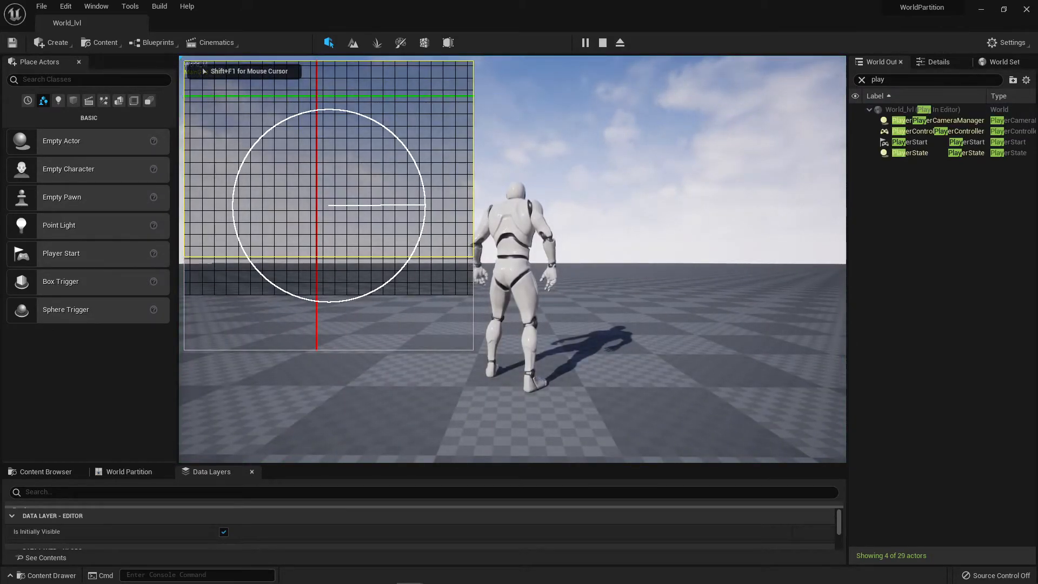
pyautogui.click(602, 300)
pyautogui.press('w')
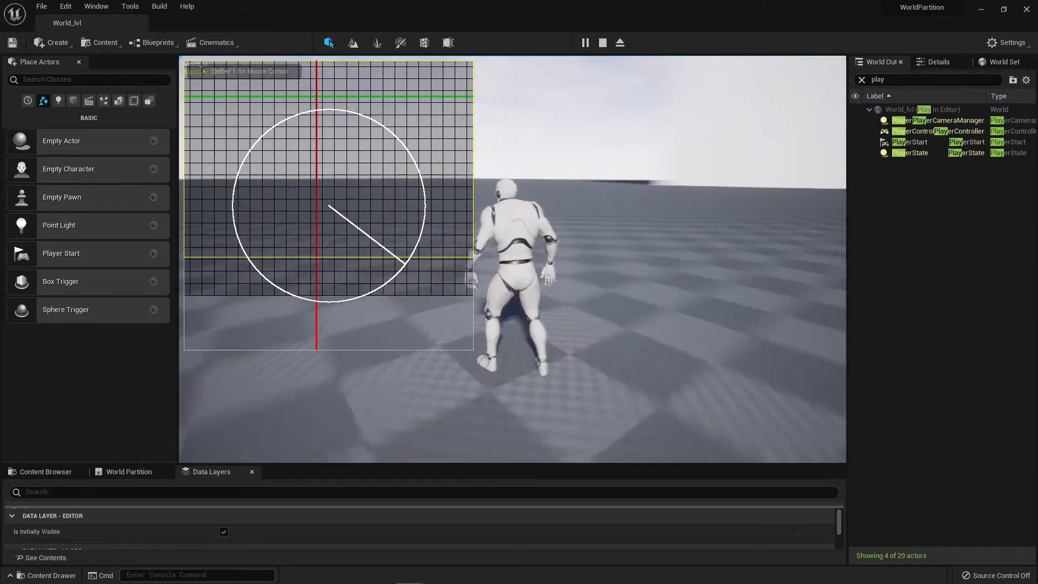
pyautogui.press('w')
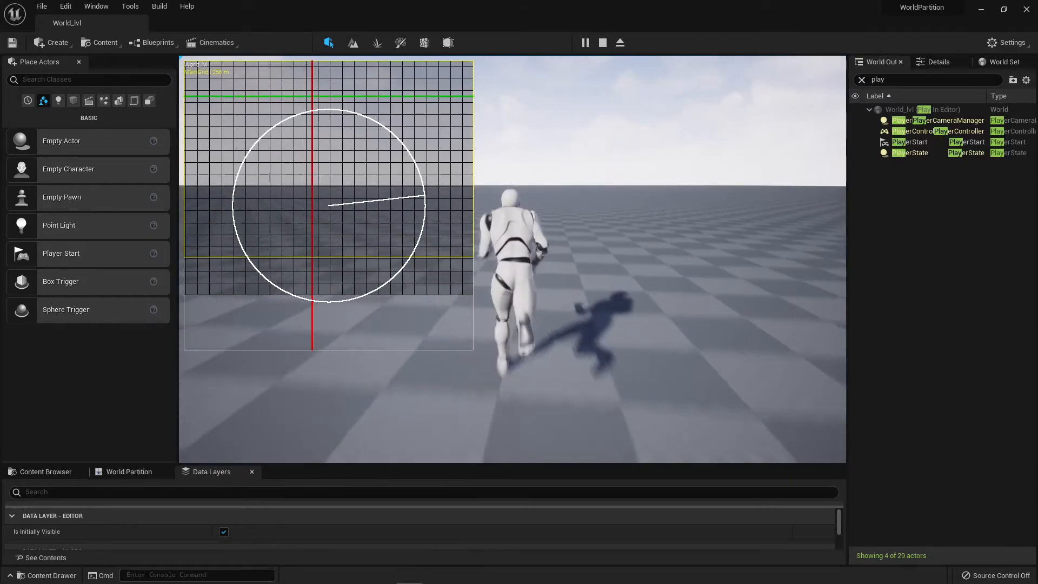
pyautogui.press('w')
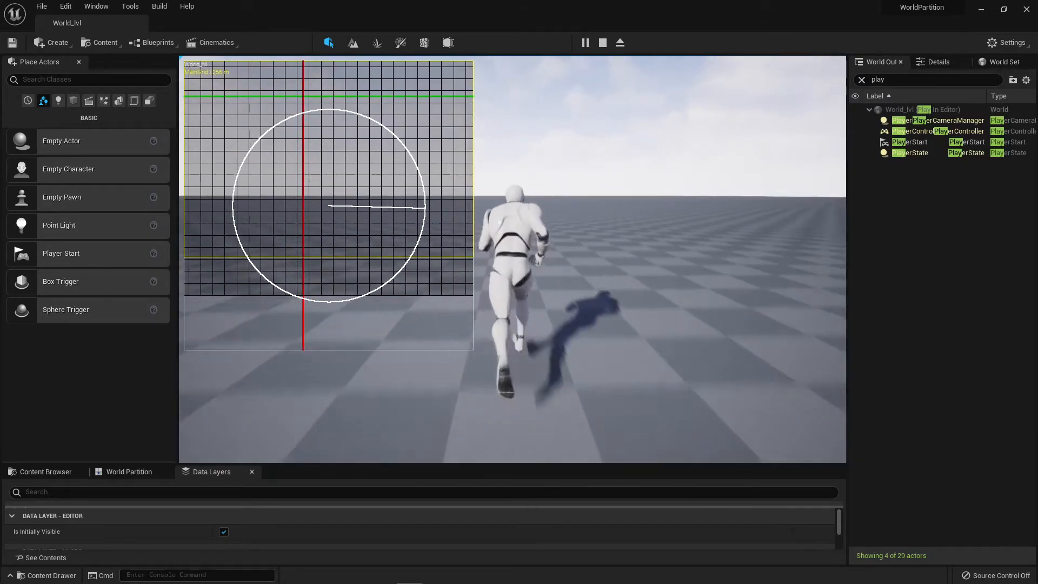
pyautogui.press('w')
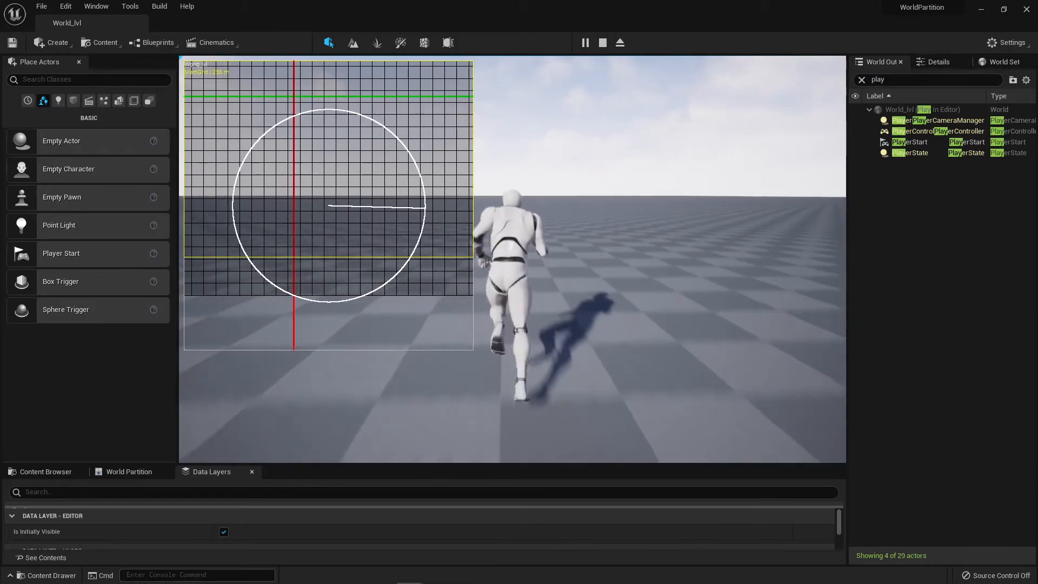
pyautogui.press('w')
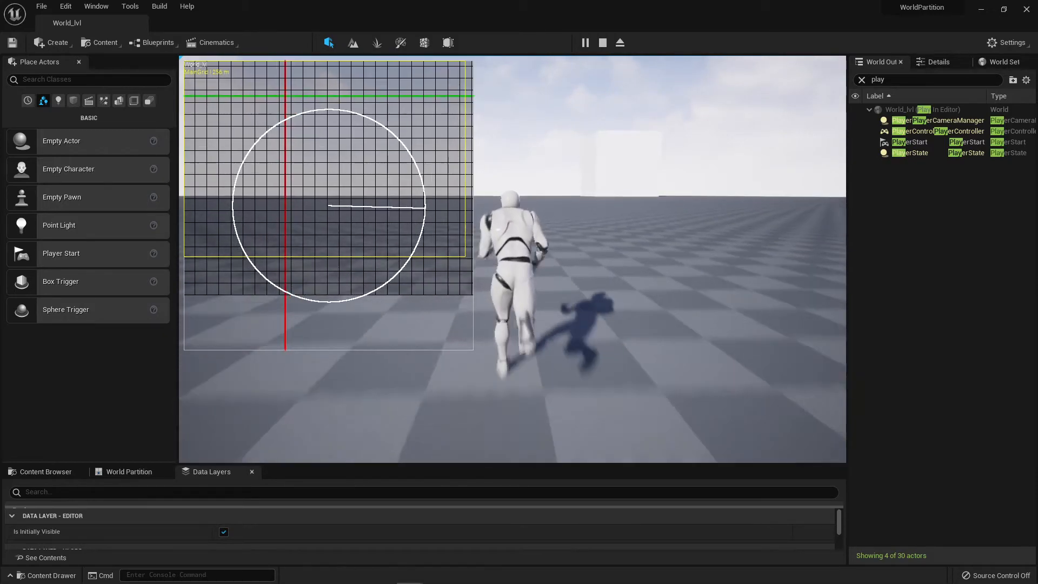
pyautogui.press('s')
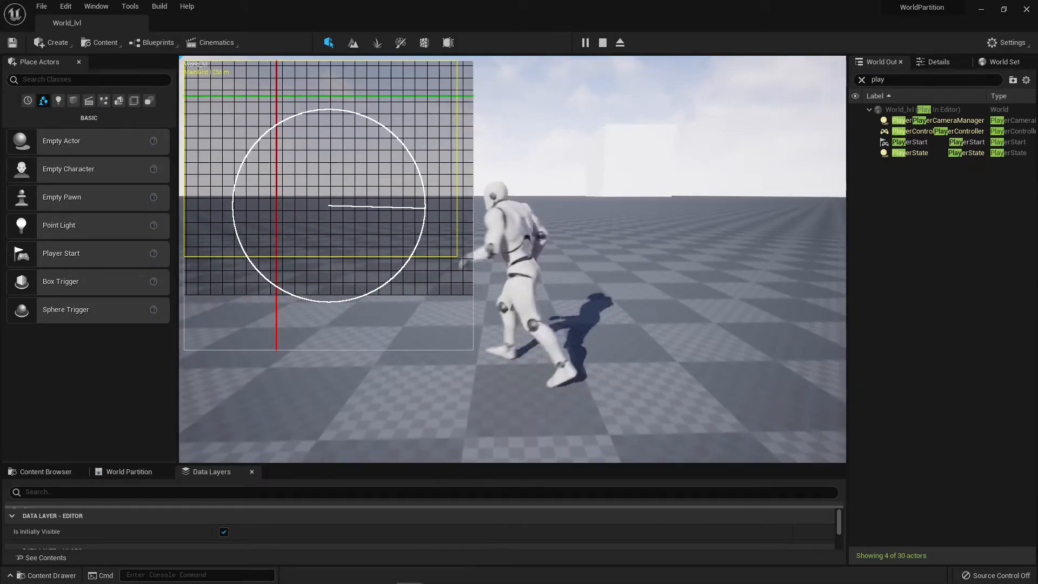
pyautogui.press('s')
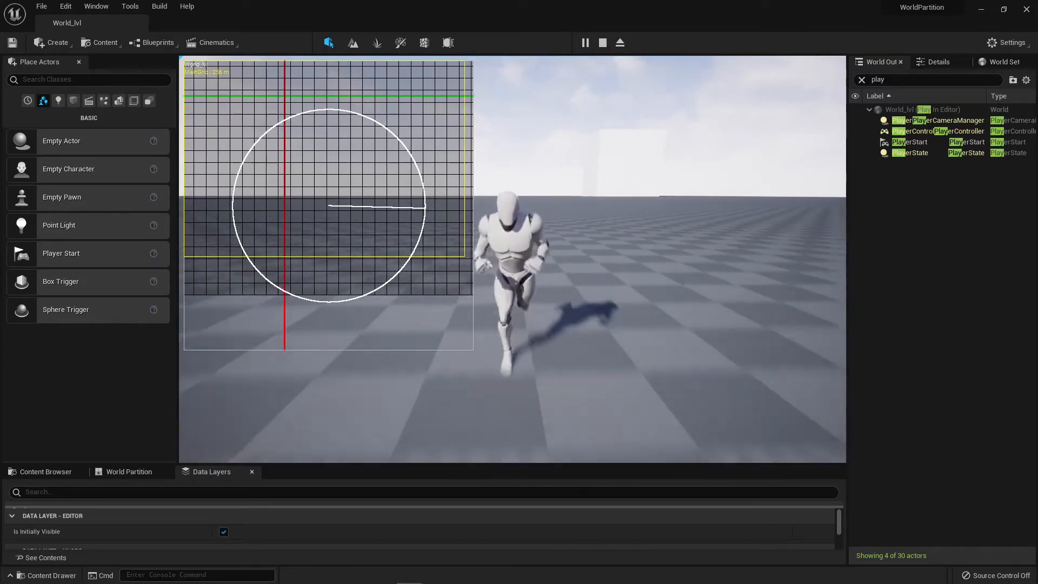
pyautogui.press('w')
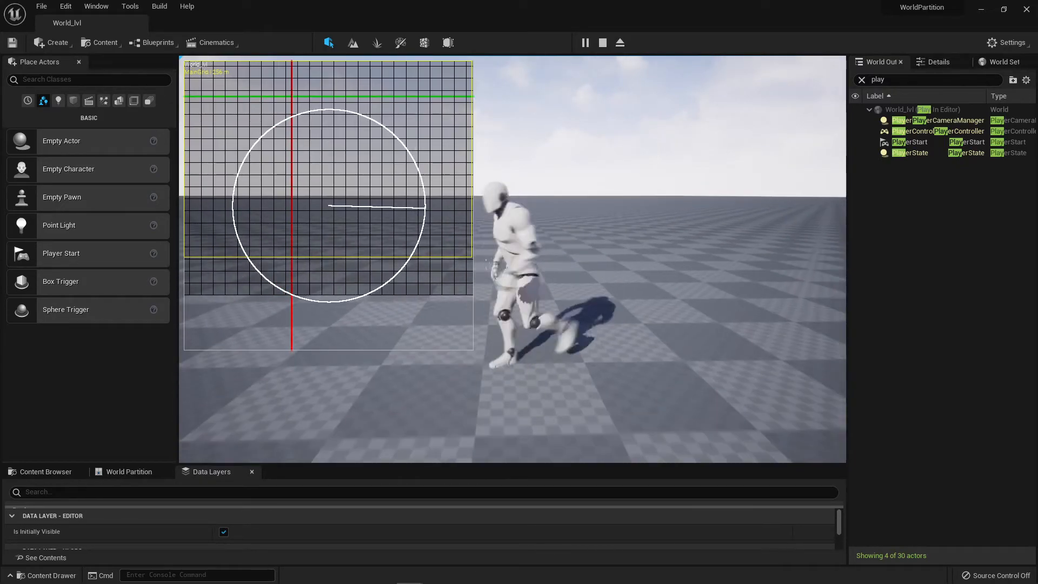
pyautogui.press('w')
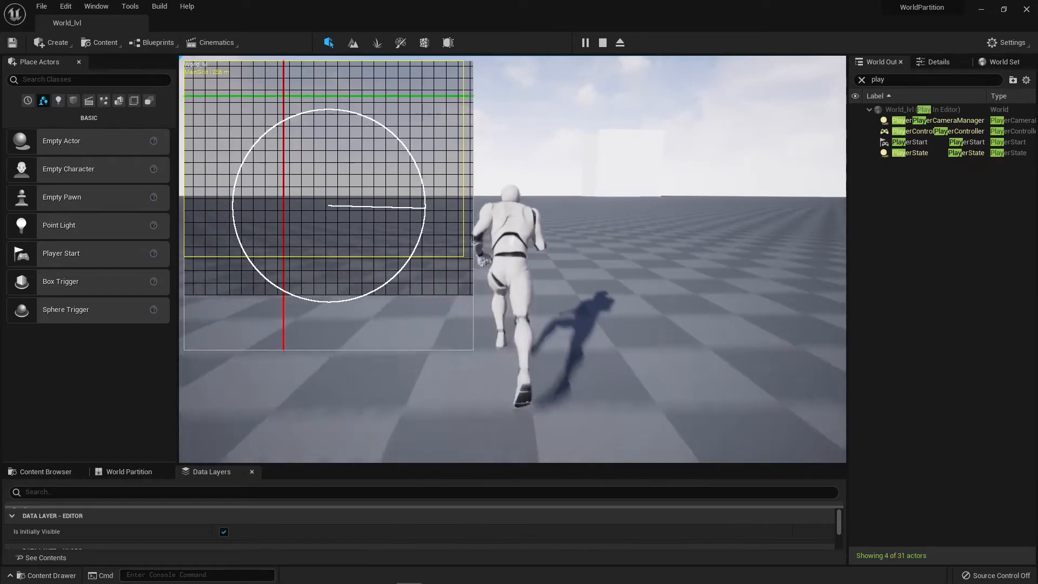
pyautogui.press('Escape')
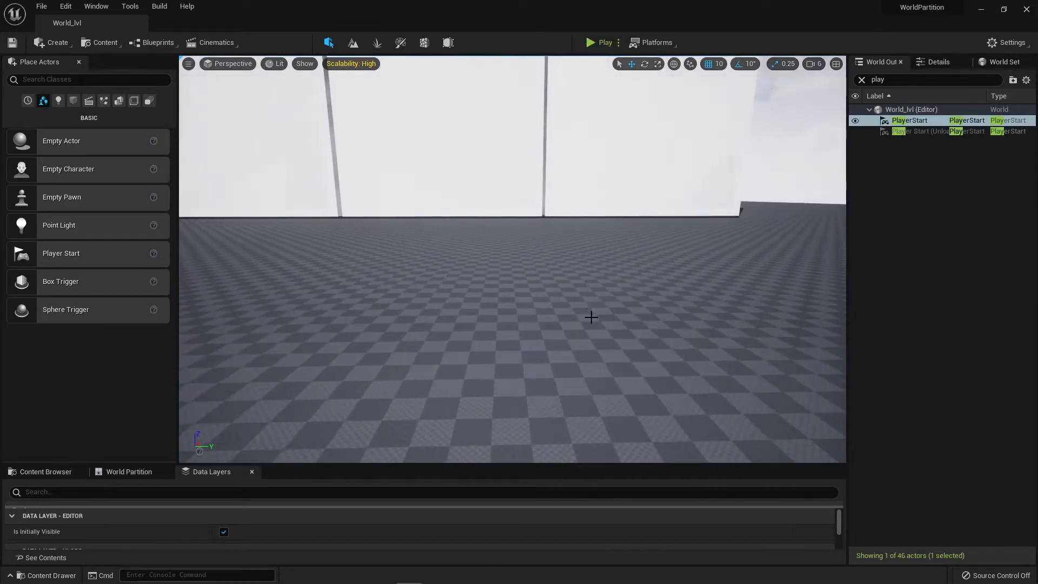
# - Enlarge the content browser area, open the World folder inside WorldPartition, and select the World_lvl level asset
pyautogui.moveTo(638, 281); pyautogui.dragTo(565, 324, button='right')
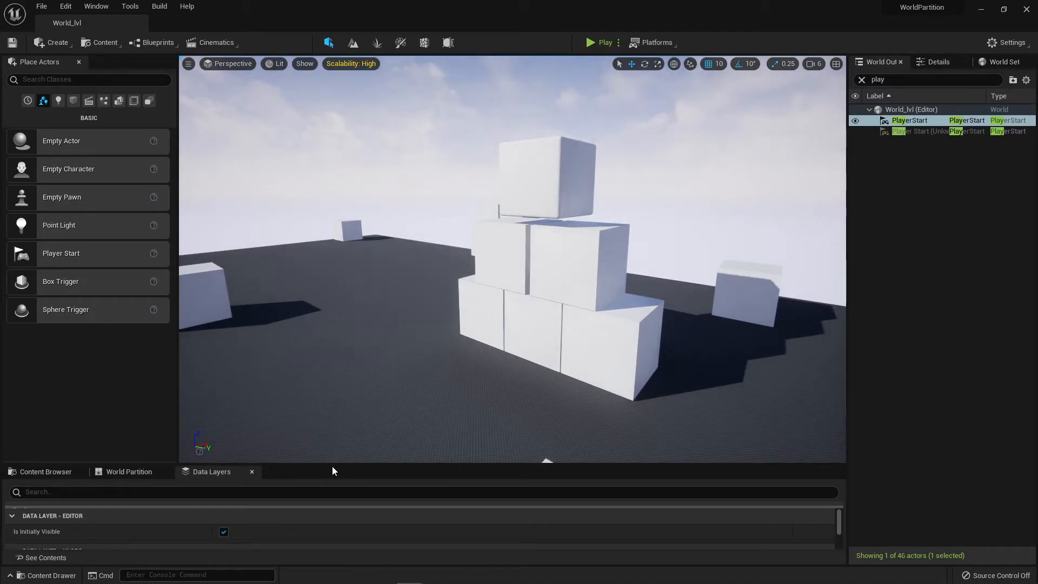
pyautogui.moveTo(336, 464); pyautogui.dragTo(357, 343)
pyautogui.click(46, 347)
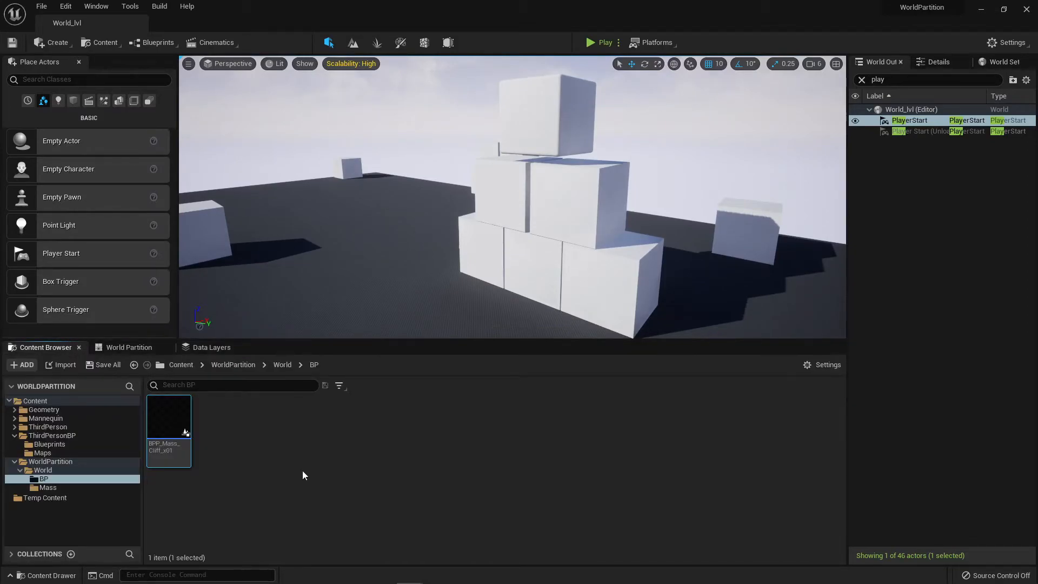
pyautogui.click(237, 371)
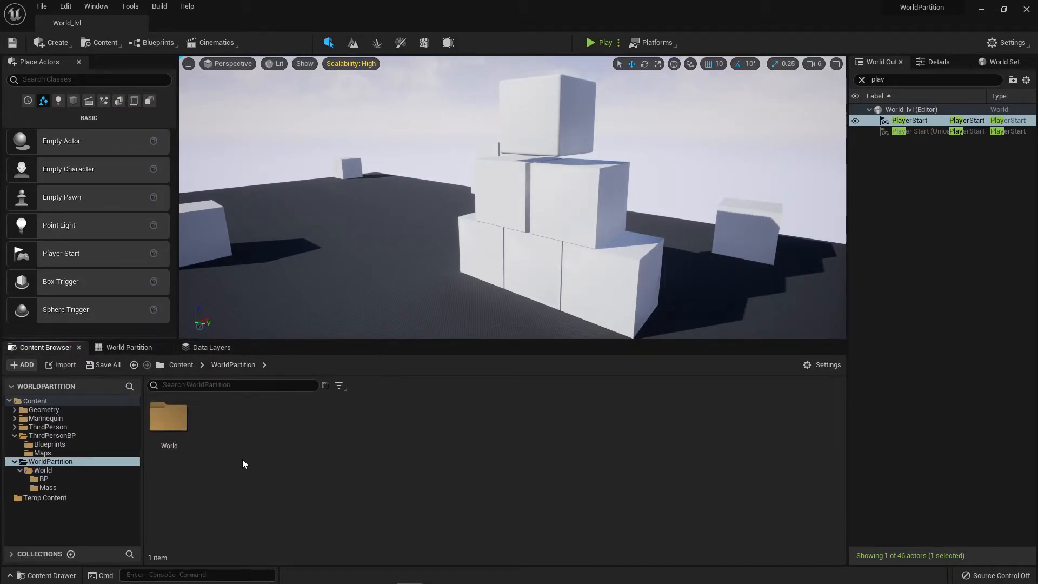
pyautogui.doubleClick(182, 417)
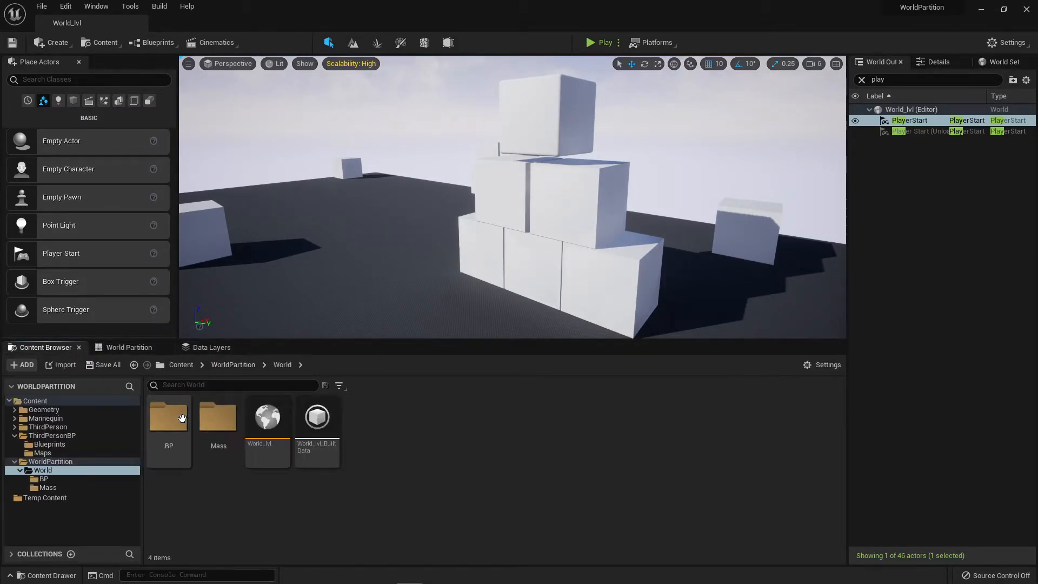
pyautogui.click(266, 412)
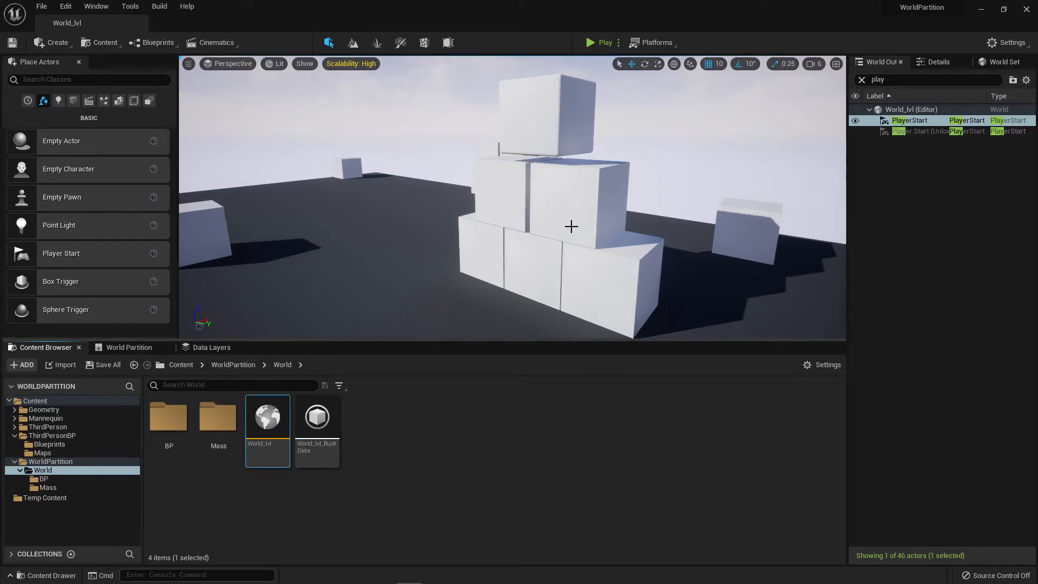
# - Select the middle cube among the scattered cubes and start creating a level instance from it
pyautogui.moveTo(659, 273); pyautogui.dragTo(557, 320, button='right')
pyautogui.press('w')
pyautogui.press('s')
pyautogui.press('s')
pyautogui.press('w')
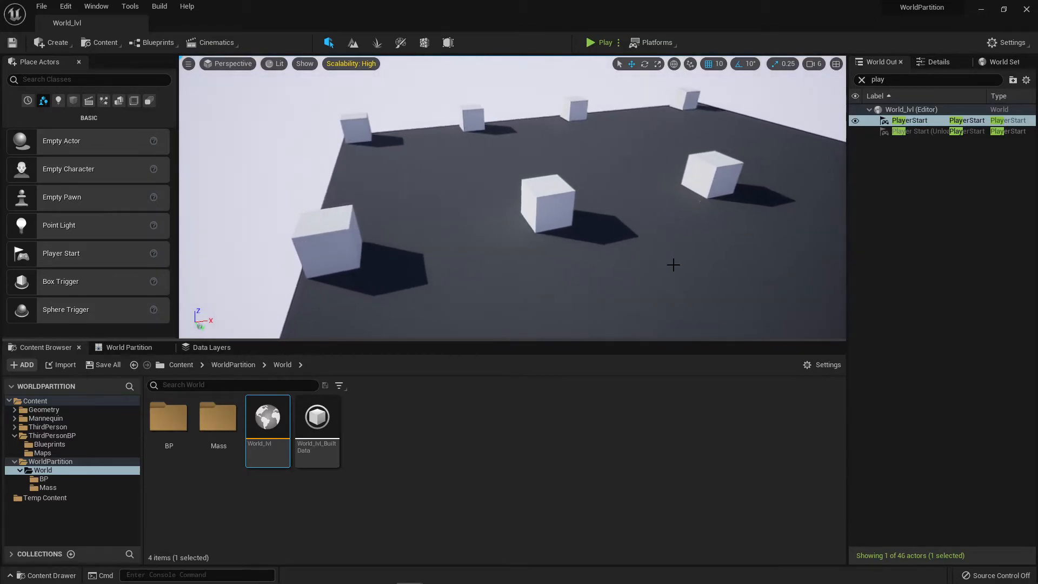
pyautogui.click(547, 199)
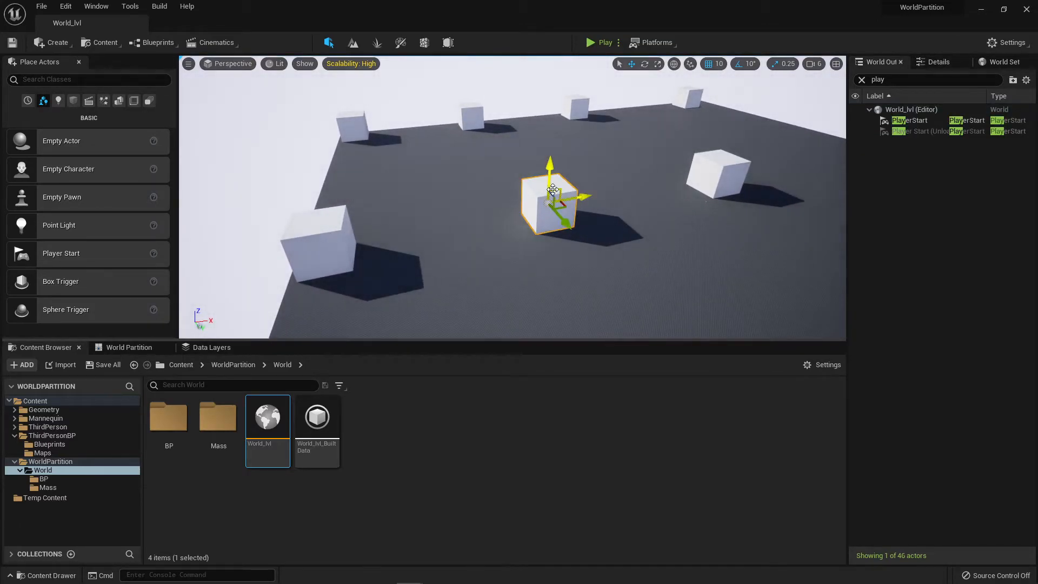
pyautogui.rightClick(553, 190)
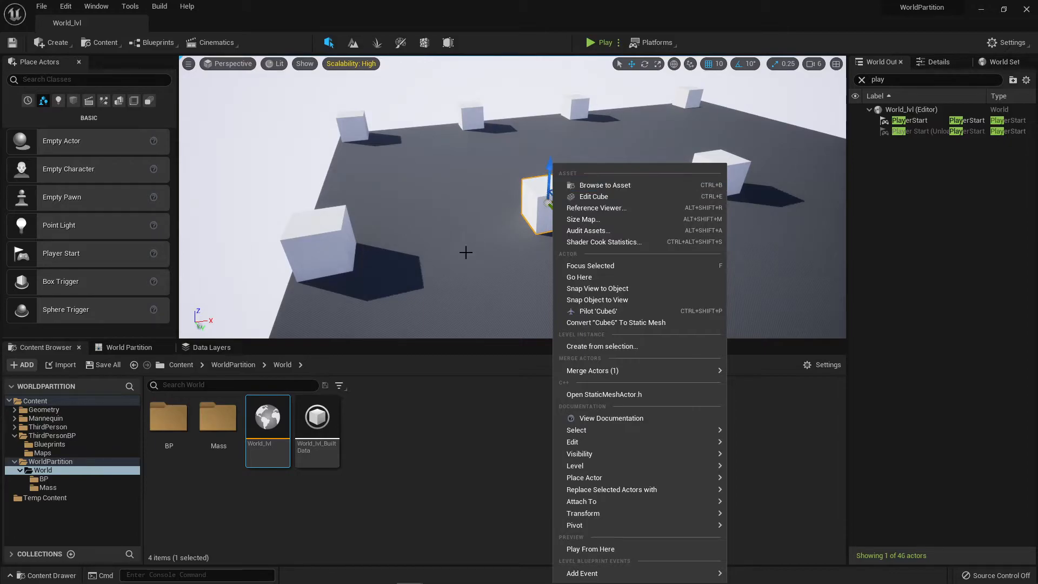
pyautogui.click(593, 346)
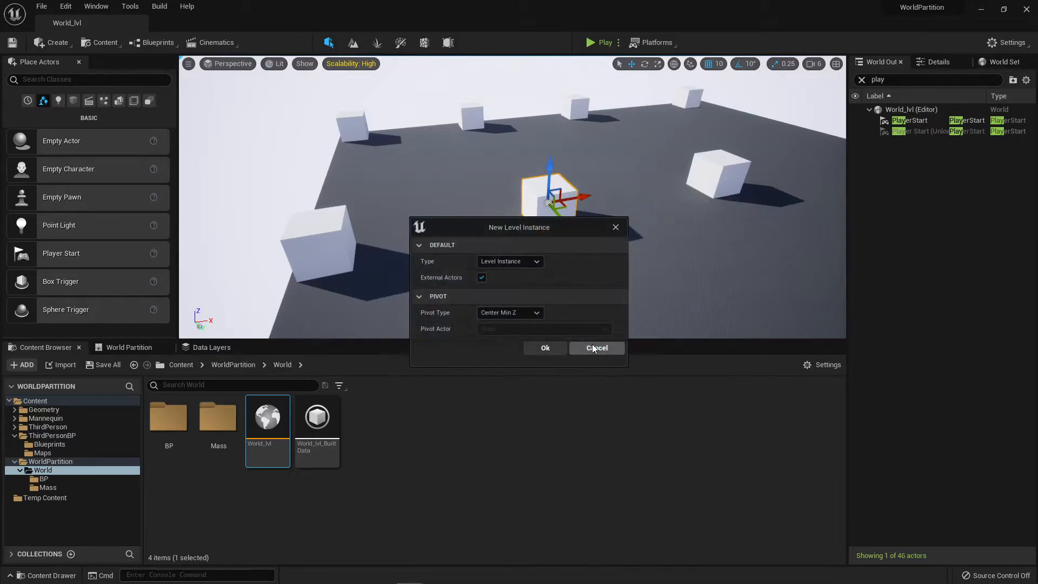
# - Set the new level instance's type to Packed Level Instance and its pivot type to Actor, with Cube6 as the pivot actor
pyautogui.click(536, 261)
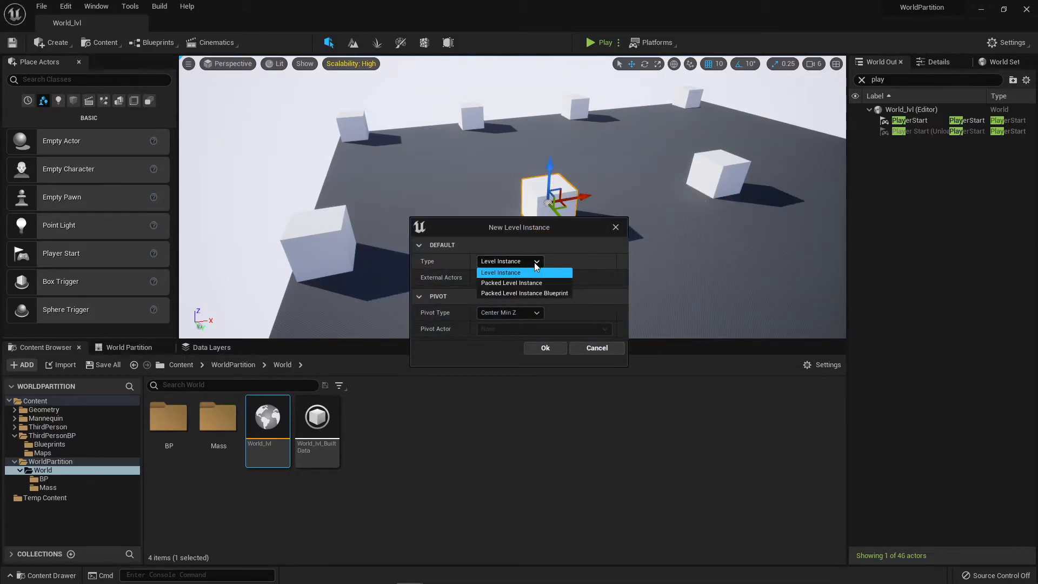
pyautogui.click(509, 283)
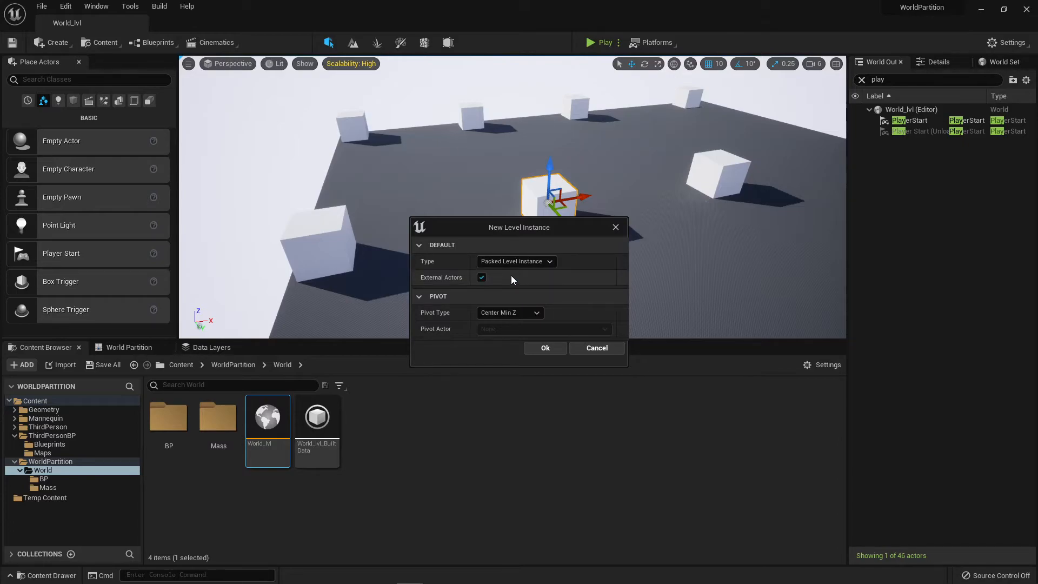
pyautogui.click(505, 312)
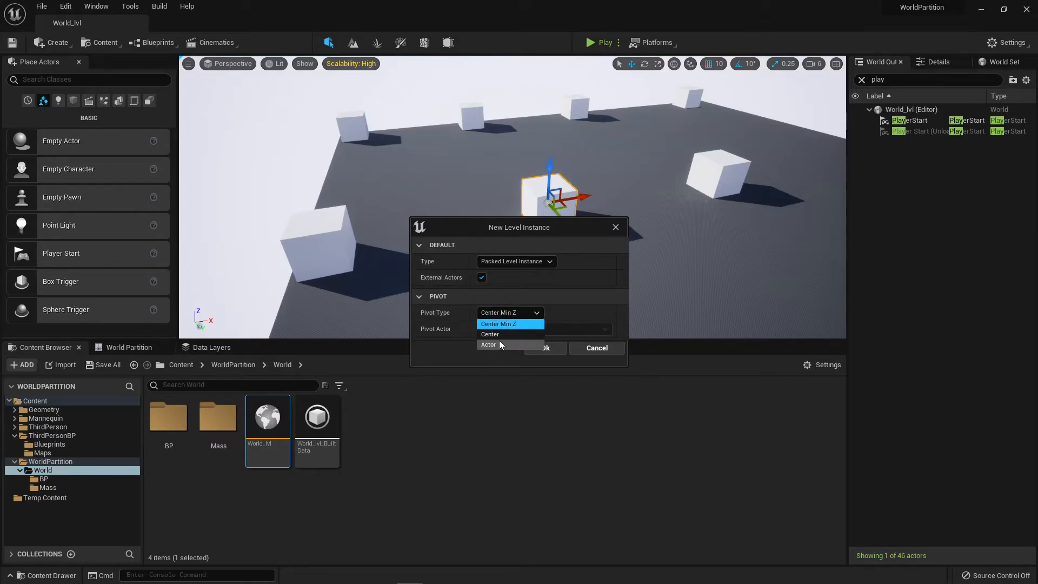
pyautogui.click(498, 342)
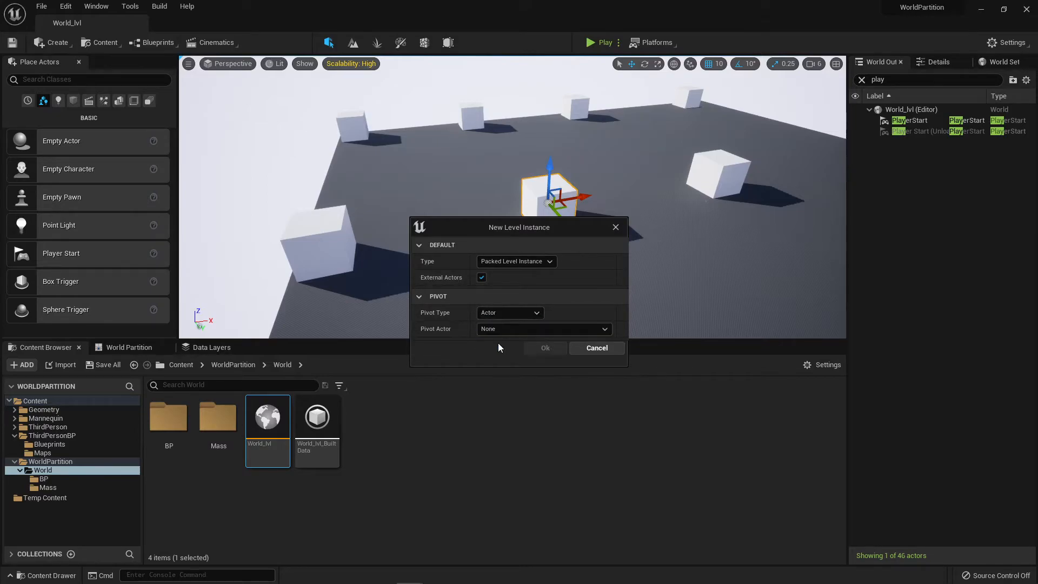
pyautogui.click(500, 329)
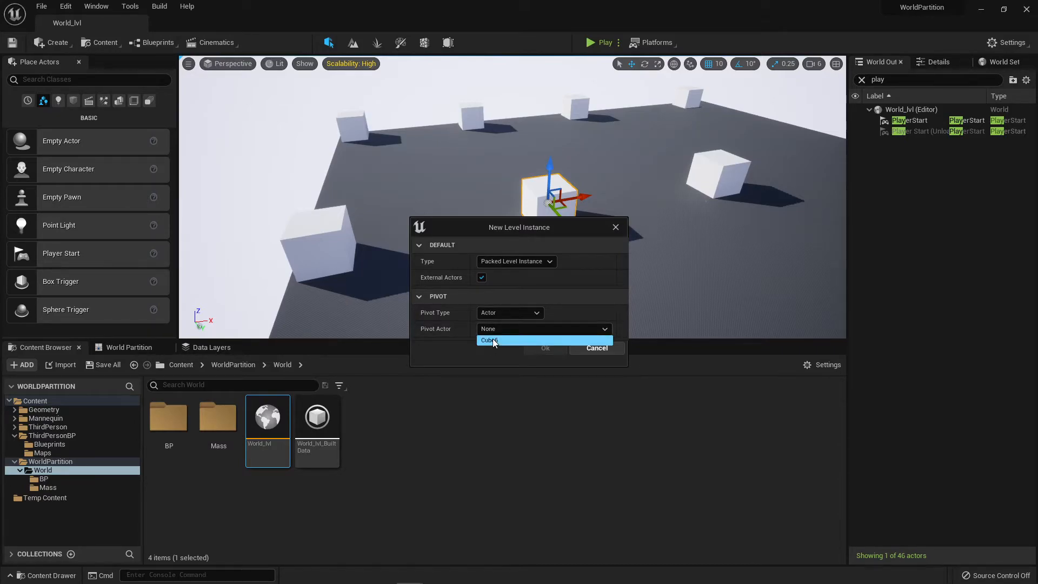
pyautogui.click(492, 340)
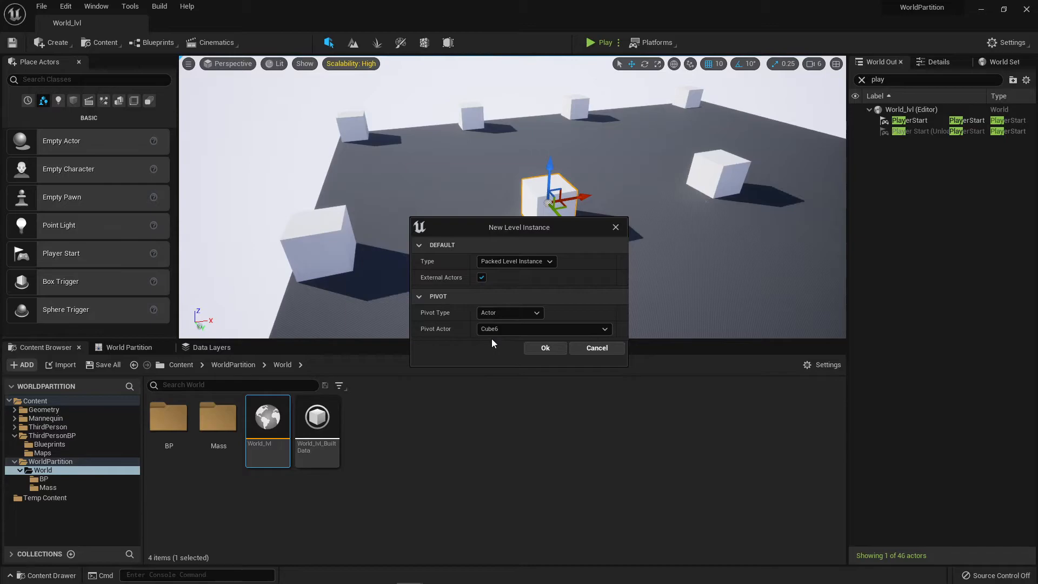
# - Confirm the level instance settings and save its level as Mass_Cliff_x02 in the WorldPartition/World/Mass folder
pyautogui.click(544, 348)
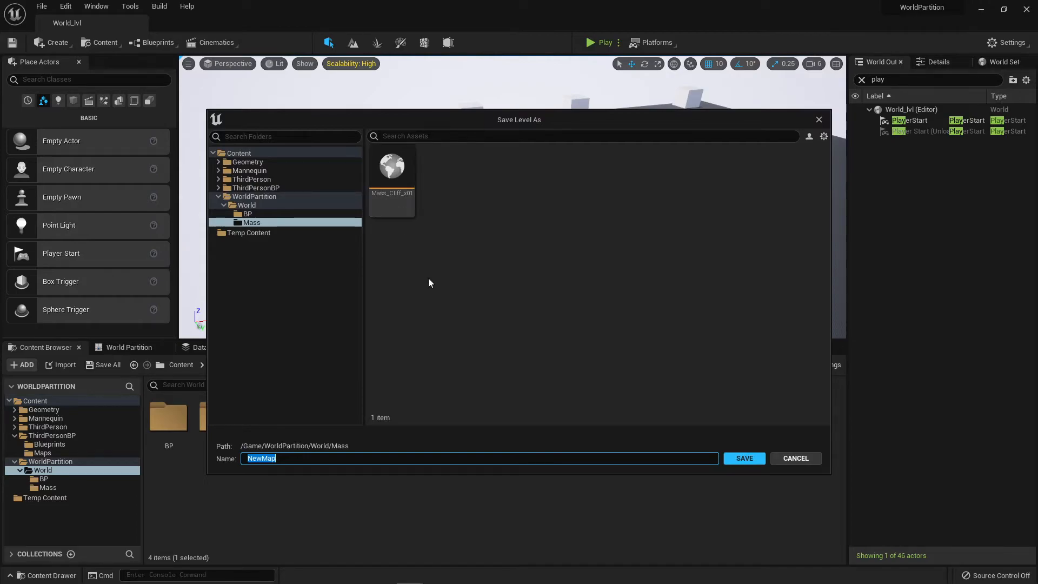
pyautogui.click(404, 213)
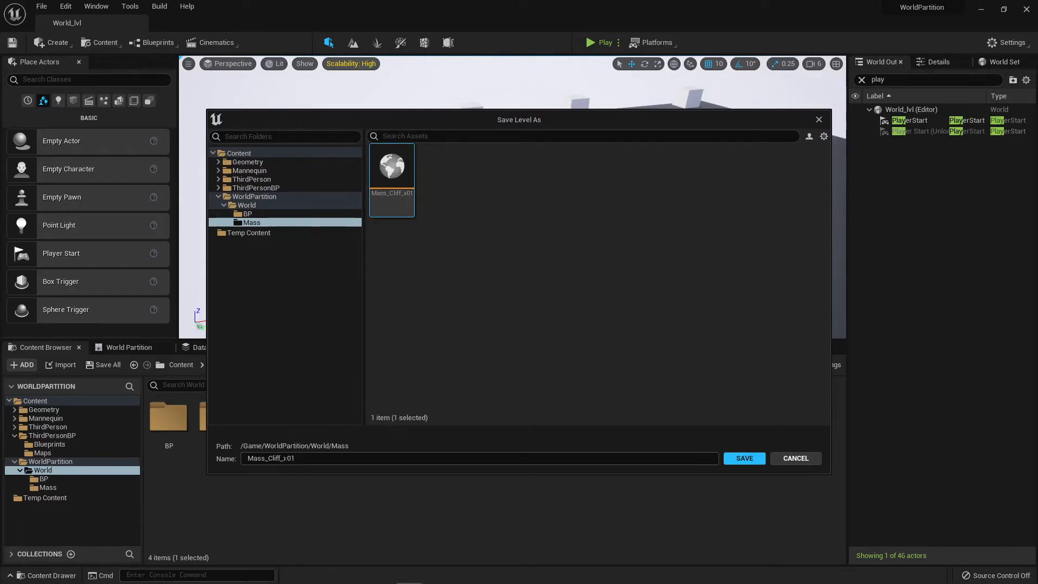
pyautogui.moveTo(291, 458); pyautogui.dragTo(295, 459)
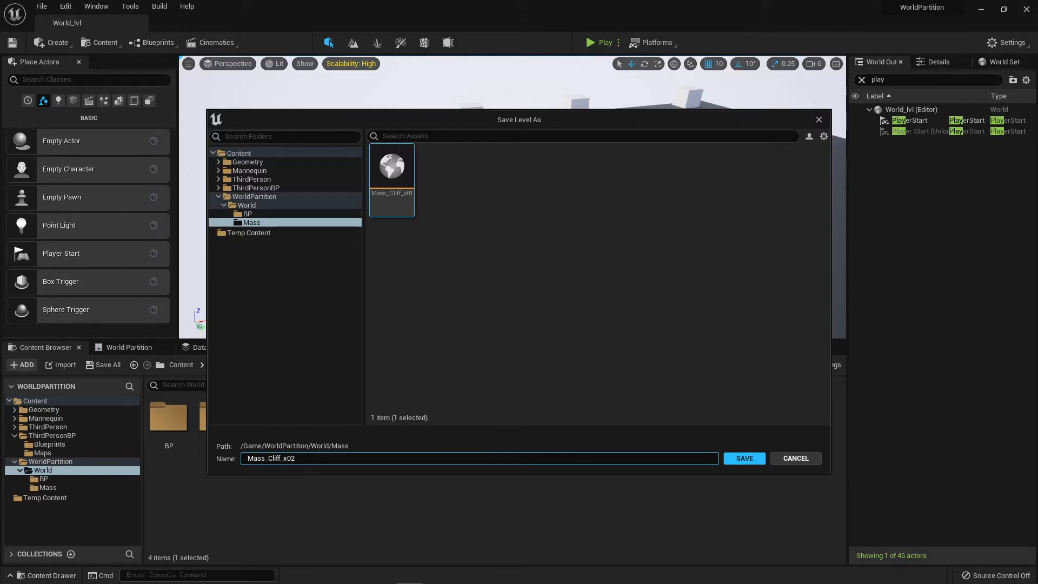
pyautogui.click(744, 460)
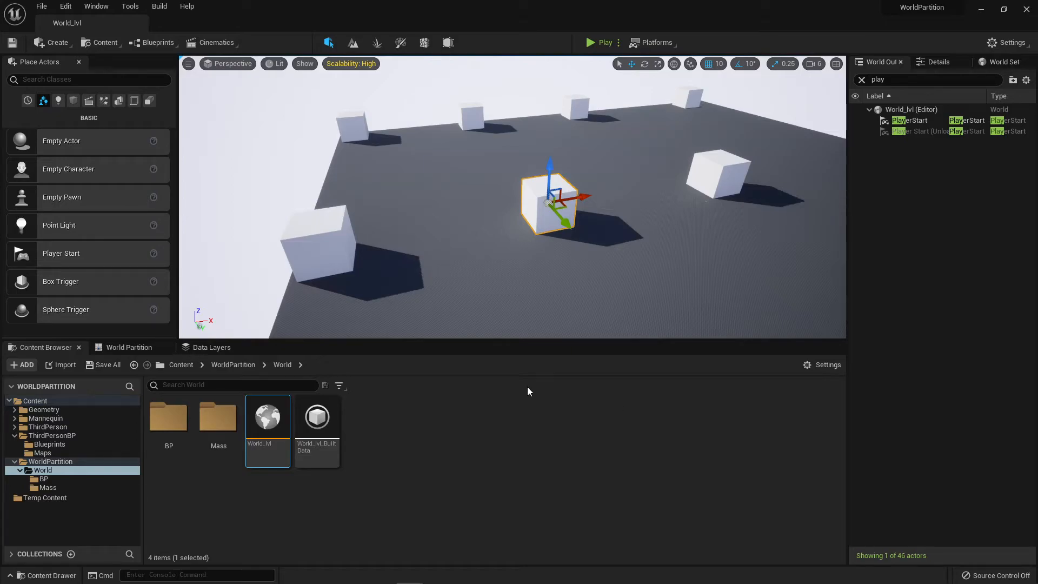
# - Open Mass_Cliff_x02 from the Mass folder with an unfiltered outliner, and then Mass_Cliff_x01, saving the selected content before each level loads
pyautogui.doubleClick(219, 418)
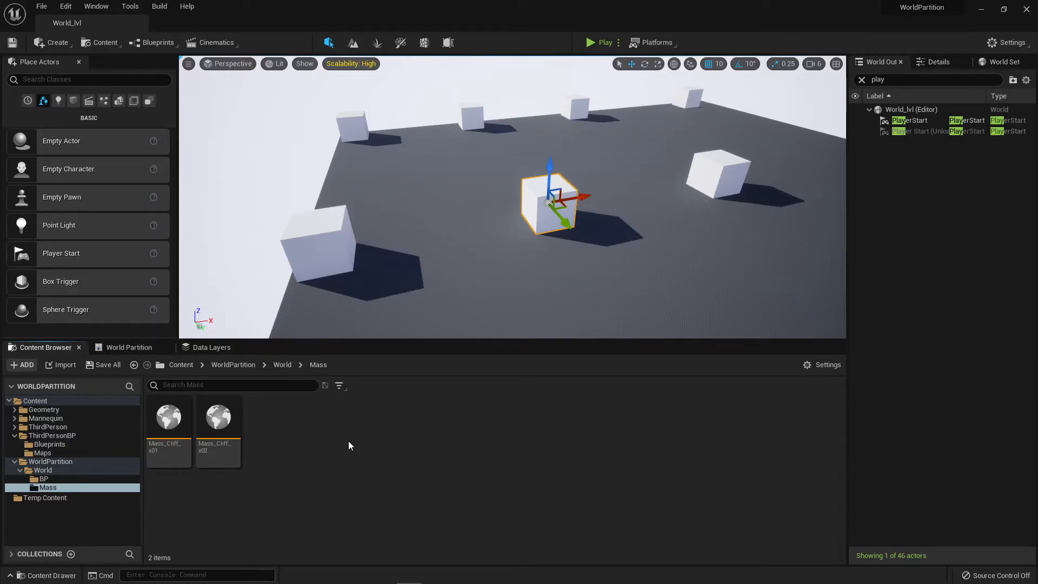
pyautogui.doubleClick(219, 422)
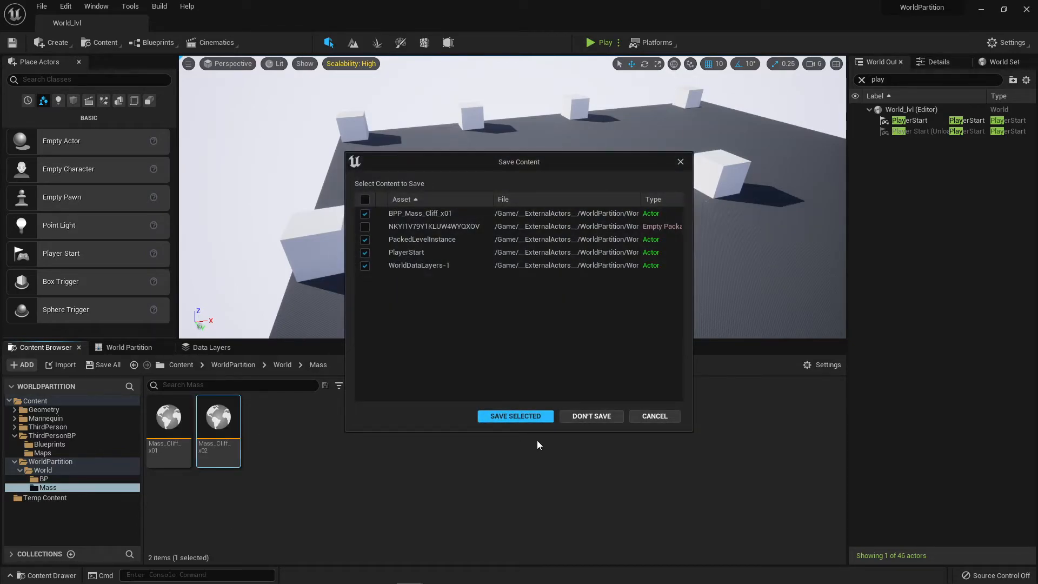
pyautogui.click(514, 416)
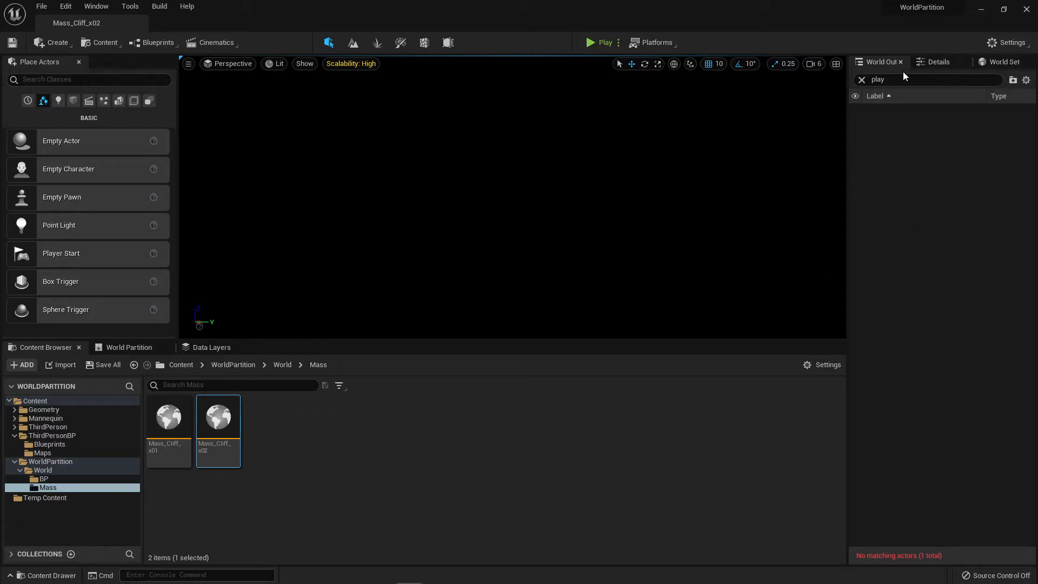
pyautogui.click(862, 80)
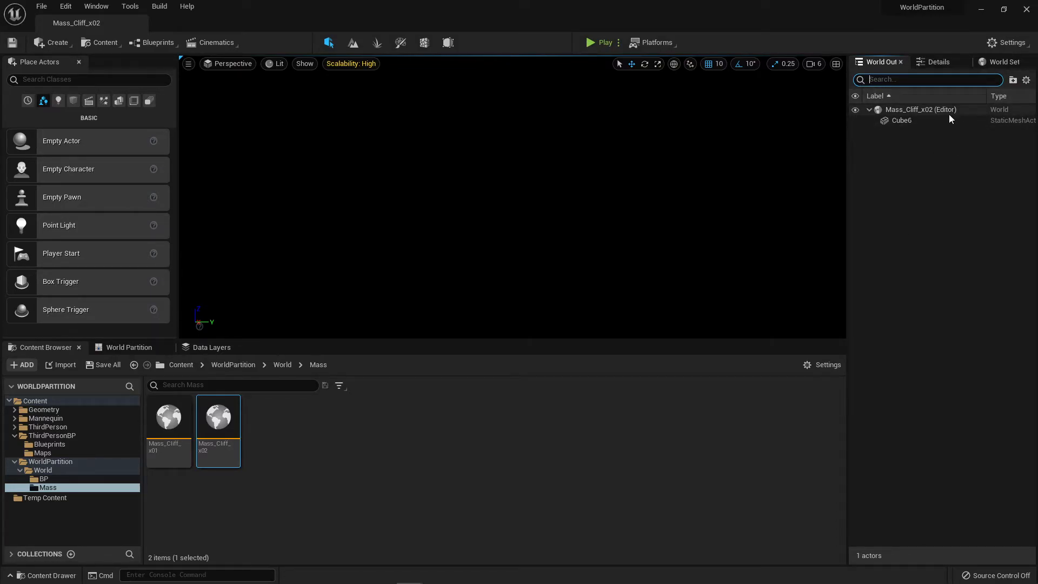
pyautogui.doubleClick(171, 419)
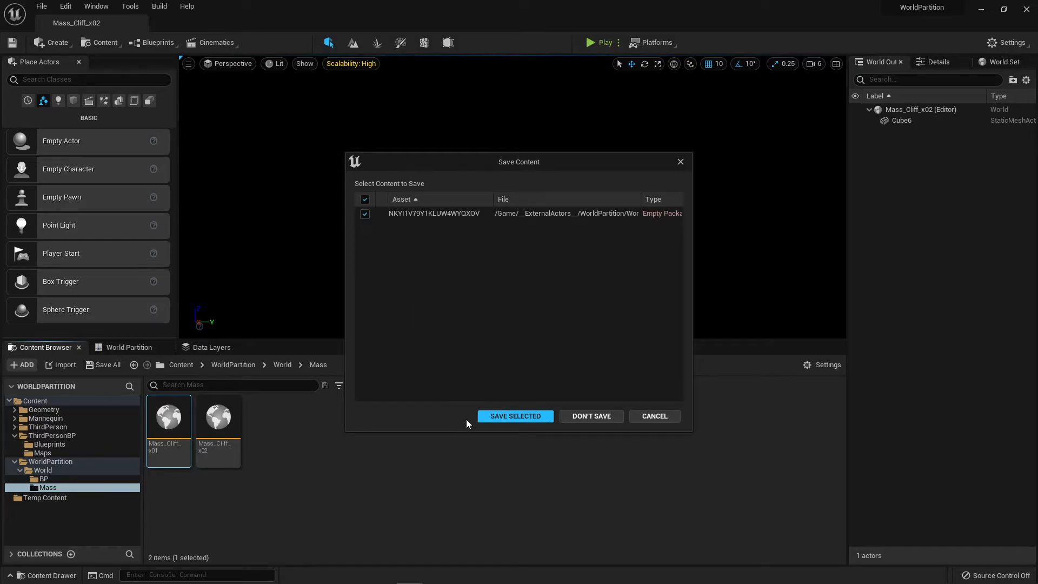
pyautogui.click(500, 418)
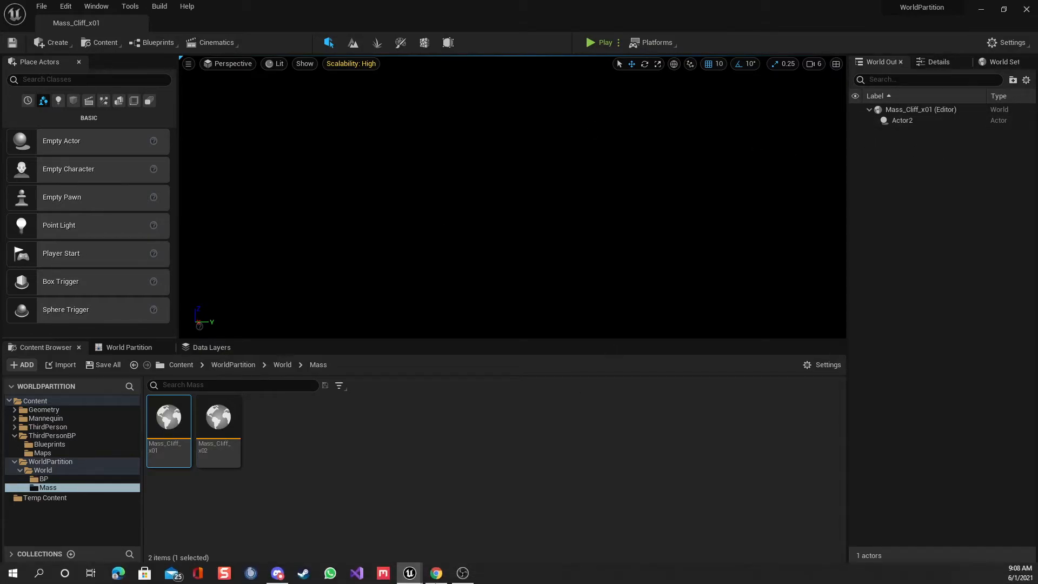
# - Switch to the Epic Games Launcher, open the ValleyoftheAncient project from the Unreal Engine library, and return to WorldPartition's World folder
pyautogui.click(466, 576)
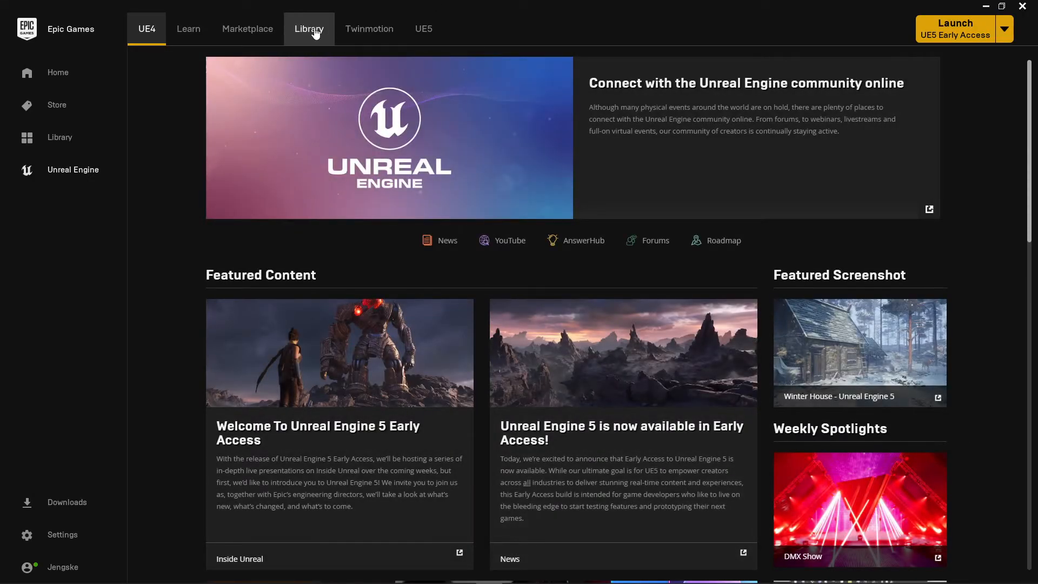
pyautogui.click(309, 29)
pyautogui.scroll(-5, 580, 319)
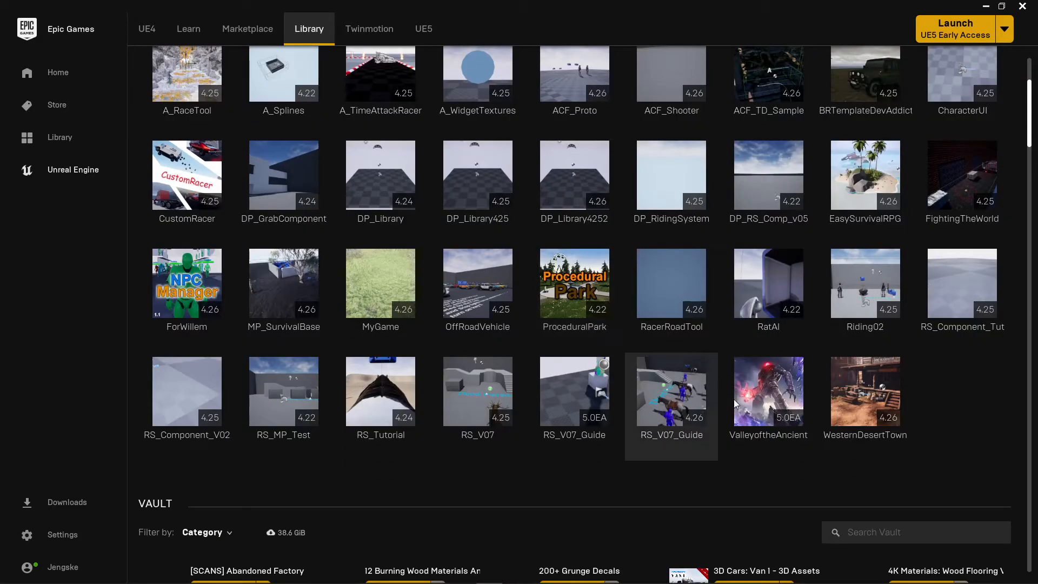
pyautogui.rightClick(775, 411)
pyautogui.click(795, 420)
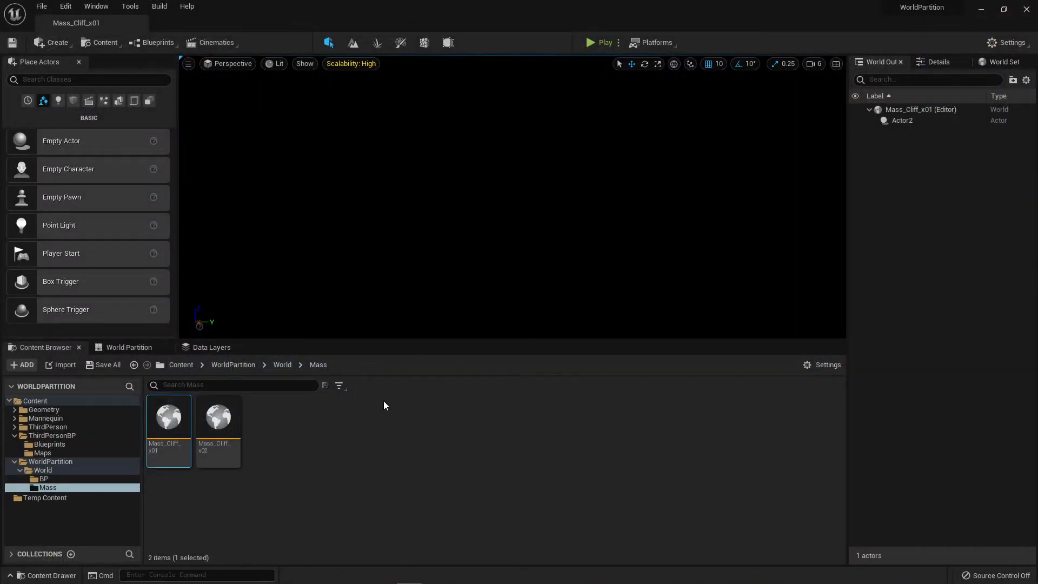
pyautogui.click(282, 365)
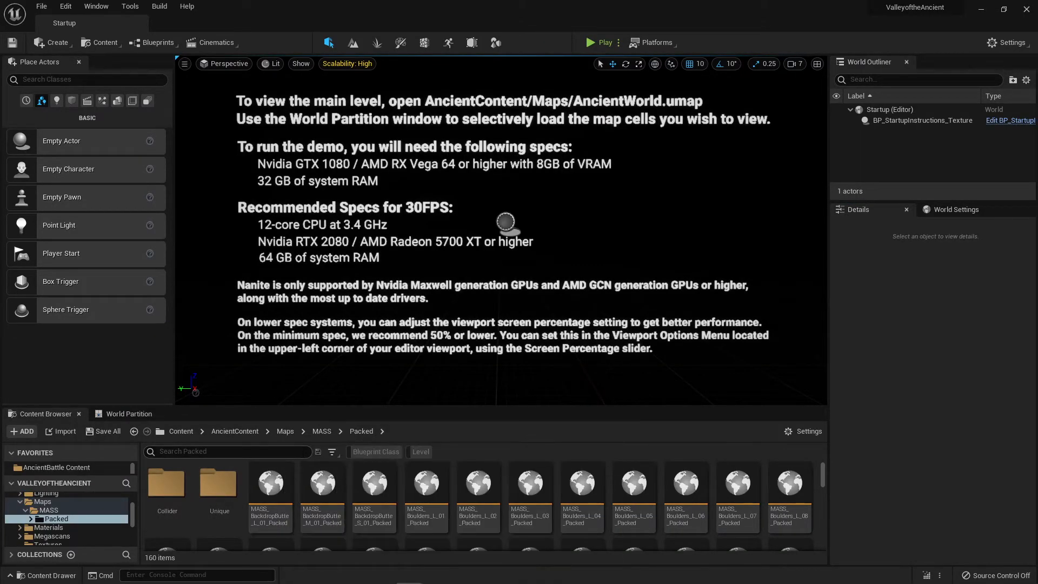
# - In ValleyoftheAncient's Maps folder, open the AncientWorldHLODLayer_Instanced asset, inspect its layer type options without changing them, and close it
pyautogui.click(285, 432)
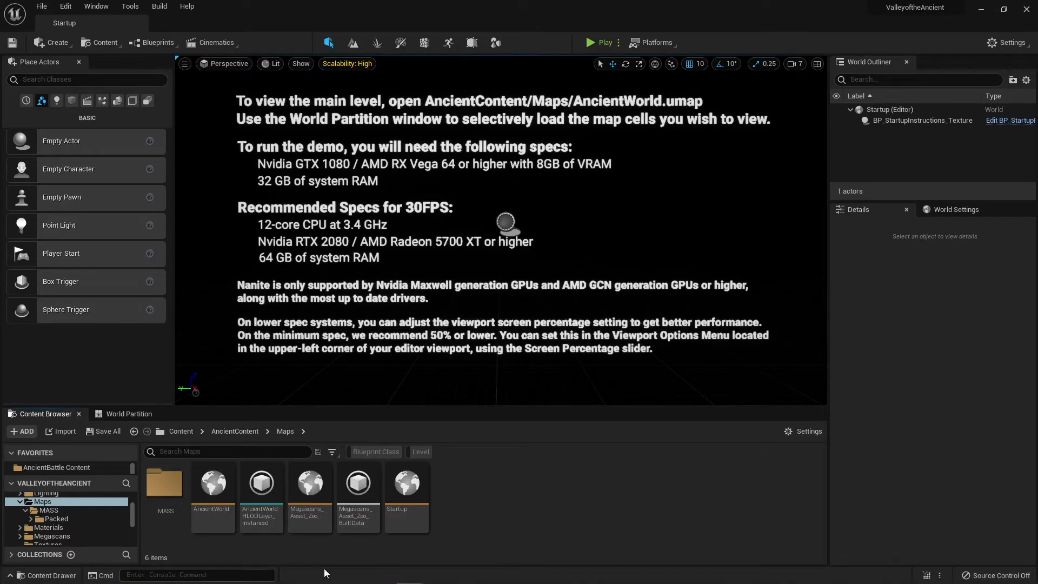
pyautogui.doubleClick(259, 487)
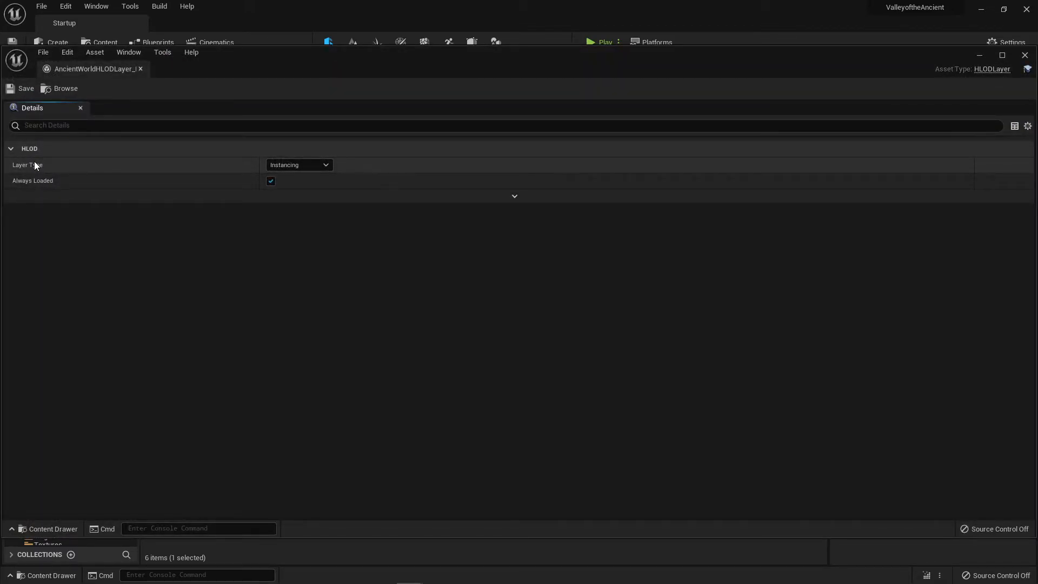
pyautogui.click(326, 166)
pyautogui.click(191, 399)
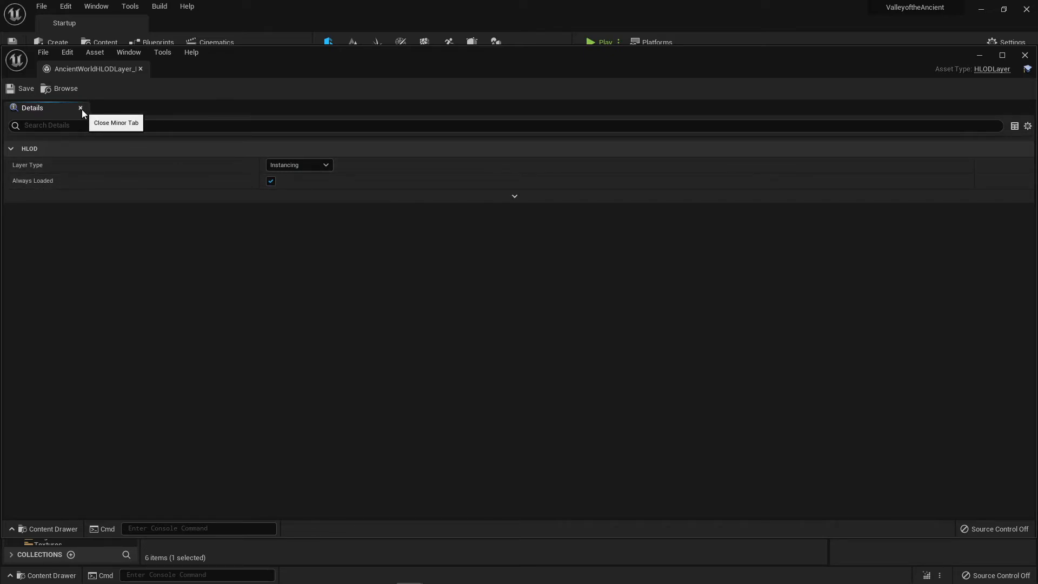
pyautogui.click(141, 69)
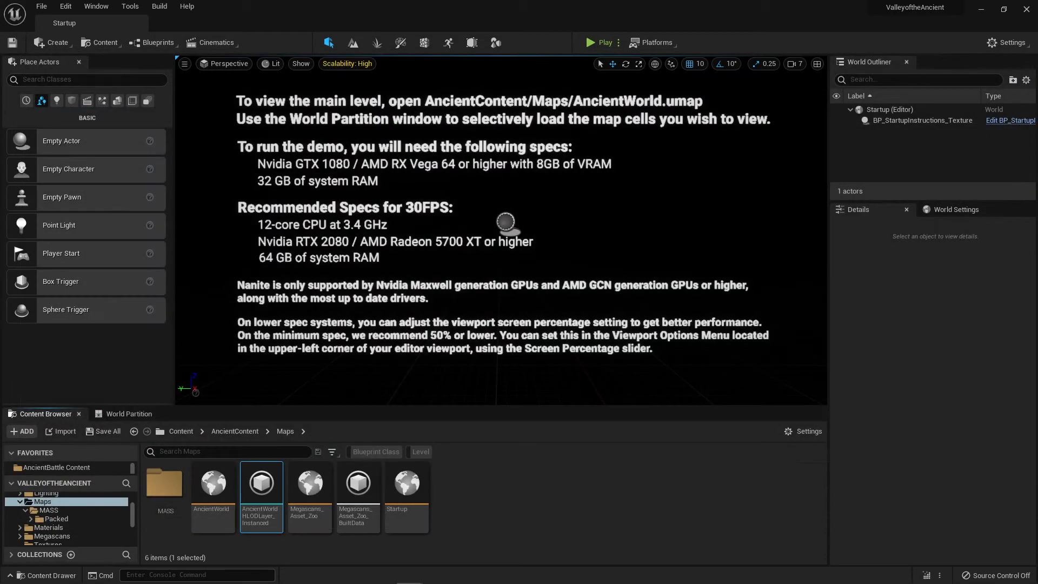
# - Open the MASS/Packed folder, load the MASS_BackdropButte_L_01_Packed level, and select its world entry in the outliner
pyautogui.doubleClick(170, 483)
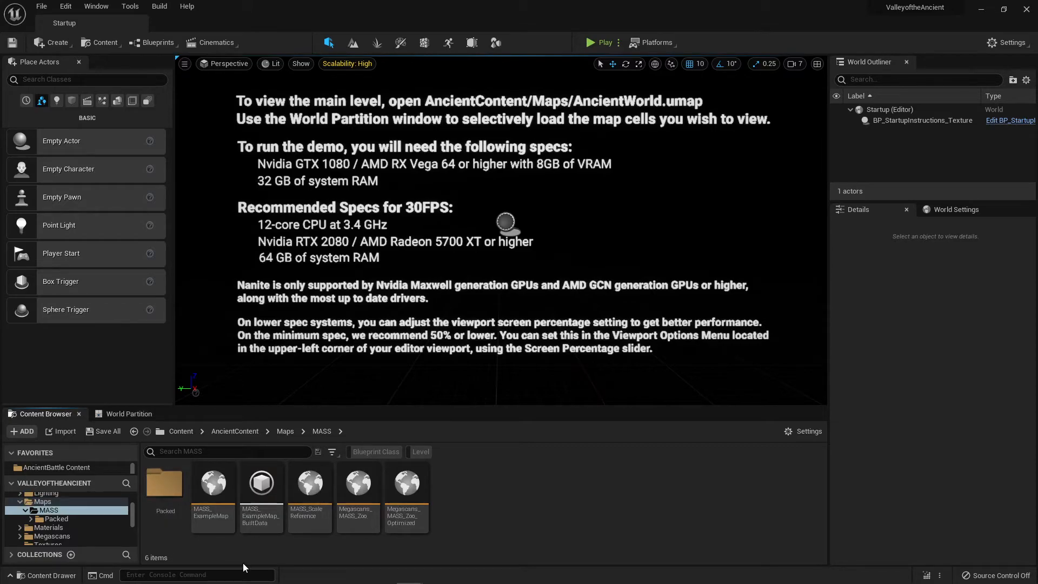
pyautogui.doubleClick(171, 473)
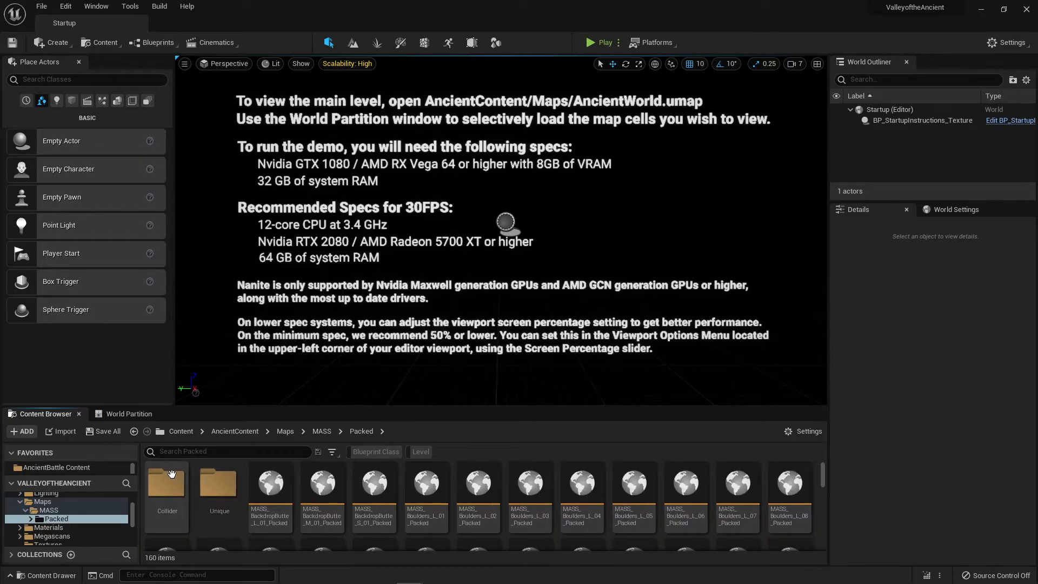
pyautogui.doubleClick(270, 488)
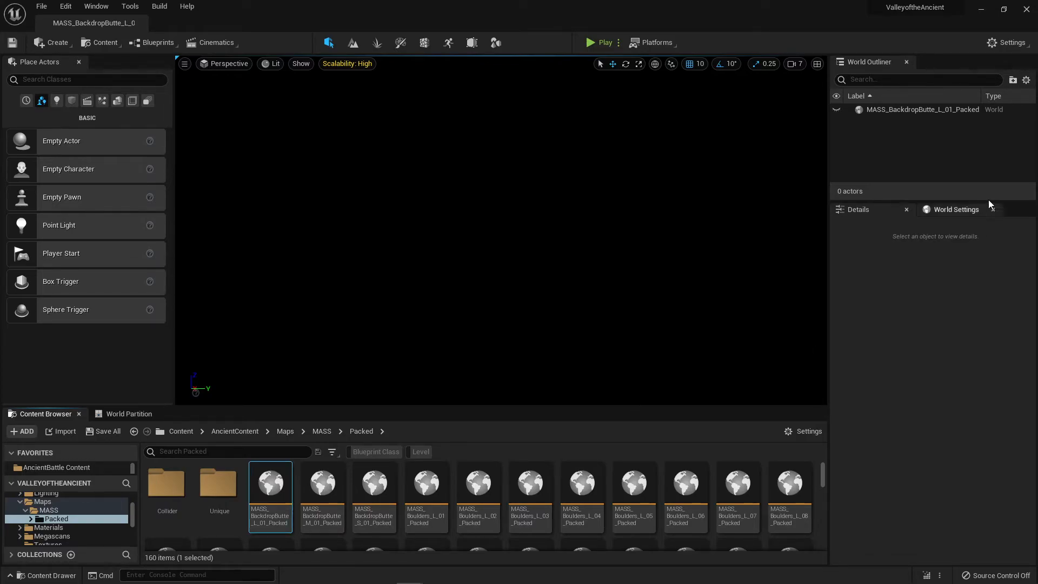
pyautogui.click(932, 111)
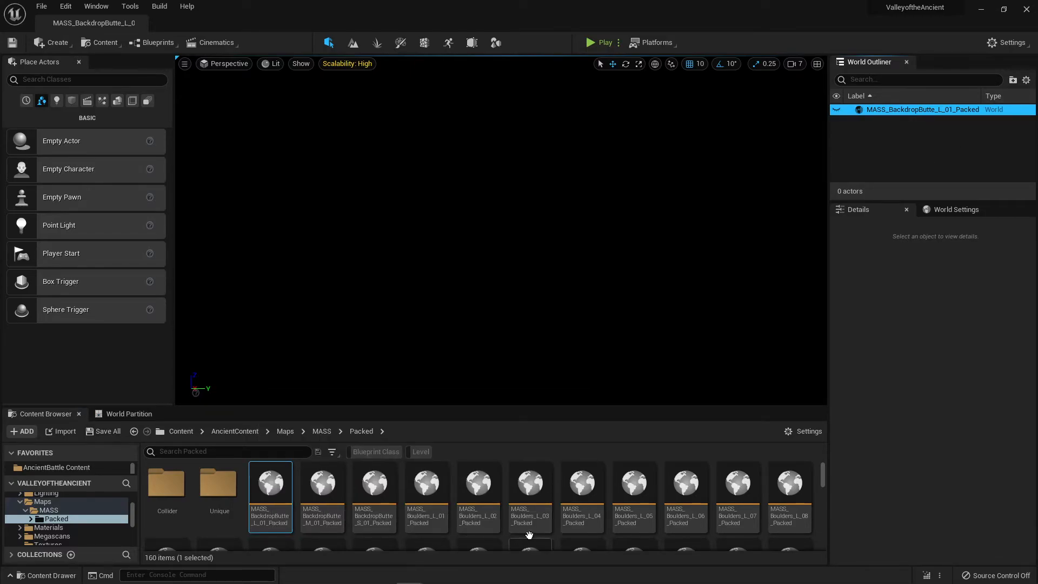
# - Load the MASS_Cliff_L_03_Packed level from the Packed folder and look through its static mesh actors in the outliner
pyautogui.scroll(-3, 554, 488)
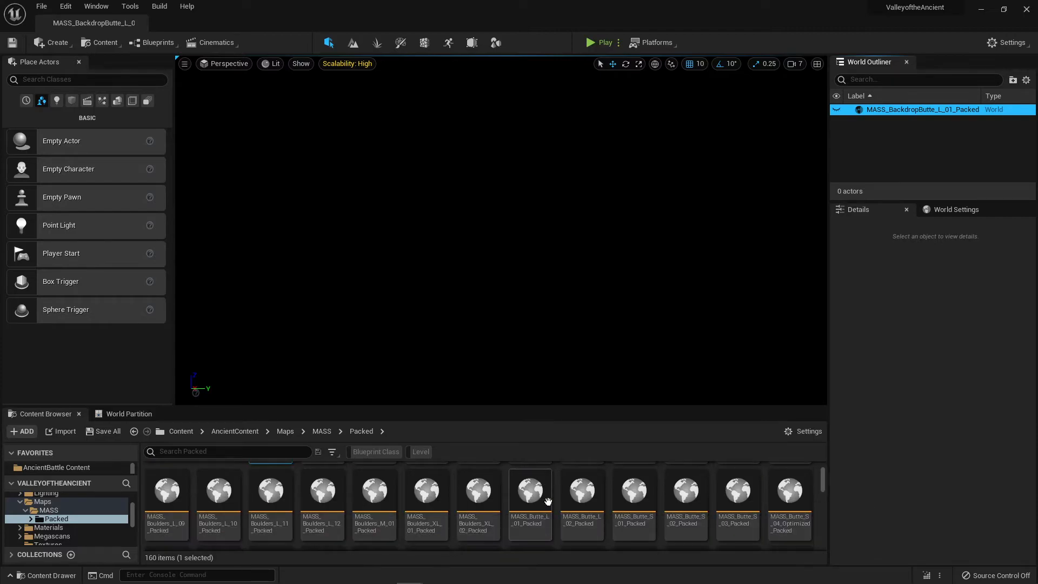
pyautogui.scroll(-3, 551, 501)
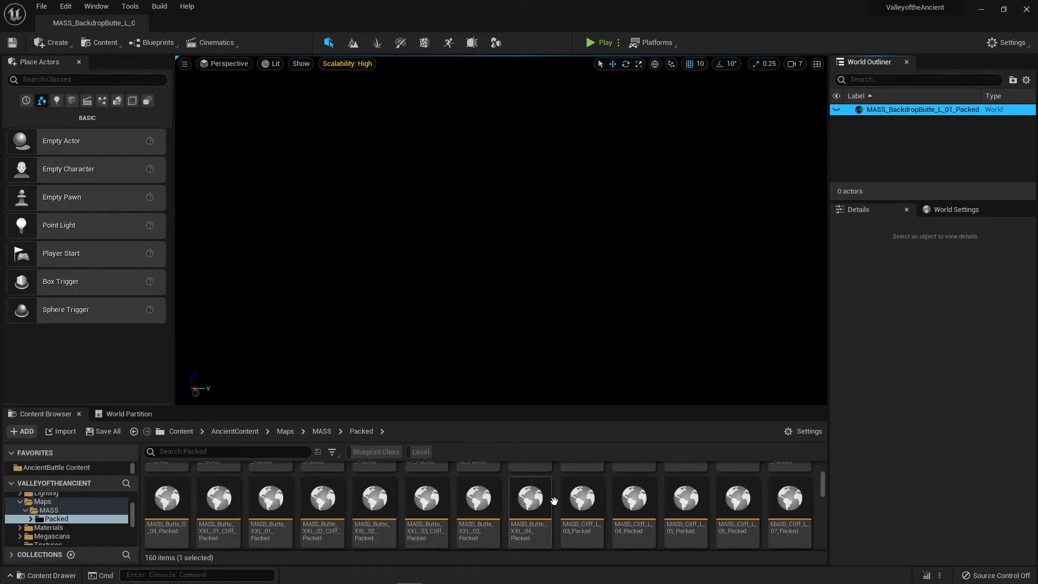
pyautogui.doubleClick(584, 507)
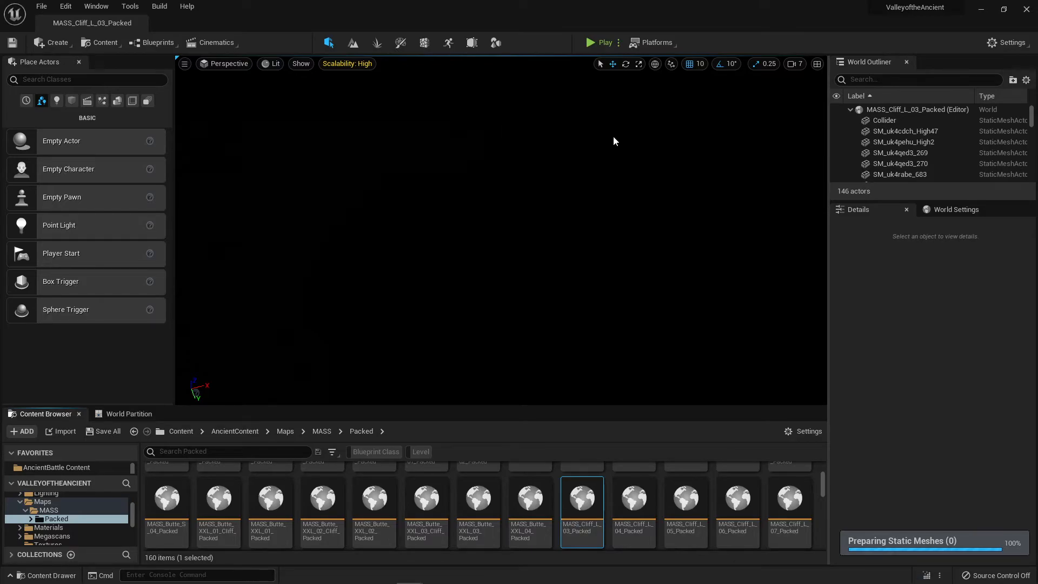
pyautogui.scroll(-3, 915, 138)
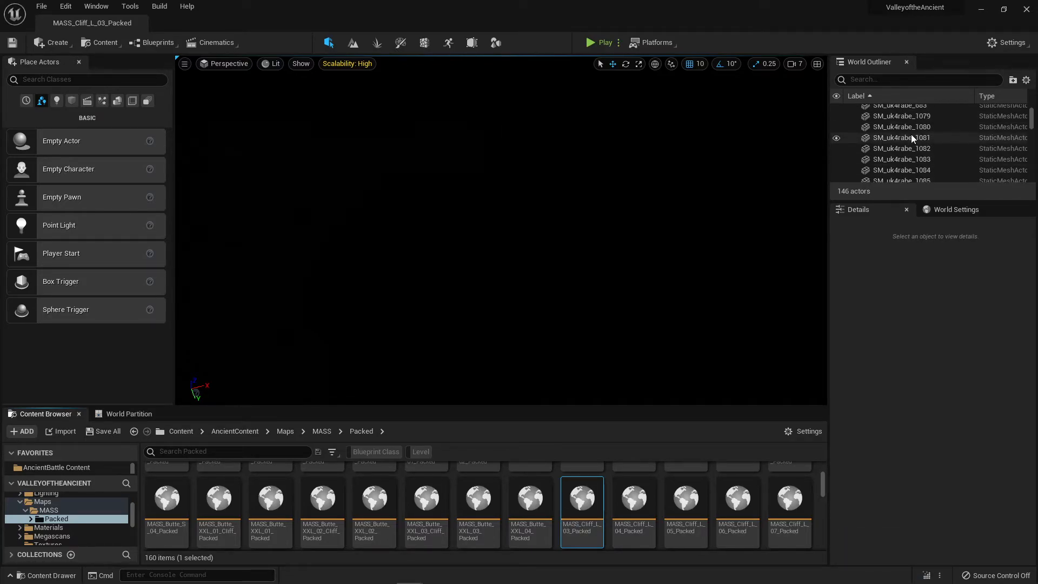
pyautogui.scroll(4, 911, 138)
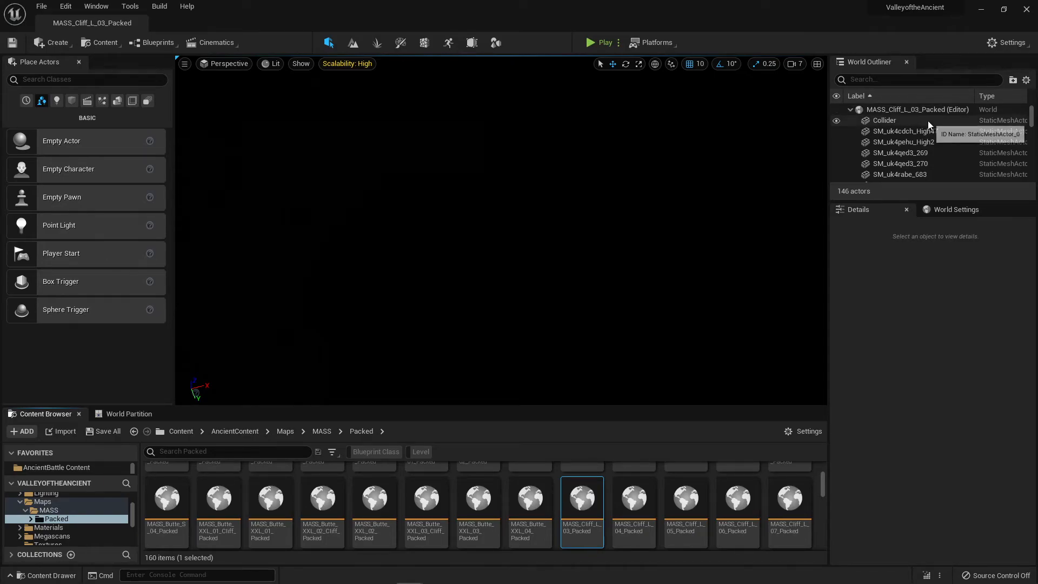
pyautogui.scroll(-10, 911, 122)
pyautogui.scroll(-2, 910, 130)
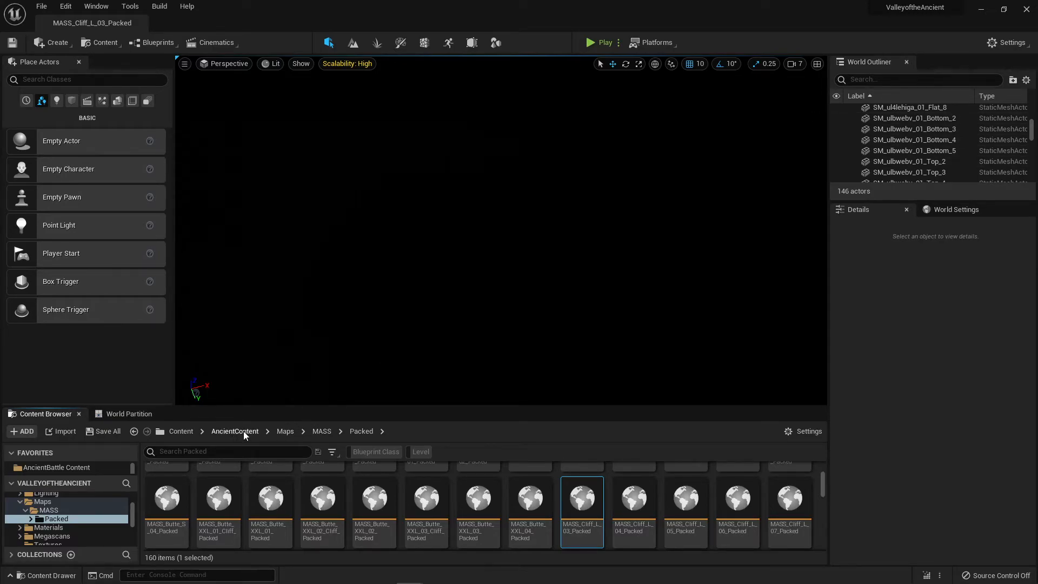
# - Enlarge the content browser area, return to the Maps folder, and open the AncientWorld level
pyautogui.moveTo(409, 405); pyautogui.dragTo(416, 244)
pyautogui.click(284, 270)
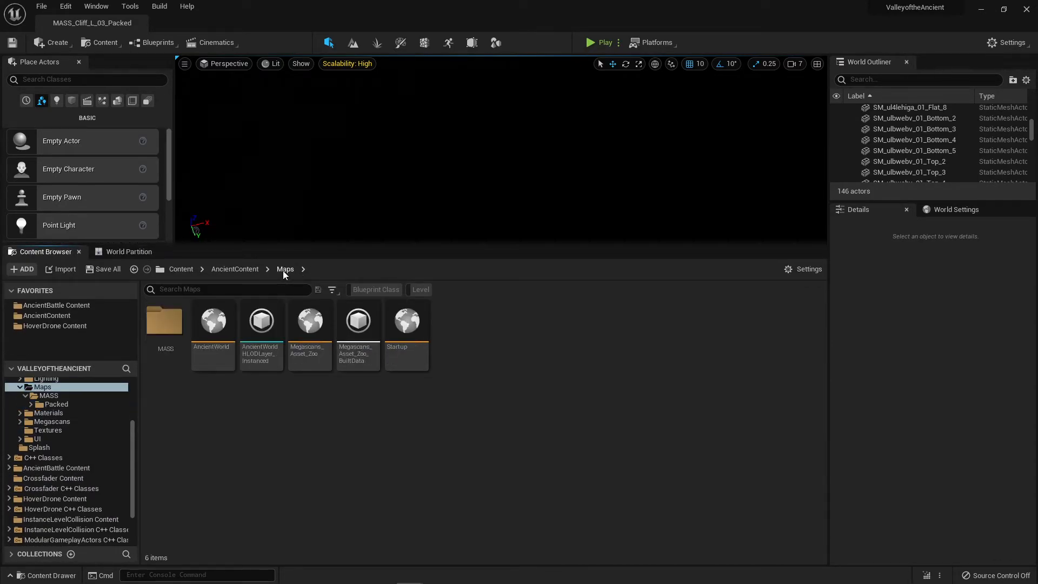
pyautogui.click(264, 333)
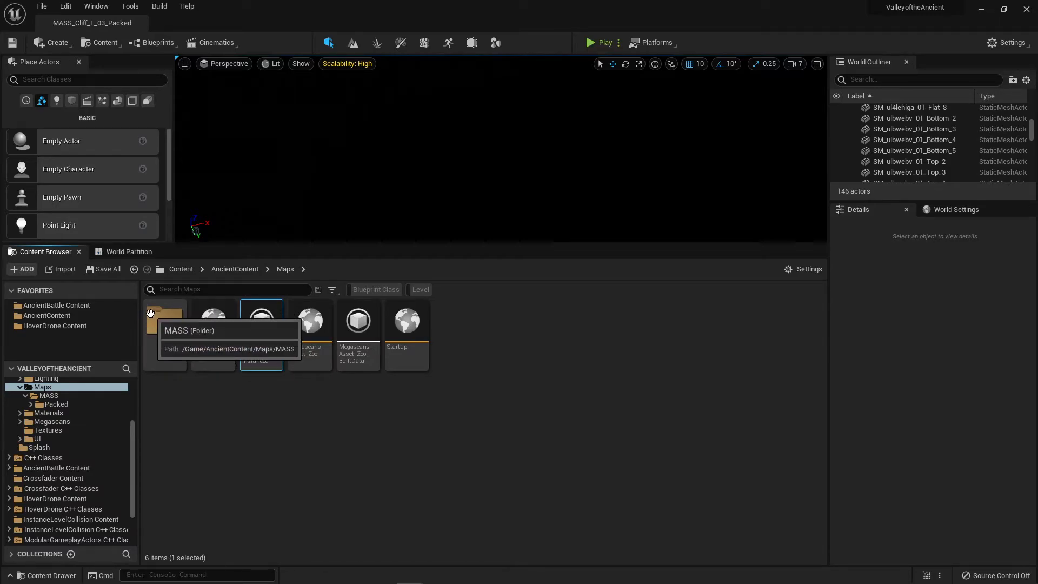
pyautogui.doubleClick(211, 320)
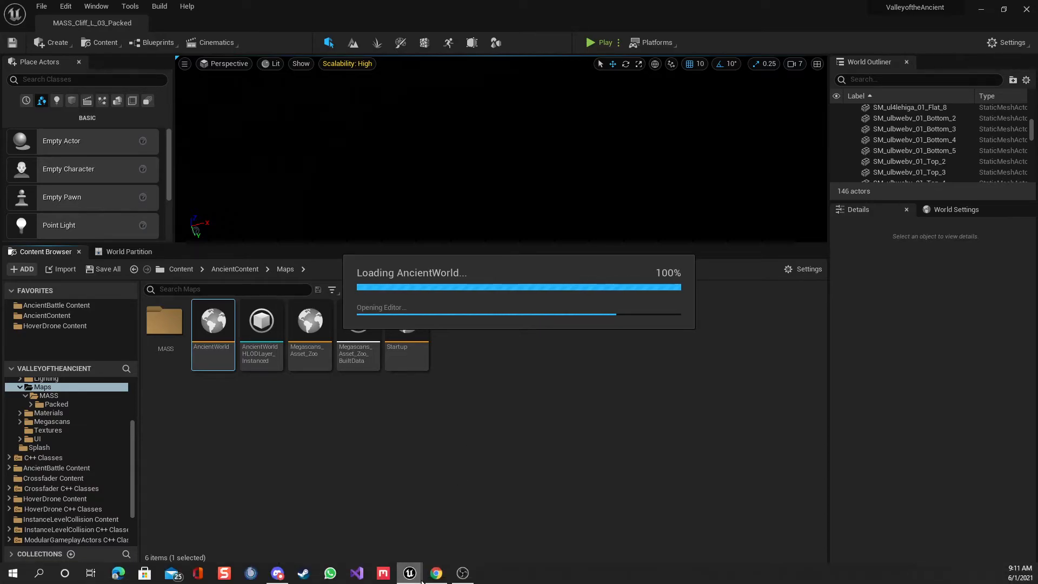
pyautogui.moveTo(413, 580)
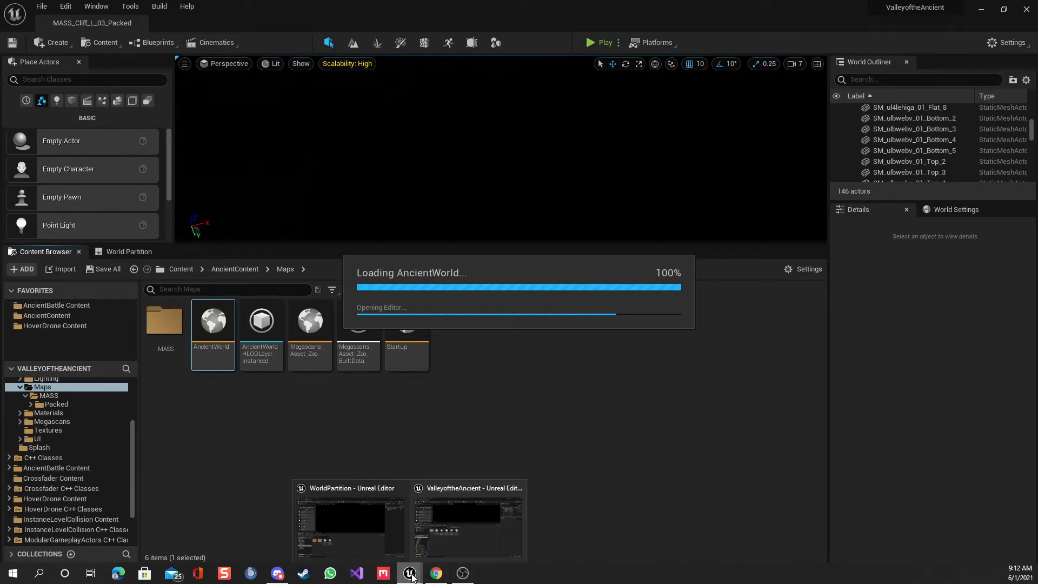
pyautogui.moveTo(339, 489)
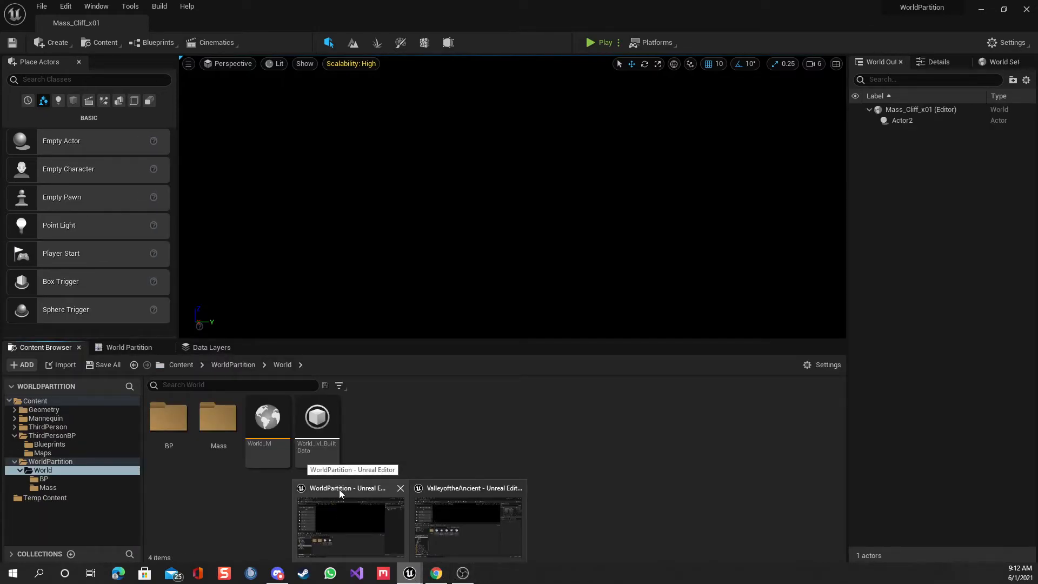
pyautogui.moveTo(488, 498)
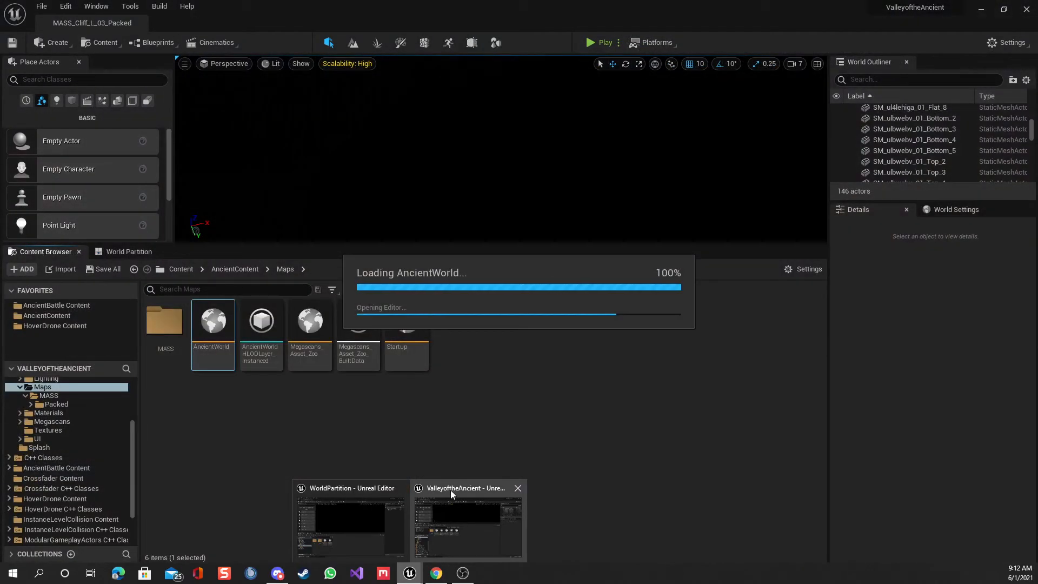
pyautogui.click(450, 491)
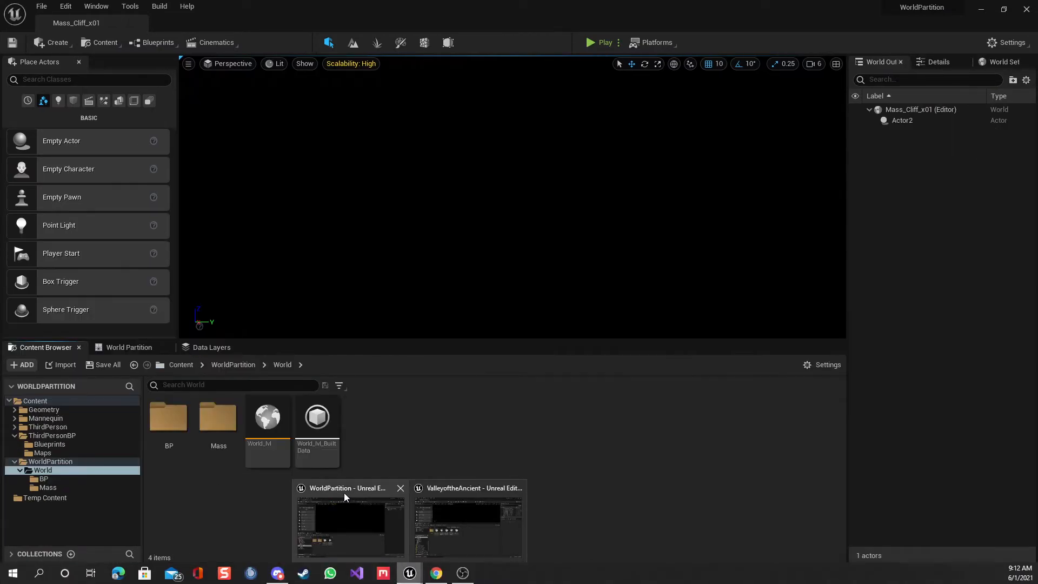
# - Switch to the WorldPartition project, look into the World folder's Mass subfolder, and open the World_lvl level
pyautogui.click(344, 492)
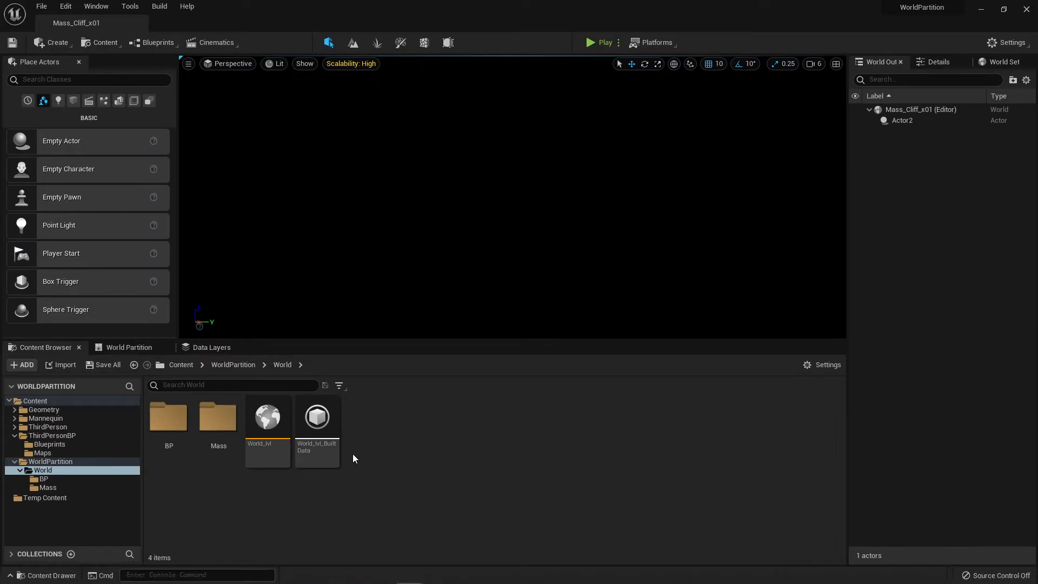
pyautogui.click(220, 416)
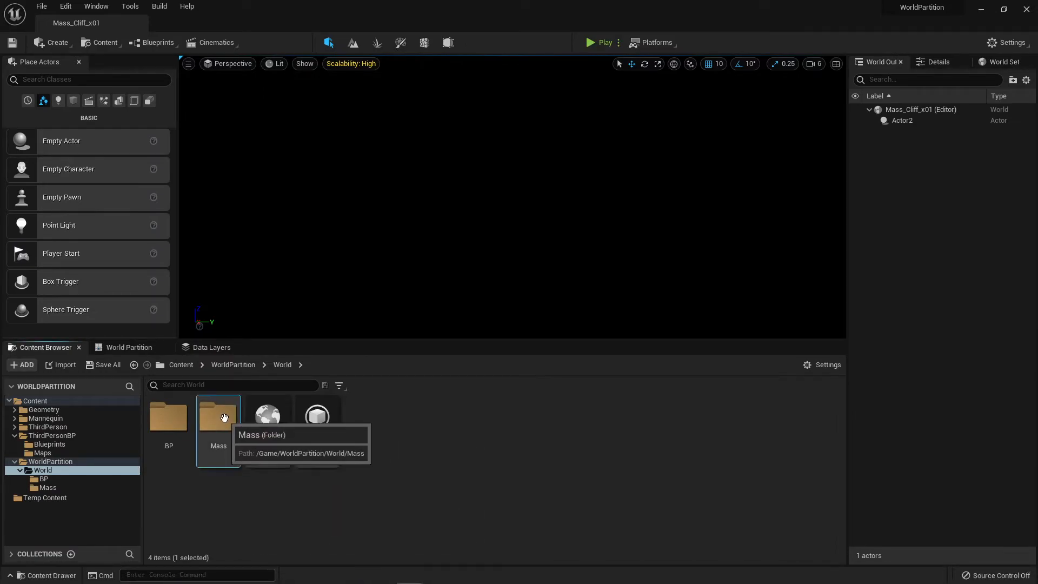
pyautogui.doubleClick(220, 417)
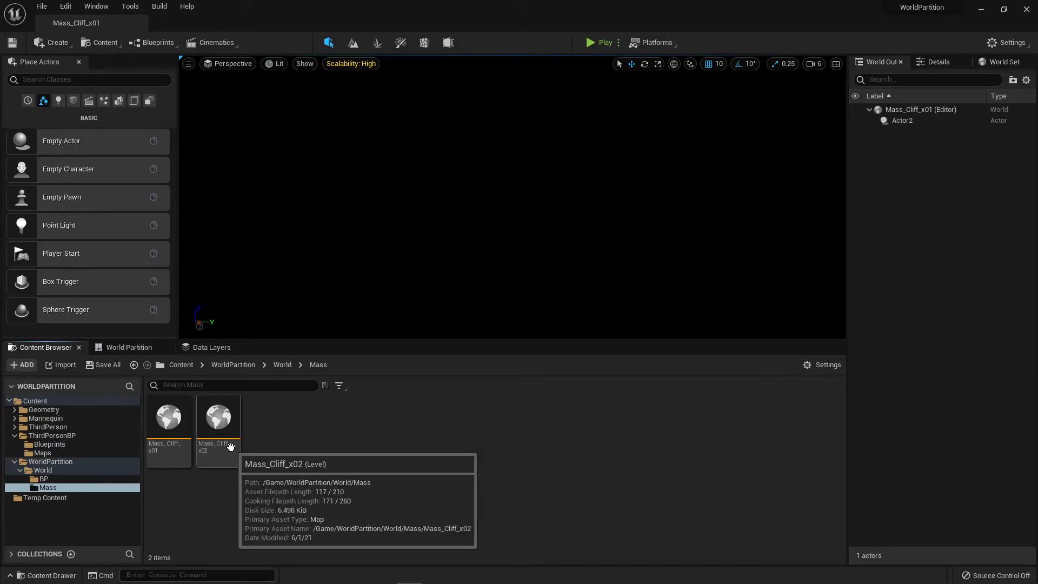
pyautogui.click(280, 366)
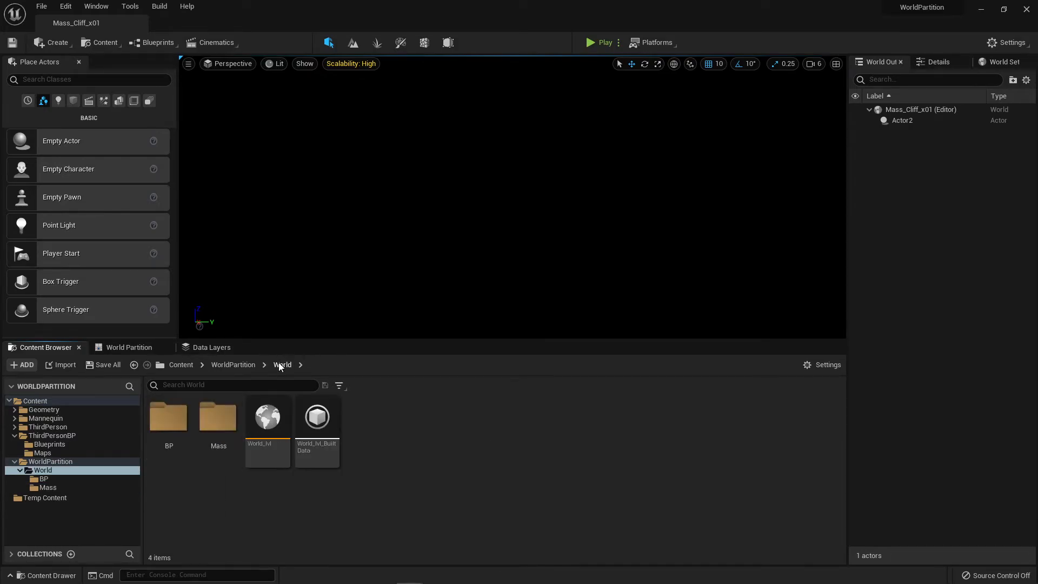
pyautogui.doubleClick(268, 417)
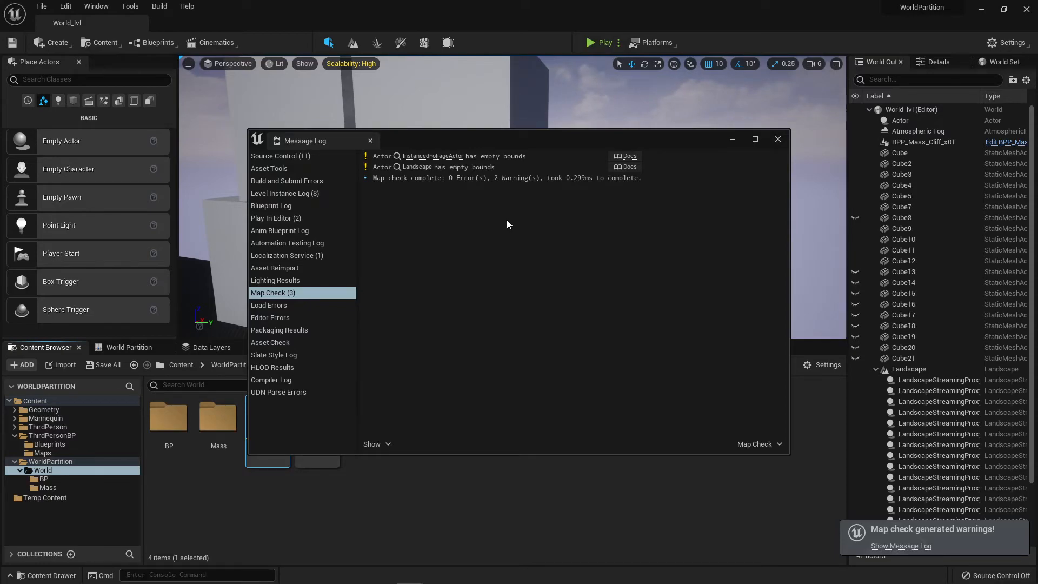
# - Examine the Play In Editor and Level Instance Log entries in the Message Log, widening it to read the packing messages, and close it
pyautogui.click(279, 216)
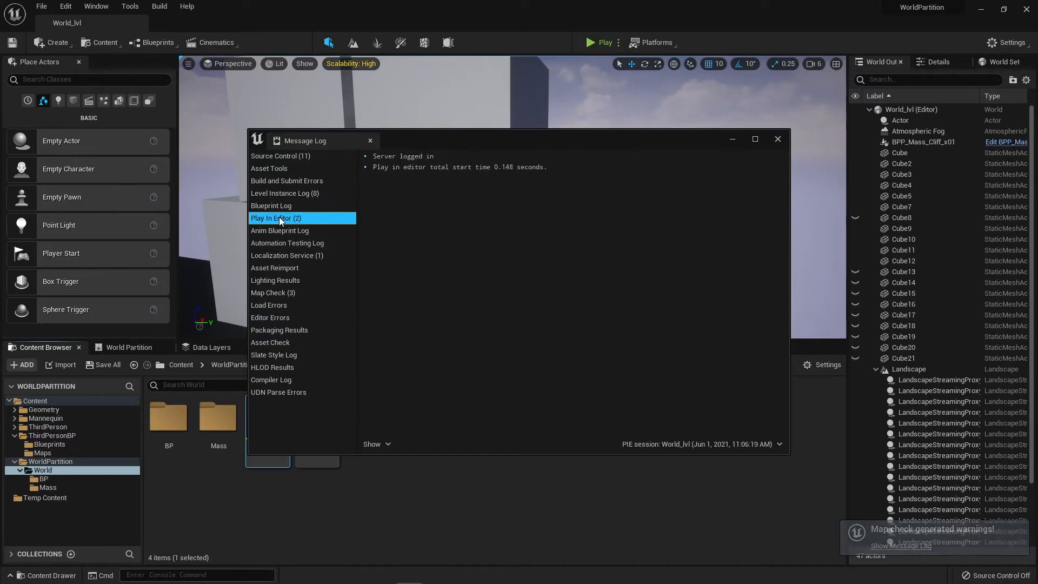
pyautogui.click(295, 194)
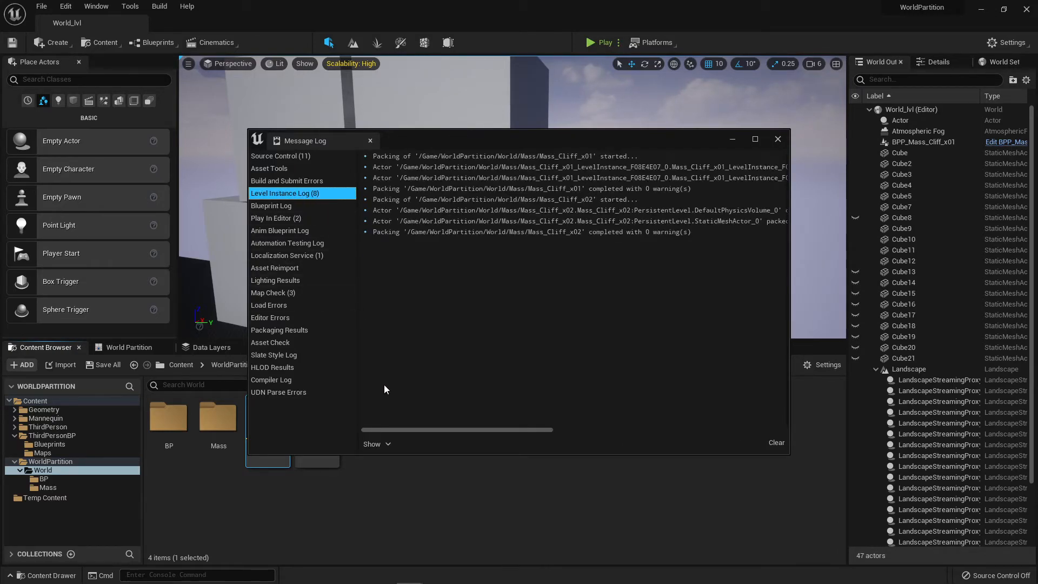
pyautogui.moveTo(788, 269); pyautogui.dragTo(862, 270)
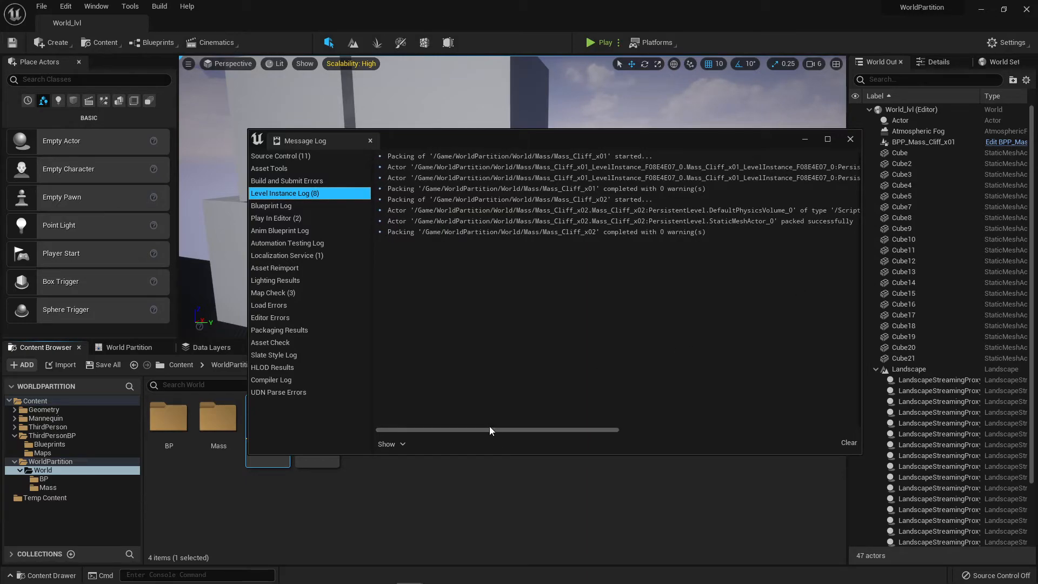
pyautogui.moveTo(488, 430); pyautogui.dragTo(576, 384)
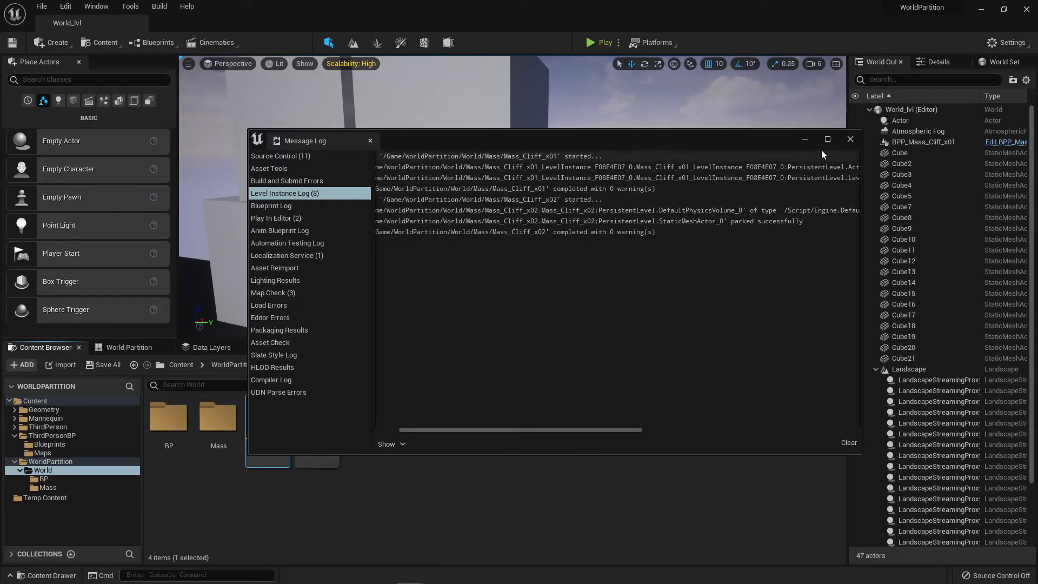
pyautogui.click(850, 139)
# - Switch to the ValleyoftheAncient project and enlarge the World Outliner list and the level viewport
pyautogui.moveTo(466, 573)
pyautogui.moveTo(409, 577)
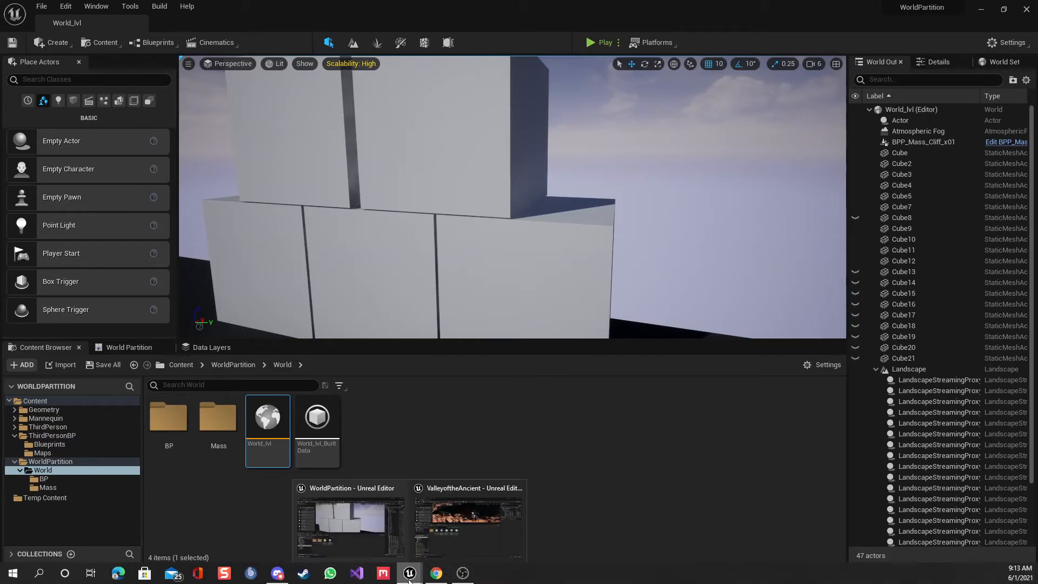
pyautogui.click(473, 537)
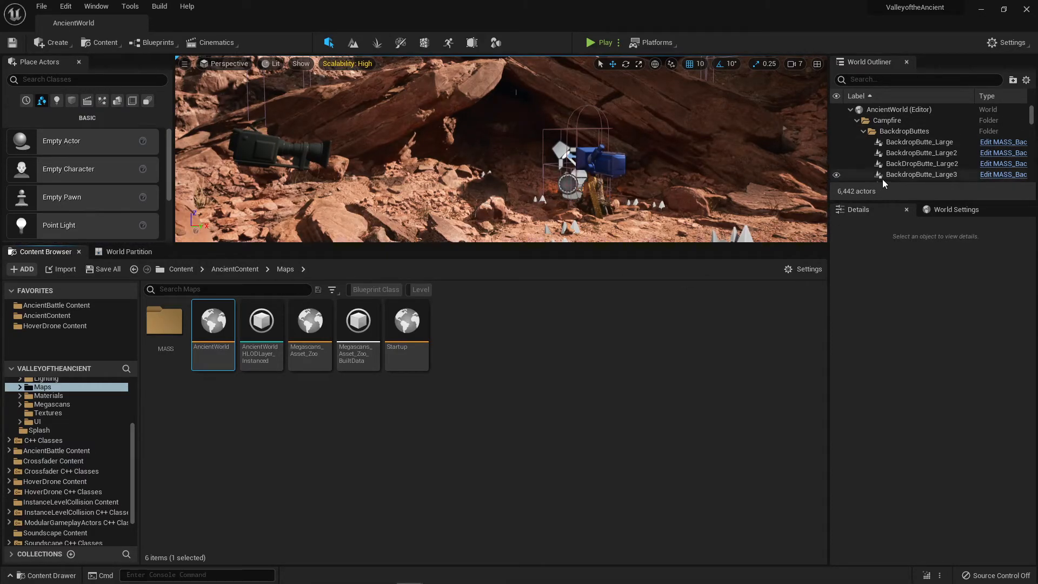
pyautogui.moveTo(881, 199); pyautogui.dragTo(845, 461)
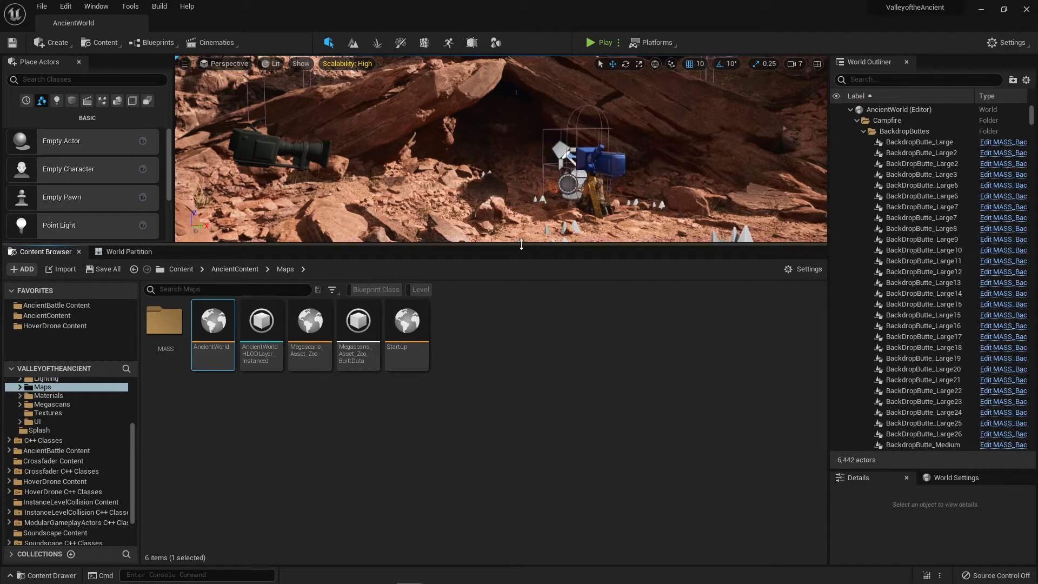
pyautogui.moveTo(518, 258); pyautogui.dragTo(514, 422)
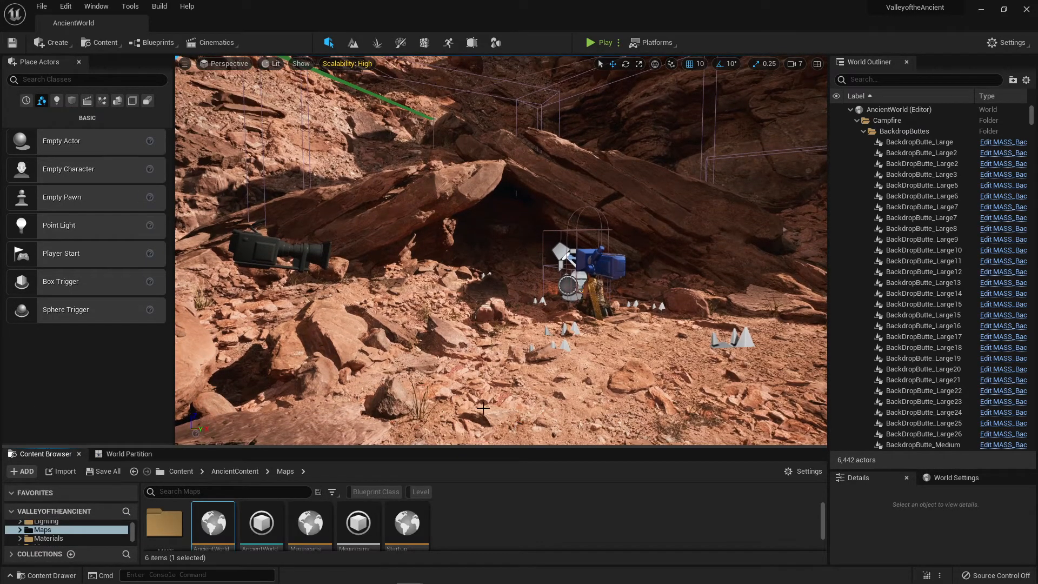
# - Fly out above the AncientWorld terrain and select landscape pieces to identify them in the outliner, ending with BackdropButte_Medium2
pyautogui.moveTo(496, 395); pyautogui.dragTo(577, 303, button='right')
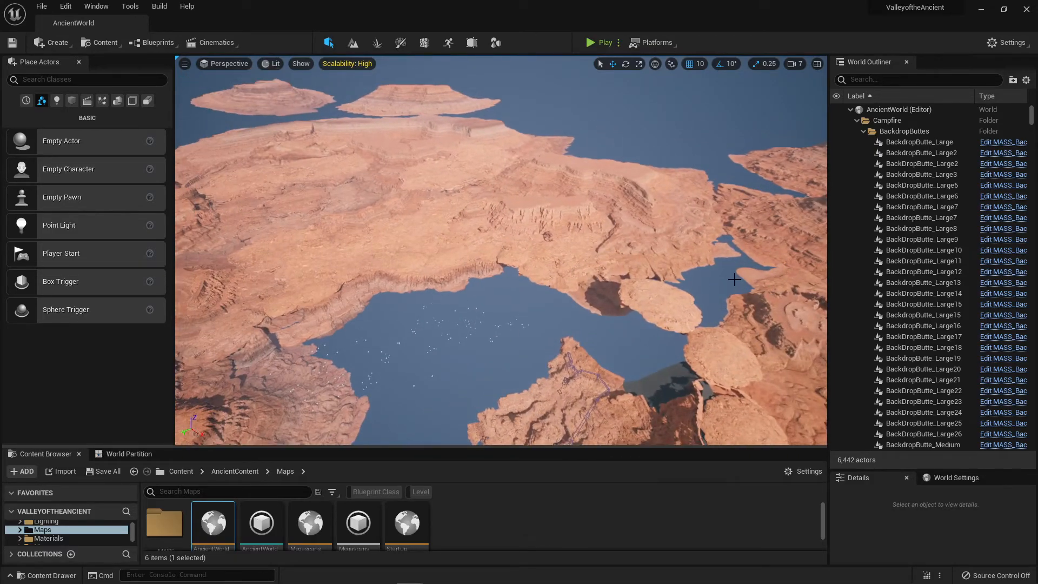
pyautogui.click(789, 216)
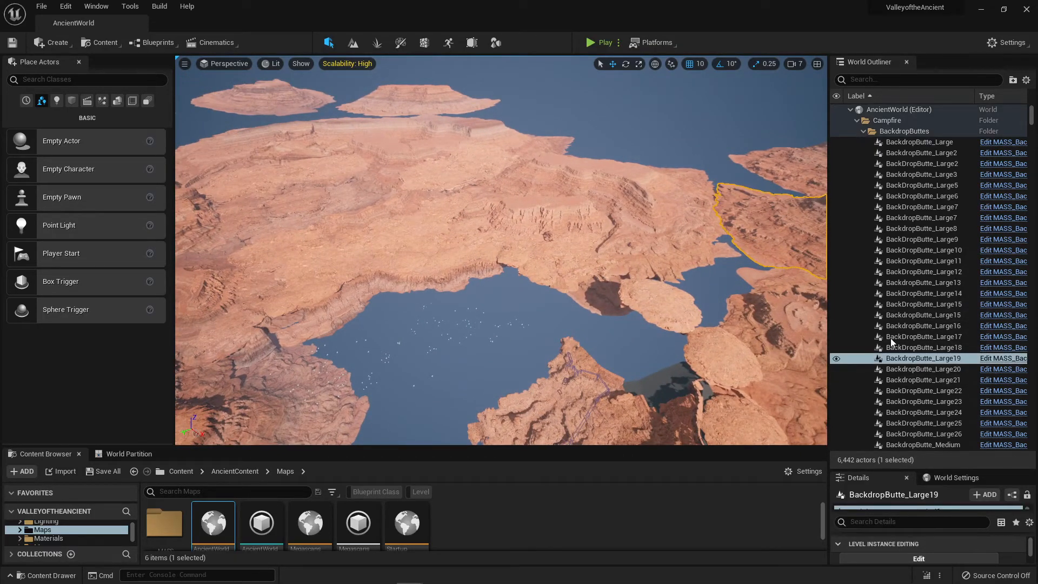
pyautogui.rightClick(912, 340)
pyautogui.click(622, 323)
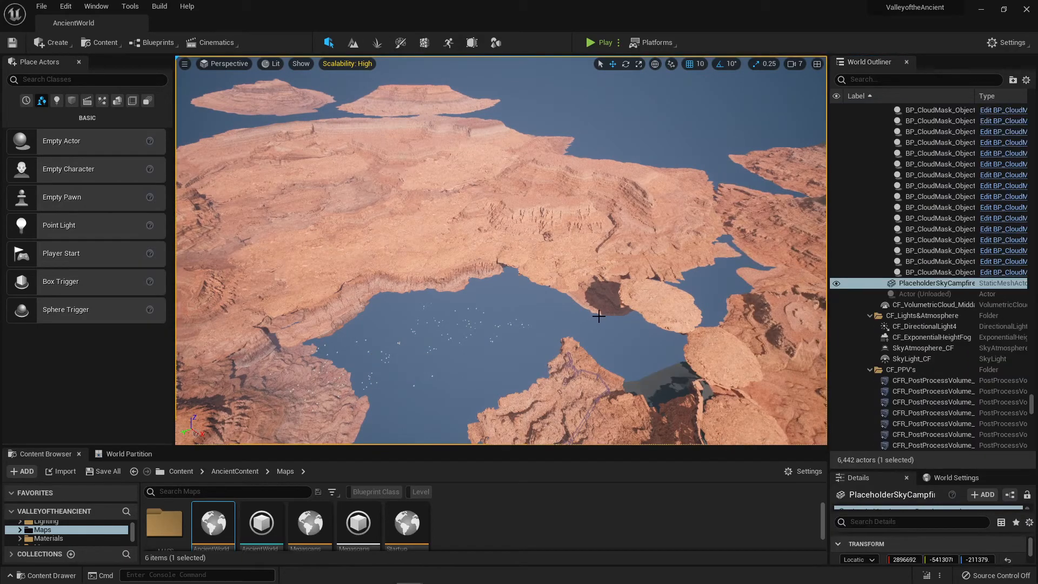
pyautogui.moveTo(641, 340); pyautogui.dragTo(665, 334, button='right')
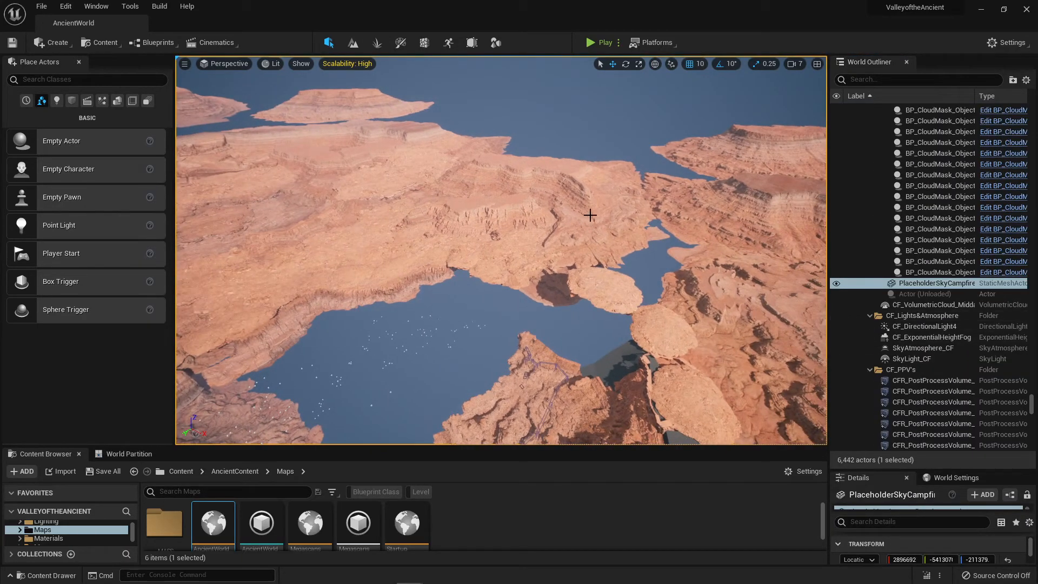
pyautogui.click(584, 190)
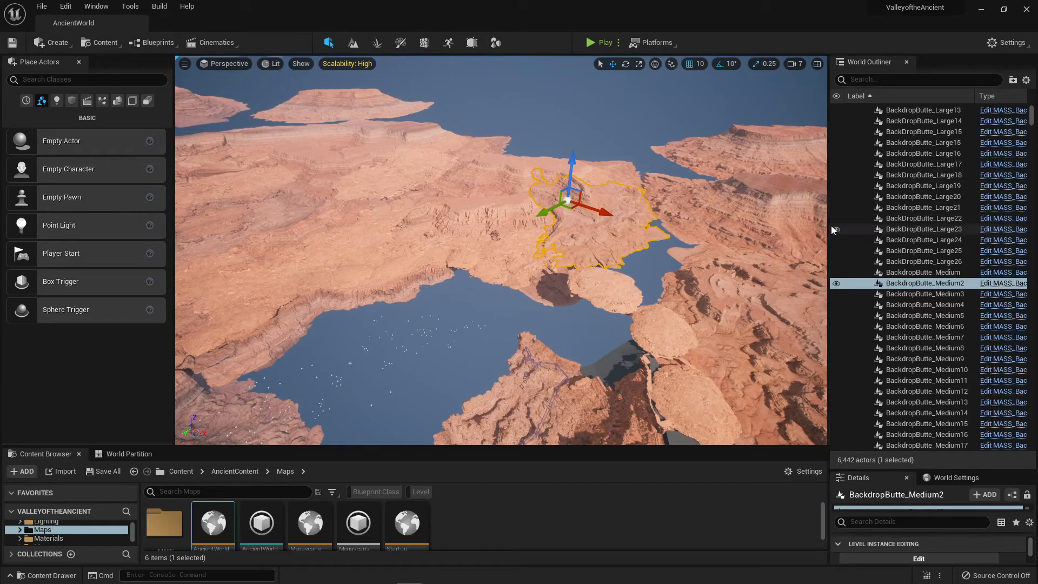
# - Widen the World Outliner to show the full type names and open the MASS_BackdropButte_L_01_BP blueprint from the BackdropButte_Large actor
pyautogui.moveTo(826, 223); pyautogui.dragTo(594, 241)
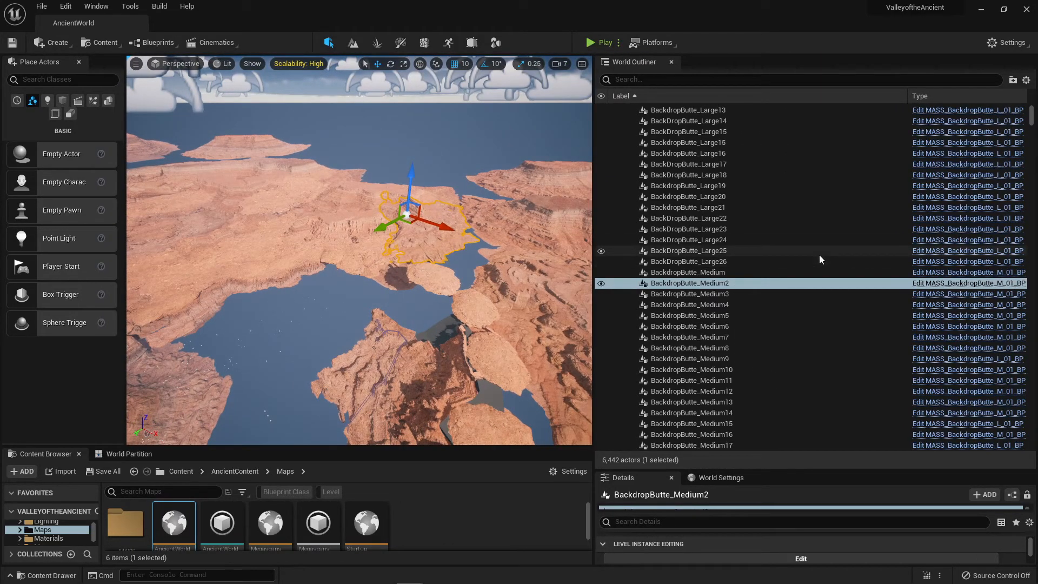
pyautogui.scroll(5, 819, 255)
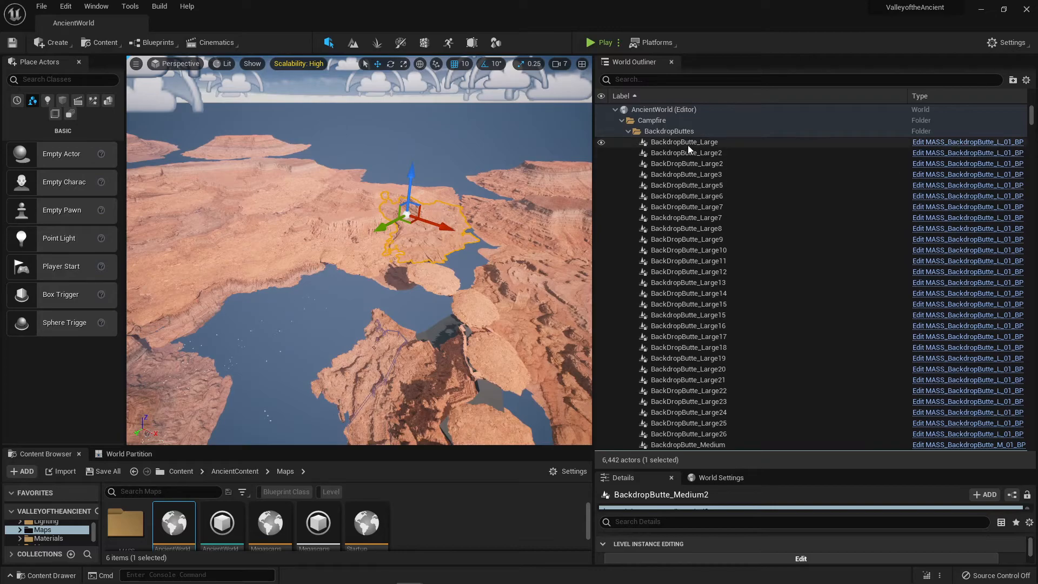
pyautogui.click(979, 142)
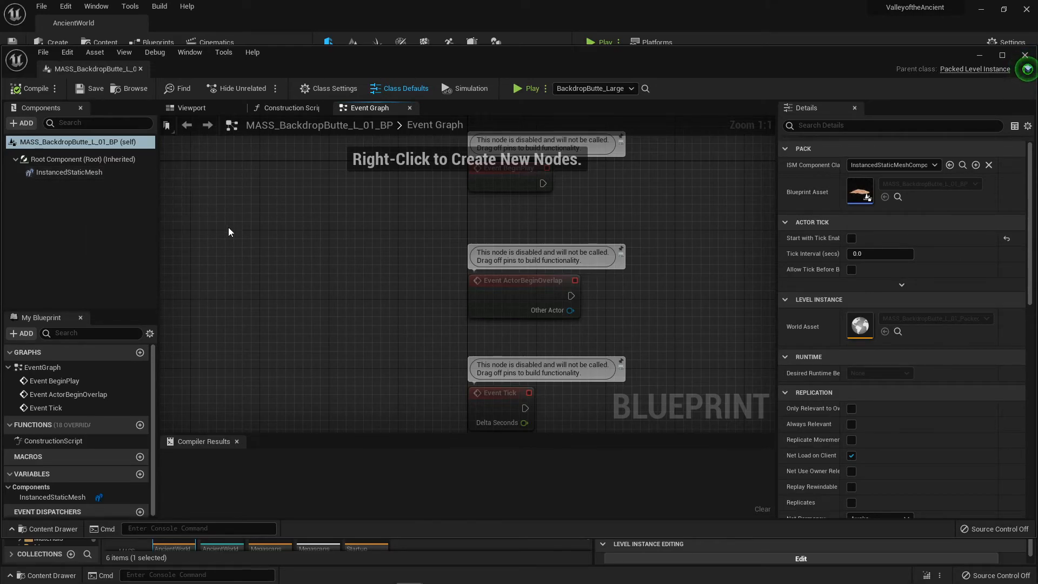
# - Show the blueprint's 3D preview and inspect the details of its InstancedStaticMesh component and its self entry
pyautogui.click(202, 111)
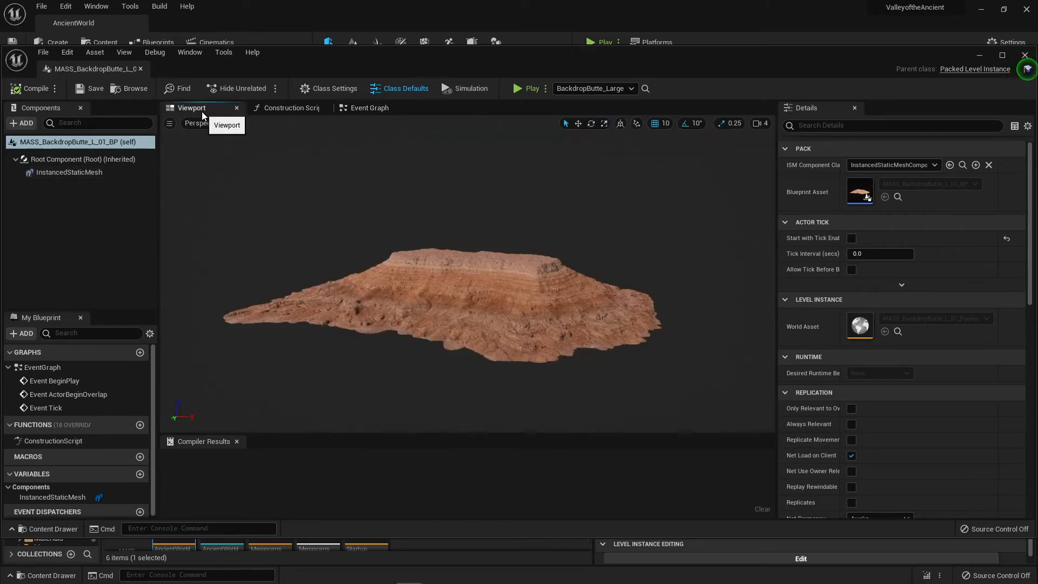
pyautogui.click(519, 284)
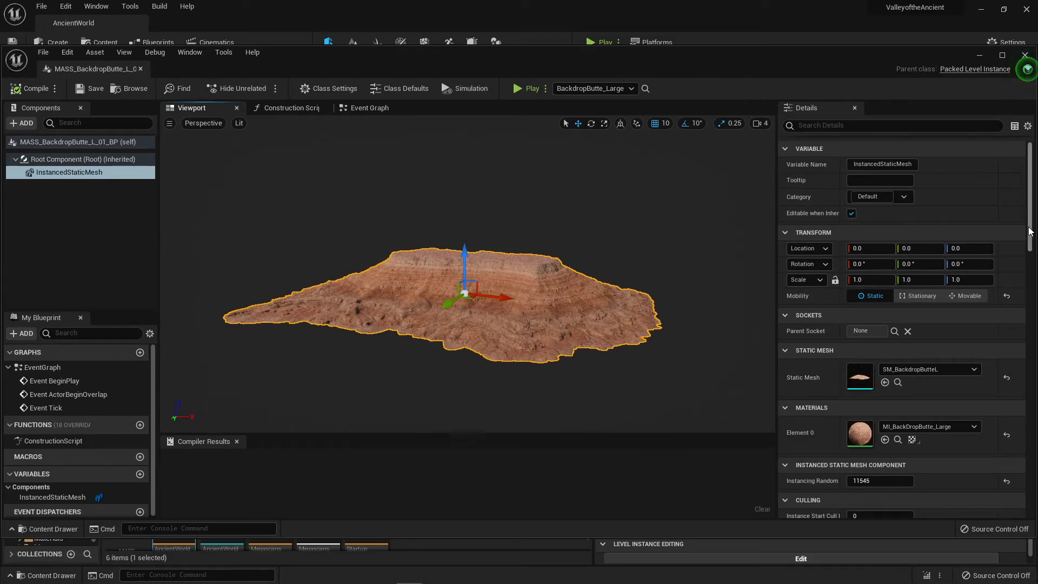
pyautogui.click(45, 142)
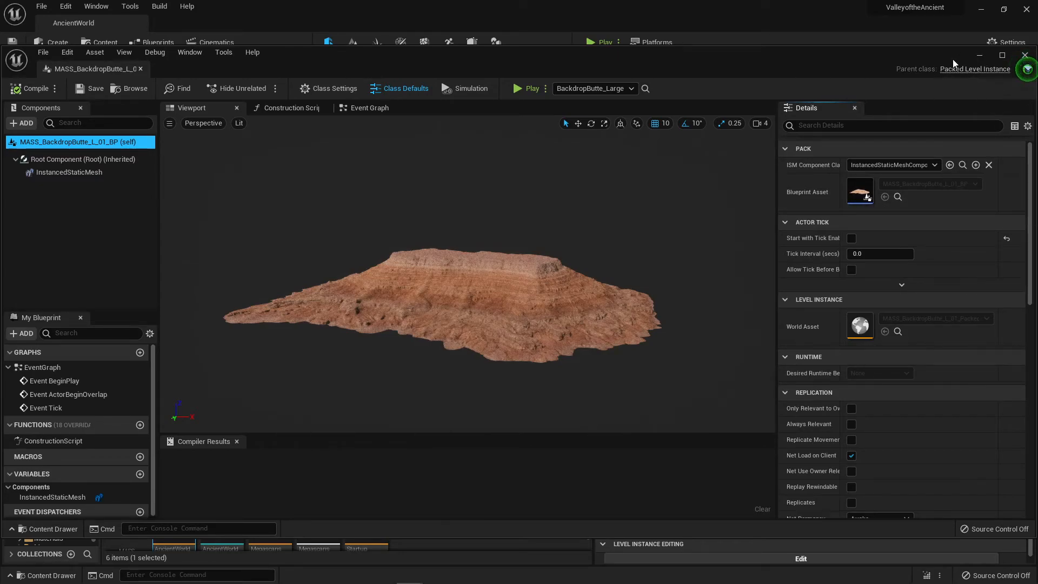
# - Locate the blueprint asset in the Geometry/MASS folder, move the blueprint window aside, and enlarge the viewport width and content browser height
pyautogui.click(898, 198)
pyautogui.moveTo(110, 69); pyautogui.dragTo(0, 156)
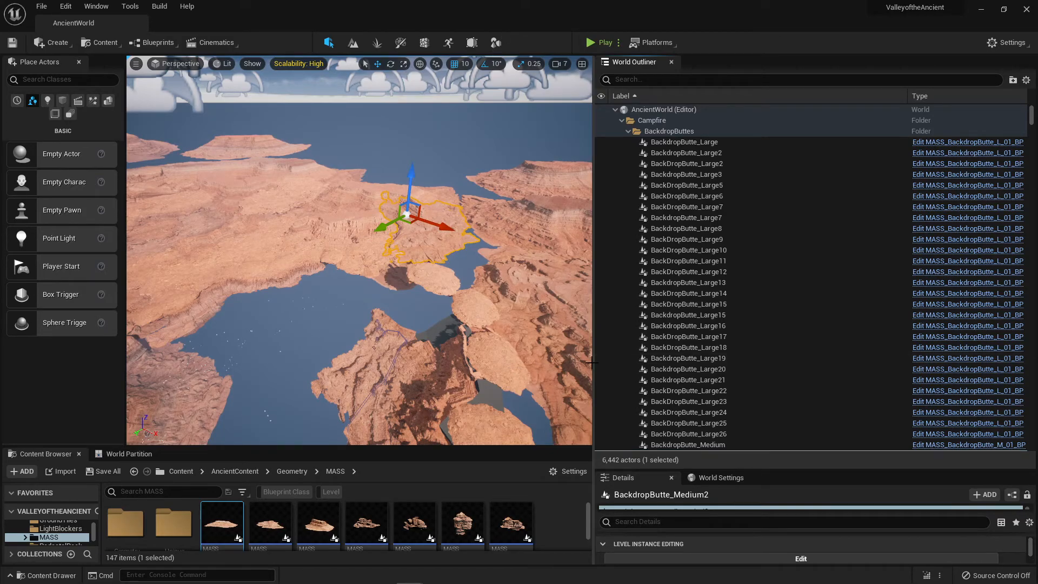
pyautogui.moveTo(594, 362); pyautogui.dragTo(764, 362)
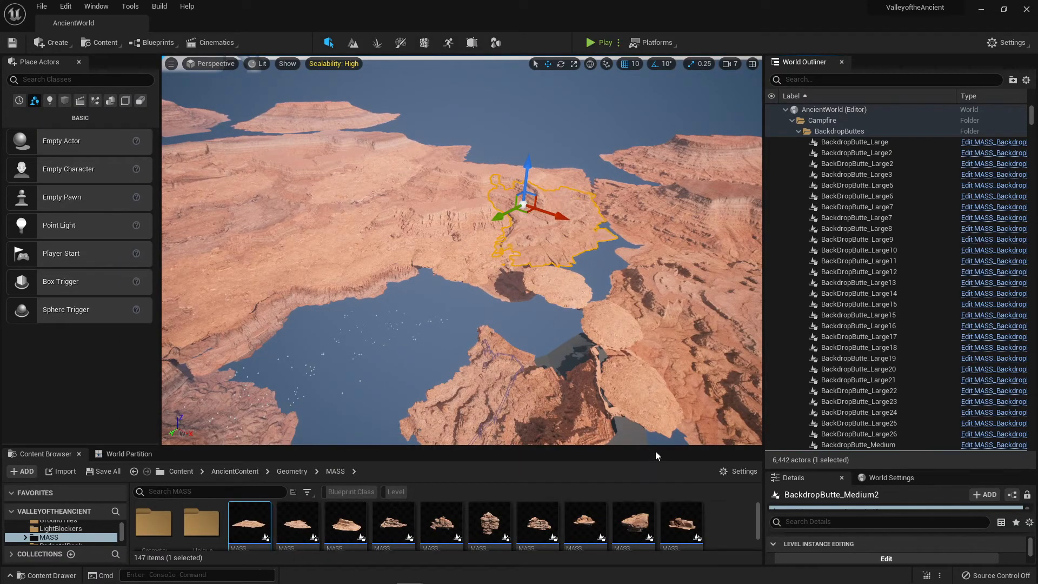
pyautogui.moveTo(653, 449); pyautogui.dragTo(668, 281)
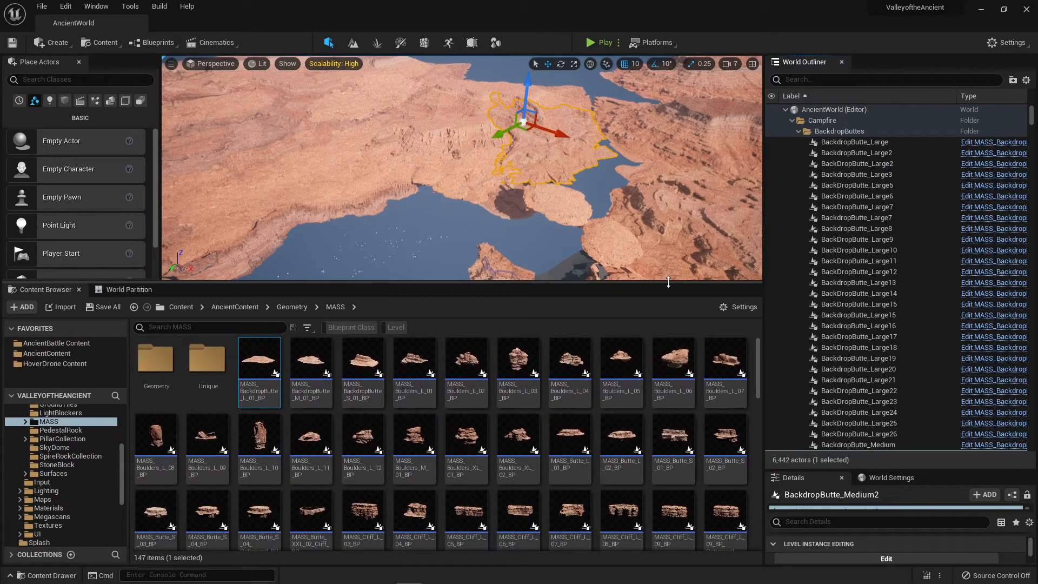
pyautogui.moveTo(668, 281); pyautogui.dragTo(668, 277)
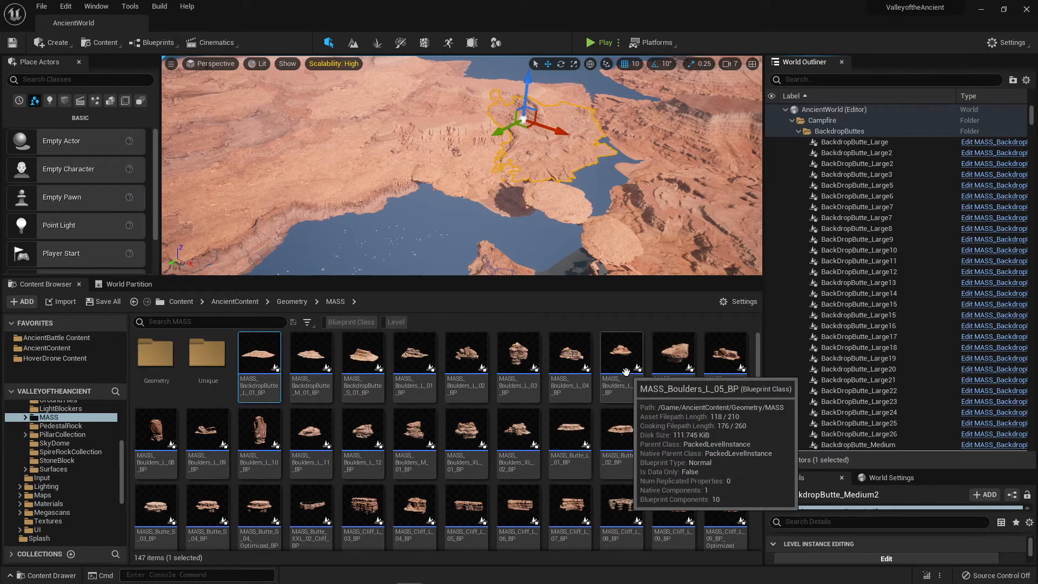
# - Select the MASS_Hill_L_02_BP361 hill in the level and view its level instance options without choosing one
pyautogui.rightClick(565, 207)
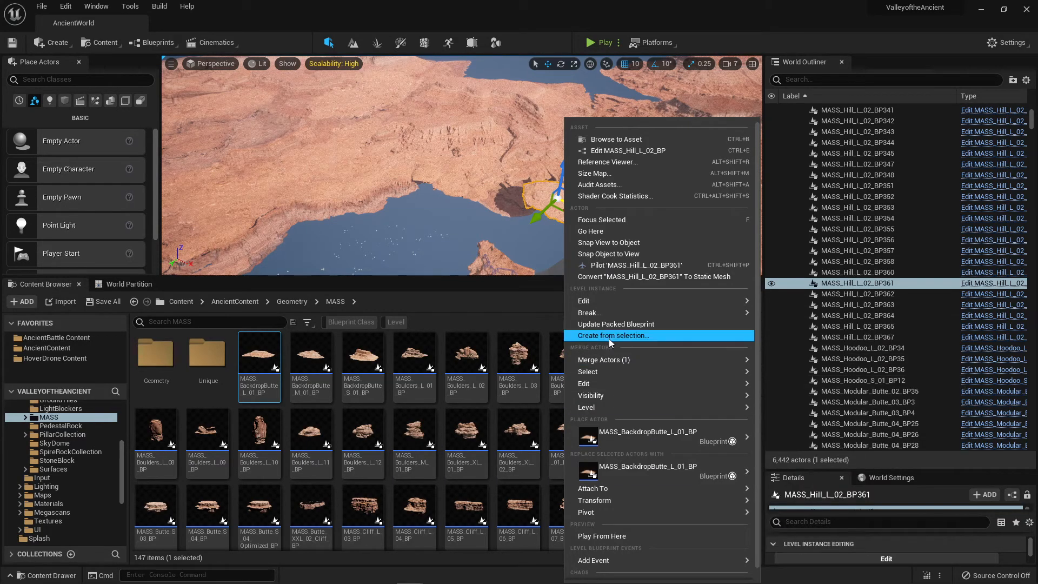
pyautogui.click(355, 11)
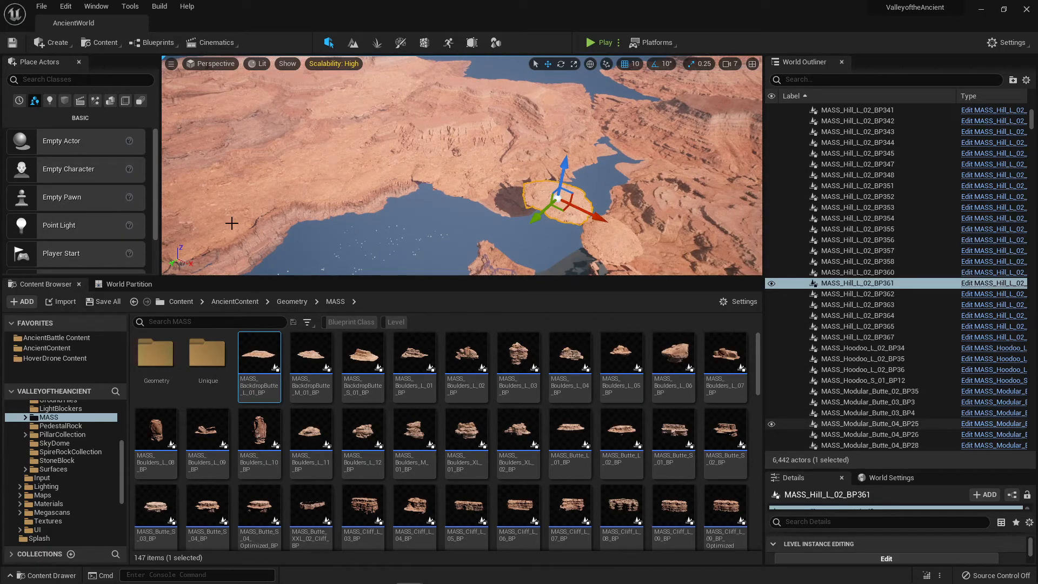
# - Bring back the MASS_BackdropButte_L_01_BP blueprint window, maximize it, and examine its Construction Script, Event Graph and Class Settings
pyautogui.moveTo(0, 135); pyautogui.dragTo(533, 107)
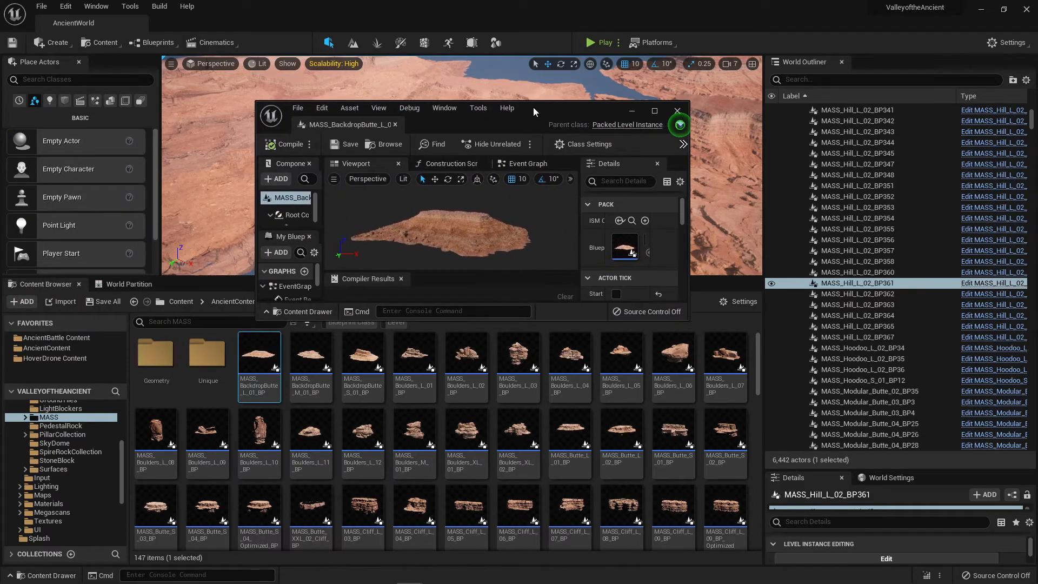
pyautogui.click(653, 112)
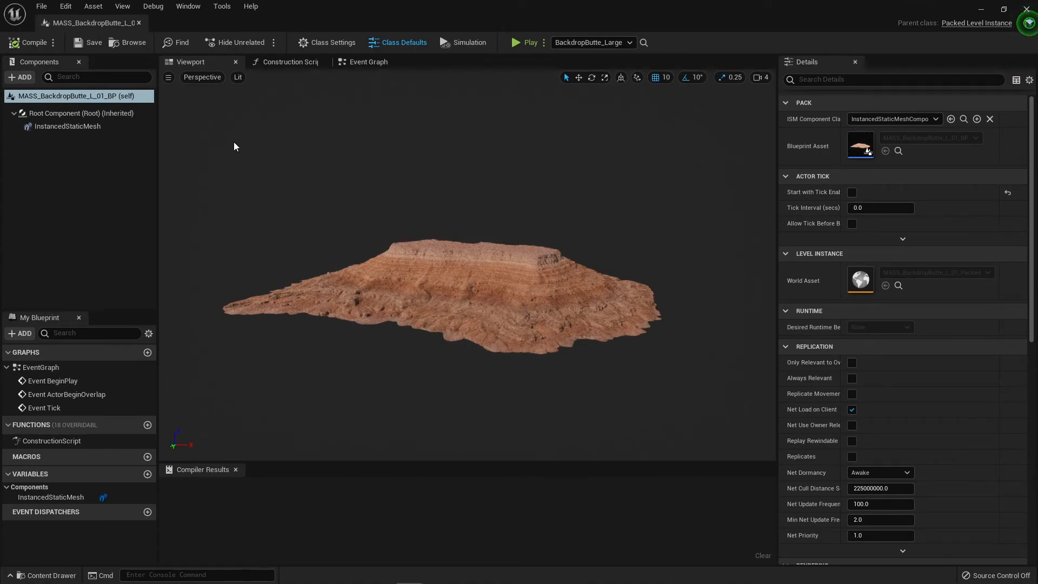
pyautogui.click(285, 60)
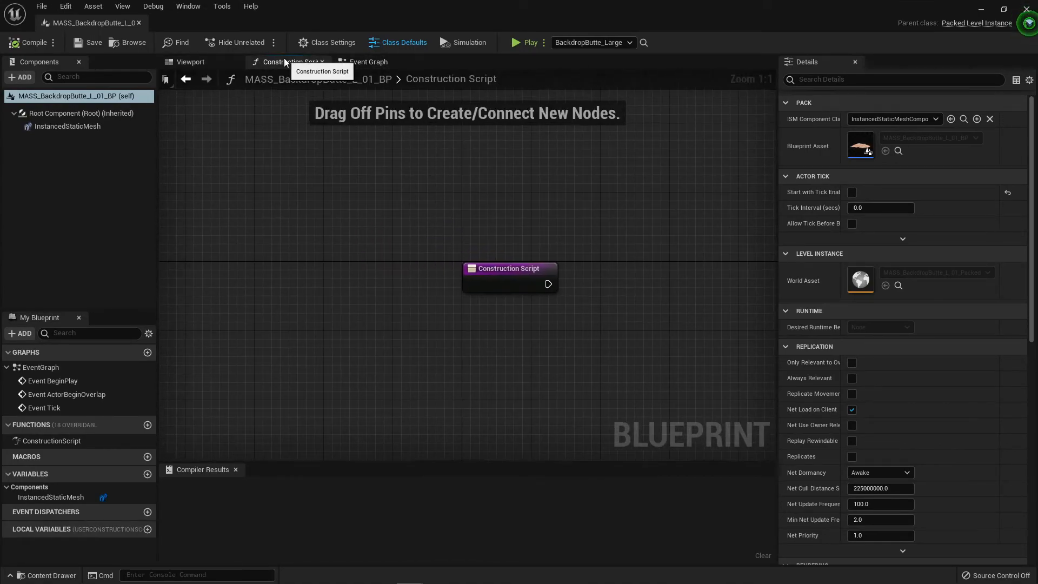
pyautogui.click(366, 63)
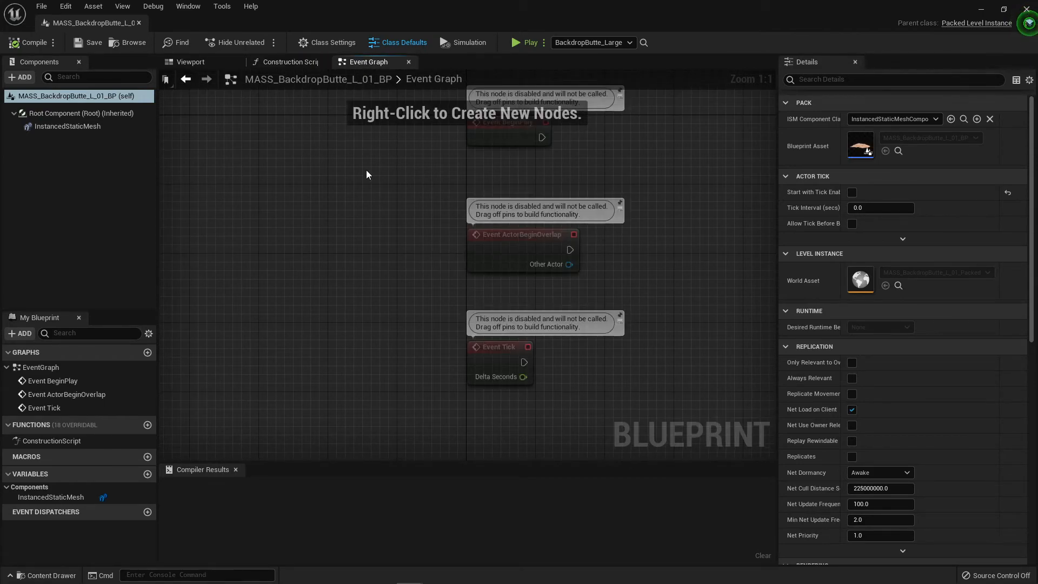
pyautogui.click(316, 44)
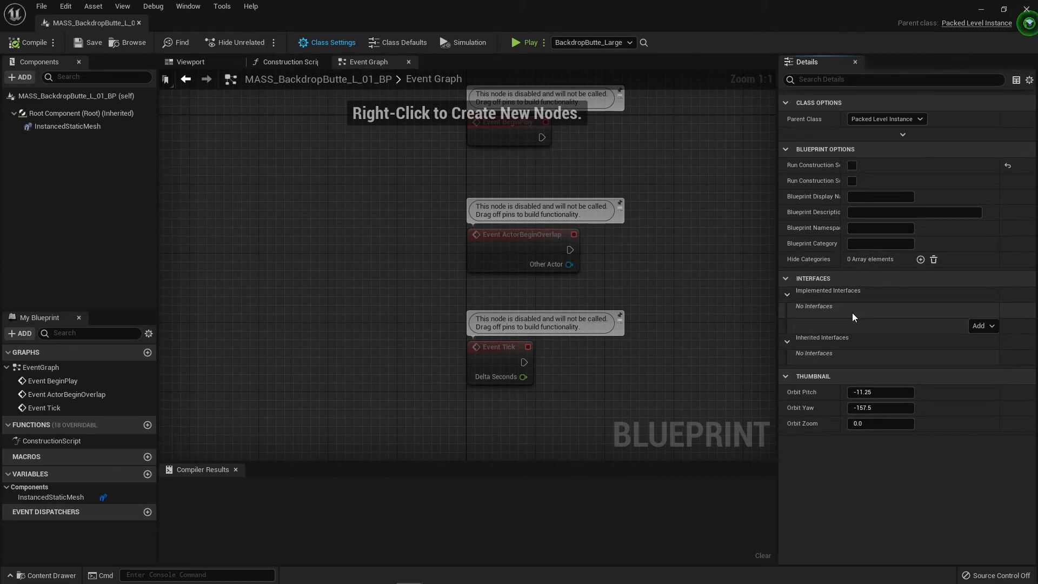
# - Examine the blueprint's Class Defaults from the Pack settings down to the expanded Data Layers section, and close the blueprint window
pyautogui.click(394, 44)
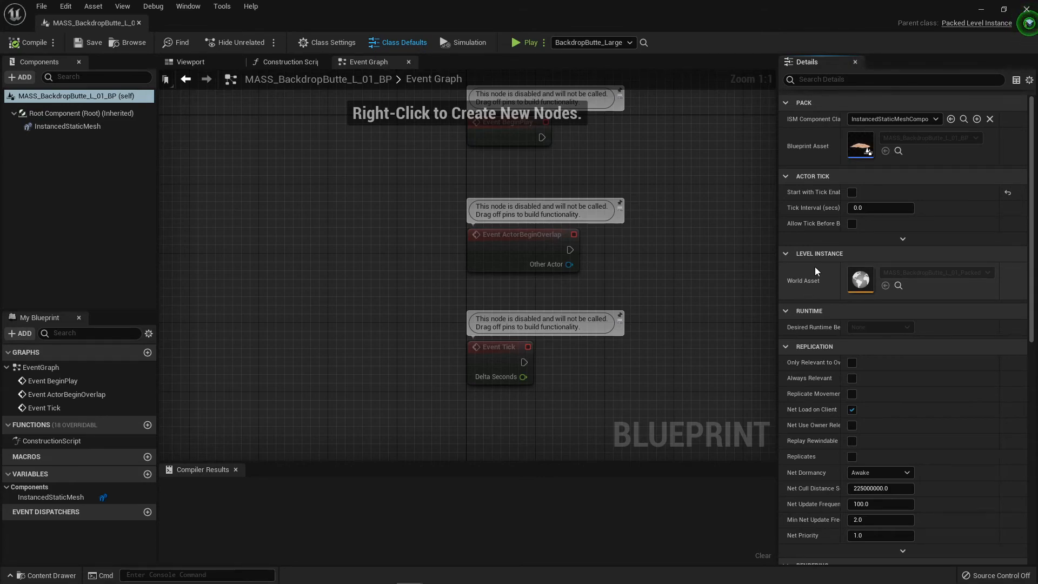
pyautogui.scroll(-4, 815, 267)
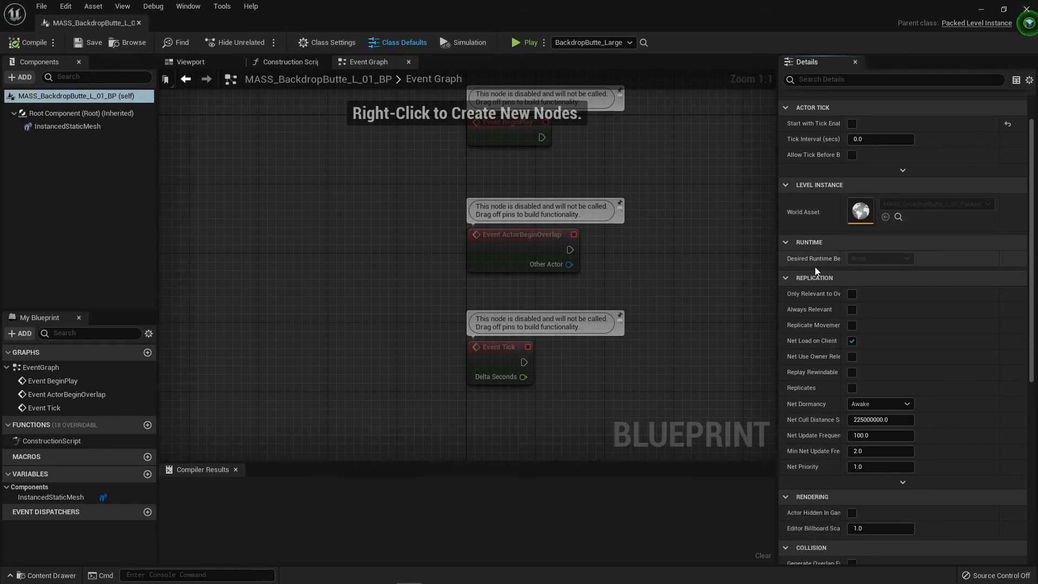
pyautogui.scroll(-3, 815, 267)
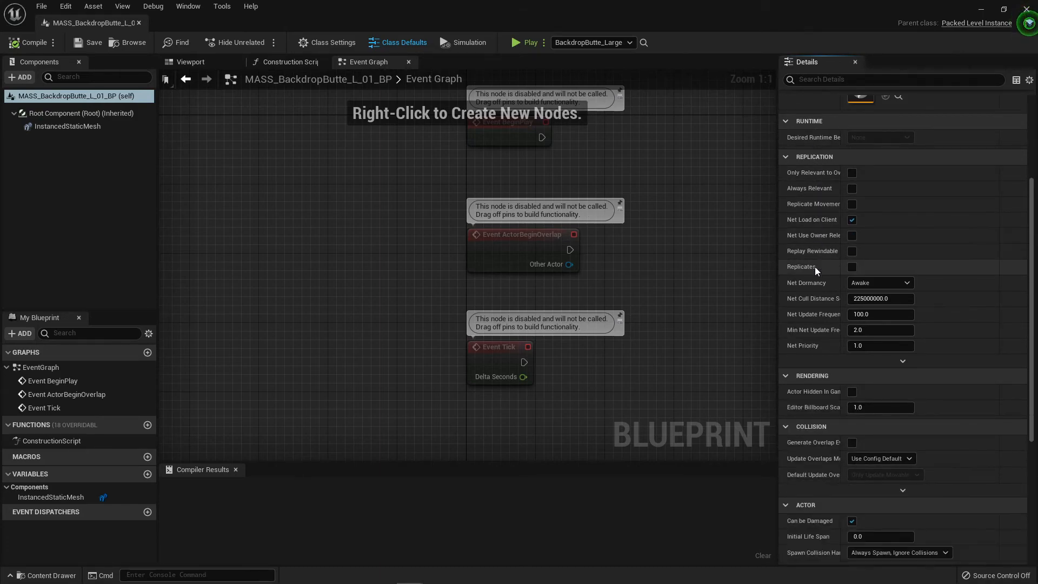
pyautogui.scroll(-4, 815, 268)
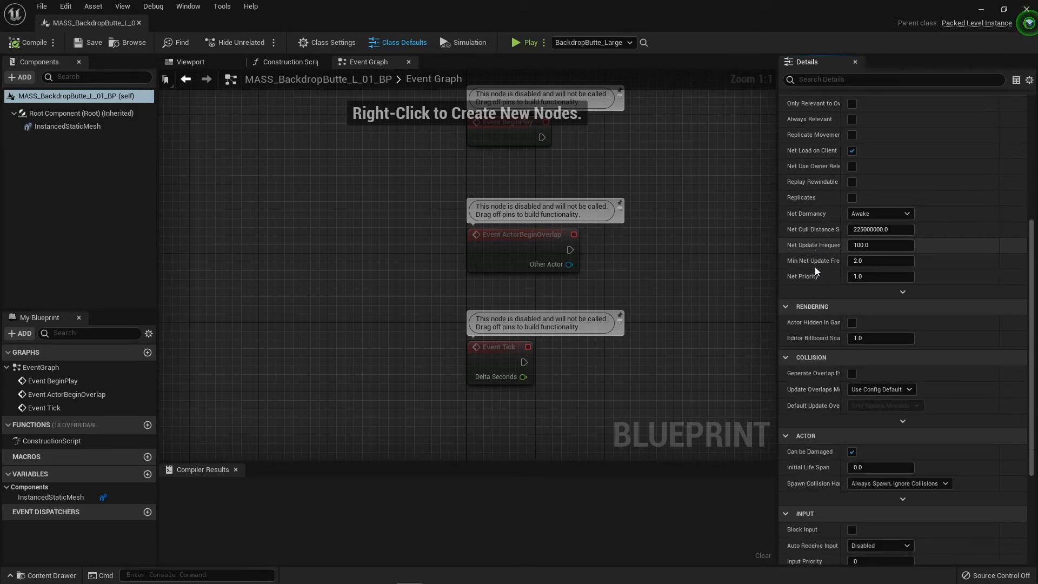
pyautogui.scroll(-3, 815, 267)
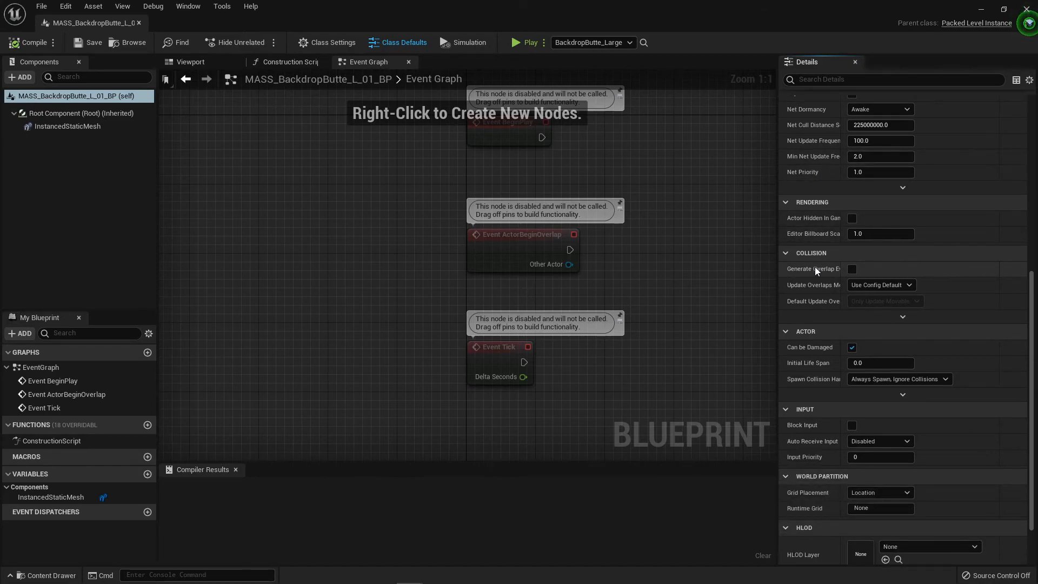
pyautogui.scroll(-3, 815, 267)
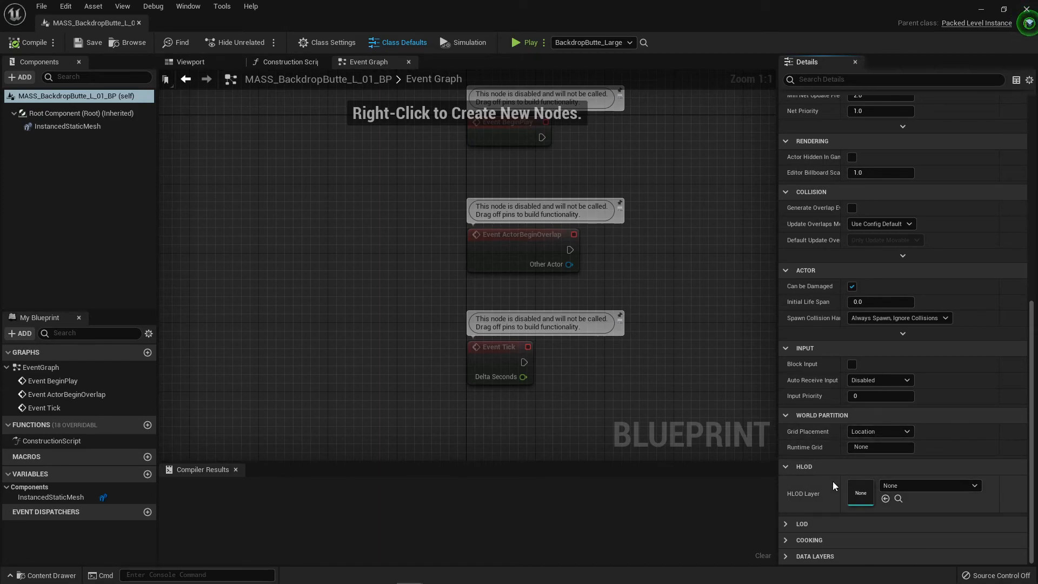
pyautogui.click(786, 556)
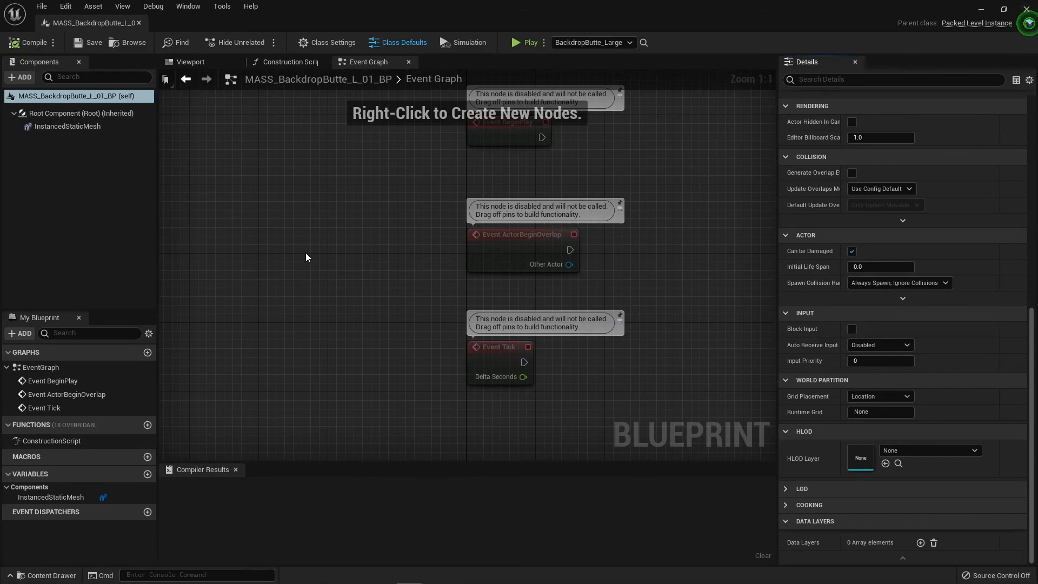
pyautogui.click(1025, 7)
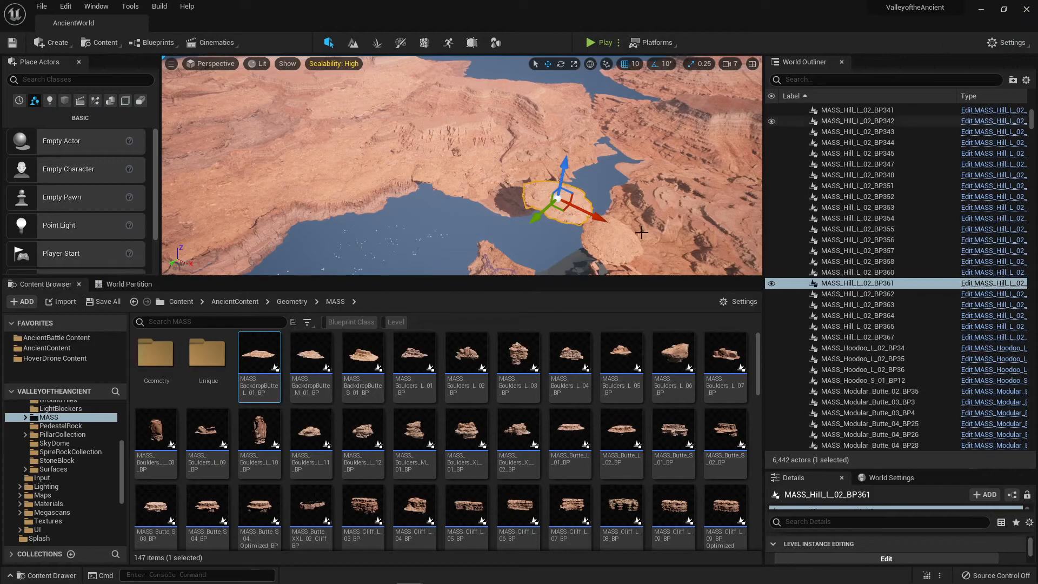
pyautogui.moveTo(500, 176); pyautogui.dragTo(555, 149, button='right')
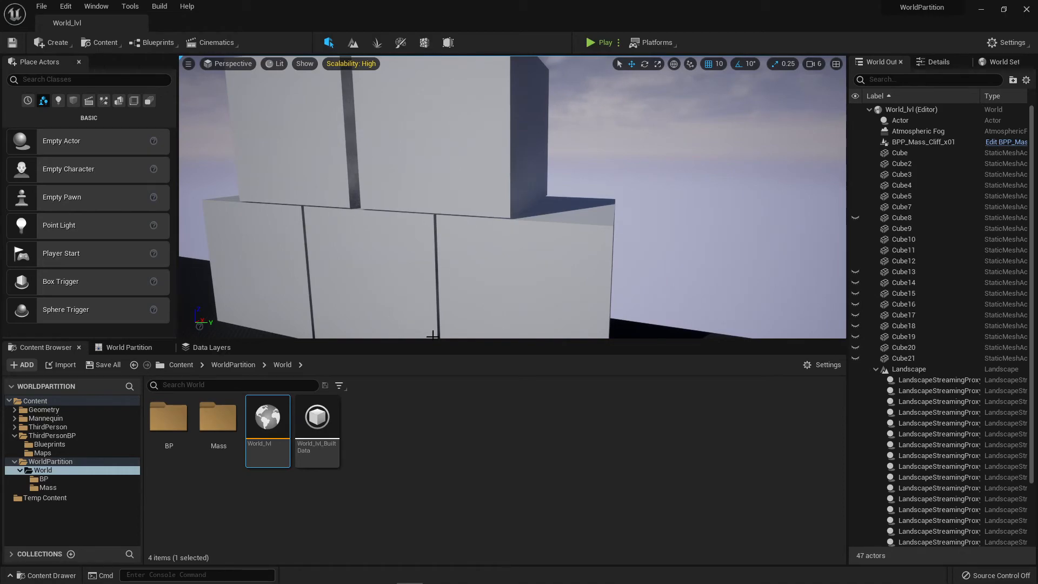
# - In the WorldPartition project, enlarge the World_lvl viewport height over the content browser and save all levels and assets
pyautogui.moveTo(423, 364); pyautogui.dragTo(417, 454)
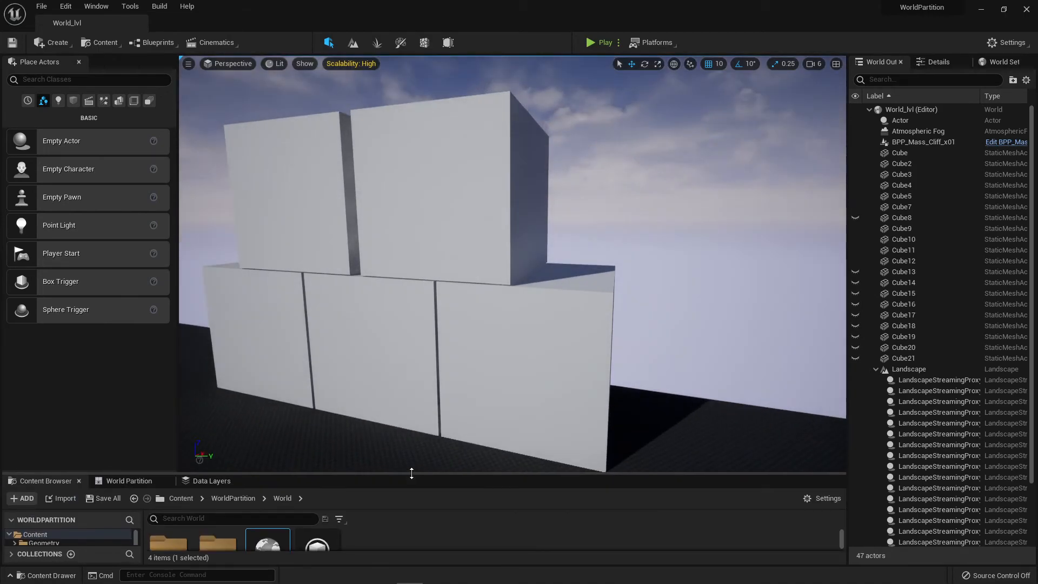
pyautogui.moveTo(512, 258); pyautogui.dragTo(413, 455, button='right')
pyautogui.press('w')
pyautogui.press('s')
pyautogui.press('d')
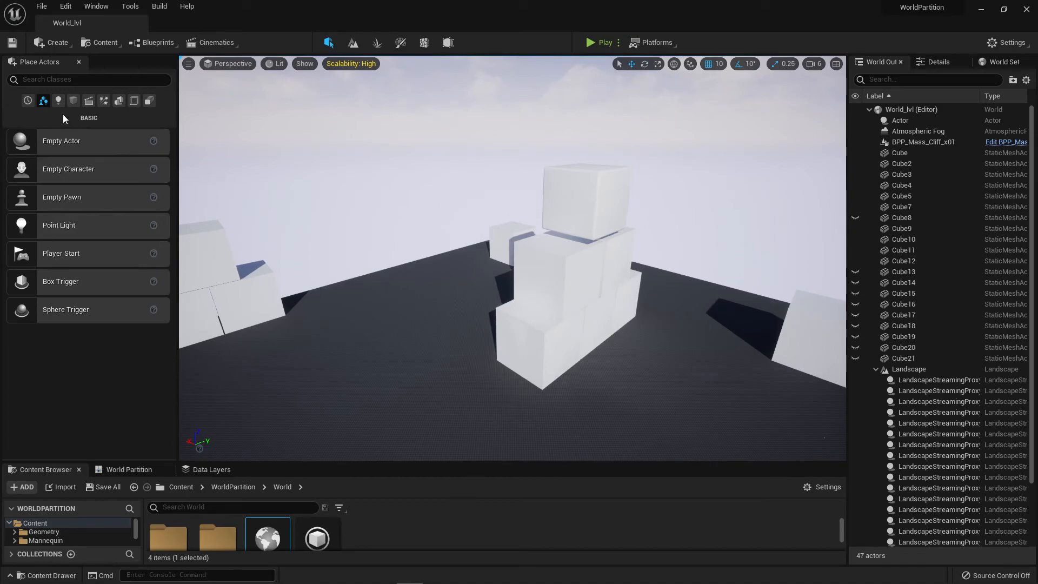
pyautogui.click(41, 9)
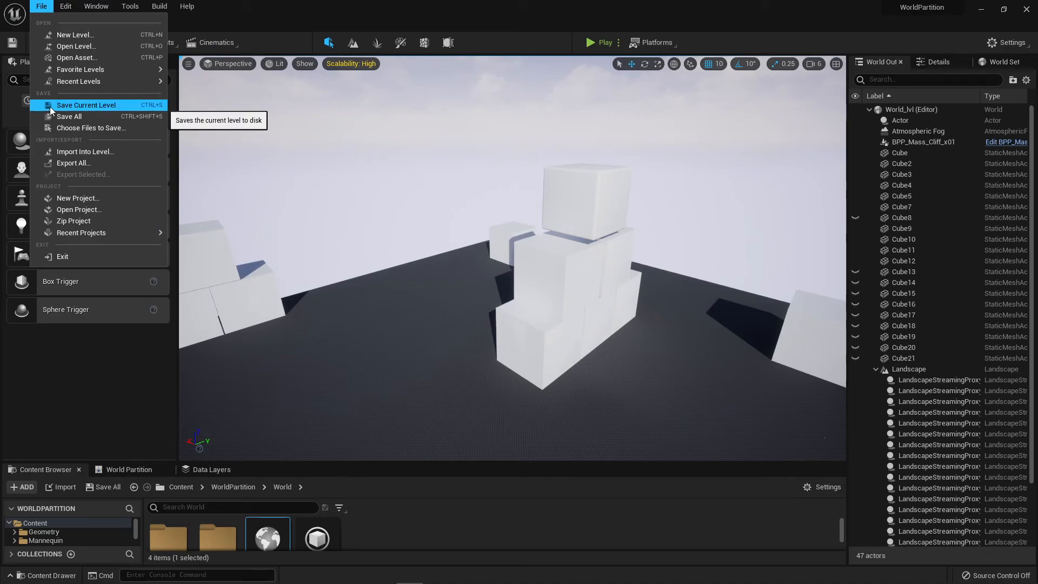
pyautogui.click(75, 117)
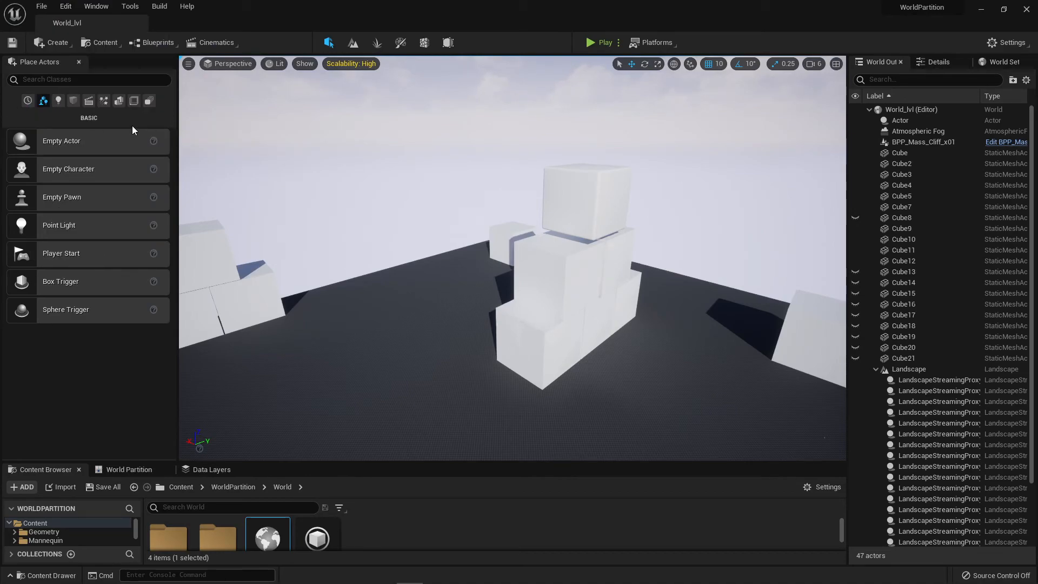